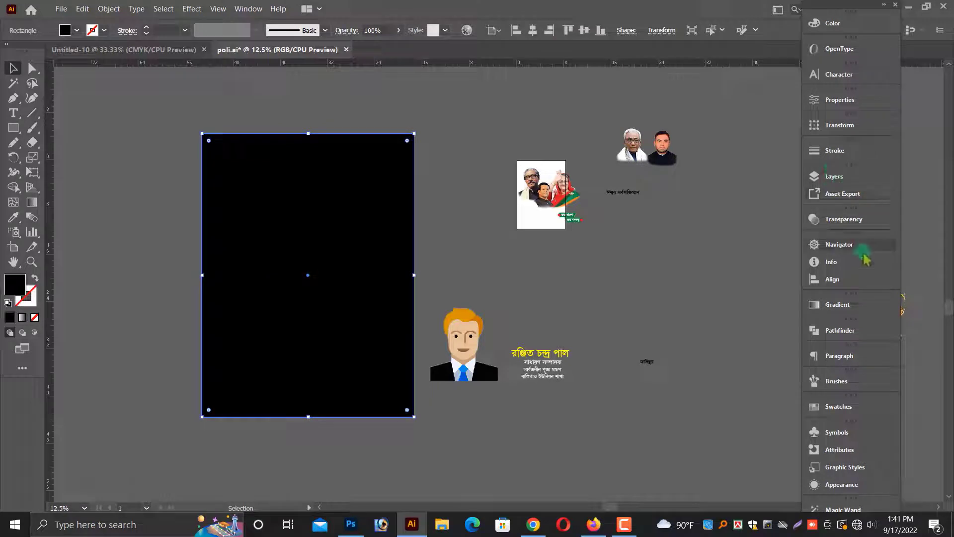
Set the selected rectangle's fill to white, then switch to Photoshop.
click(832, 24)
click(677, 102)
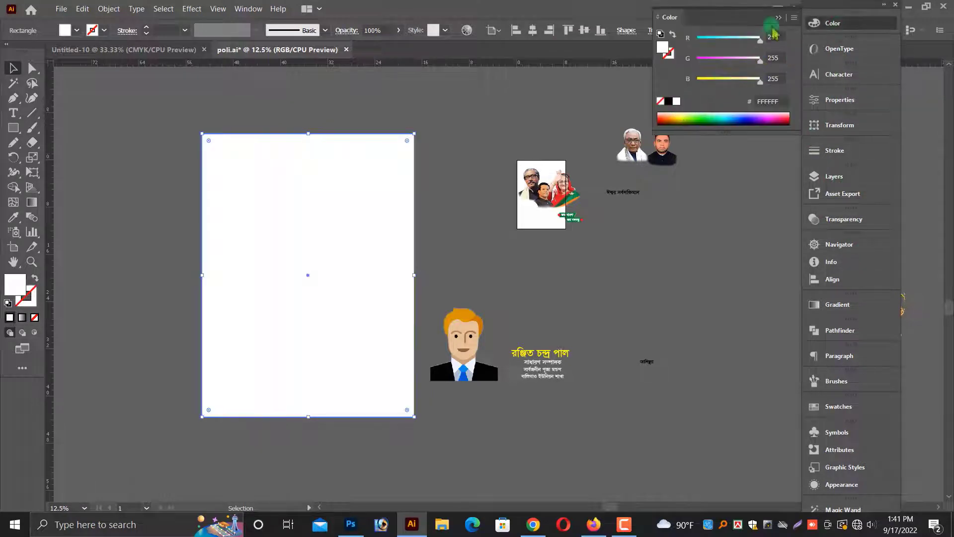
click(497, 172)
click(350, 523)
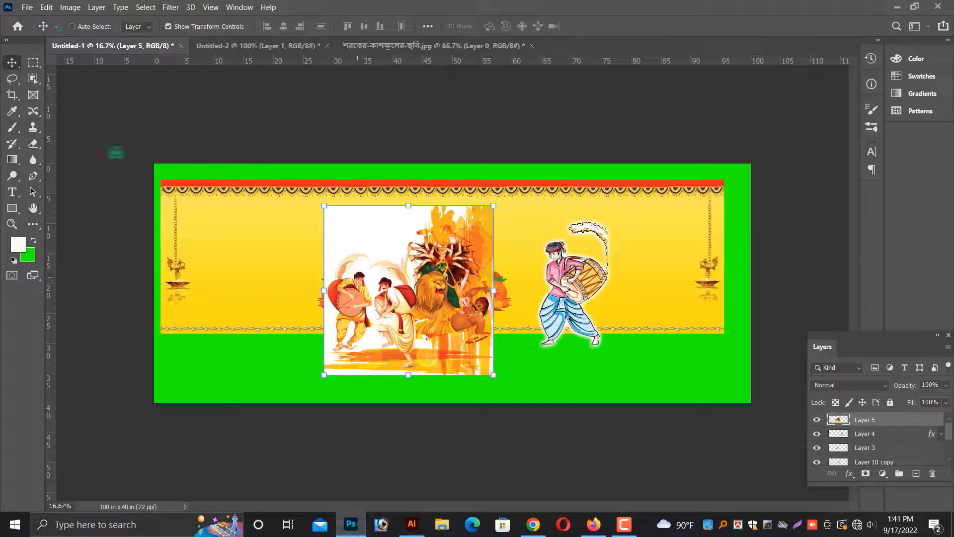
Create a new 36 × 48 inch document and fill its background with white.
click(27, 7)
click(37, 20)
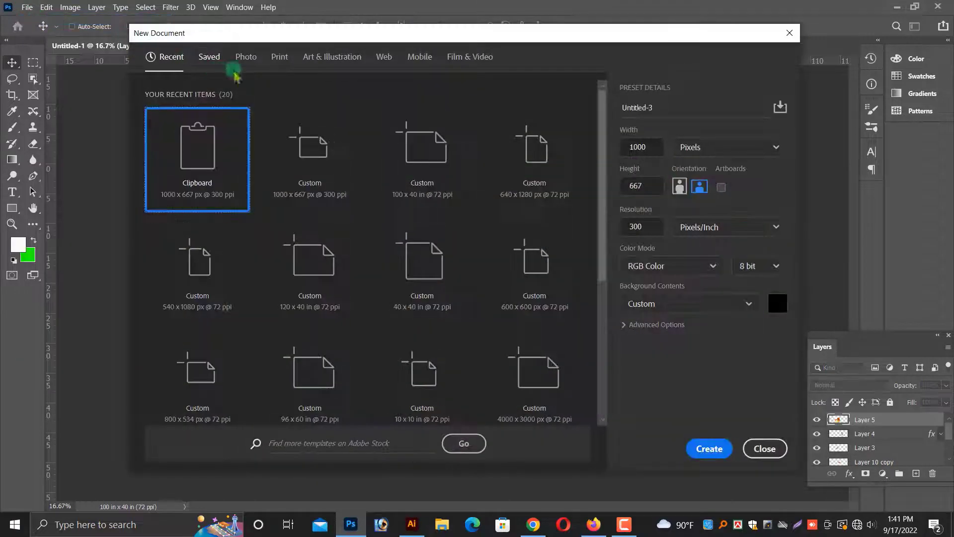
click(686, 158)
click(691, 196)
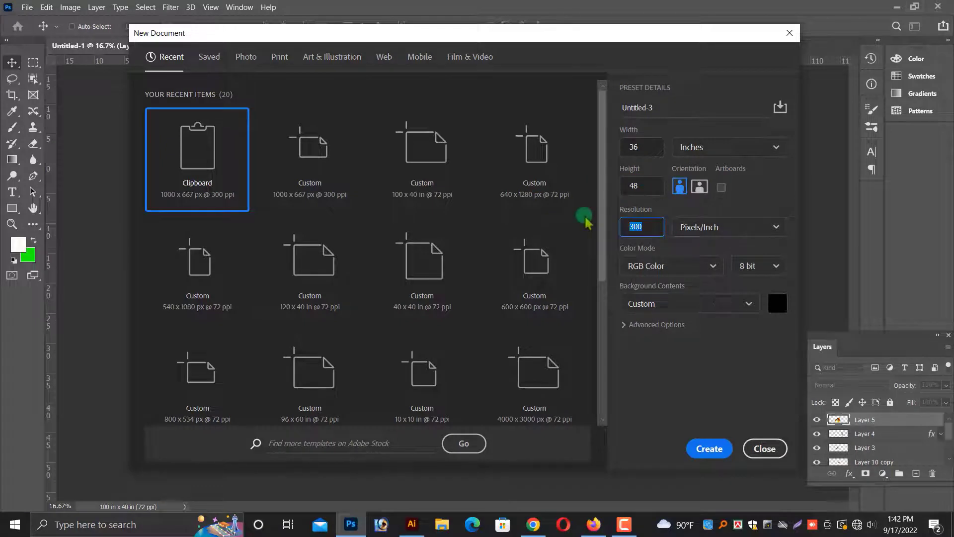
click(711, 448)
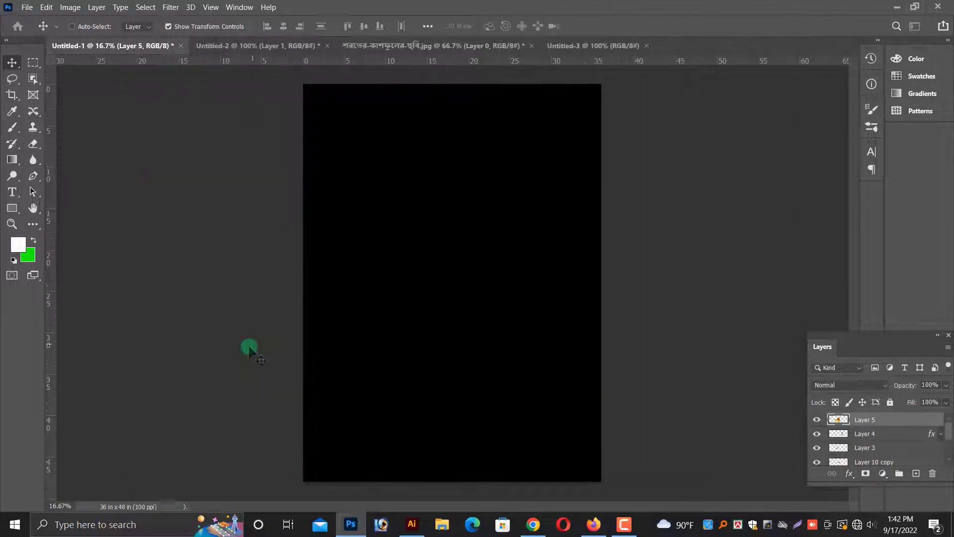
key(ctrl+BackSpace)
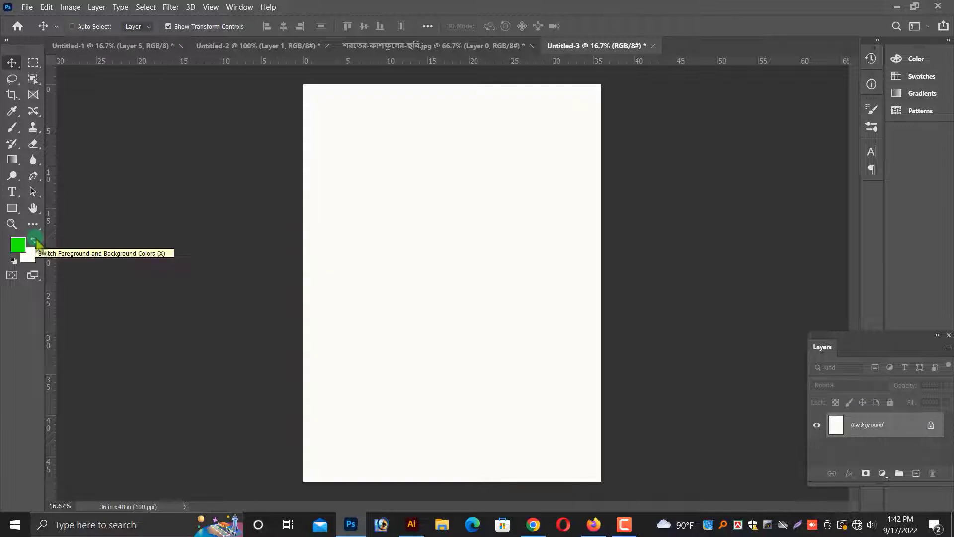
Resize the Happy Durga Puja image to 20 inches wide.
click(256, 45)
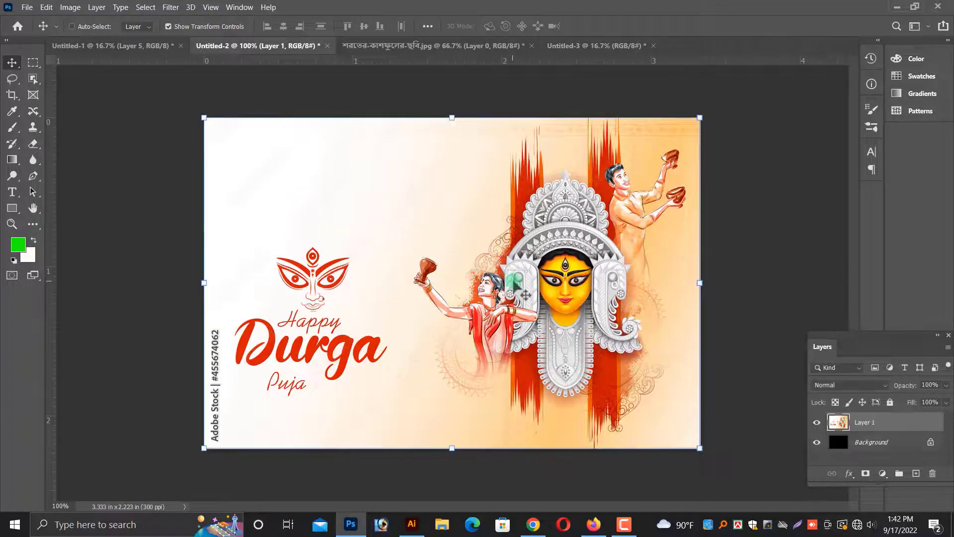
click(70, 7)
click(98, 93)
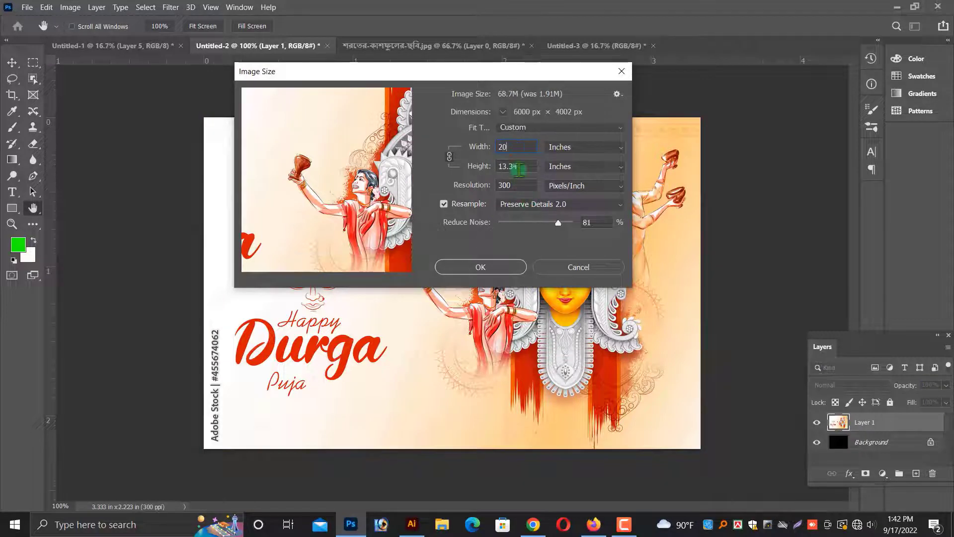
text(20)
click(481, 267)
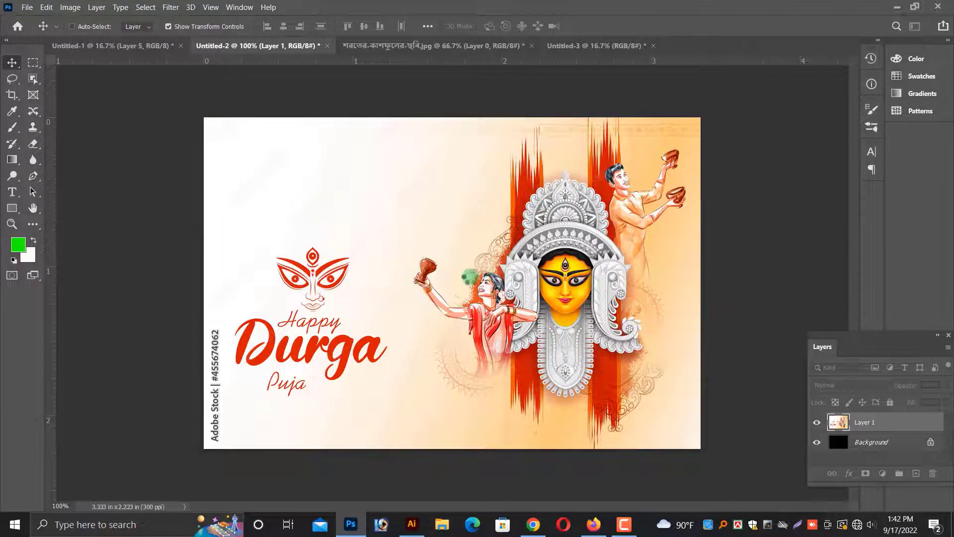
Drag the resized Durga image into the new poster document, scaling and positioning it at the top.
key(ctrl+minus)
key(ctrl+minus)
key(ctrl+minus)
key(ctrl+minus)
key(ctrl+minus)
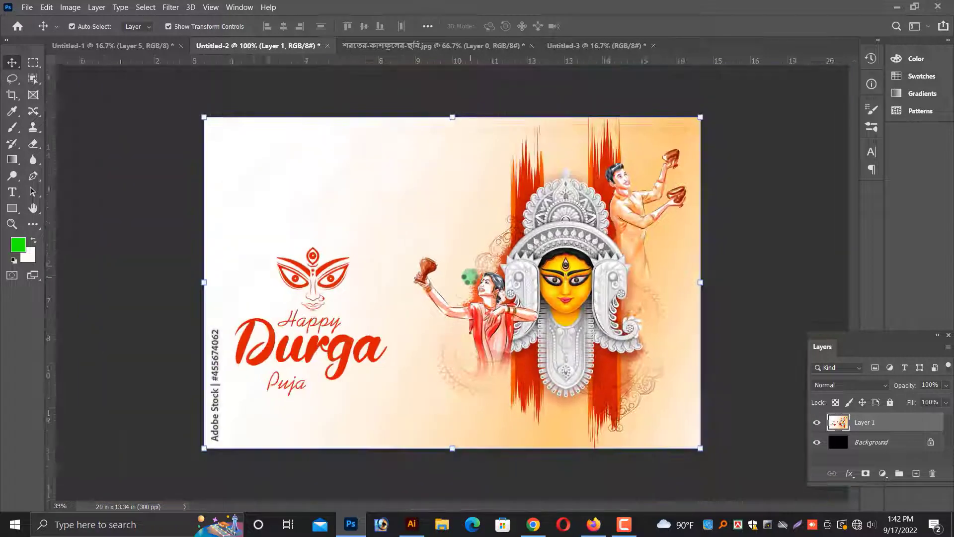
click(584, 45)
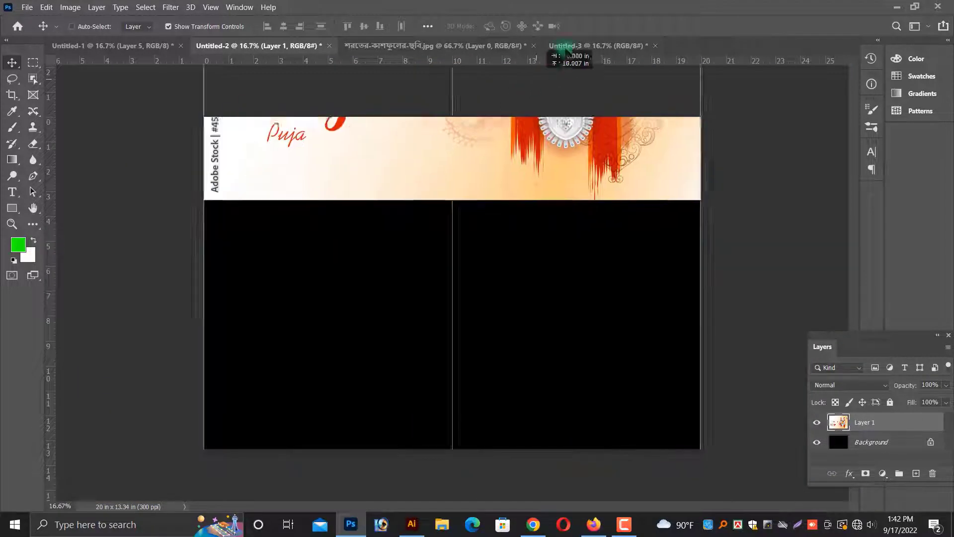
drag(583, 45, 479, 230)
drag(711, 107, 622, 177)
drag(531, 258, 526, 188)
key(Return)
right_click(515, 213)
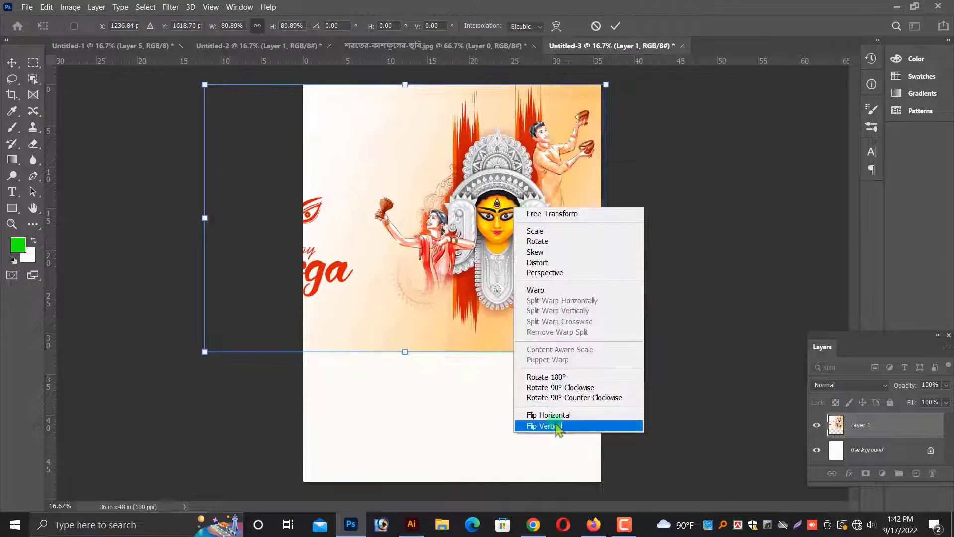
click(555, 425)
key(ctrl+z)
Flip the placed image horizontally and apply the transform.
right_click(525, 227)
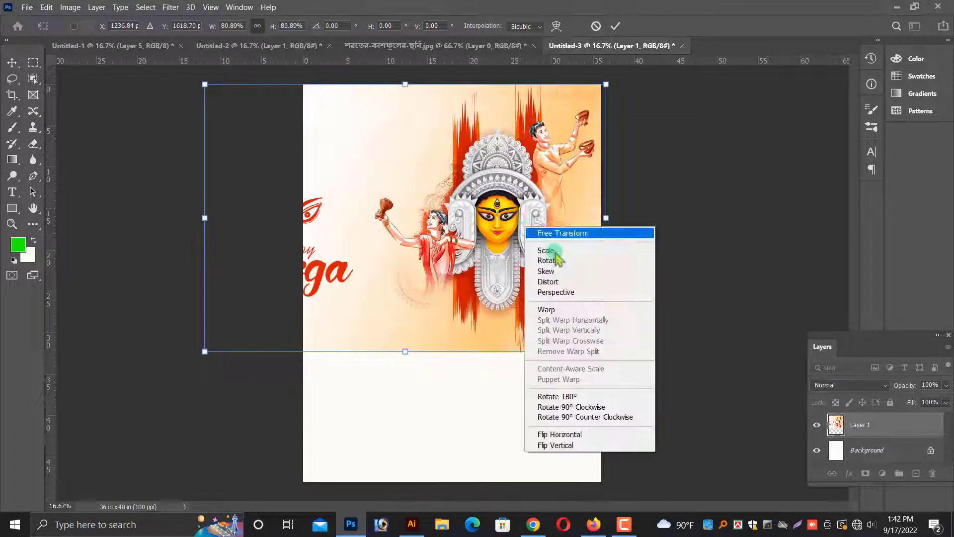
click(578, 435)
key(Return)
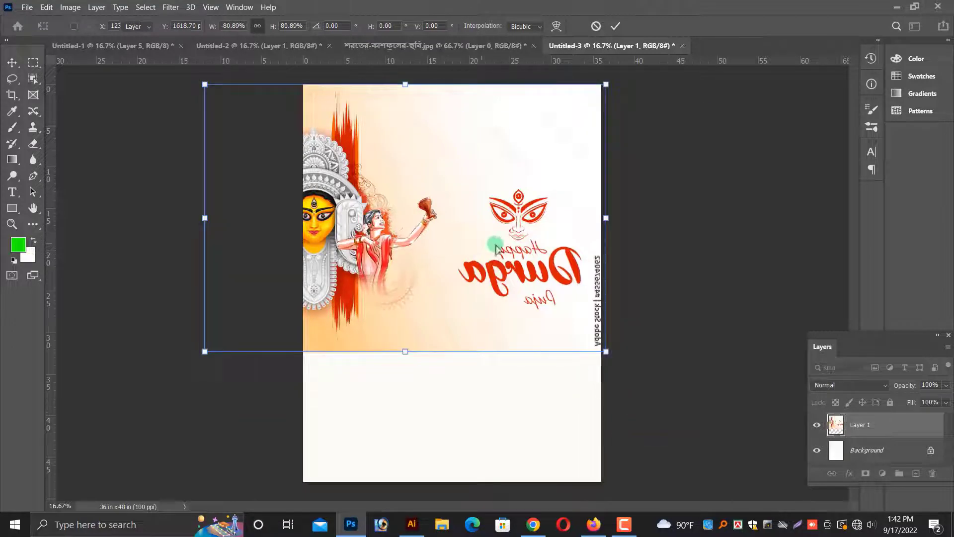
Move and scale the flipped image across the poster's top, and duplicate it below.
drag(470, 289, 560, 284)
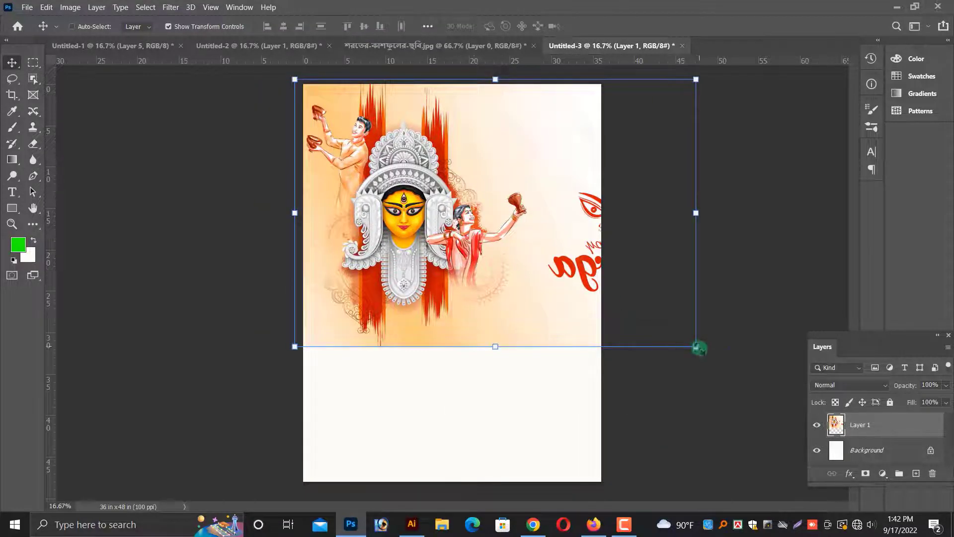
drag(699, 348, 626, 300)
drag(489, 255, 426, 442)
key(Return)
Erase the Happy Durga Puja text from the upper image copy with an enlarged eraser brush.
right_click(422, 231)
click(449, 239)
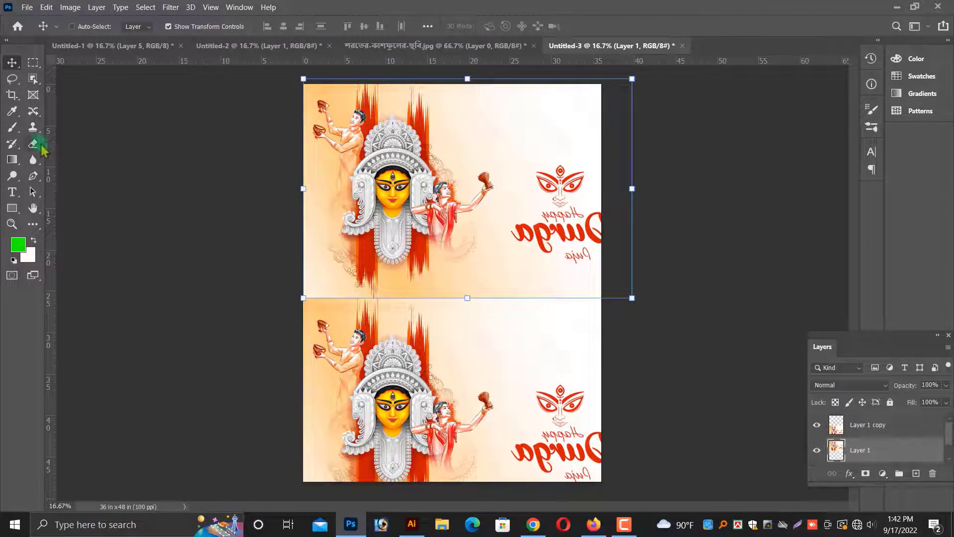
click(40, 145)
key(bracketright)
key(bracketright)
mouse_move(610, 288)
mouse_down()
mouse_move(567, 170)
mouse_move(521, 90)
mouse_move(588, 291)
mouse_move(439, 340)
mouse_move(571, 260)
mouse_move(543, 247)
mouse_move(551, 226)
mouse_up()
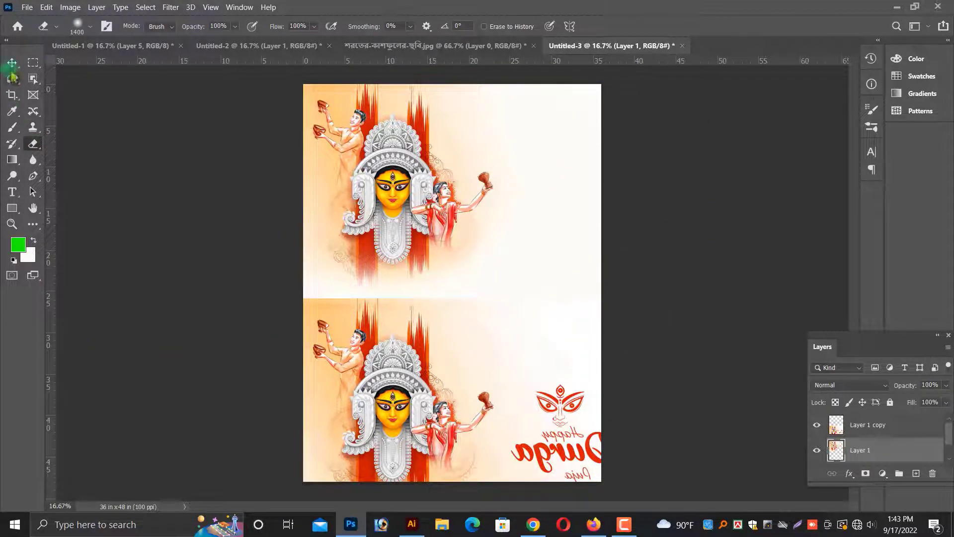
Scale the upper image down slightly and apply the transform.
key(v)
drag(627, 293, 623, 287)
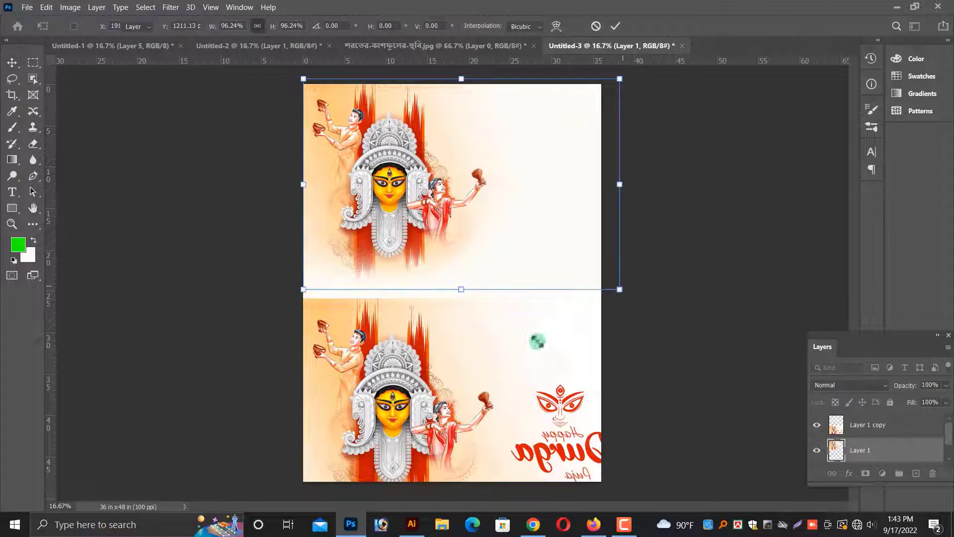
key(Return)
Select the lower image copy and delete it.
right_click(456, 381)
click(467, 387)
drag(419, 405, 474, 392)
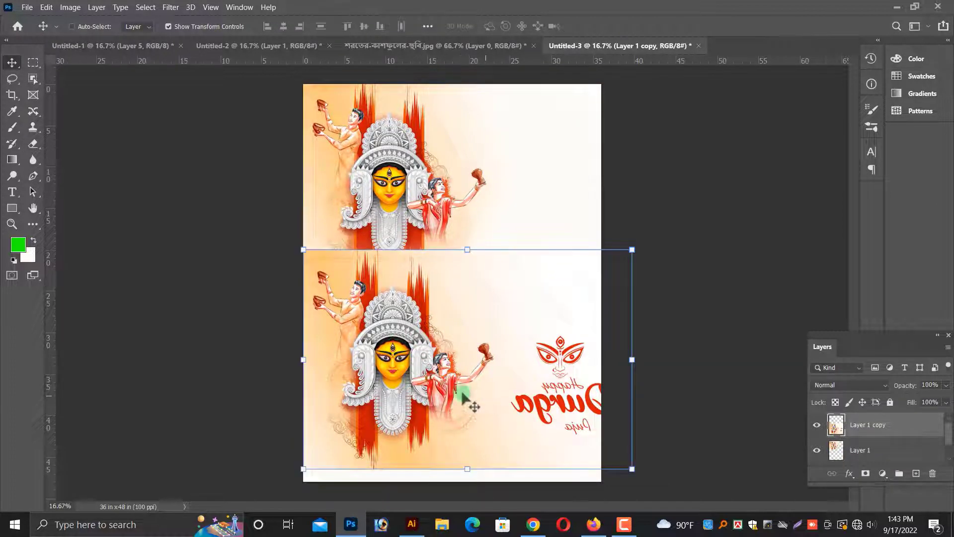
key(Delete)
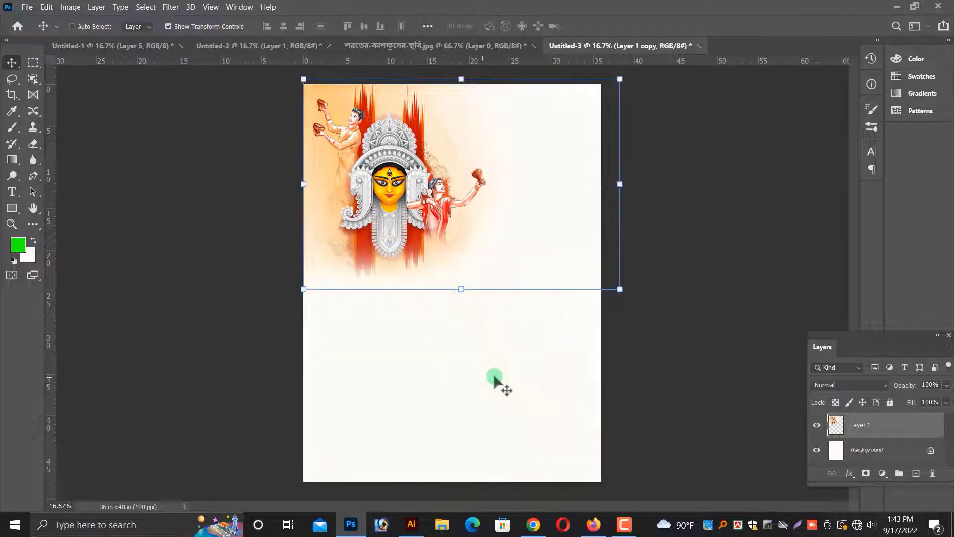
Bring the kash flower photo into the poster and scale it over the lower portion.
click(471, 46)
drag(519, 269, 414, 340)
drag(482, 387, 610, 478)
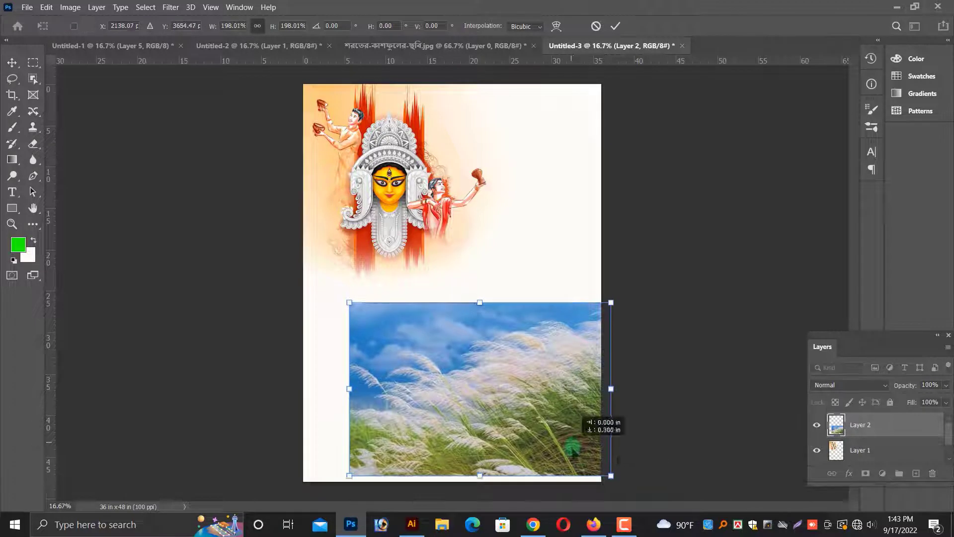
key(Return)
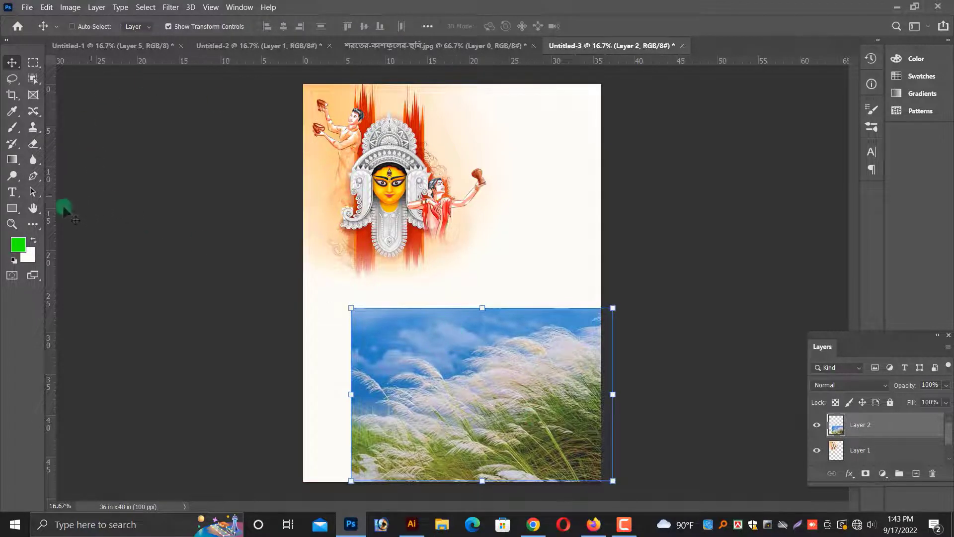
Try to paint beside the kash photo with the Clone Stamp tool.
click(33, 128)
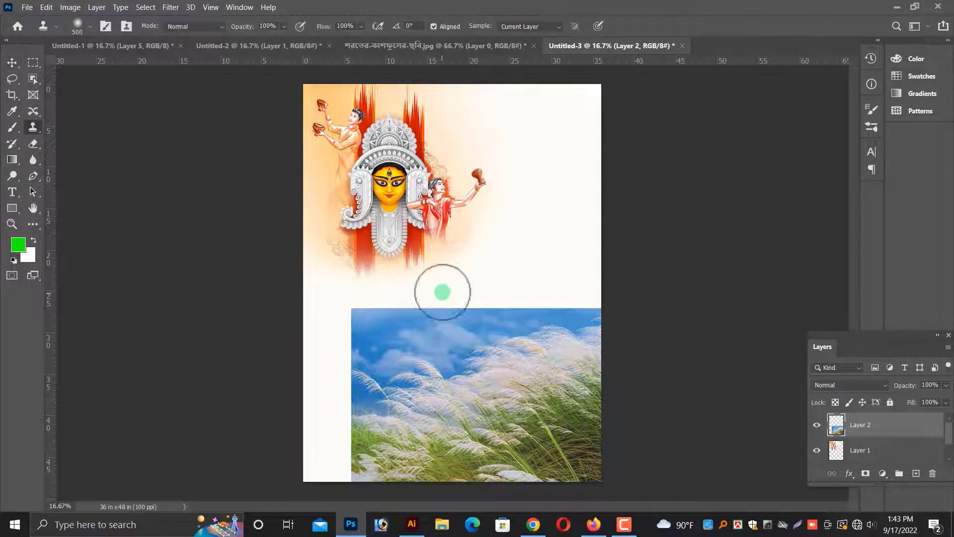
key(bracketright)
click(614, 284)
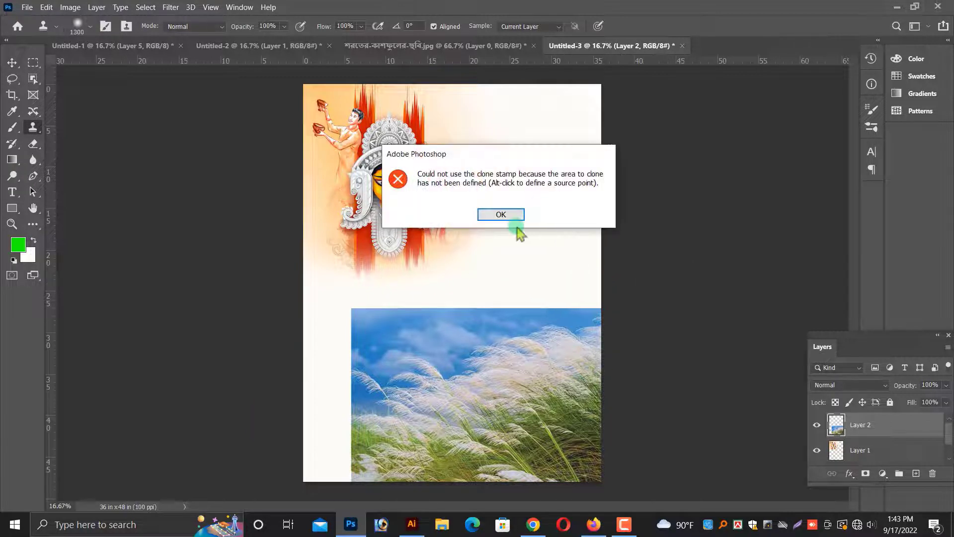
click(501, 214)
click(489, 313)
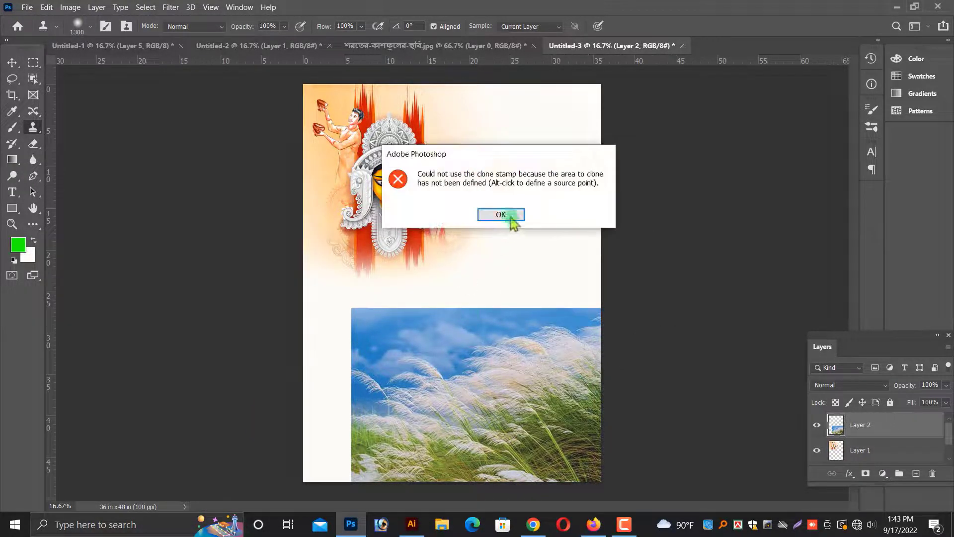
click(511, 217)
click(337, 389)
click(477, 220)
Erase the kash photo's upper edge to blend it into the background and reposition it.
click(11, 62)
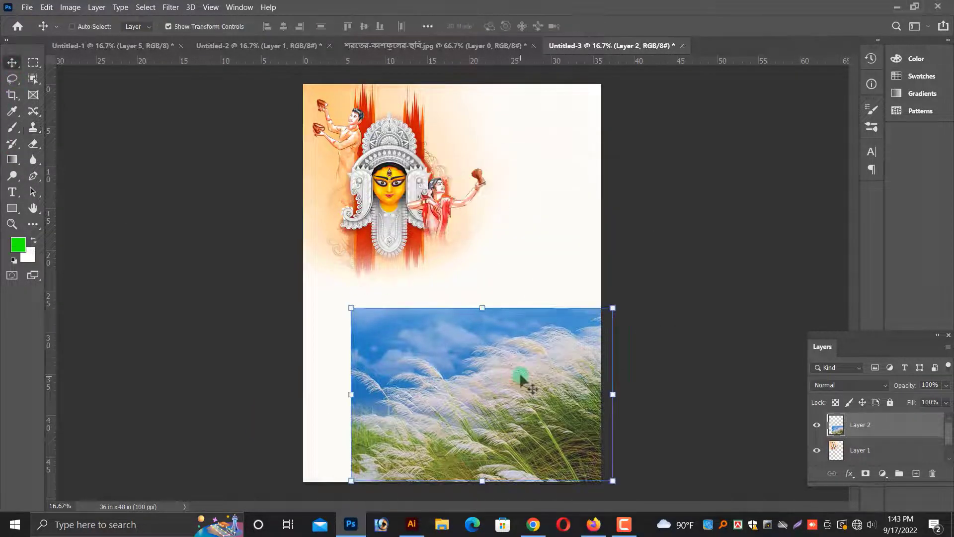
drag(511, 379, 528, 386)
click(33, 144)
mouse_move(380, 341)
mouse_down()
mouse_move(424, 309)
mouse_move(324, 340)
mouse_move(603, 276)
mouse_move(380, 373)
mouse_move(315, 487)
mouse_move(411, 361)
mouse_move(234, 311)
mouse_up()
click(12, 62)
drag(560, 404, 604, 391)
Paste the Durga Puja image above the background layer, scaling and positioning it mid-poster.
right_click(460, 256)
click(475, 261)
right_click(431, 235)
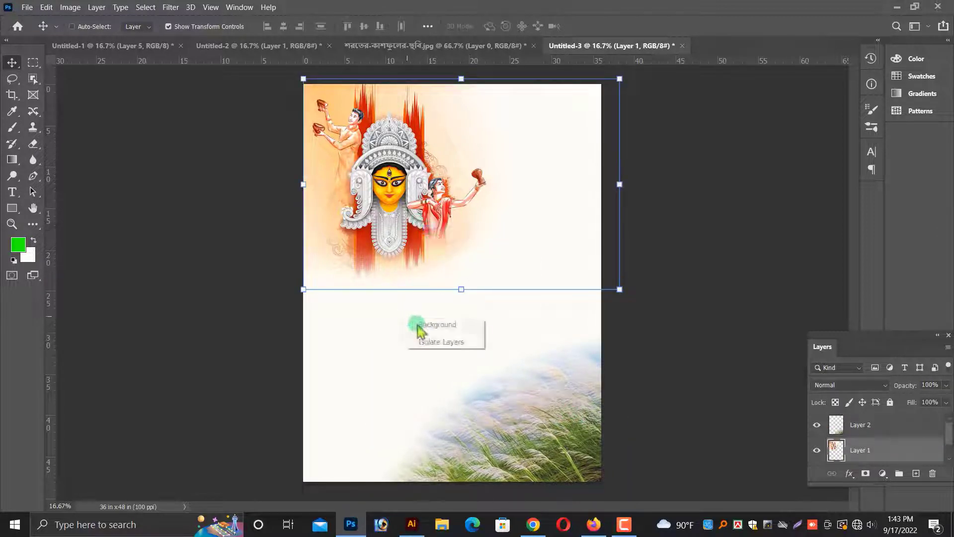
click(419, 326)
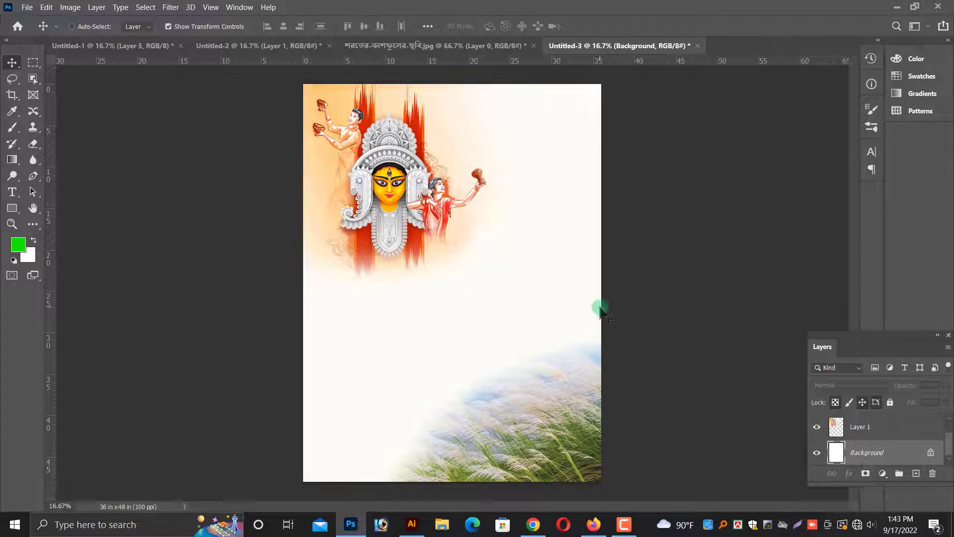
key(ctrl+v)
drag(493, 284, 618, 283)
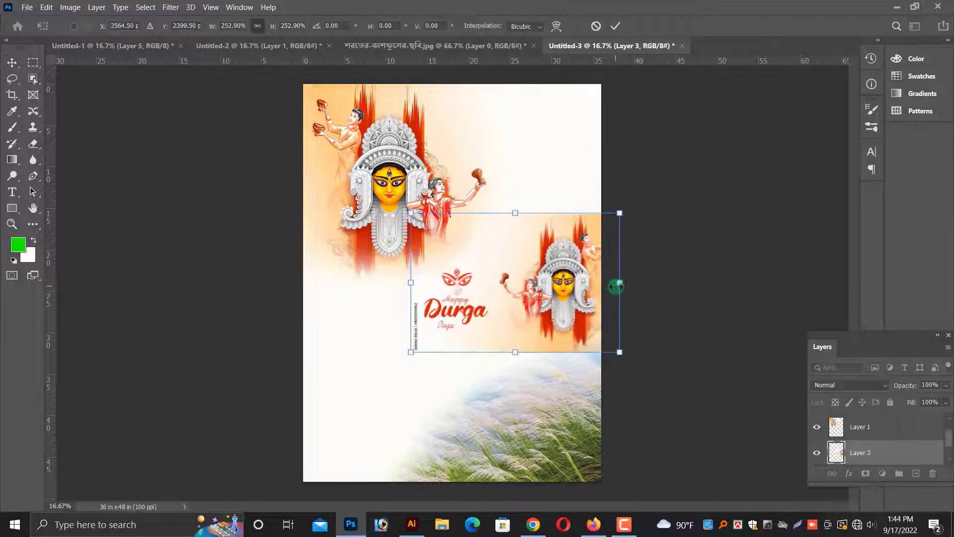
drag(555, 306, 503, 327)
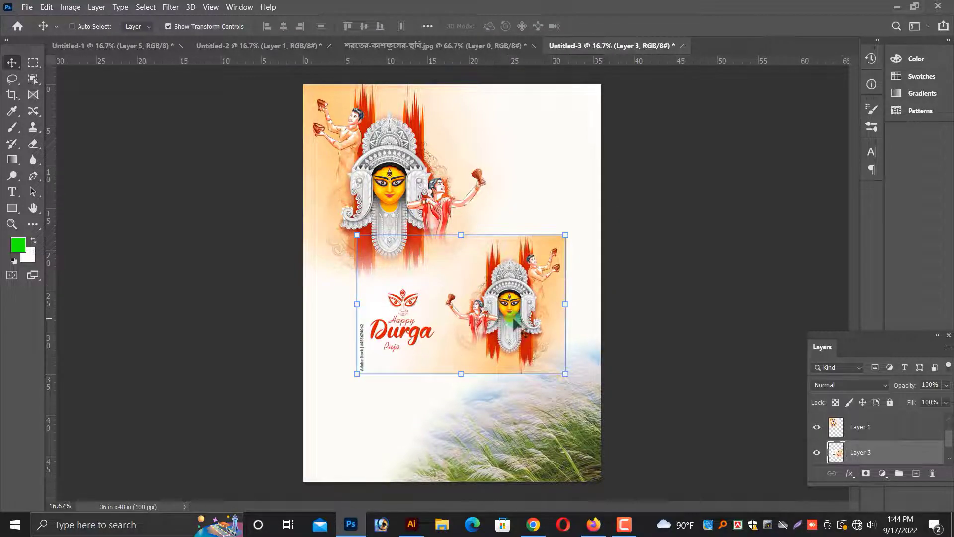
scroll(515, 320, up, 2)
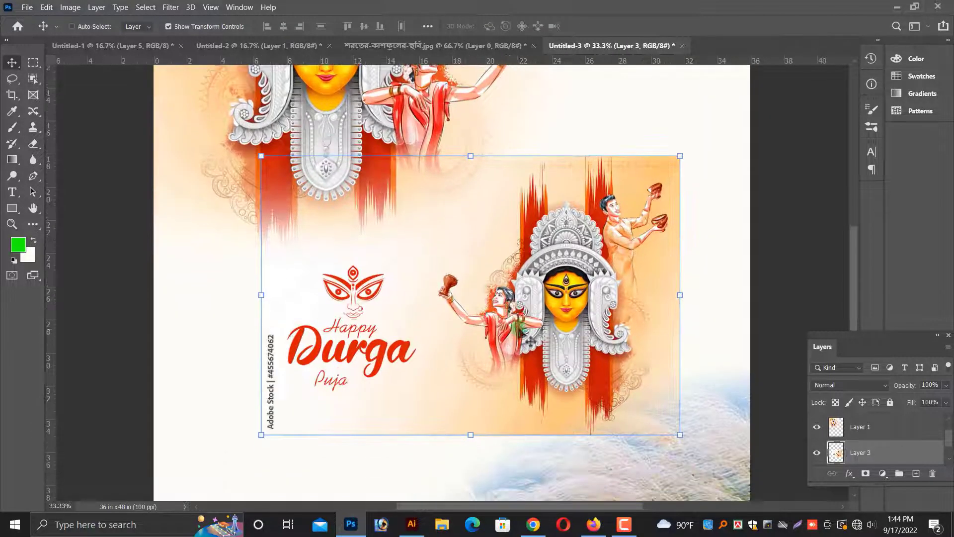
scroll(572, 348, up, 2)
drag(571, 348, 499, 382)
Sample the pale orange from the pasted image as the foreground colour.
ctrl+click(674, 261)
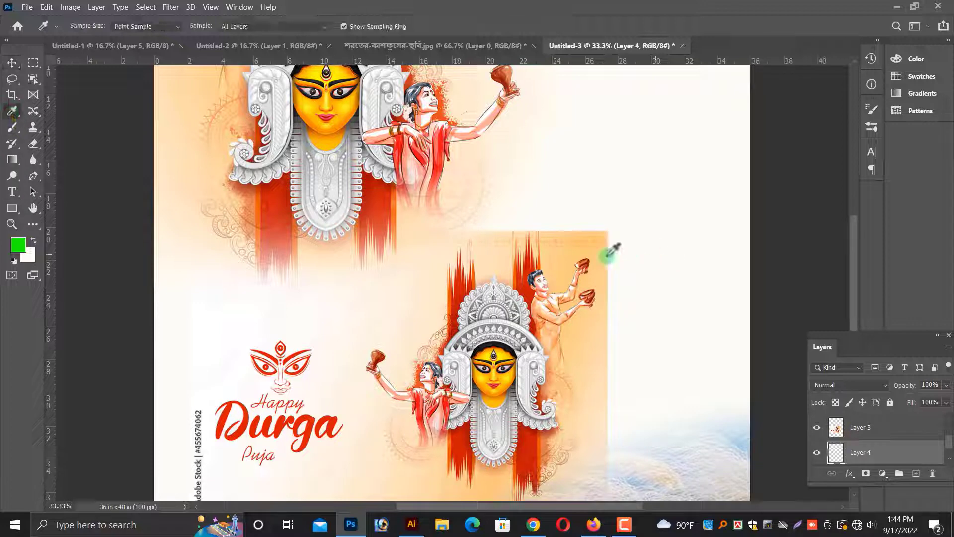
click(563, 266)
click(11, 62)
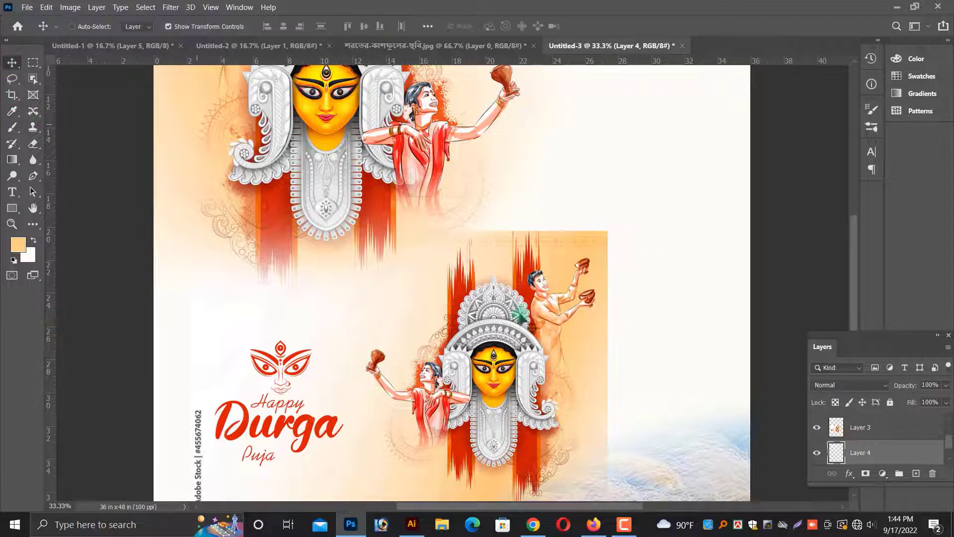
Select the pasted Durga Puja image layer and delete it.
right_click(501, 342)
click(517, 348)
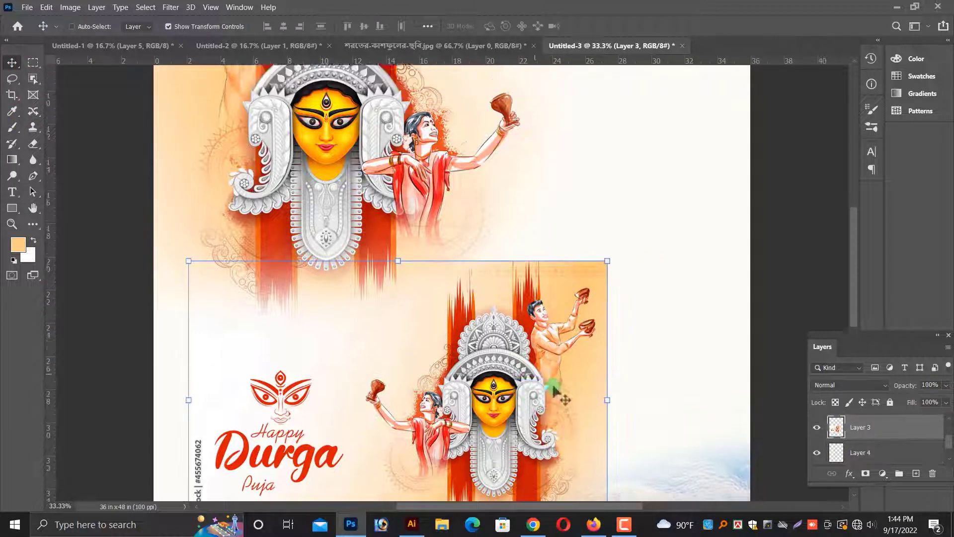
key(Delete)
Paint pale orange over Layer 4 with a soft brush enlarged to about 2200 px, tinting the poster's background around the illustration.
scroll(81, 168, up, 4)
click(12, 127)
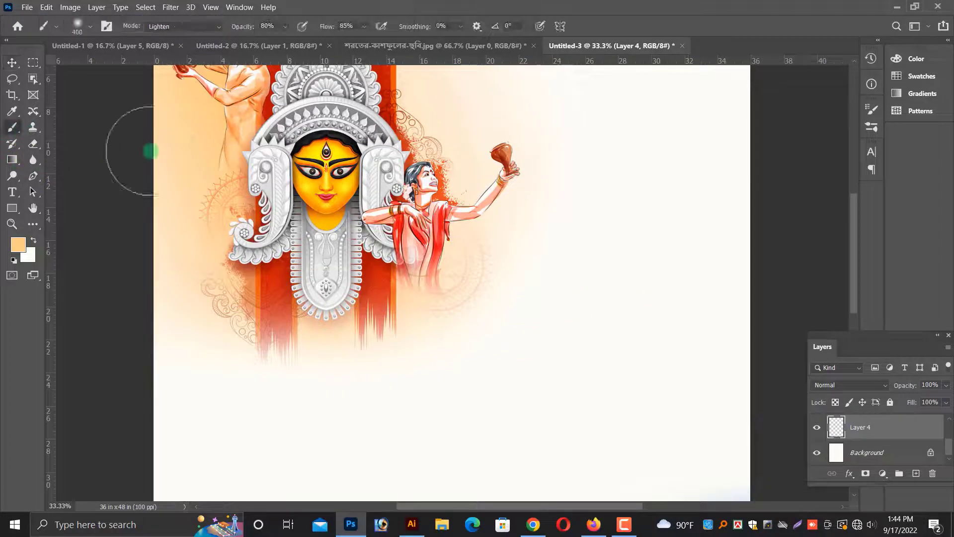
scroll(606, 270, up, 2)
drag(364, 400, 488, 345)
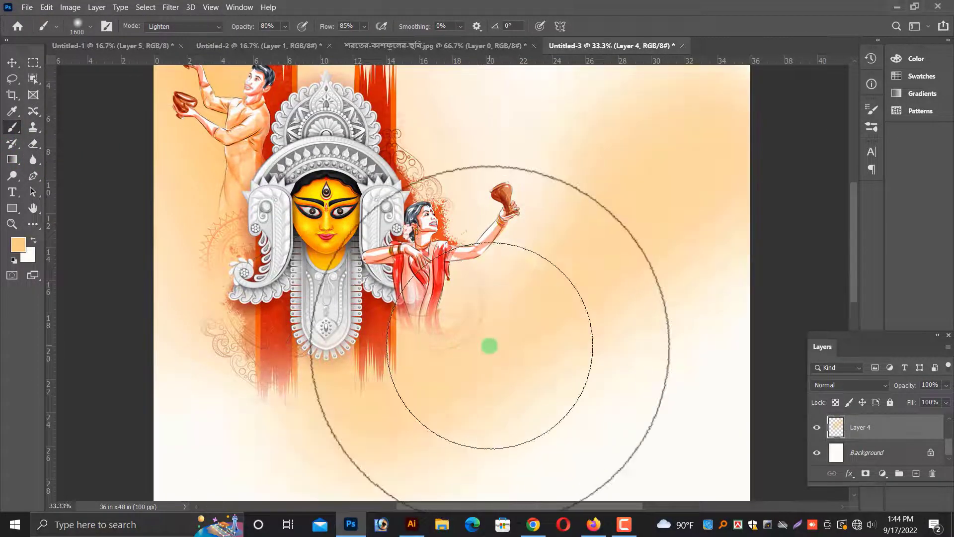
key(ctrl+minus)
key(ctrl+z)
scroll(646, 174, up, 1)
key(bracketright)
key(bracketright)
key(bracketright)
key(bracketright)
key(bracketright)
key(bracketright)
key(bracketright)
mouse_move(668, 171)
mouse_down()
mouse_move(385, 383)
mouse_move(305, 400)
mouse_up()
key(ctrl+z)
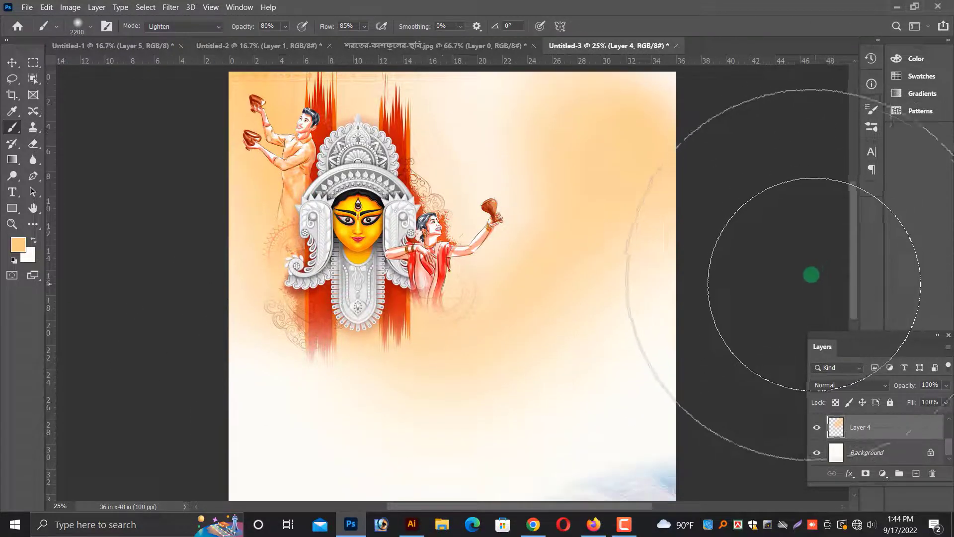
mouse_move(708, 160)
mouse_down()
mouse_move(665, 167)
mouse_move(621, 191)
mouse_move(556, 276)
mouse_move(633, 189)
mouse_up()
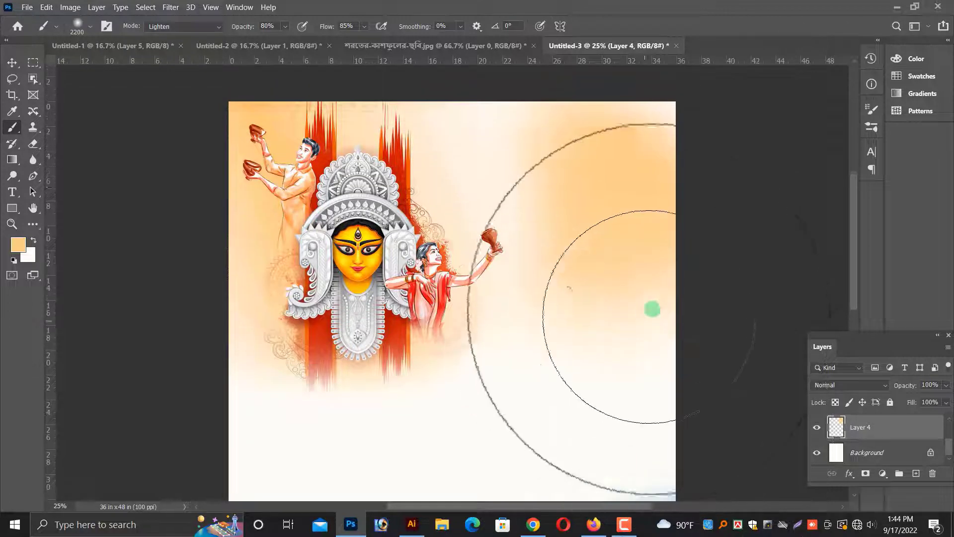
drag(692, 166, 308, 405)
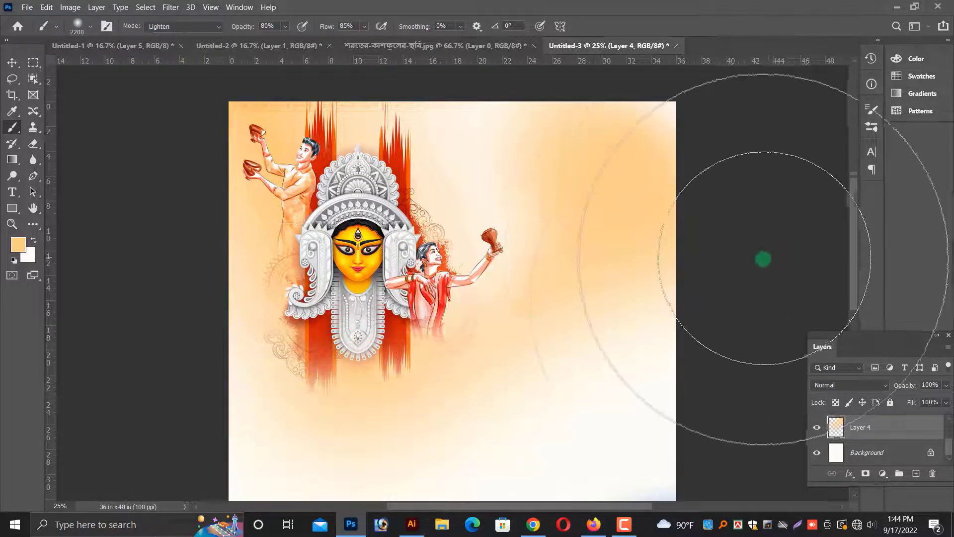
scroll(482, 394, down, 3)
scroll(405, 389, down, 1)
drag(392, 493, 419, 512)
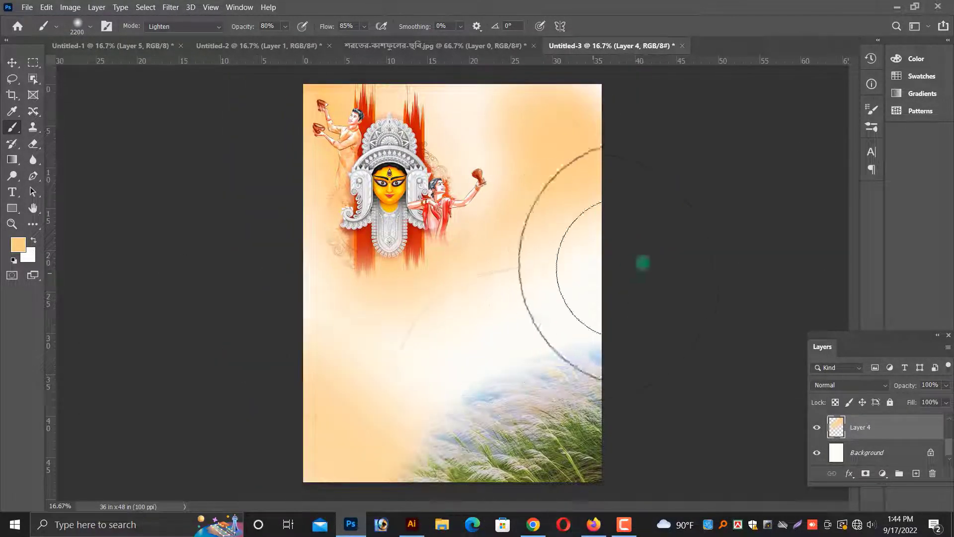
drag(643, 264, 611, 338)
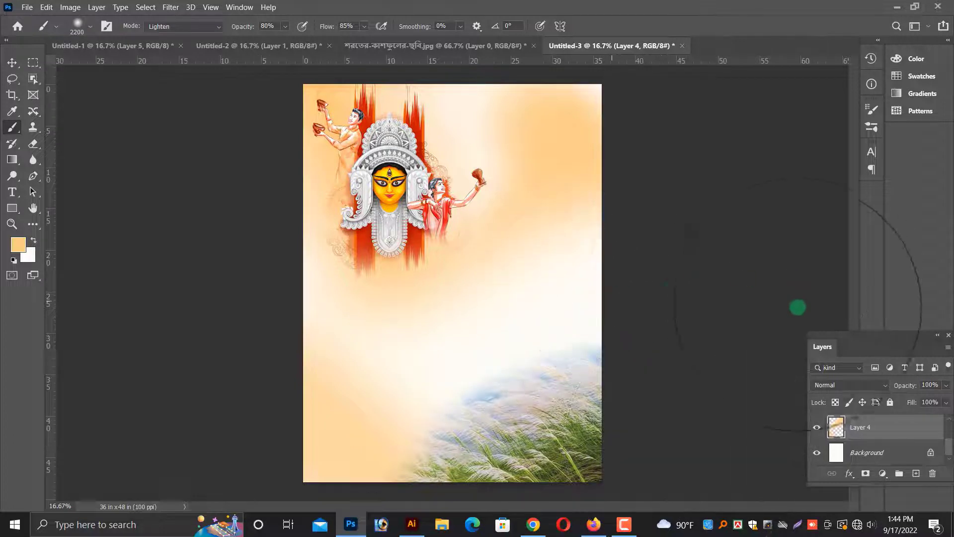
Inspect the poster's layers with the Move tool and switch to the Untitled-1 banner document.
click(12, 62)
scroll(589, 271, up, 1)
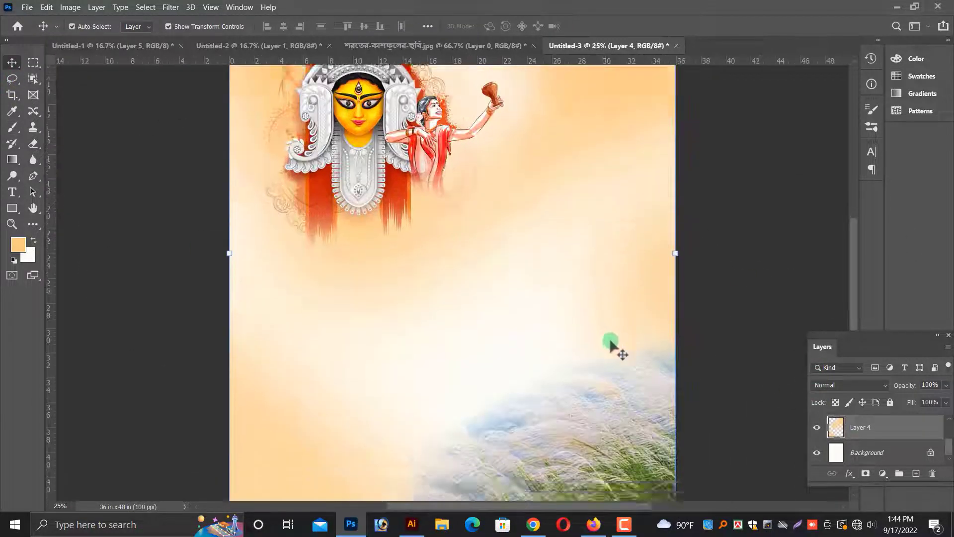
scroll(614, 348, up, 2)
right_click(419, 307)
click(427, 313)
scroll(447, 345, down, 2)
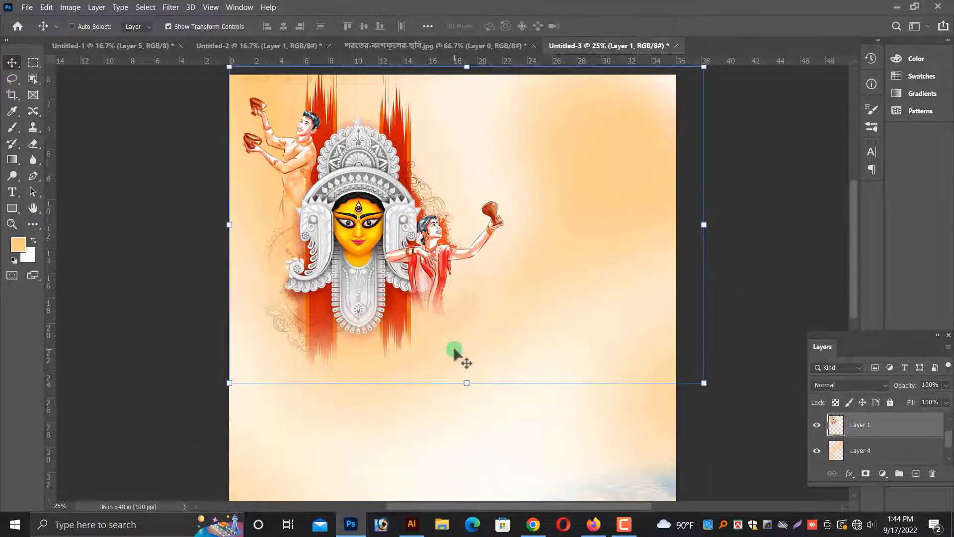
scroll(452, 352, up, 1)
scroll(450, 350, down, 1)
drag(548, 444, 549, 445)
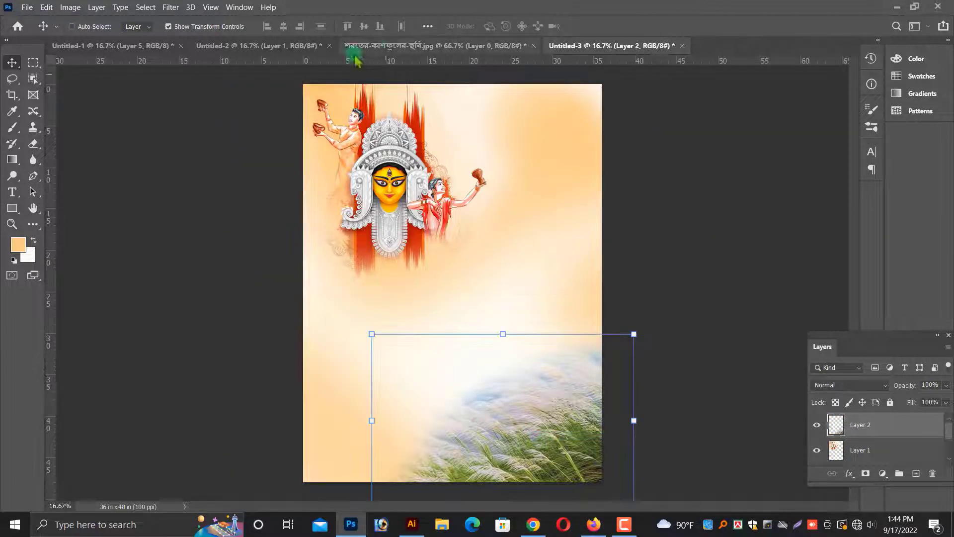
drag(402, 57, 392, 286)
click(138, 50)
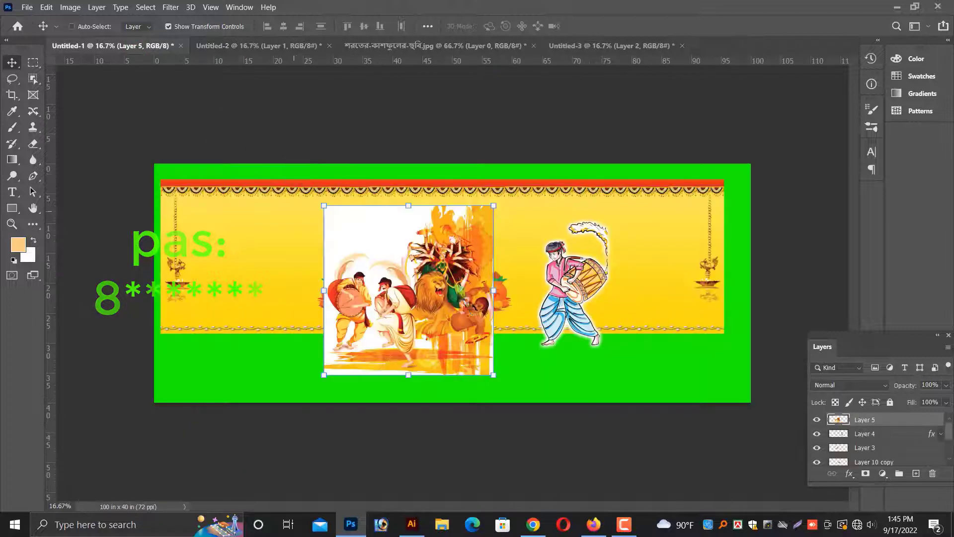
Move the Durga image aside in the banner and drag the kalash and pots artwork into the poster document.
drag(542, 305, 425, 331)
right_click(414, 300)
click(426, 310)
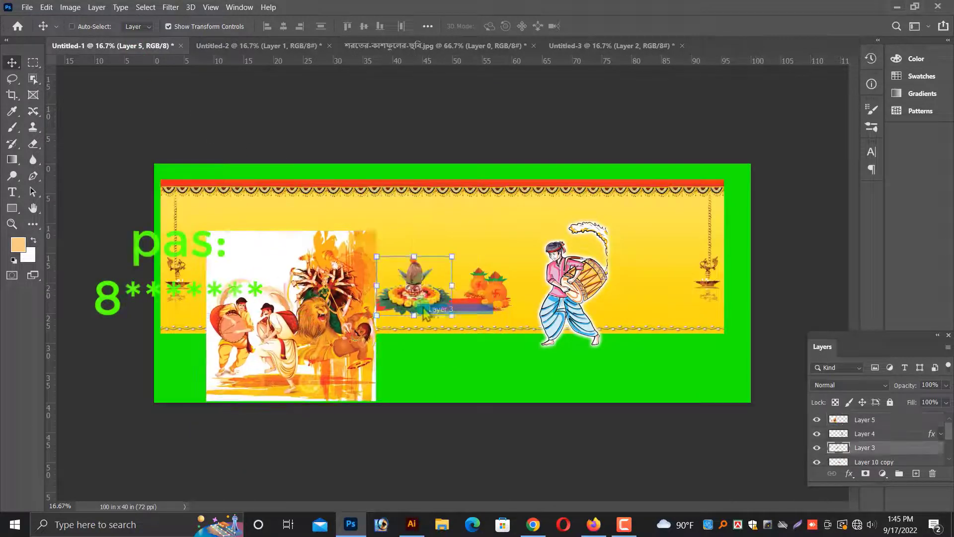
drag(426, 215, 459, 160)
key(ctrl+z)
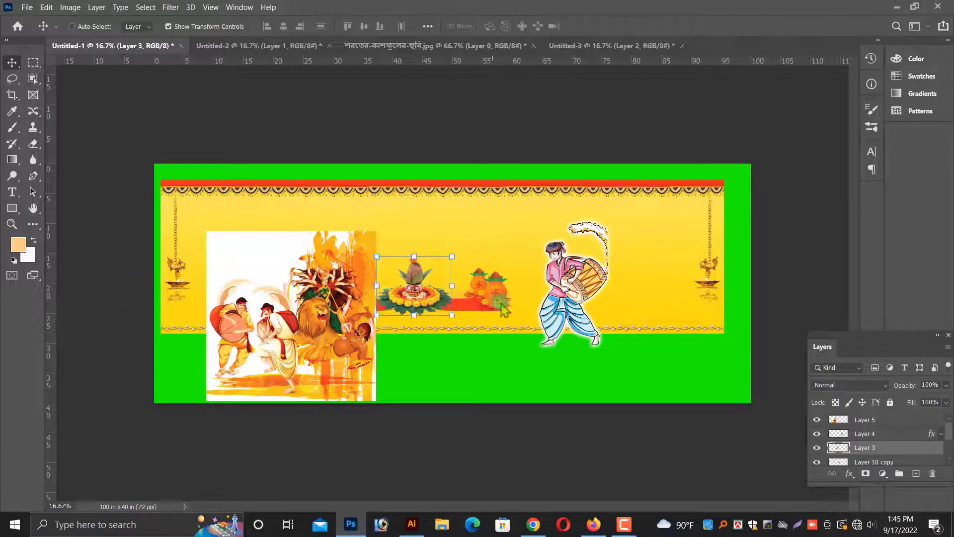
drag(444, 314, 486, 332)
key(ctrl+plus)
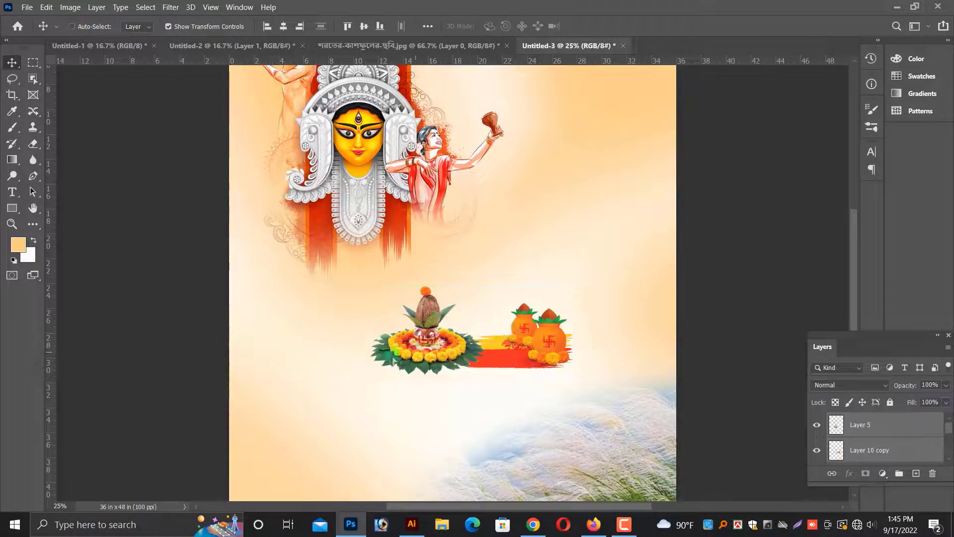
Enlarge the kalash and pots artwork and place it just below the Durga illustration.
drag(392, 362, 338, 361)
drag(503, 386, 544, 408)
key(Return)
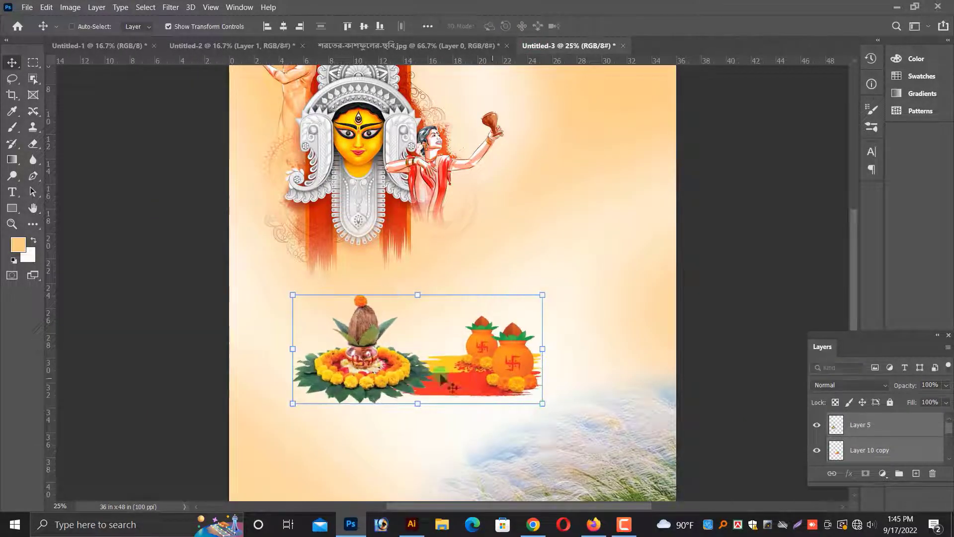
scroll(443, 382, down, 3)
scroll(398, 353, up, 2)
drag(371, 343, 305, 332)
Move the kalash and pots artwork further up beneath Durga's face and shrink it slightly.
scroll(433, 425, down, 2)
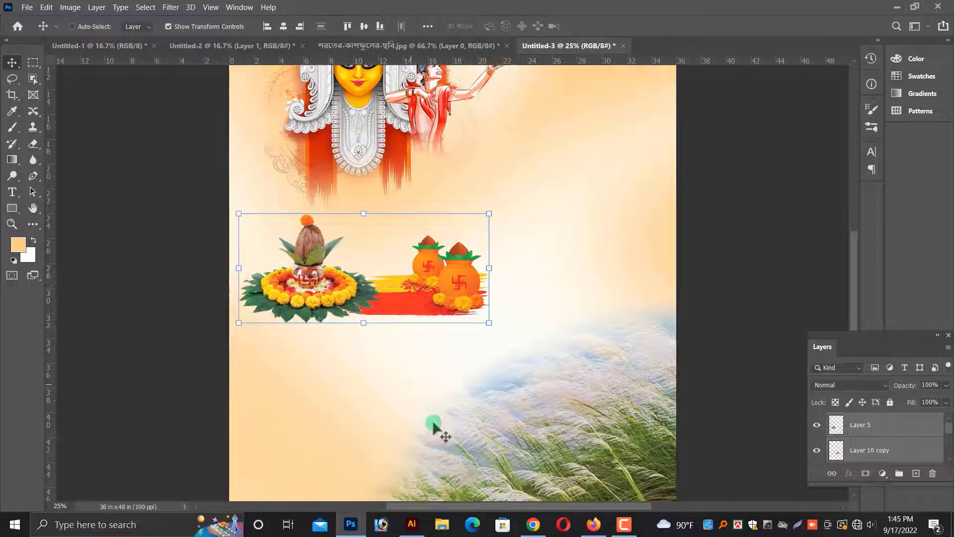
scroll(390, 390, up, 3)
right_click(430, 352)
click(442, 358)
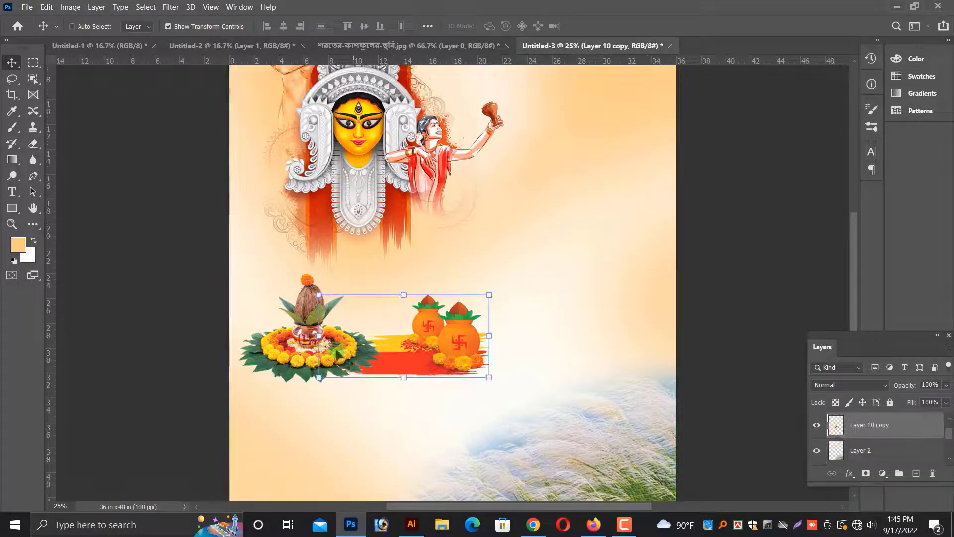
drag(305, 354, 302, 275)
drag(490, 301, 482, 297)
key(Return)
scroll(489, 296, down, 1)
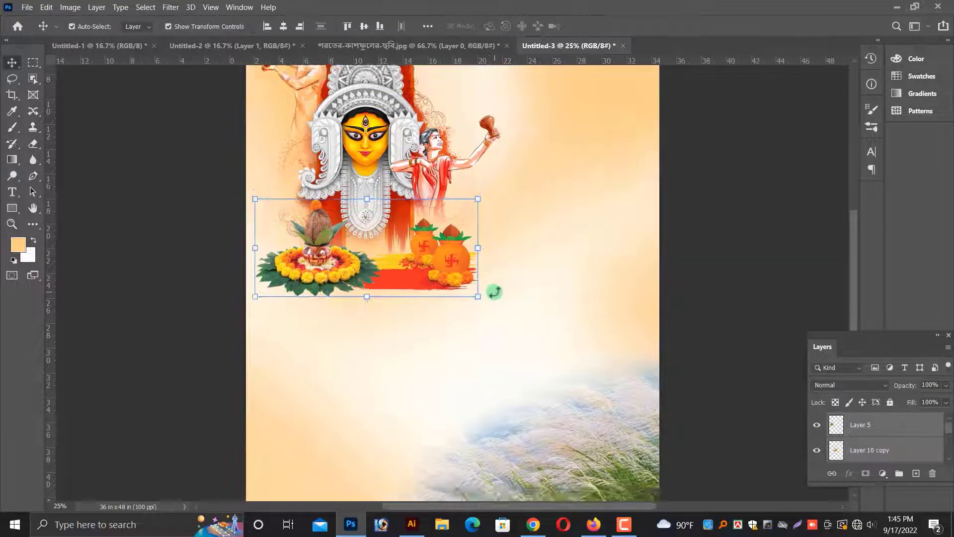
Erase the lower edge of the pots layer's red brush stroke with a 500 px eraser to soften it.
right_click(367, 272)
click(393, 277)
scroll(393, 288, up, 2)
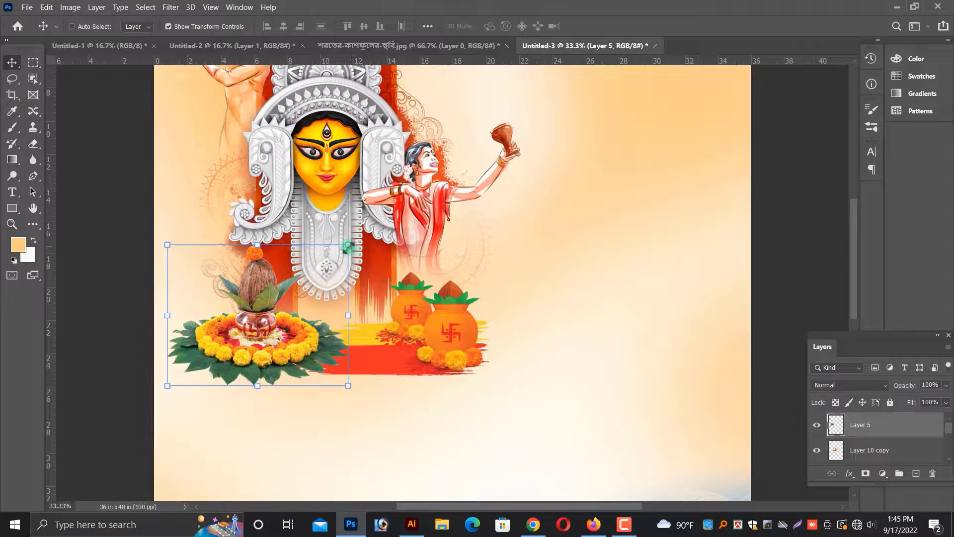
scroll(373, 315, down, 1)
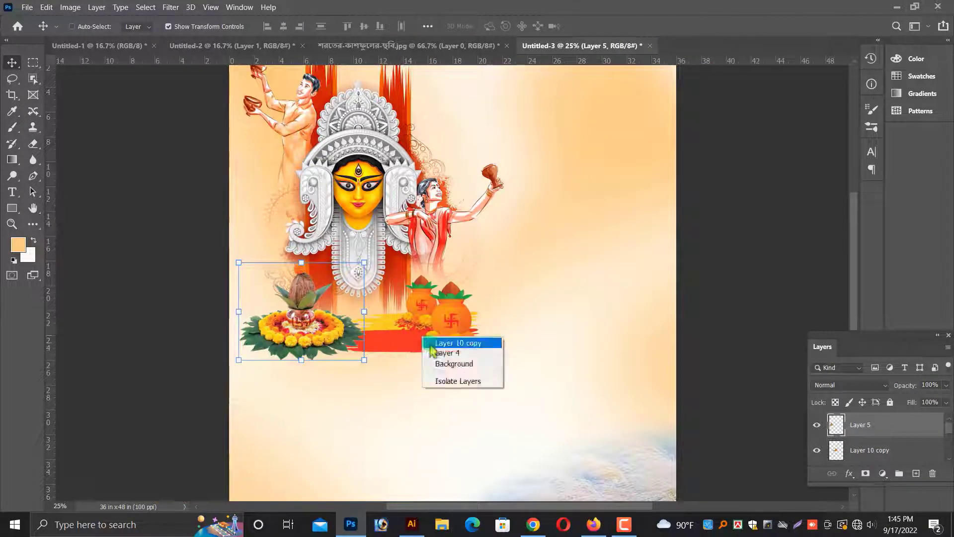
click(431, 344)
scroll(431, 346, up, 1)
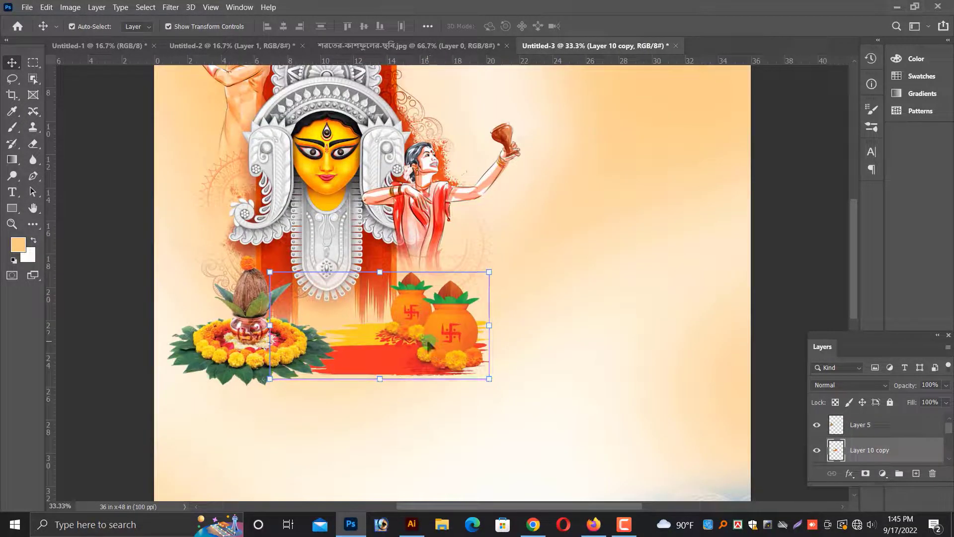
scroll(424, 355, up, 1)
click(32, 144)
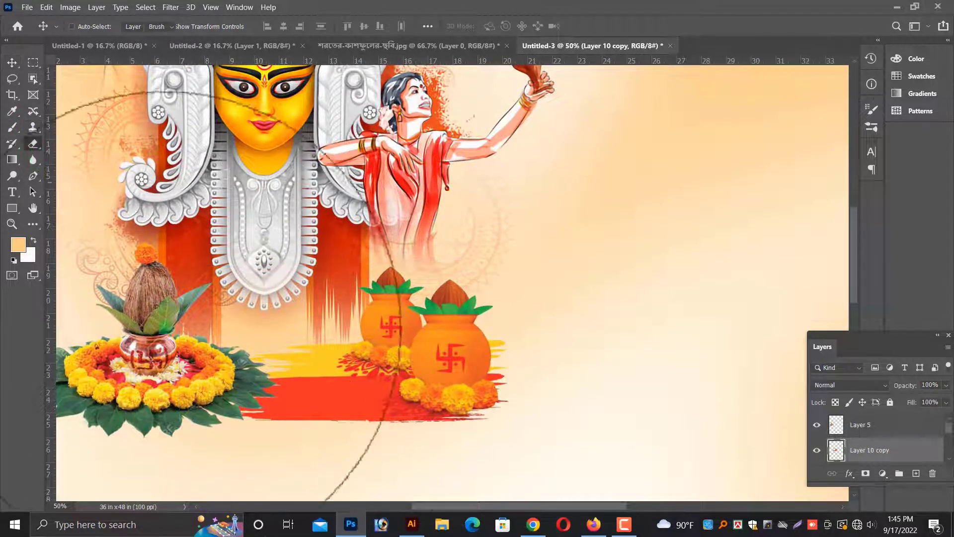
scroll(238, 383, down, 1)
key(bracketleft)
key(bracketleft)
key(bracketleft)
key(bracketleft)
key(bracketleft)
key(bracketleft)
key(bracketleft)
mouse_move(217, 416)
mouse_down()
mouse_move(245, 436)
mouse_move(340, 450)
mouse_move(225, 443)
mouse_move(452, 445)
mouse_move(400, 447)
mouse_move(476, 436)
mouse_up()
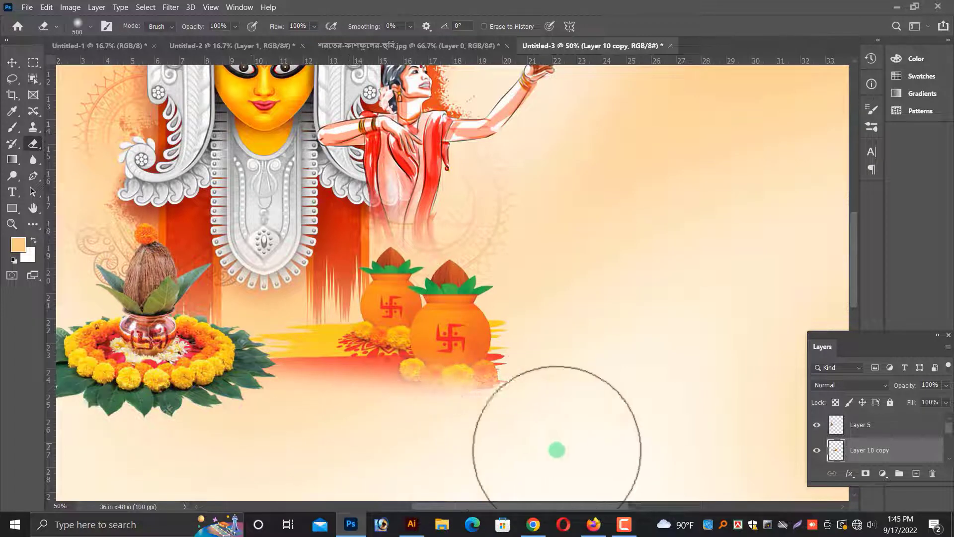
scroll(199, 422, down, 2)
key(v)
scroll(221, 383, down, 2)
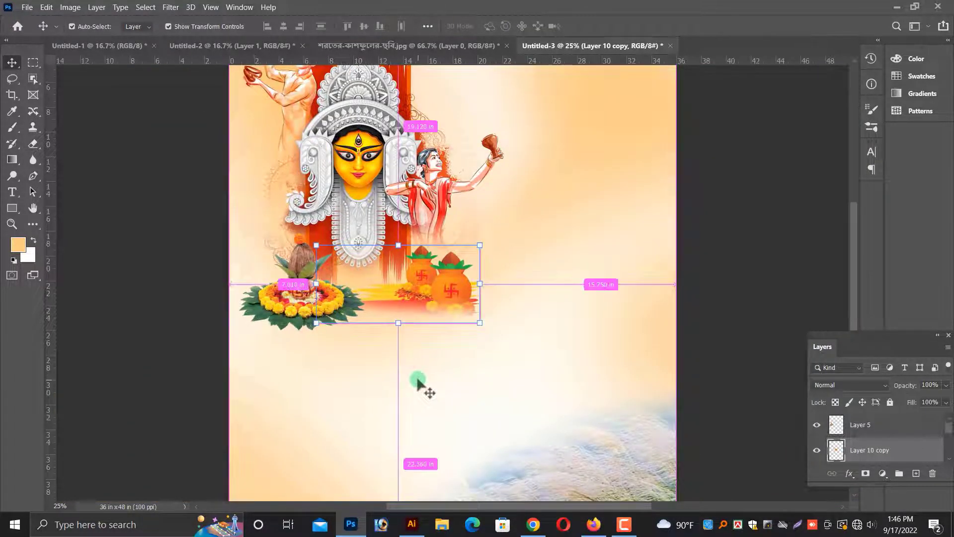
key(ctrl+minus)
right_click(445, 371)
click(454, 377)
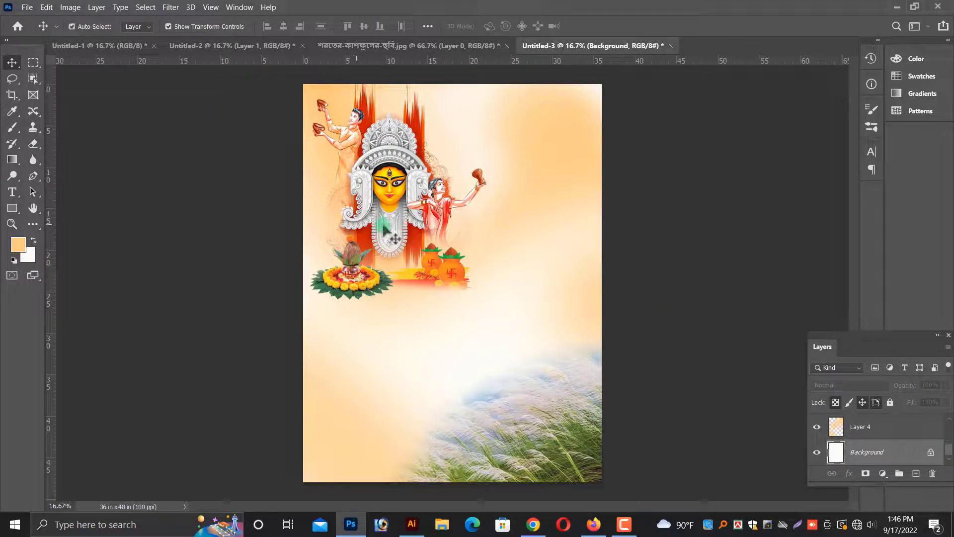
Save the poster as a Photoshop file named 4'x 3' 01 on the Desktop.
key(ctrl+s)
click(547, 365)
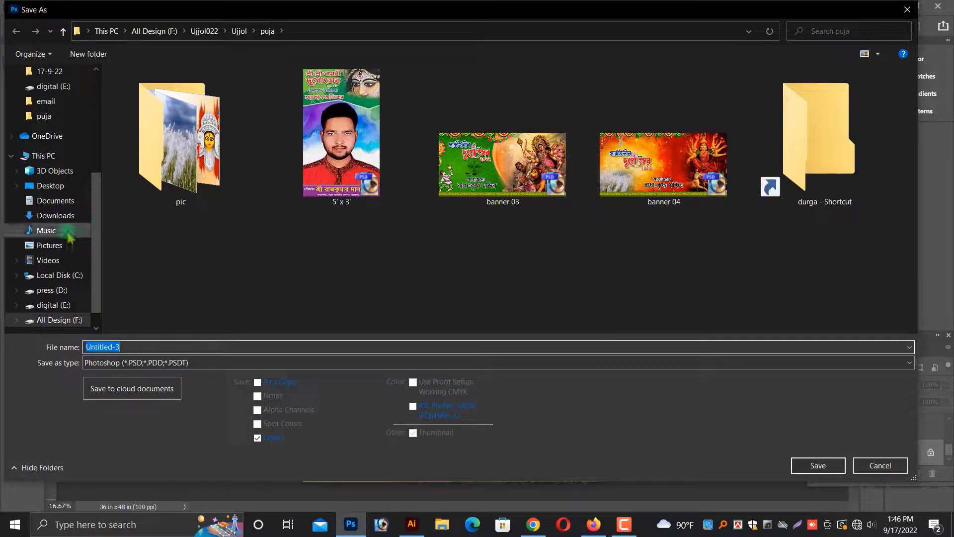
click(60, 186)
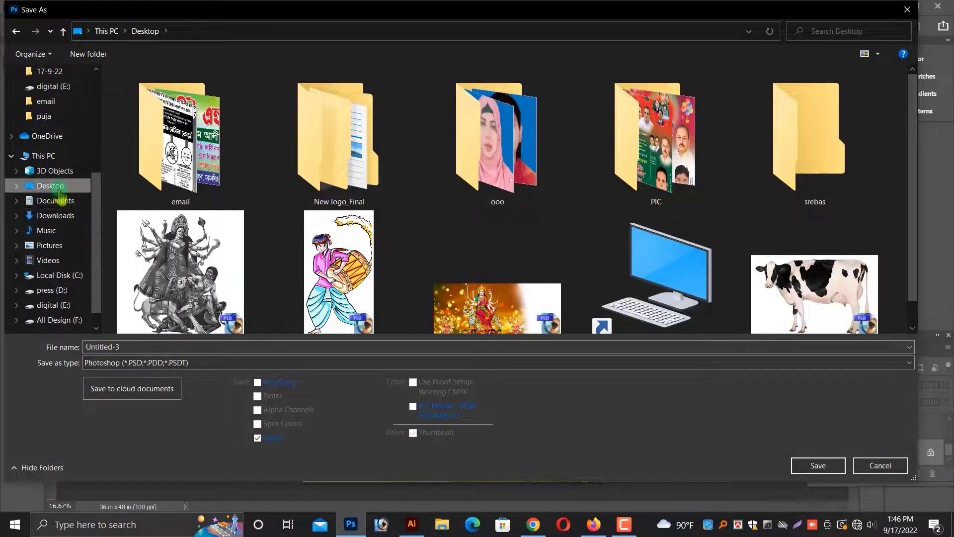
click(133, 345)
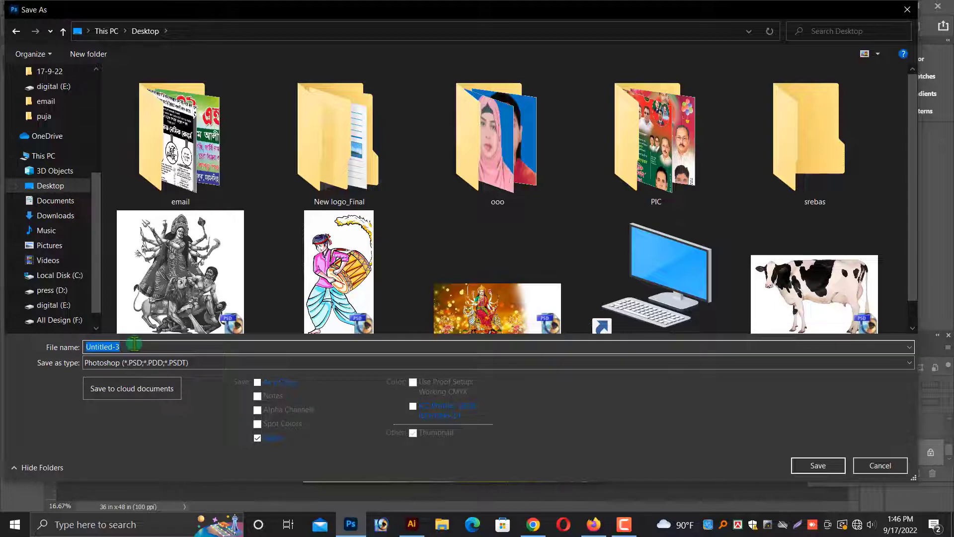
text(4'x 3' 01)
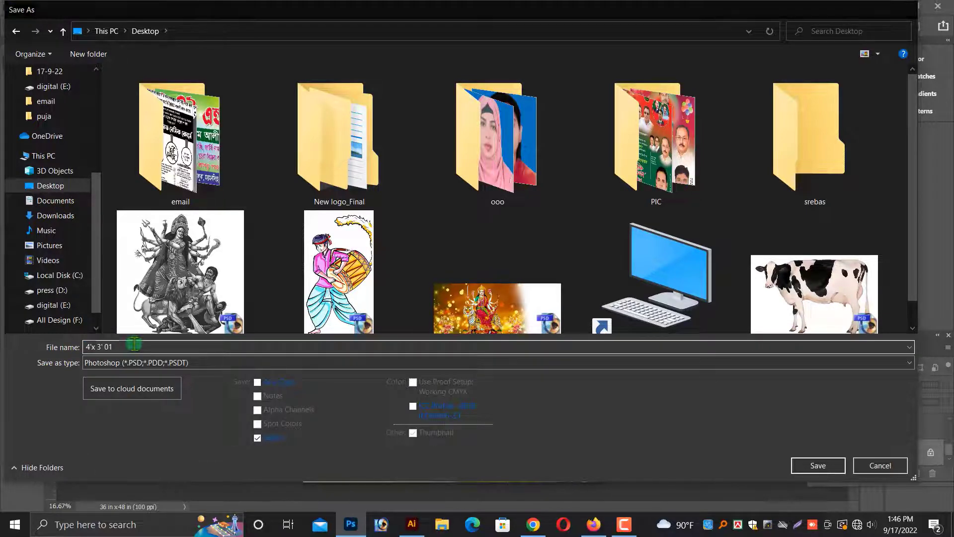
key(Return)
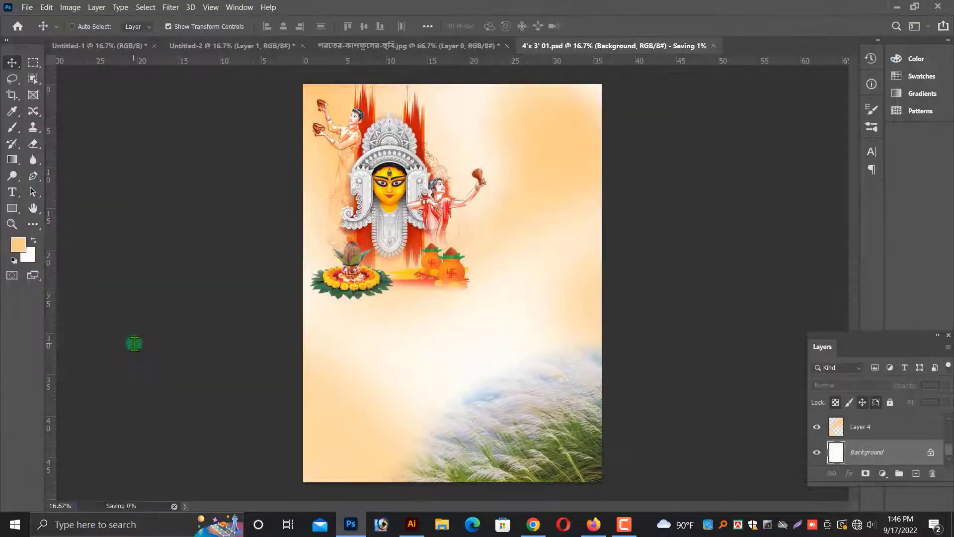
Save a copy of the poster as a TIFF file named 4'x 3' 0102 on the Desktop, keeping layers.
key(ctrl+shift+s)
click(514, 215)
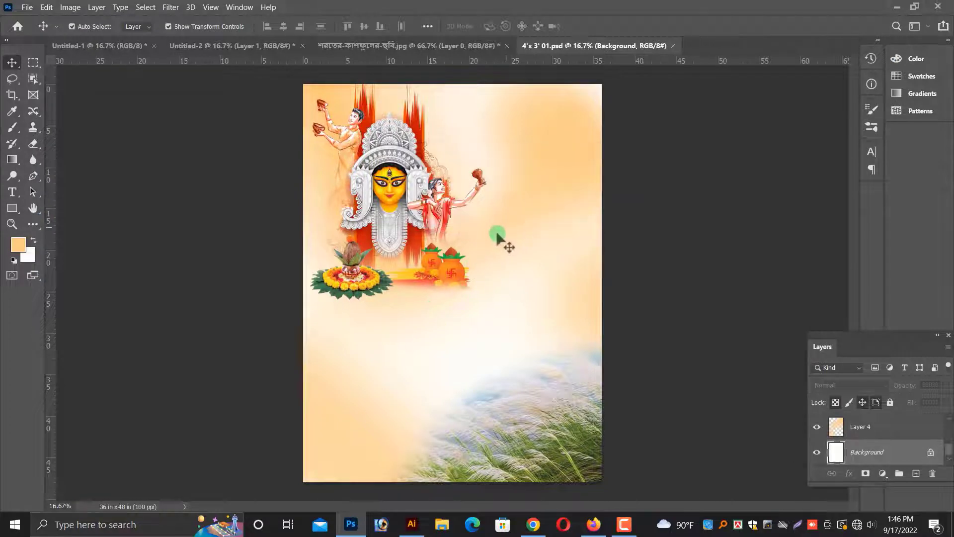
key(ctrl+shift+s)
click(524, 362)
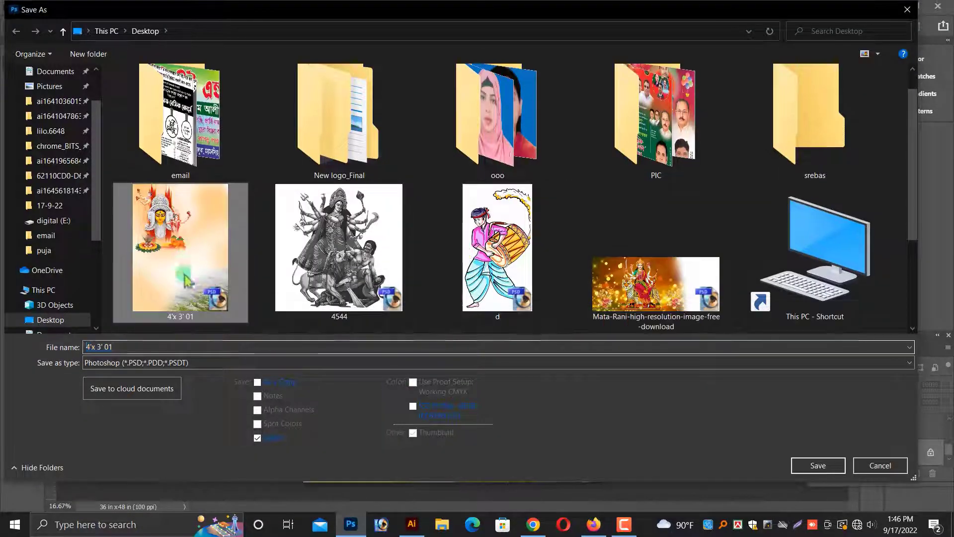
click(107, 346)
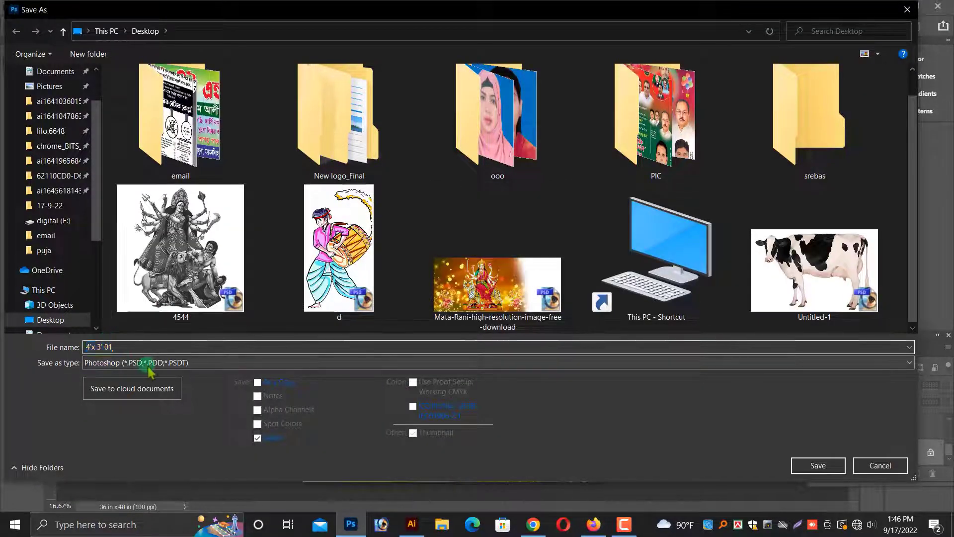
click(125, 363)
click(128, 343)
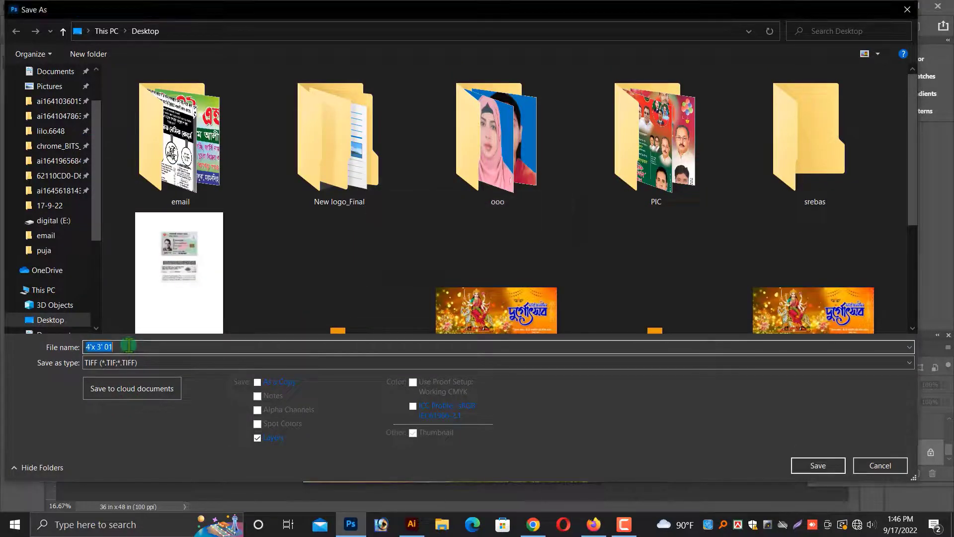
key(Return)
key(Return)
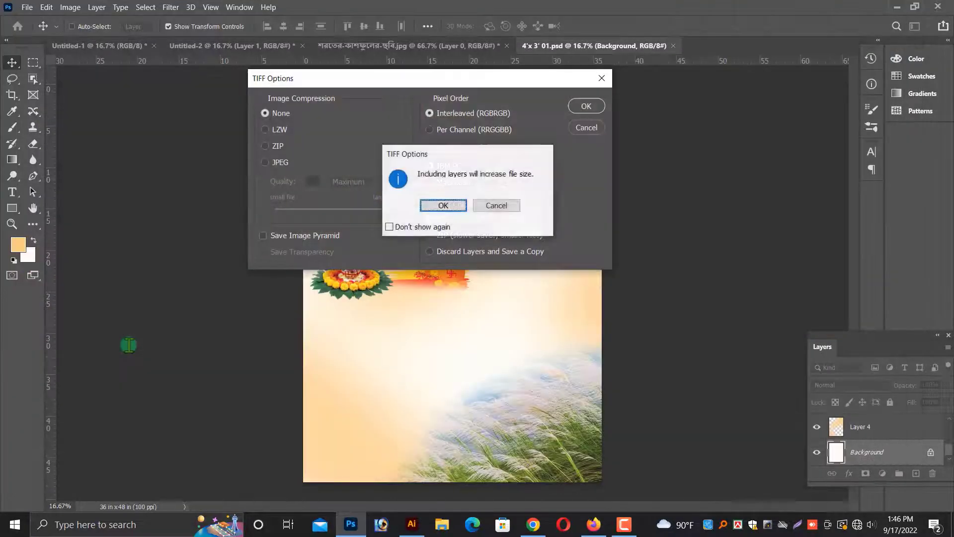
key(Return)
Save the poster again as a TIFF file named 4'x 3' 0102 0333 on the Desktop.
key(ctrl+shift+s)
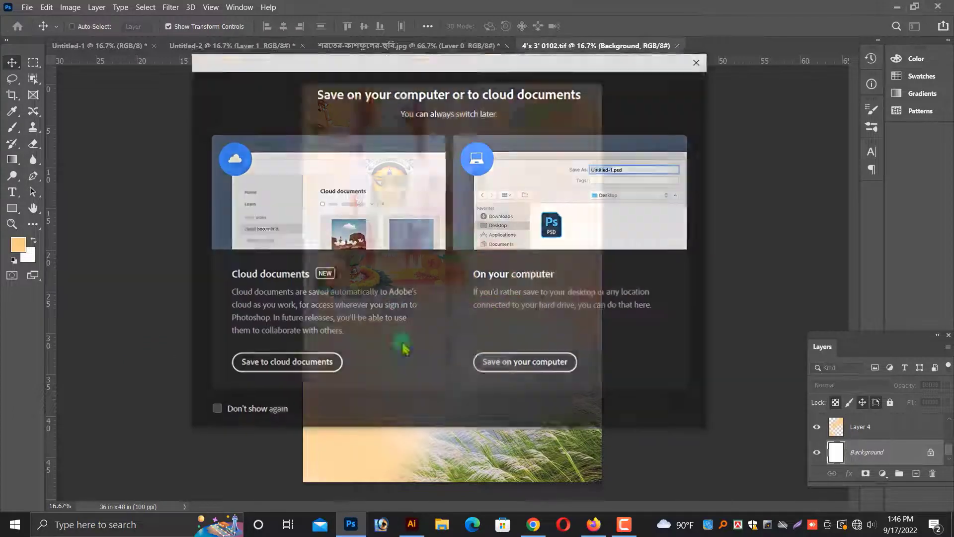
click(526, 362)
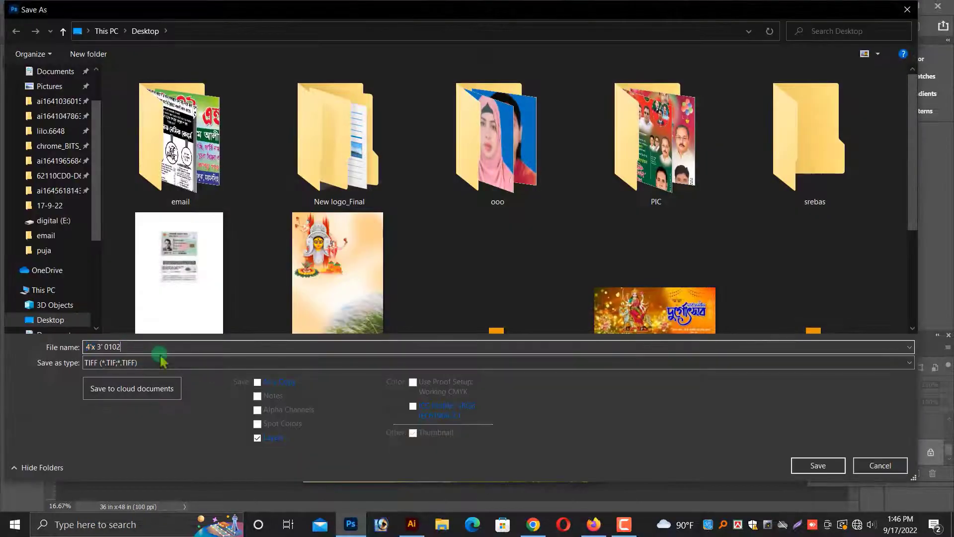
text(33)
key(Return)
key(Return)
key(Return)
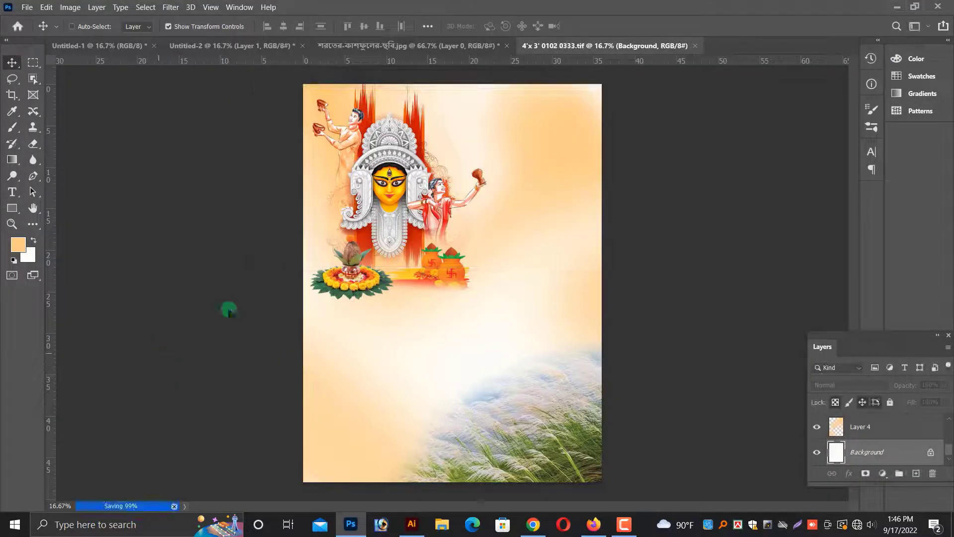
Flatten the poster's layers and fill the whole canvas with white to start a new layout.
right_click(378, 239)
click(386, 246)
key(alt+l)
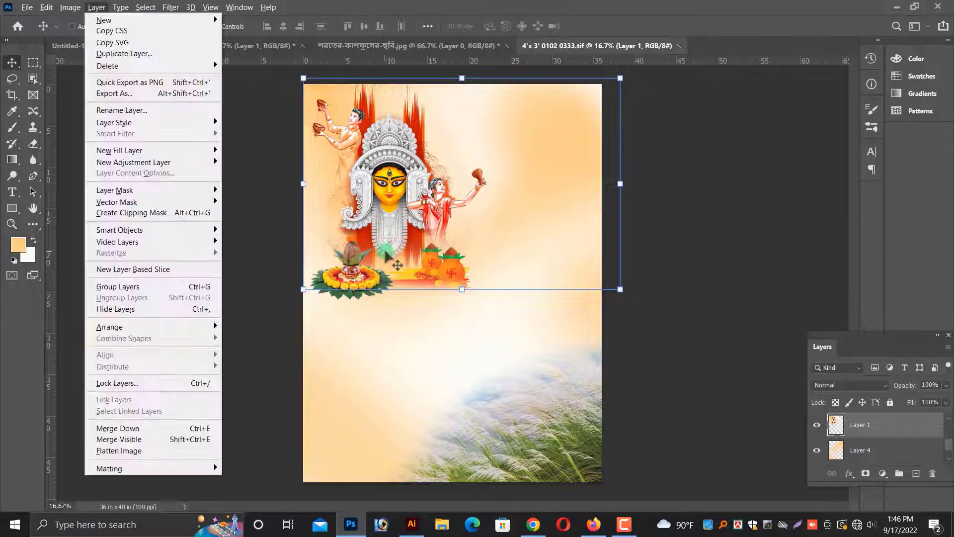
key(f)
key(ctrl+Delete)
Bring the yellow banner artwork from Untitled-1 into the poster, scale it to the page width and align it to the top.
click(347, 50)
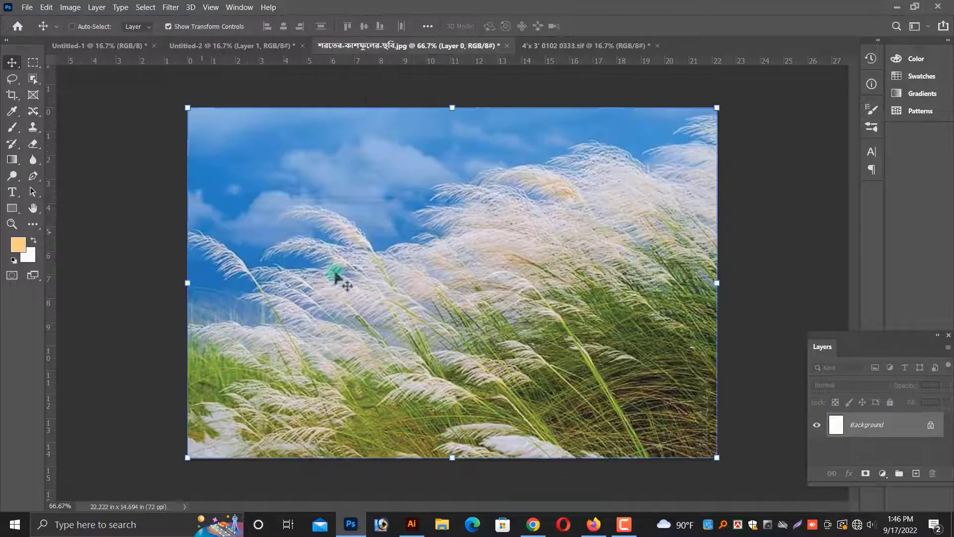
click(231, 45)
click(57, 45)
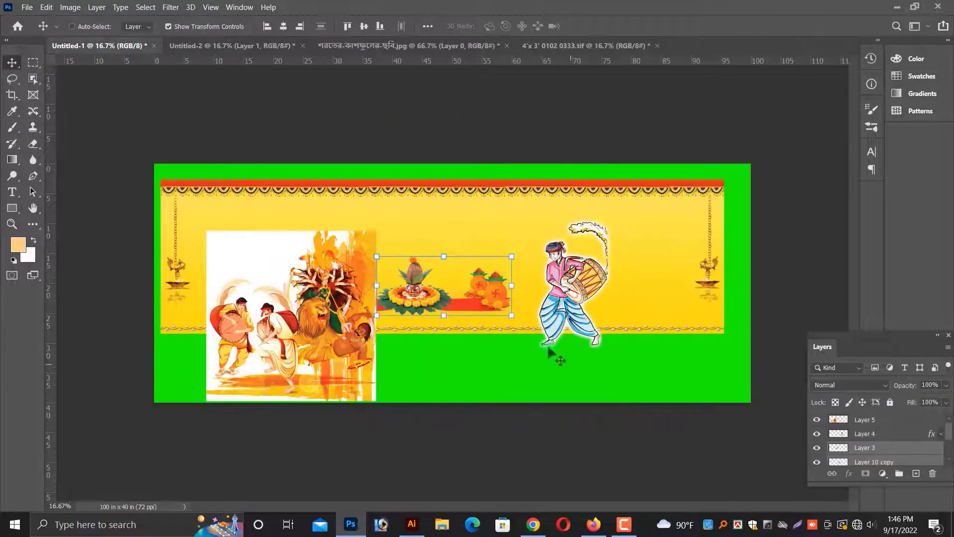
drag(628, 254, 586, 195)
key(ctrl+minus)
drag(761, 187, 644, 174)
key(ctrl+z)
drag(760, 247, 745, 268)
key(Return)
key(ctrl+plus)
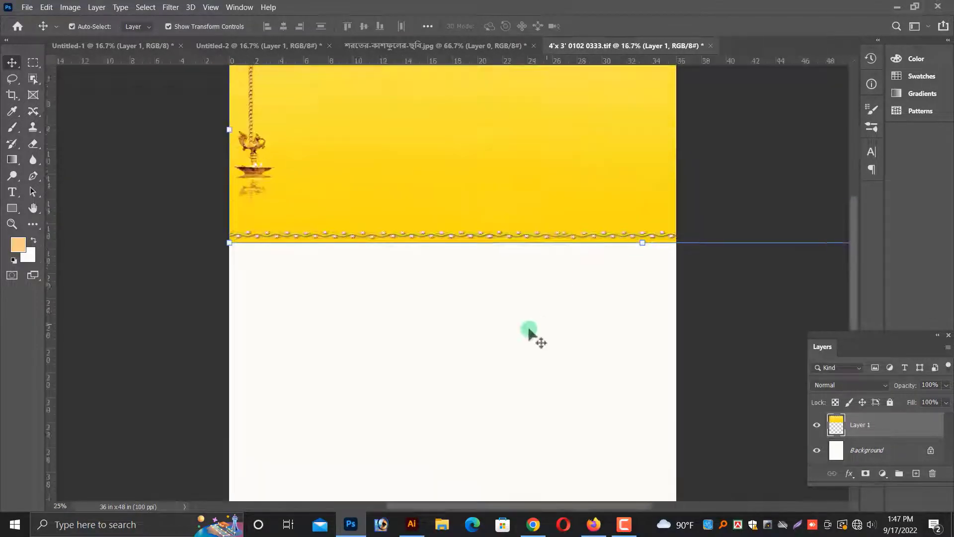
scroll(528, 334, up, 3)
drag(485, 312, 486, 322)
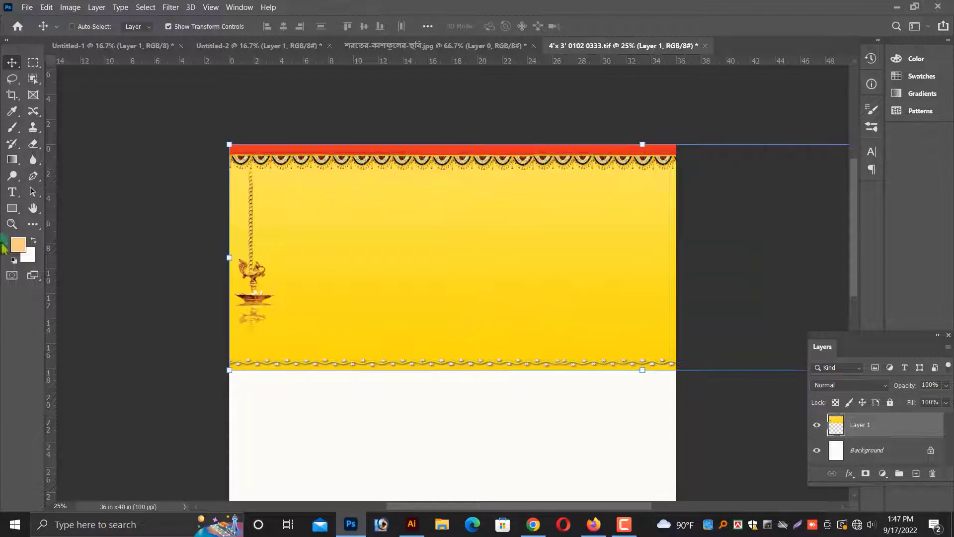
Erase the banner's lower border with a 1200 px soft eraser so it fades into the white.
click(34, 145)
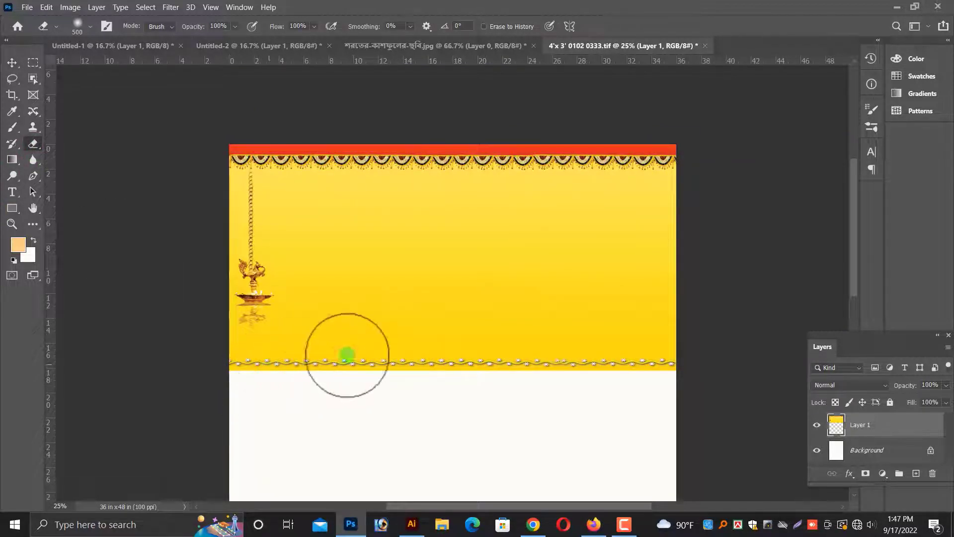
mouse_move(533, 379)
mouse_down()
mouse_move(748, 257)
mouse_move(294, 391)
mouse_move(143, 402)
mouse_up()
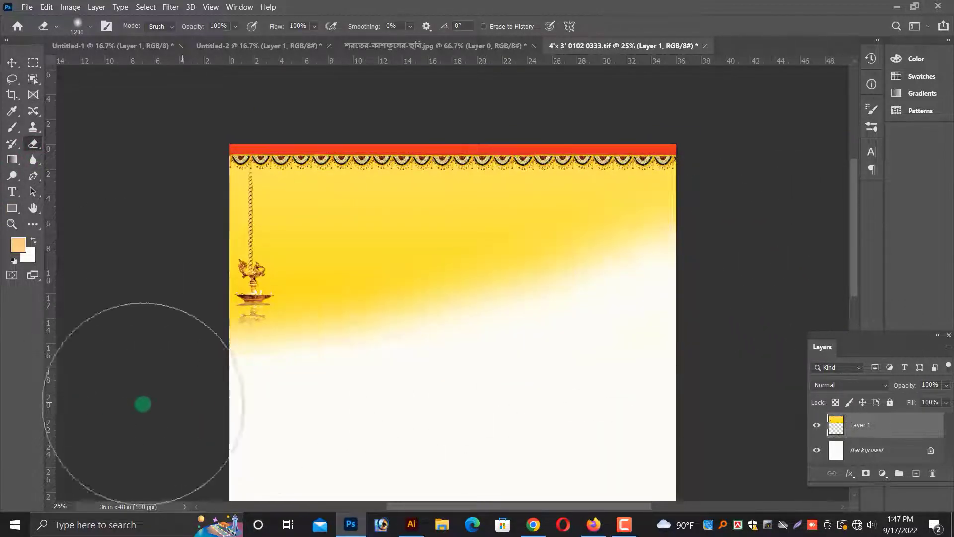
Copy the Durga and dhaki illustration from Untitled-1 into the poster's upper-left area.
key(v)
key(ctrl+minus)
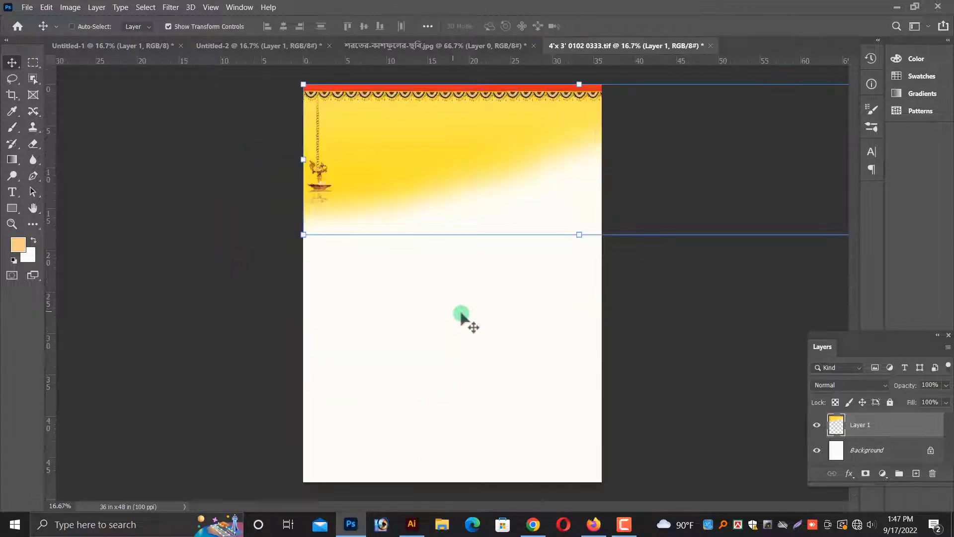
click(233, 47)
click(472, 46)
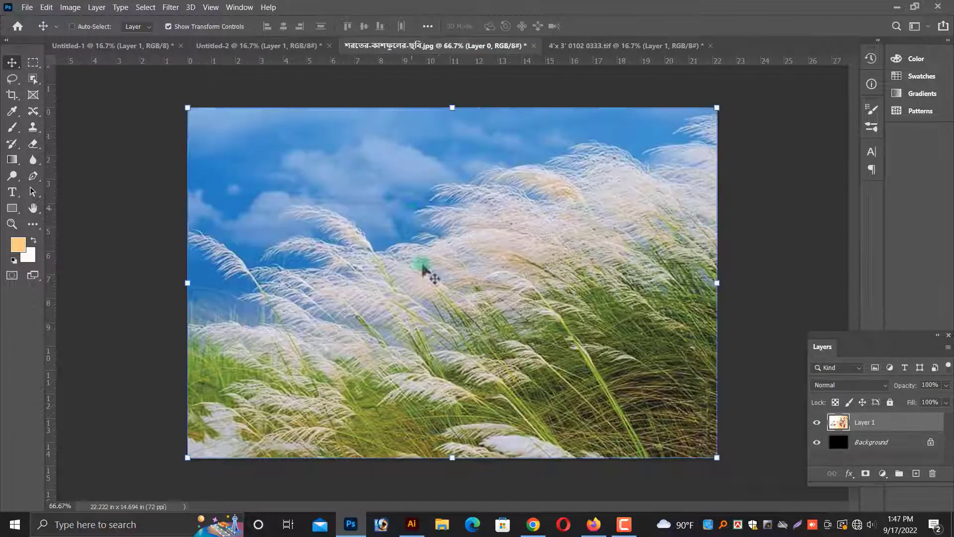
click(120, 47)
right_click(298, 279)
click(314, 287)
drag(314, 287, 402, 226)
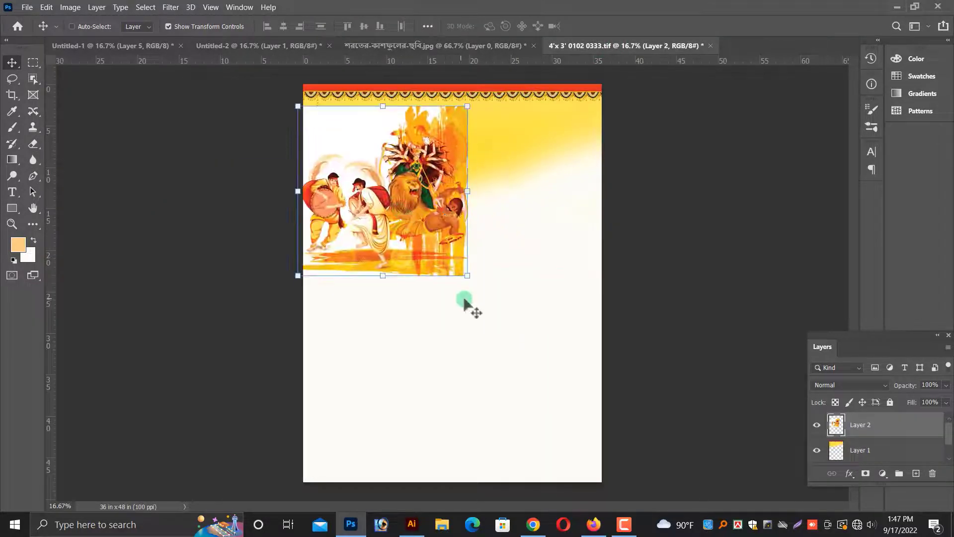
Enlarge the illustration and flip it horizontally, then undo the transform.
drag(488, 296, 528, 337)
right_click(447, 145)
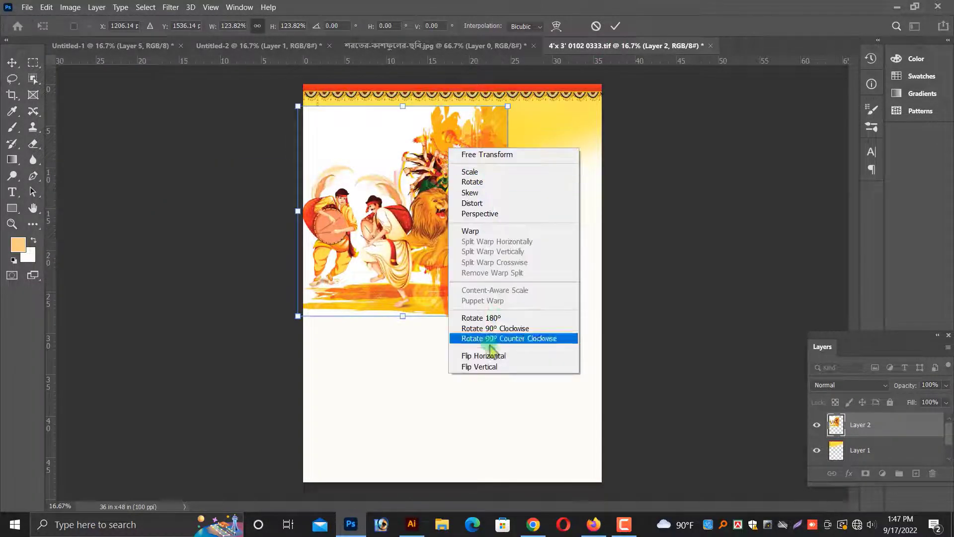
click(449, 347)
key(Return)
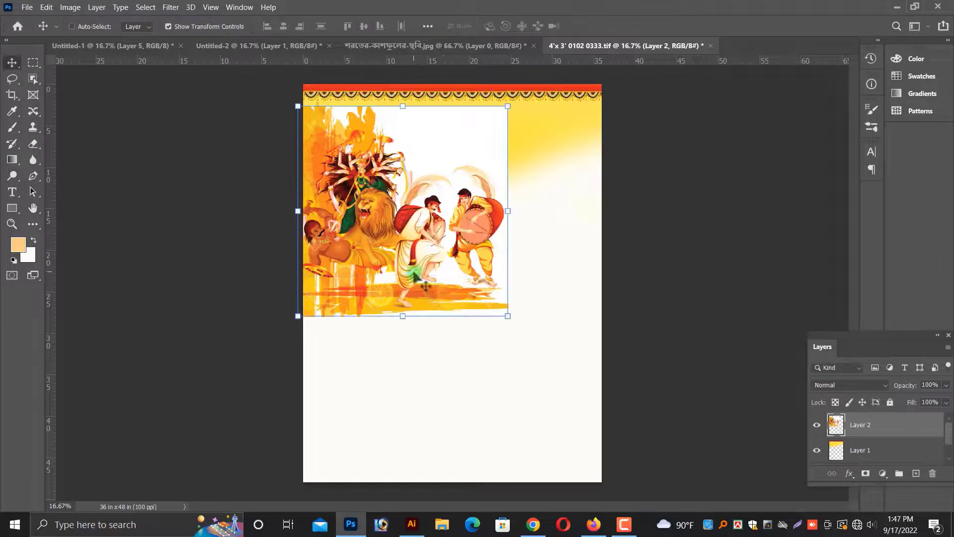
key(ctrl+z)
Move the illustration into the top-left corner below the banner border and flip it horizontally.
key(ctrl+plus)
scroll(415, 334, up, 3)
drag(399, 302, 371, 269)
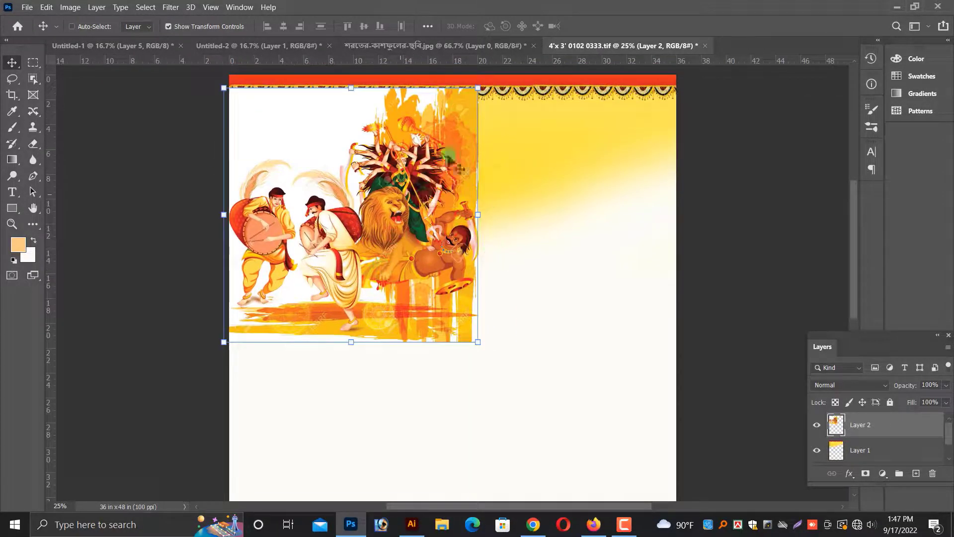
right_click(391, 148)
click(444, 356)
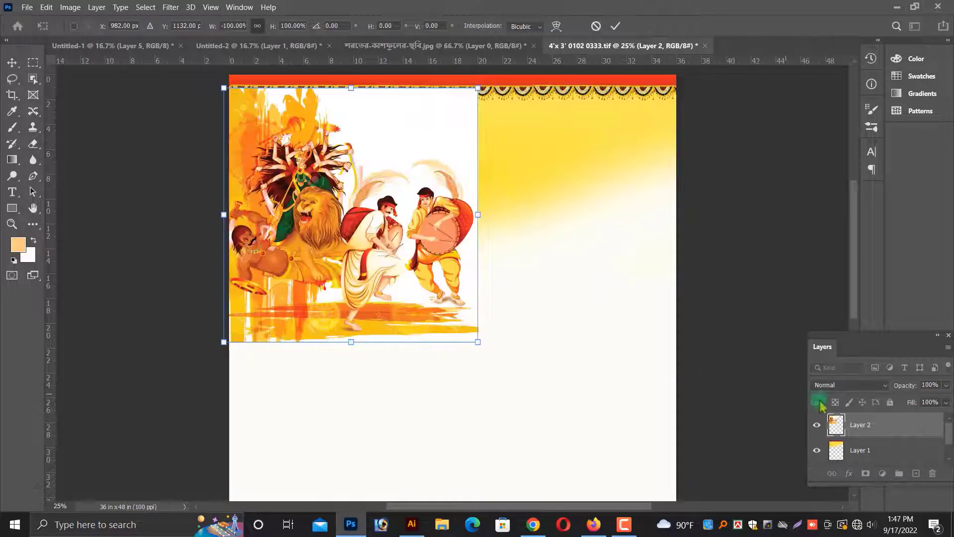
Set the illustration layer's blend mode to Darken and enlarge it slightly toward the lower right.
click(849, 385)
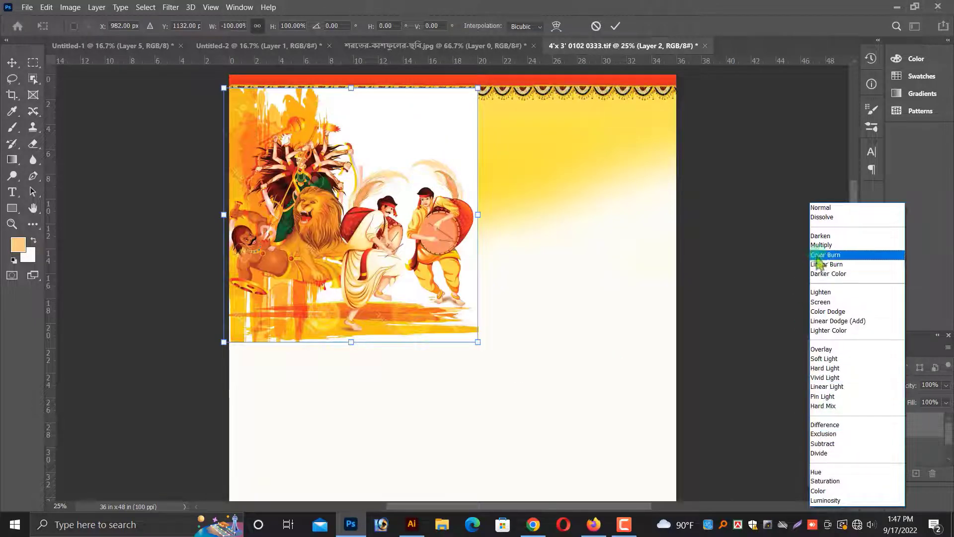
click(821, 236)
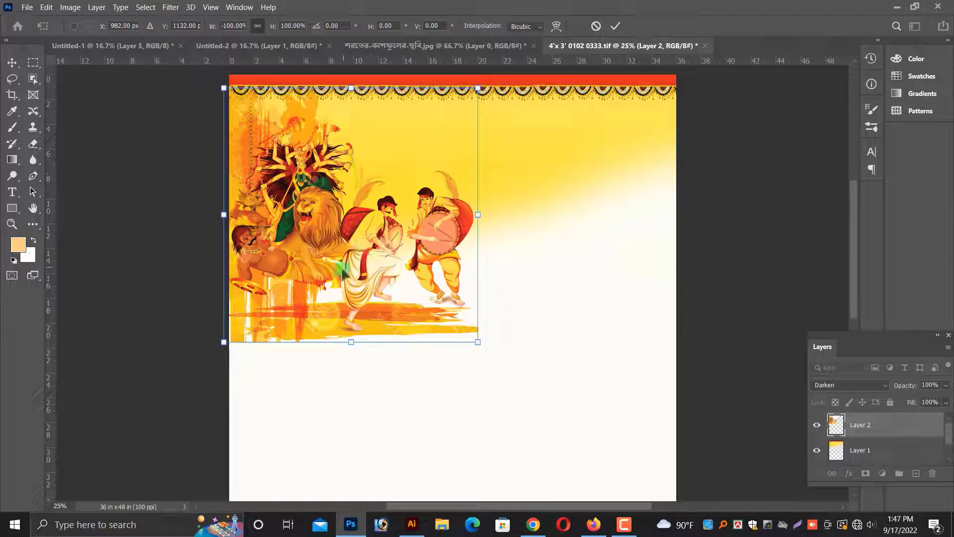
drag(340, 263, 345, 274)
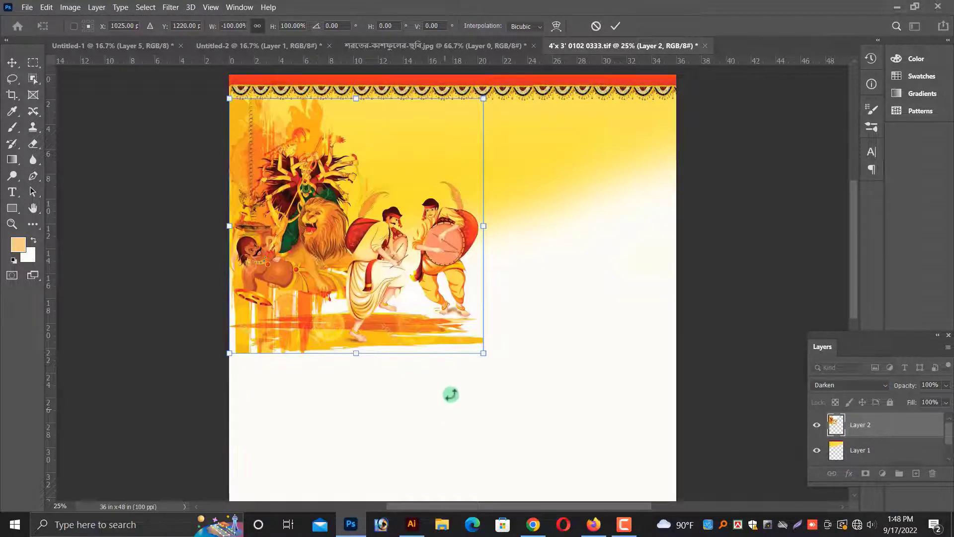
drag(483, 357, 537, 394)
key(Return)
Try to flip the yellow banner layer horizontally.
click(605, 135)
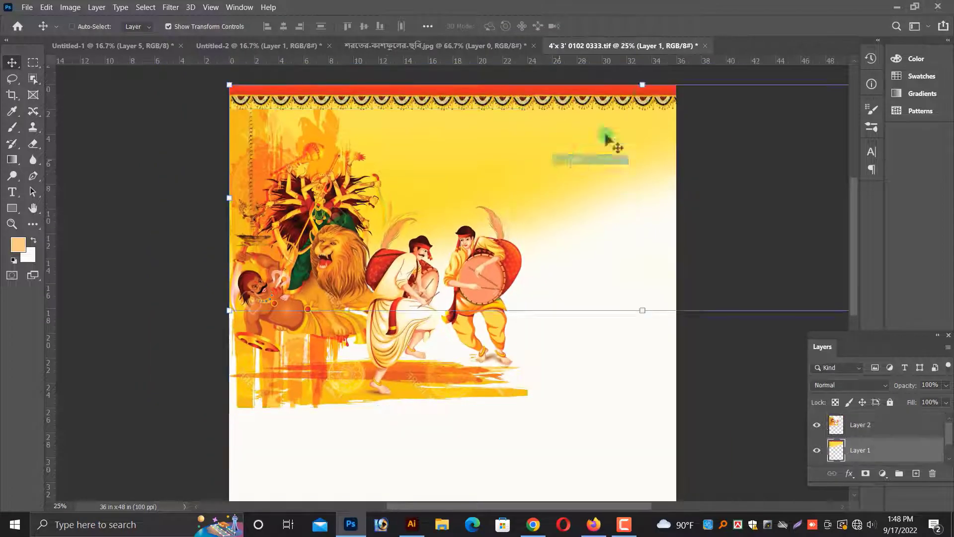
right_click(583, 109)
click(621, 322)
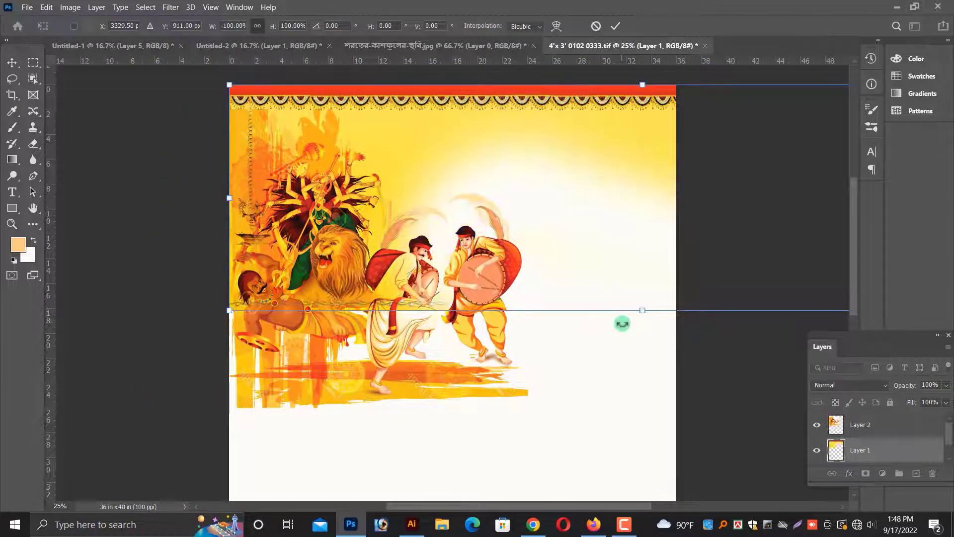
key(Return)
key(ctrl+minus)
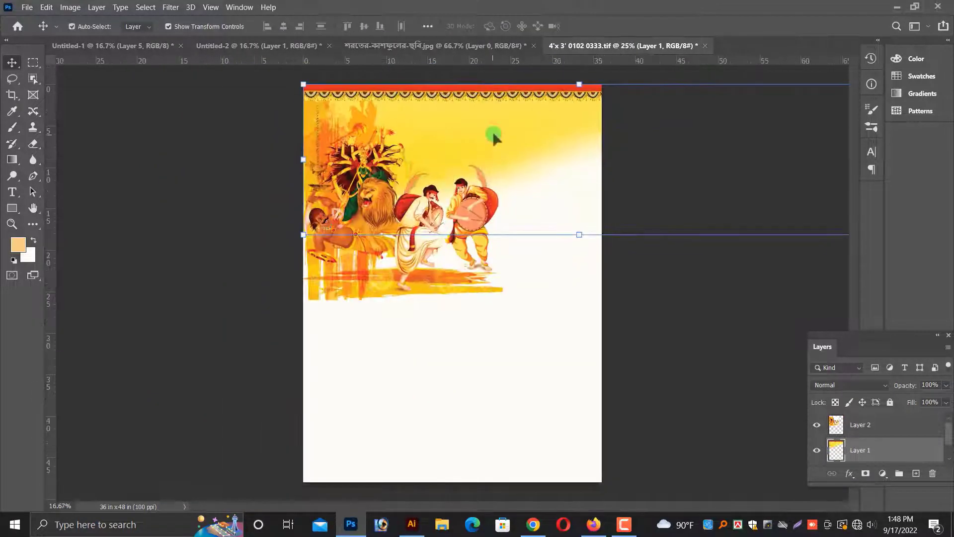
drag(496, 139, 474, 118)
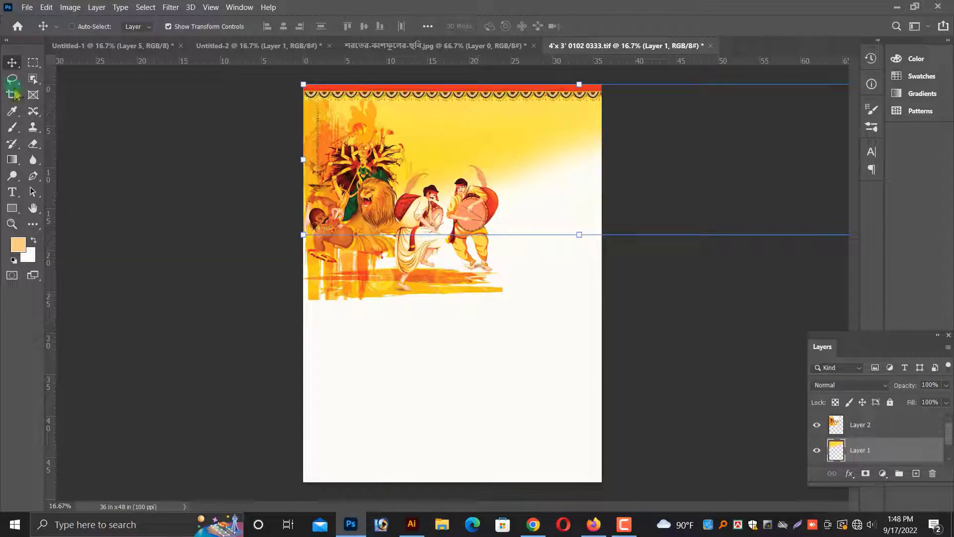
click(33, 62)
drag(646, 339, 683, 489)
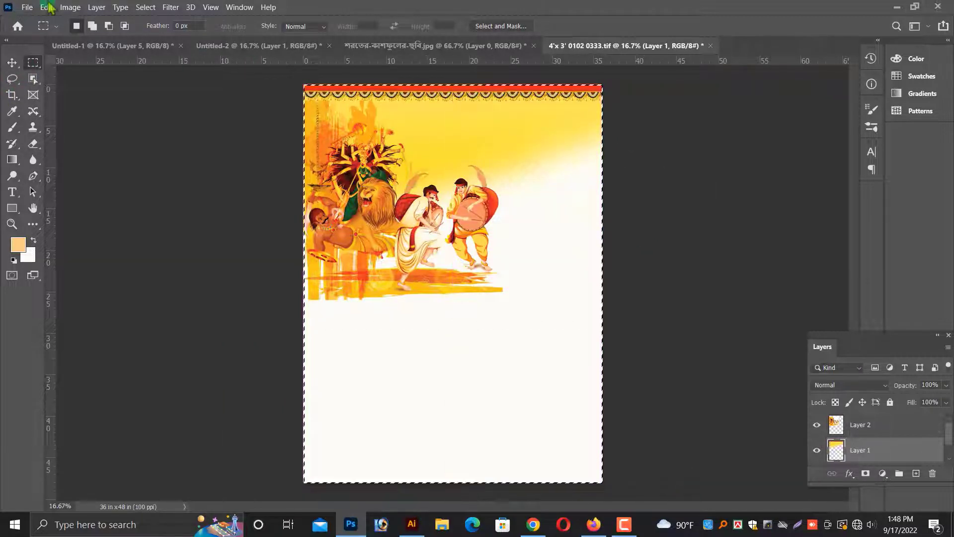
click(71, 7)
click(77, 128)
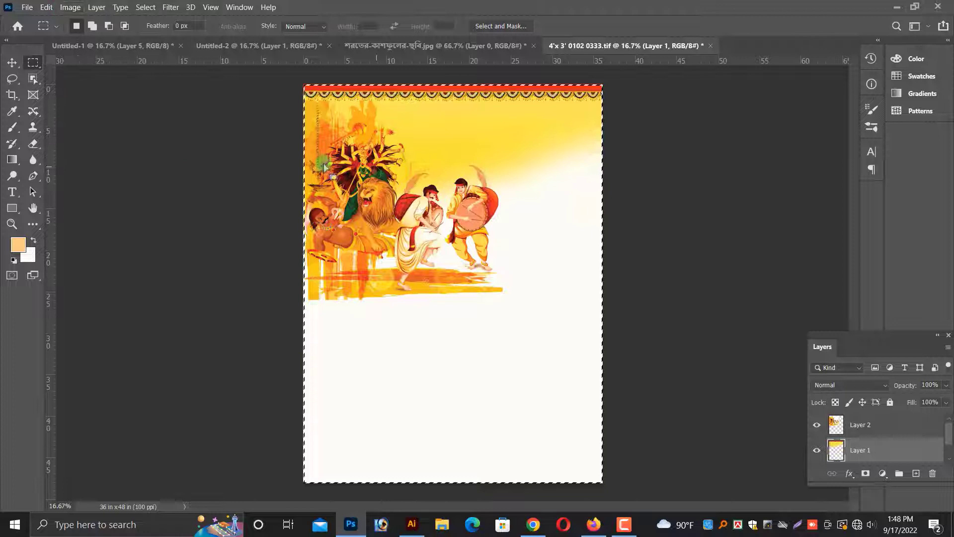
click(12, 63)
key(ctrl+d)
Flip the yellow banner layer horizontally so its hanging lamp sits on the right side.
right_click(470, 115)
click(485, 120)
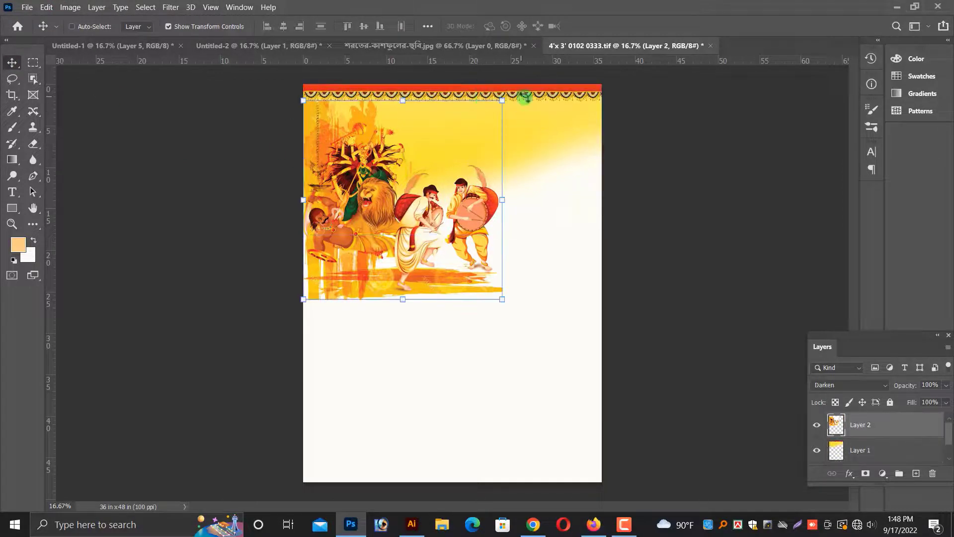
right_click(525, 98)
click(535, 104)
key(ctrl+t)
right_click(429, 139)
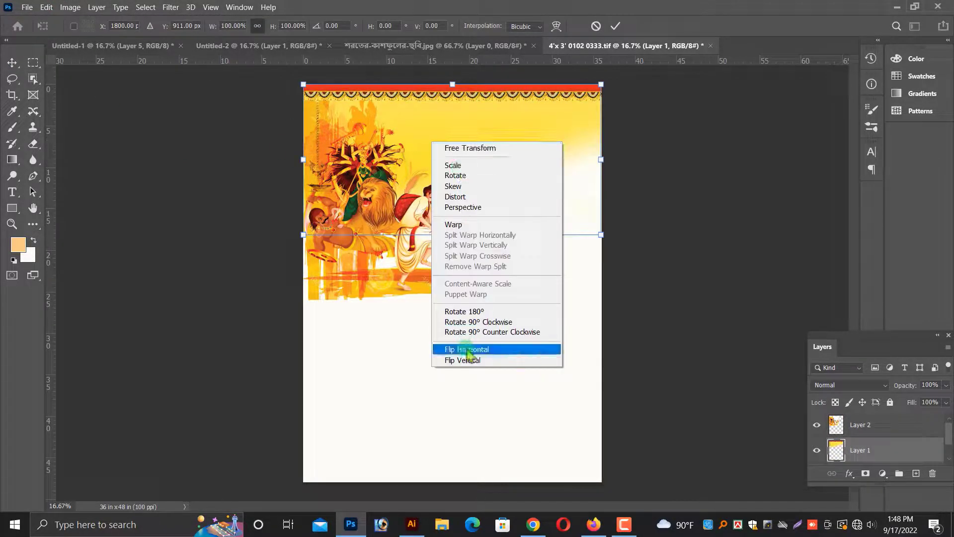
click(472, 348)
key(Return)
Select the illustration layer and erase its lower edge with a large soft eraser so it fades into the background.
key(ctrl+plus)
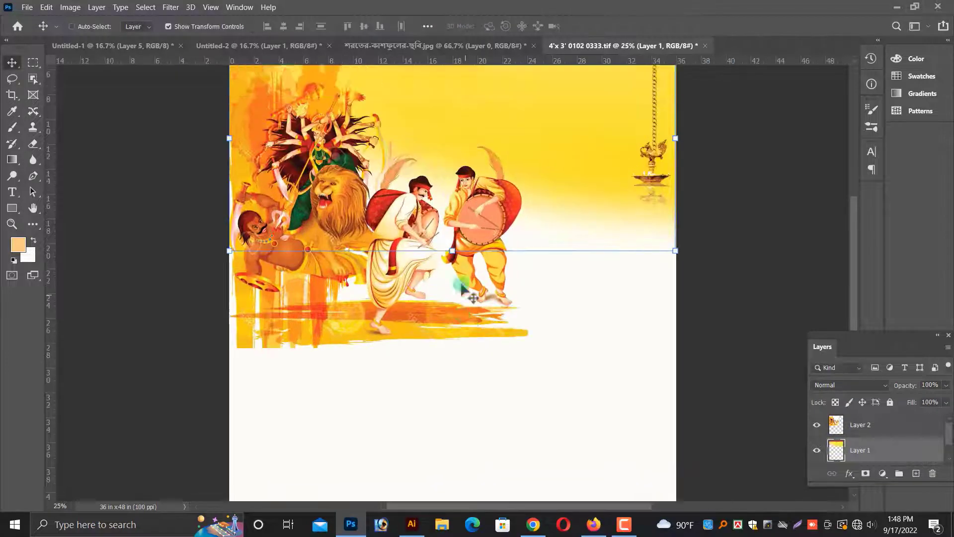
right_click(440, 359)
click(450, 365)
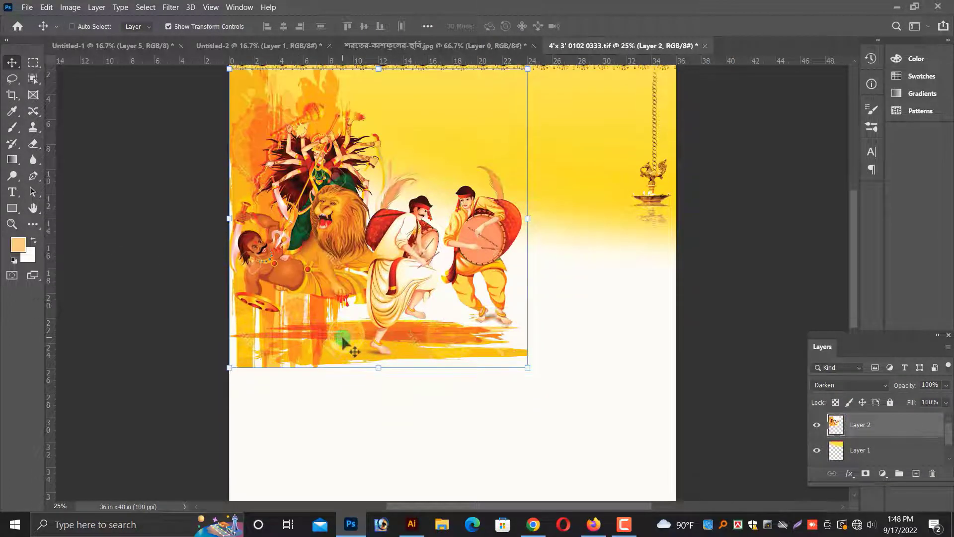
key(ctrl+plus)
click(33, 143)
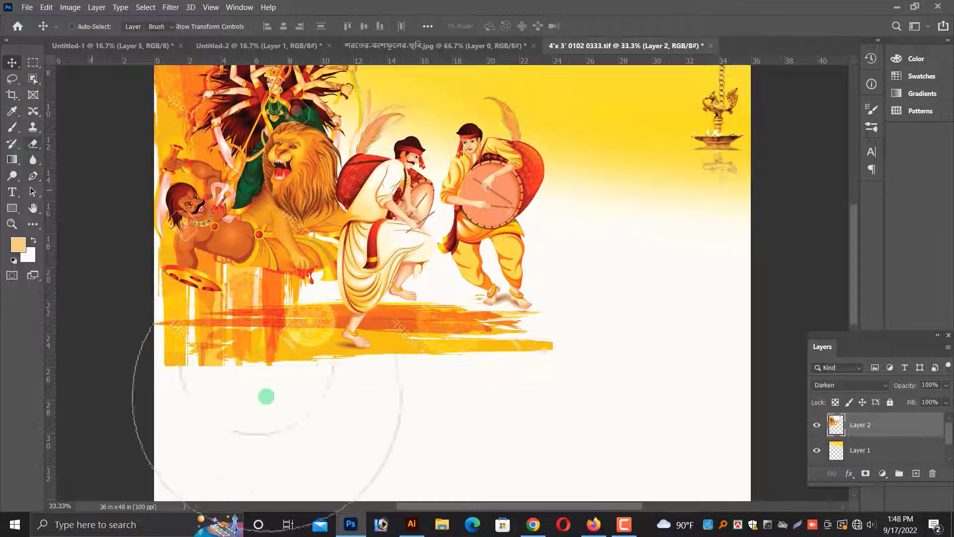
mouse_move(267, 396)
mouse_down()
mouse_move(467, 417)
mouse_move(156, 413)
mouse_move(746, 412)
mouse_up()
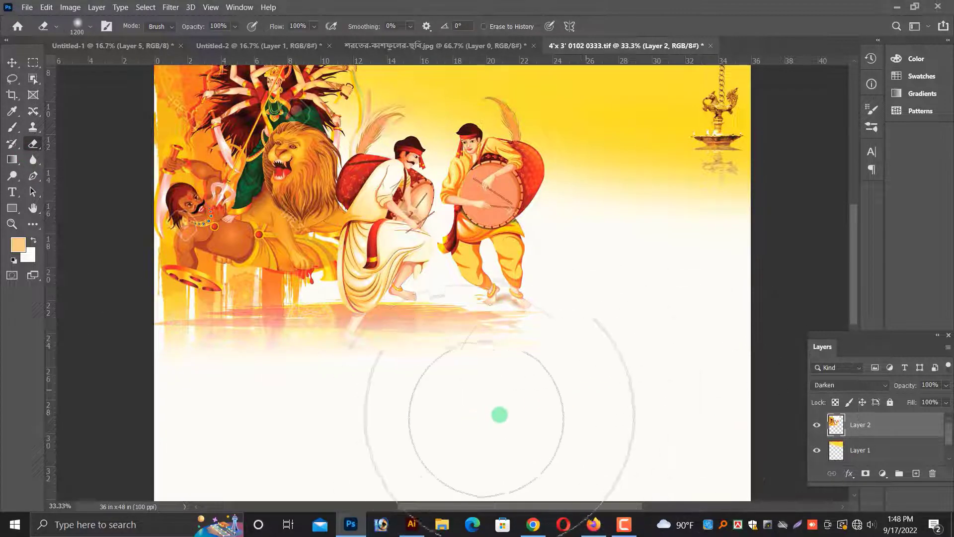
scroll(499, 413, up, 3)
key(v)
key(ctrl+minus)
scroll(397, 299, down, 2)
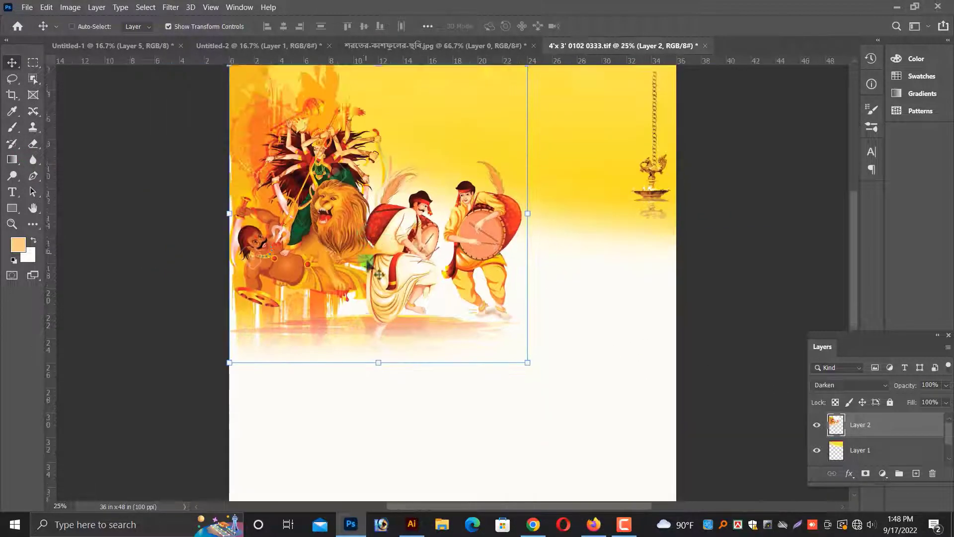
key(ctrl+minus)
Close the Untitled-2 and the kash-flower jpg documents without saving.
ctrl+click(440, 312)
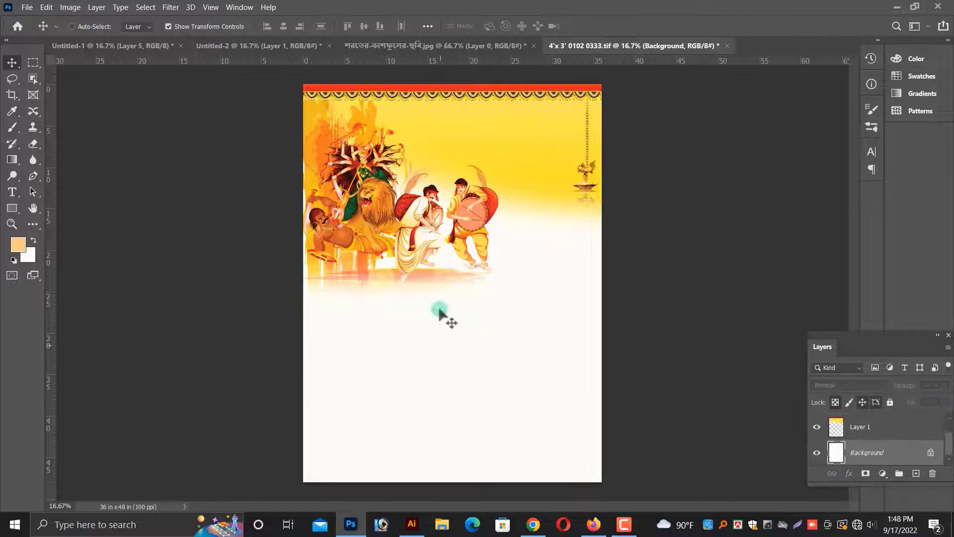
click(488, 47)
click(245, 47)
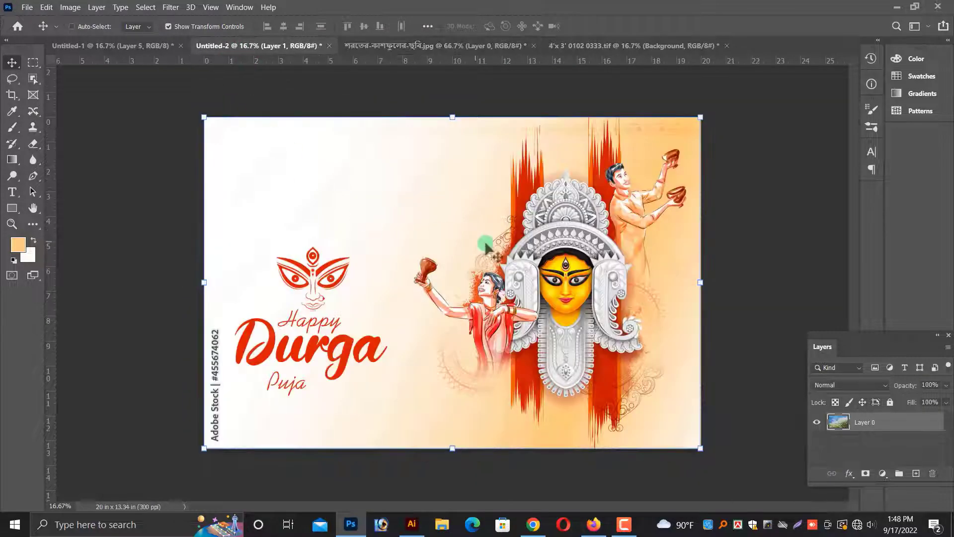
key(ctrl+w)
click(495, 207)
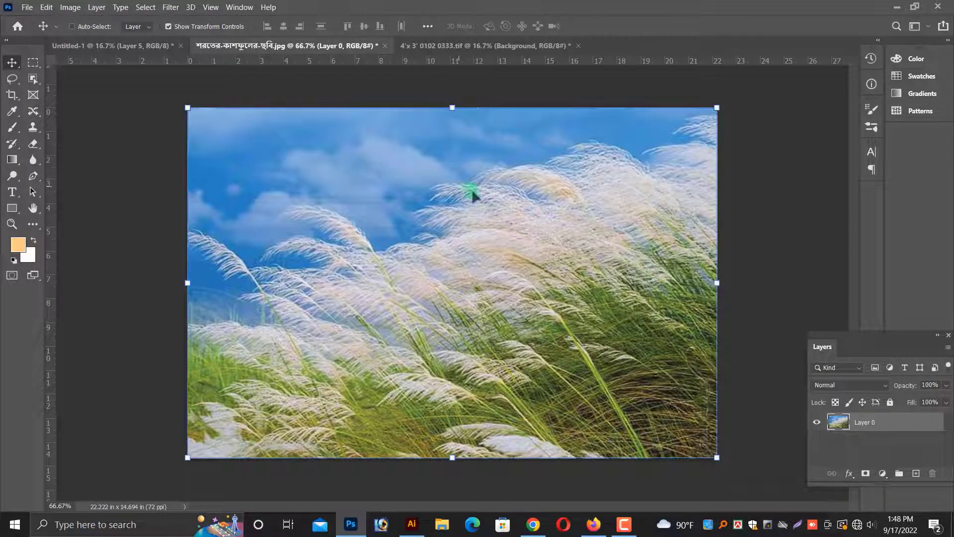
key(w)
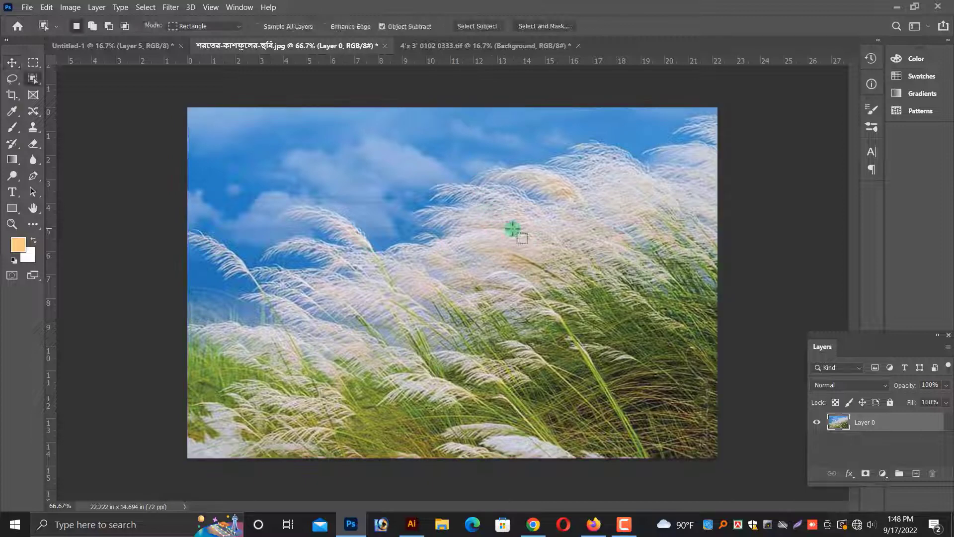
key(v)
key(ctrl+w)
click(488, 207)
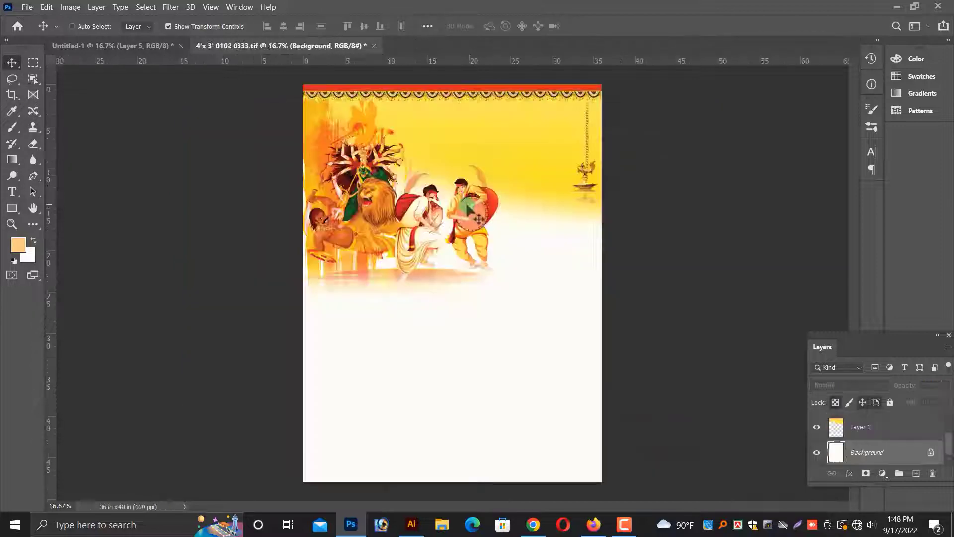
Copy the kalash and pots decoration from Untitled-1 into the poster below the illustration.
click(86, 43)
drag(298, 344, 313, 457)
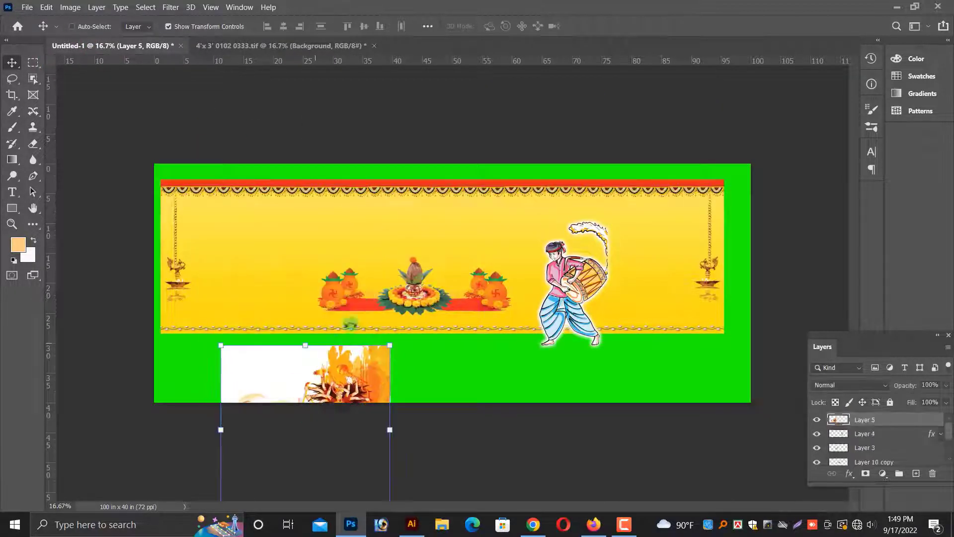
ctrl+click(417, 304)
shift+right_click(346, 295)
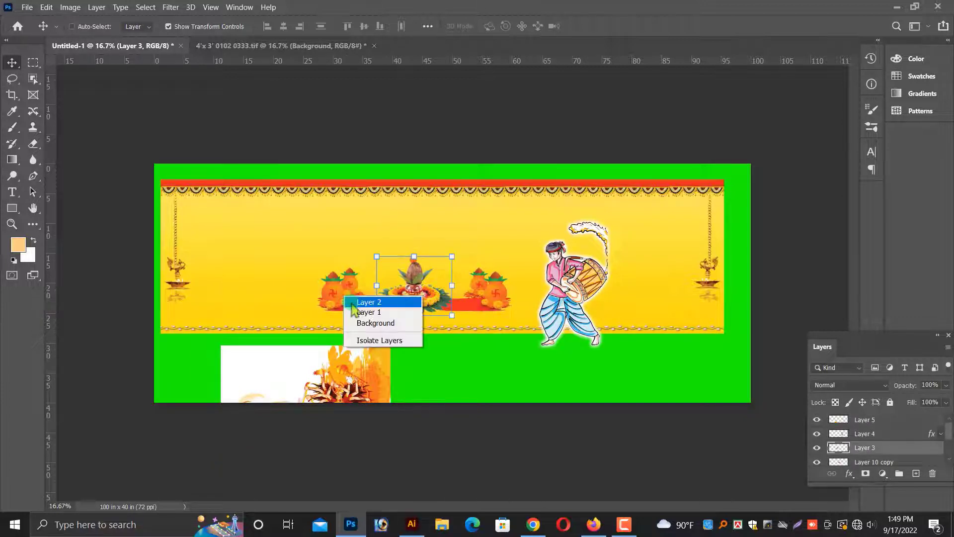
click(353, 303)
drag(349, 300, 305, 48)
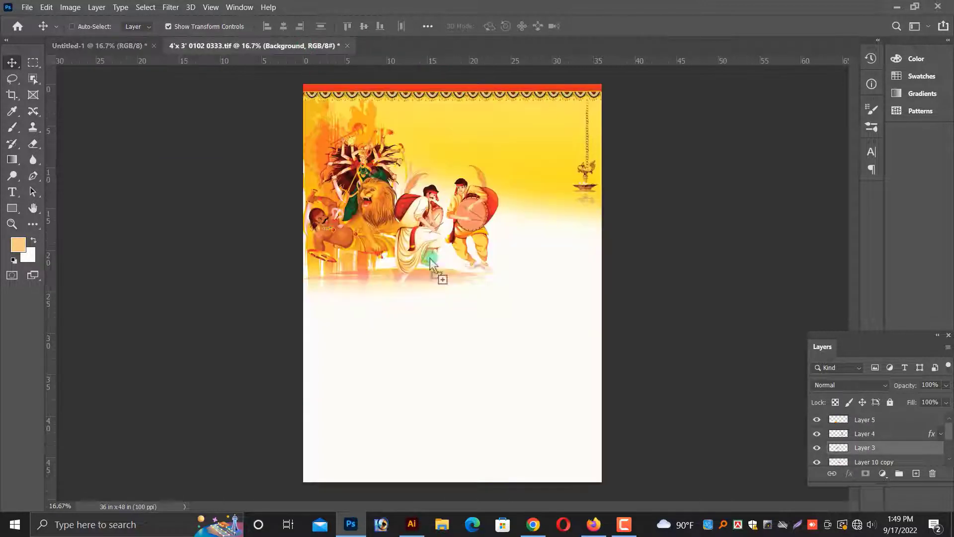
drag(430, 259, 369, 306)
key(ctrl+plus)
key(ctrl+plus)
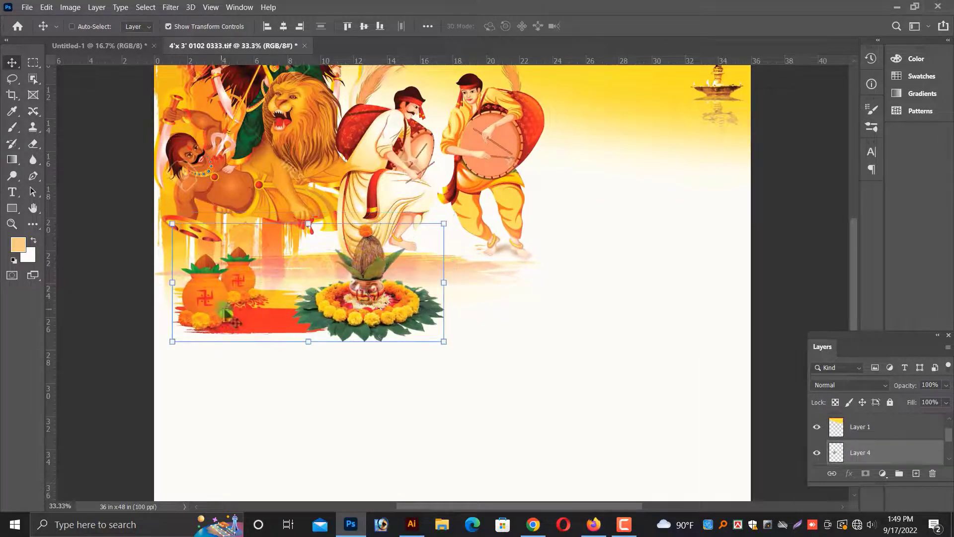
Select the pots layer and move it to the poster's left edge.
right_click(222, 307)
click(230, 316)
drag(231, 318, 210, 325)
Move the kalash beside the pots, scale it to about 90%, and nudge it into place.
right_click(388, 316)
click(400, 323)
drag(397, 317, 346, 323)
drag(393, 229, 378, 242)
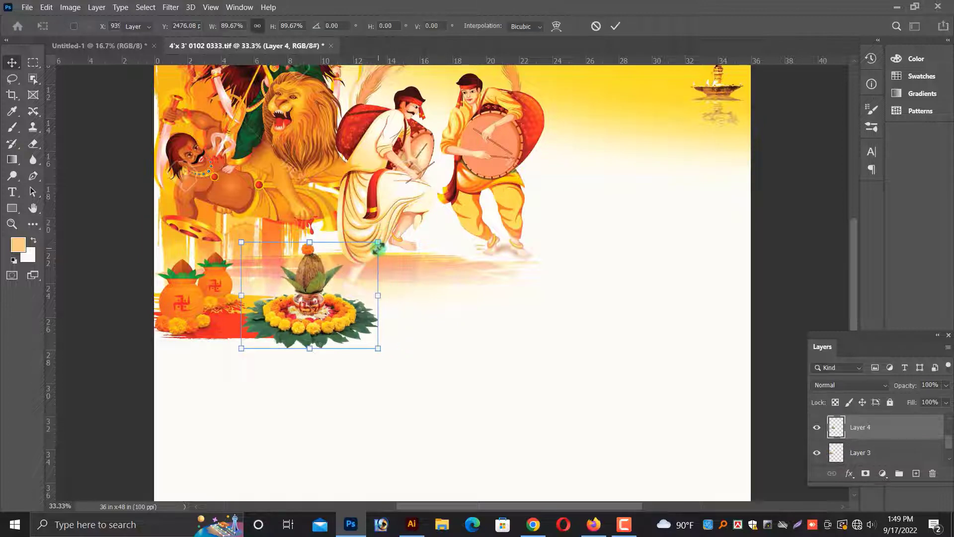
key(Return)
drag(298, 332, 300, 326)
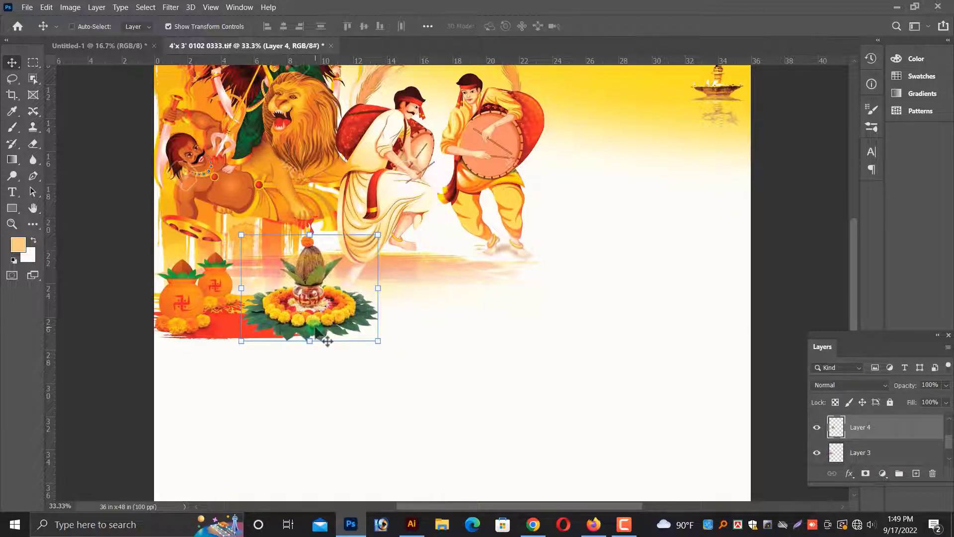
key(ctrl+minus)
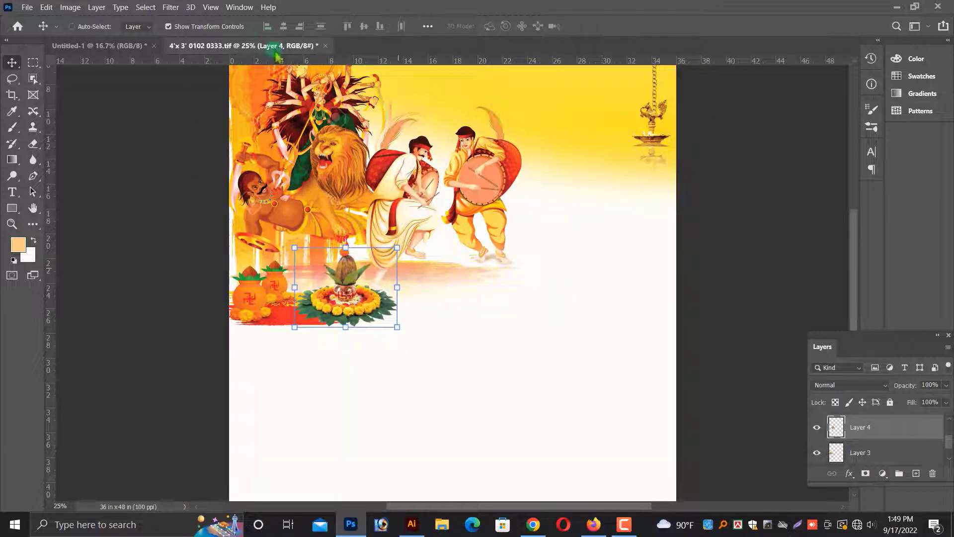
Close the Untitled-1 document without saving.
click(139, 46)
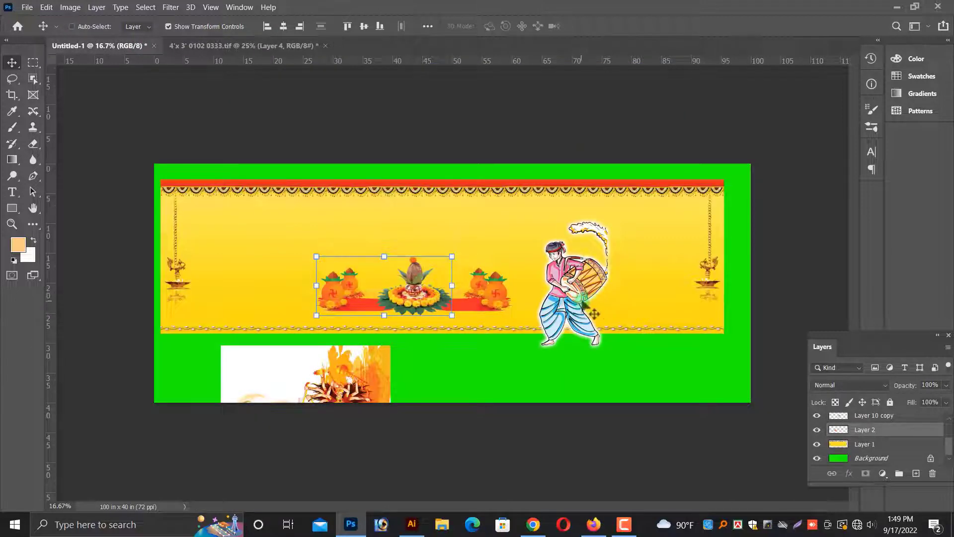
key(ctrl+w)
click(497, 205)
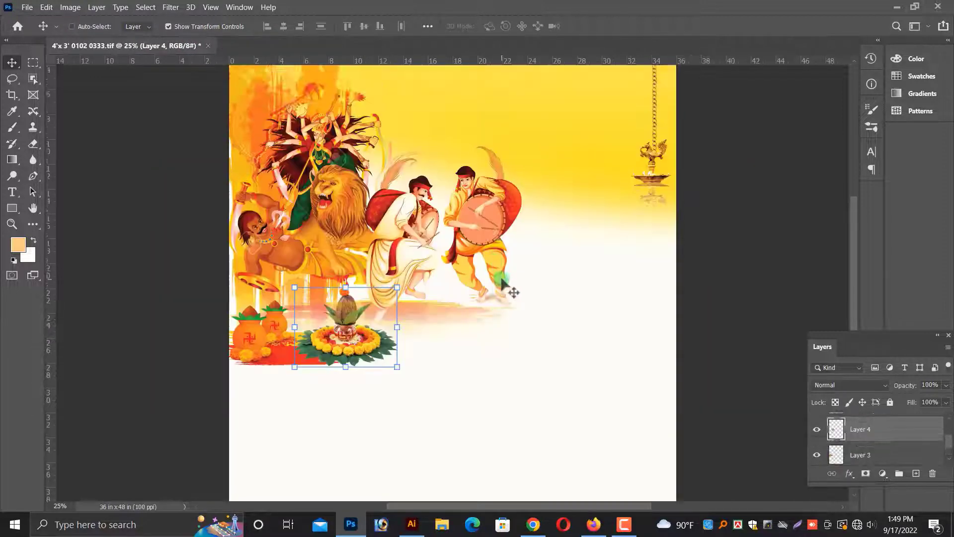
Open the maxresdefault (1) and কাশফুল_3 images from the puja/pic folder.
key(ctrl+o)
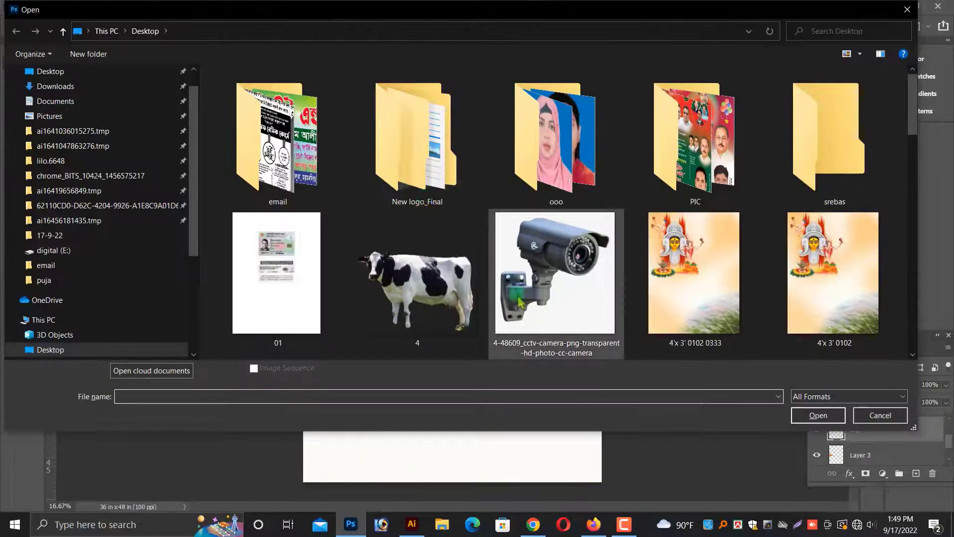
scroll(561, 325, down, 15)
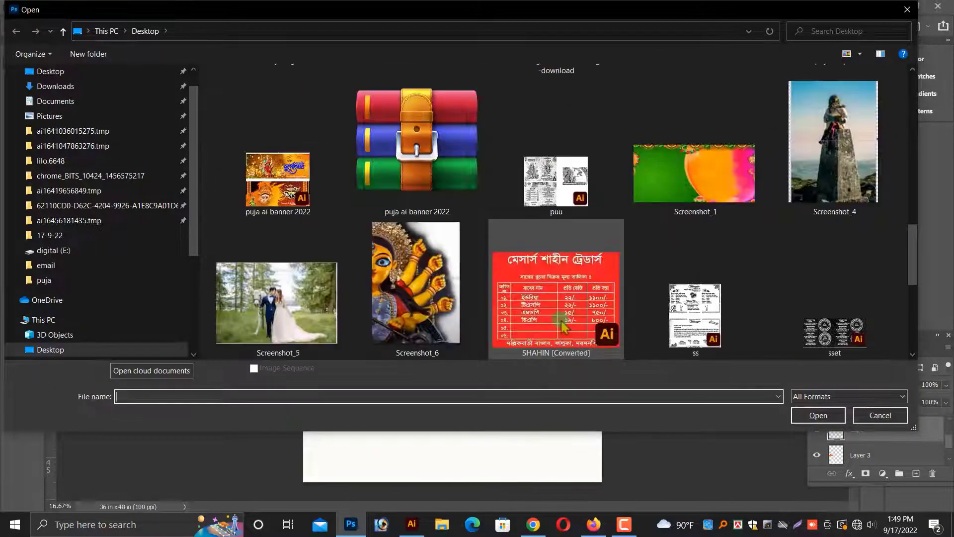
scroll(561, 326, up, 8)
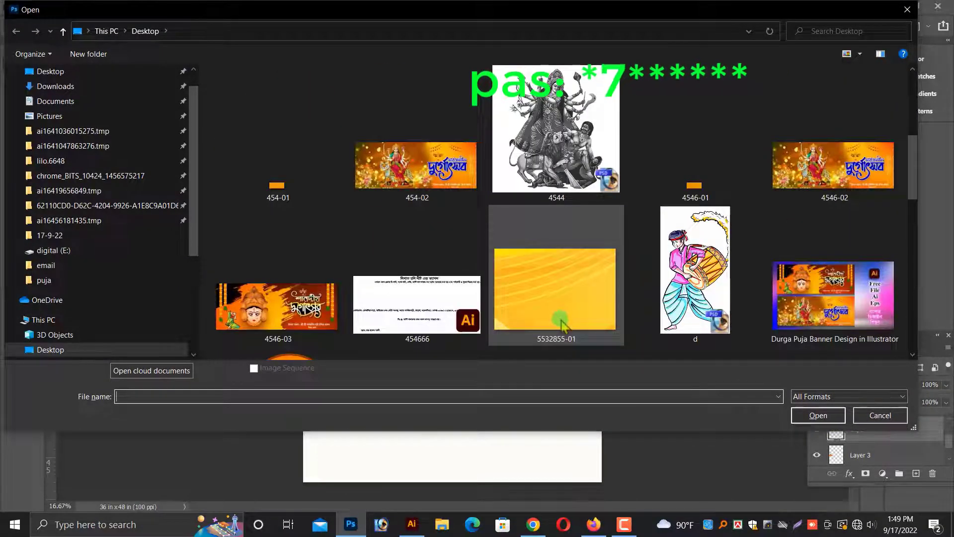
scroll(561, 324, up, 3)
scroll(531, 315, down, 6)
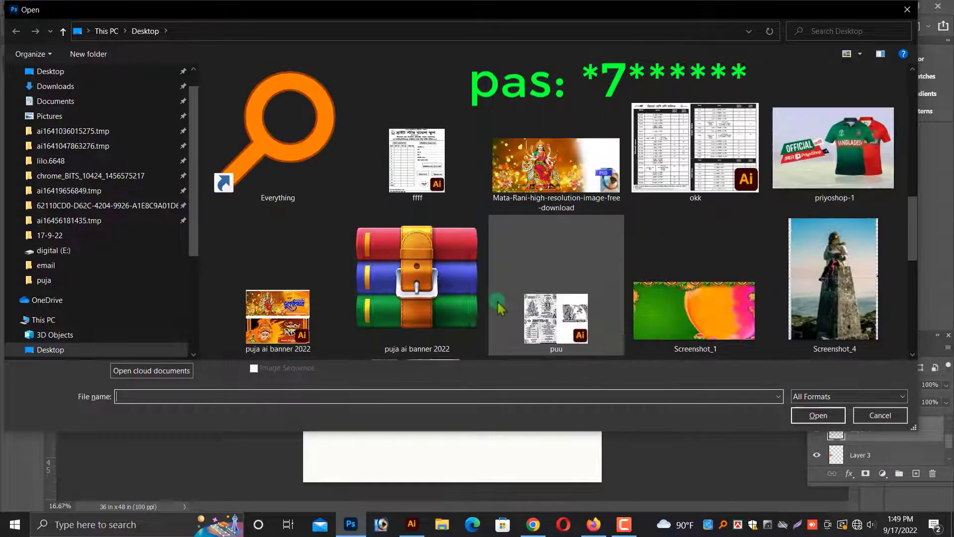
scroll(499, 308, up, 5)
click(55, 280)
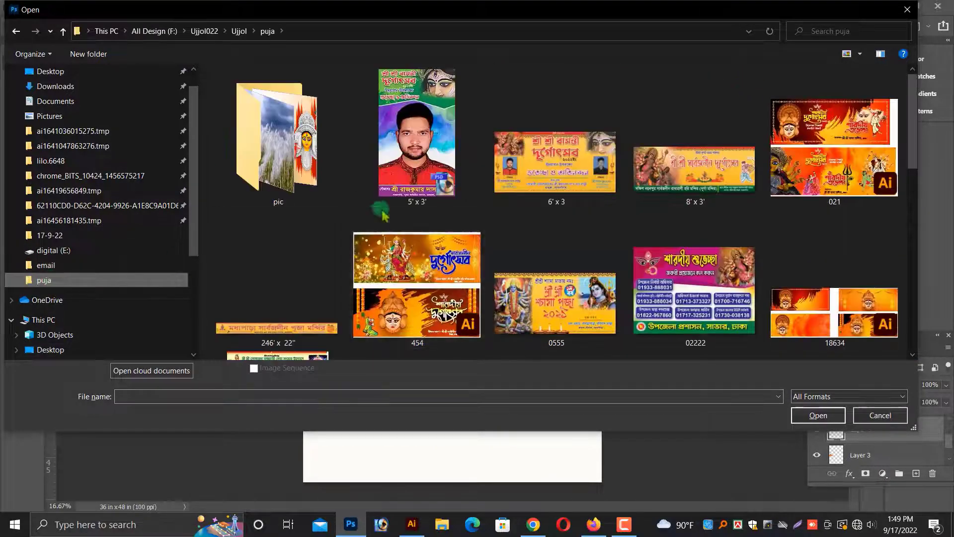
scroll(579, 203, down, 2)
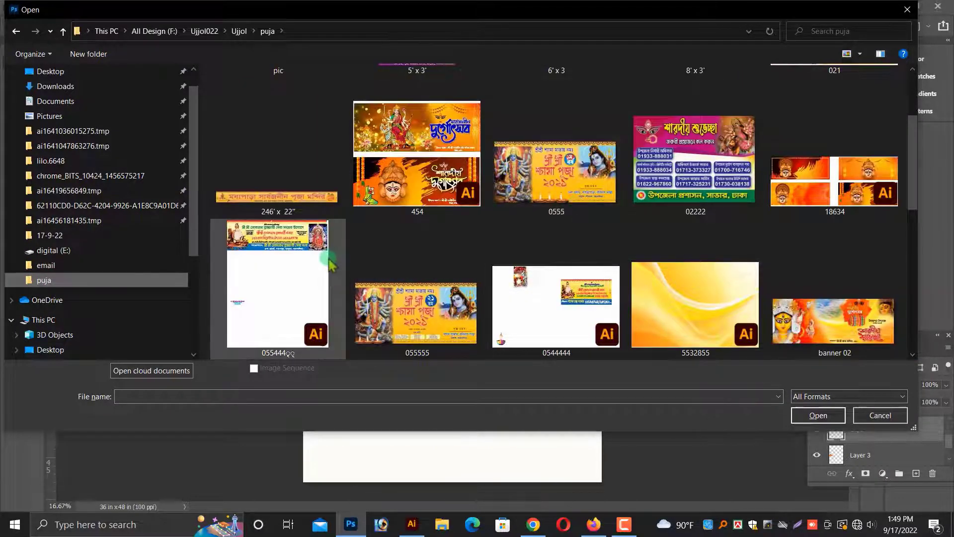
scroll(330, 264, up, 2)
double_click(282, 186)
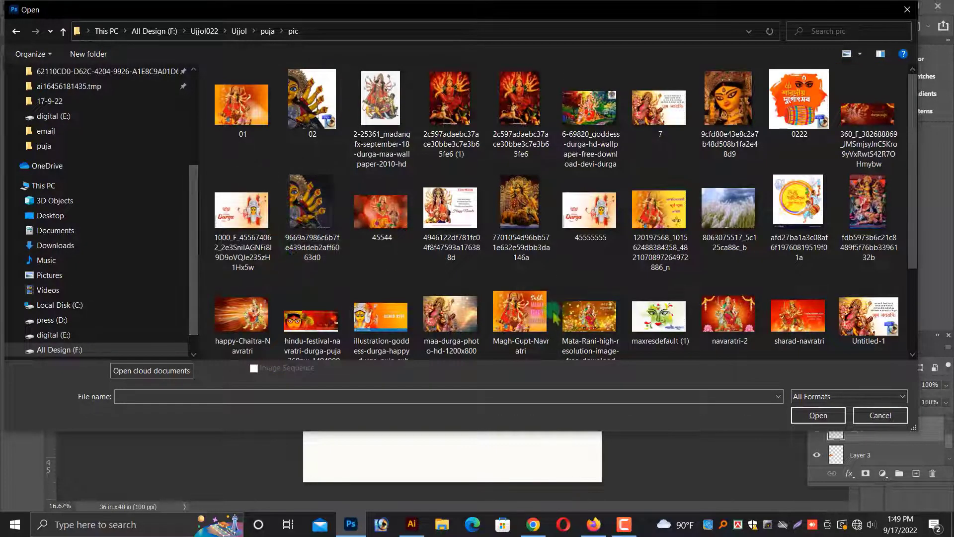
scroll(543, 311, down, 2)
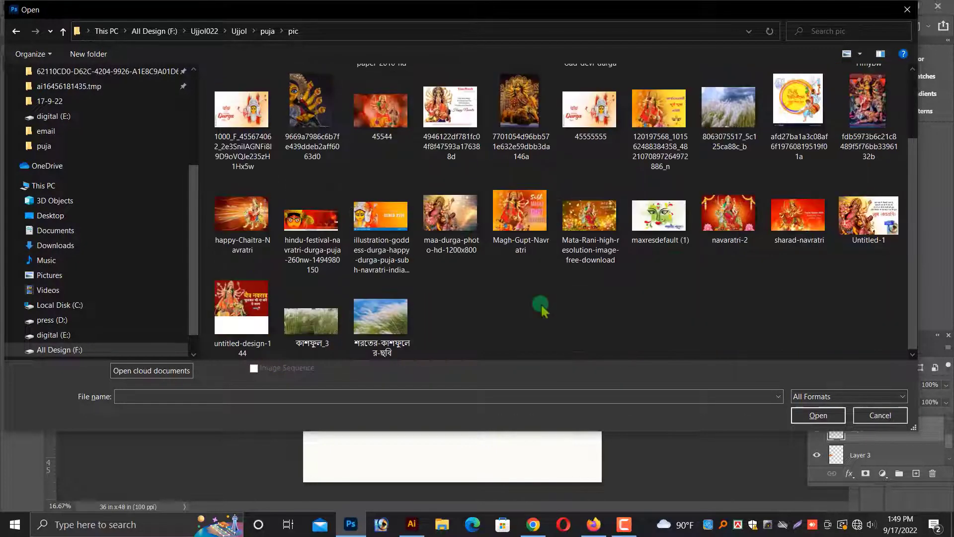
click(643, 251)
scroll(592, 287, up, 2)
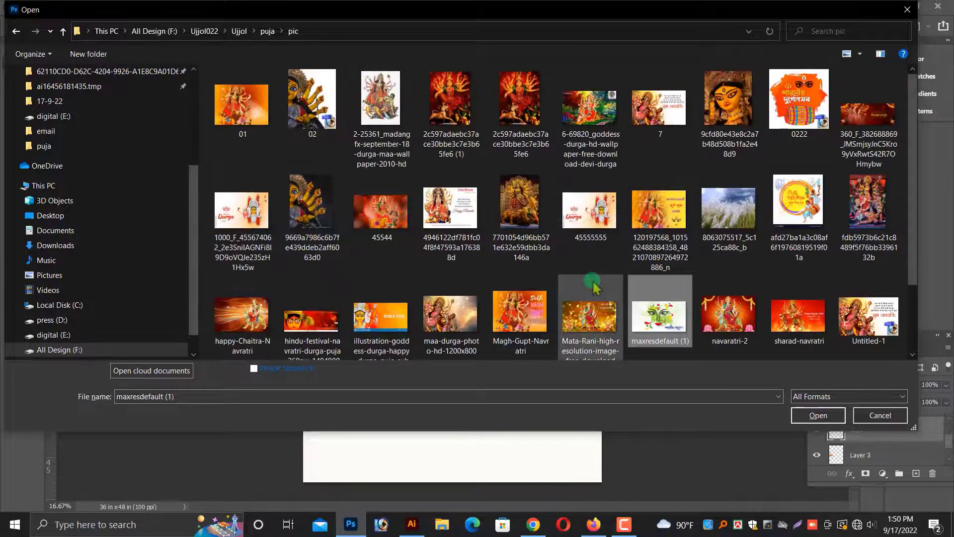
scroll(651, 269, down, 2)
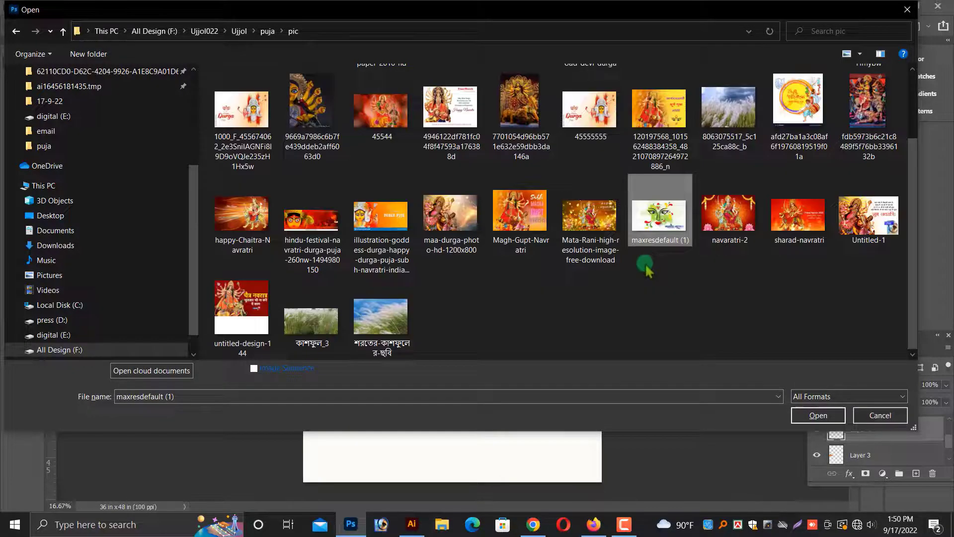
click(315, 329)
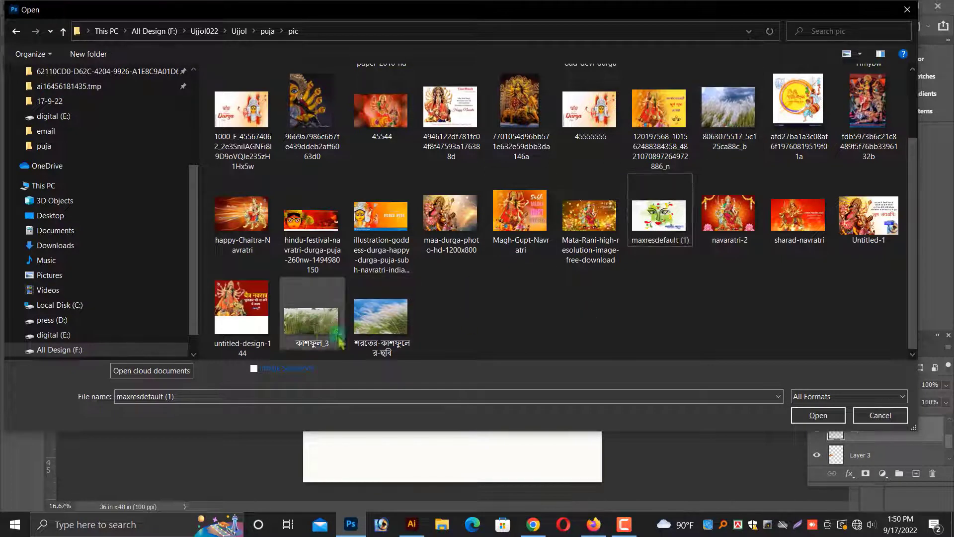
ctrl+click(660, 215)
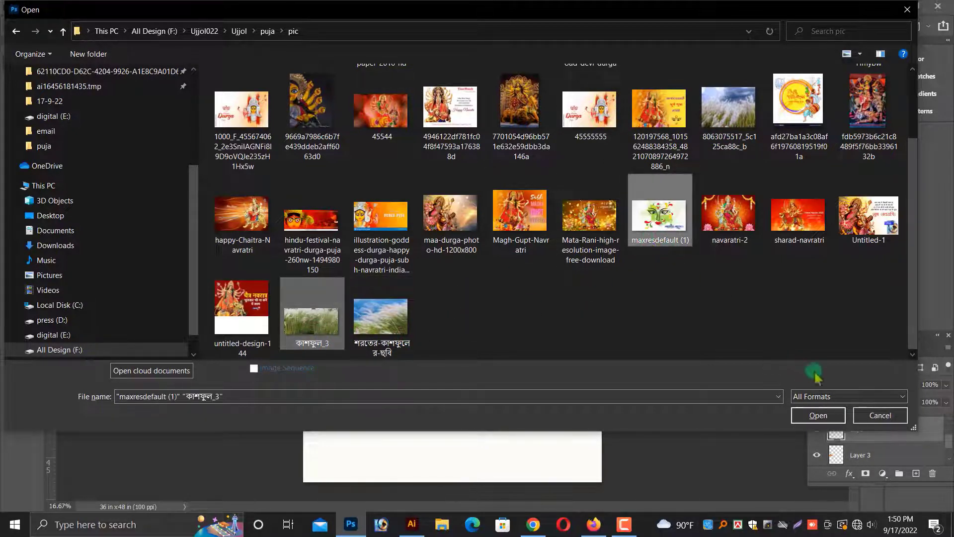
click(818, 415)
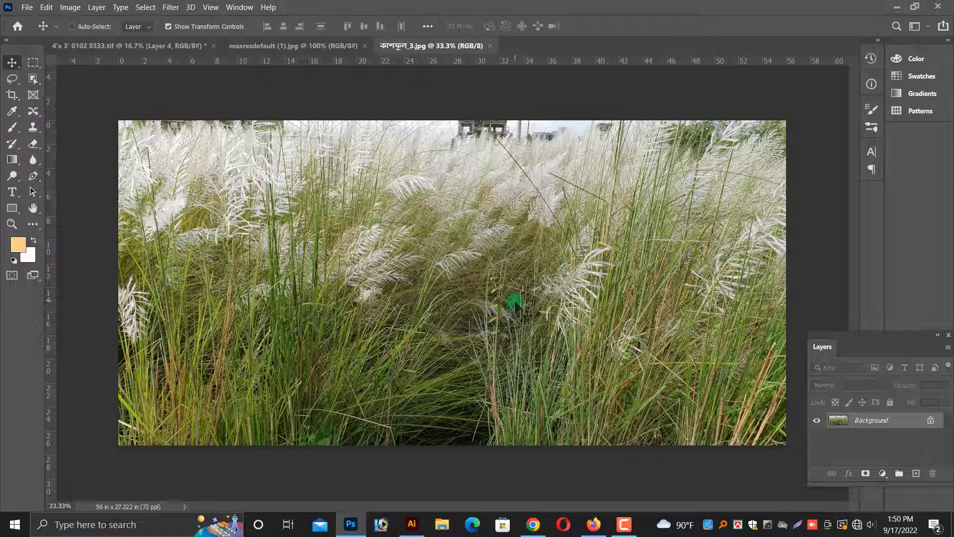
Unlock the কাশফুল_3 photo's background layer and drag it into the poster's lower half.
double_click(887, 421)
key(Return)
drag(401, 231, 244, 300)
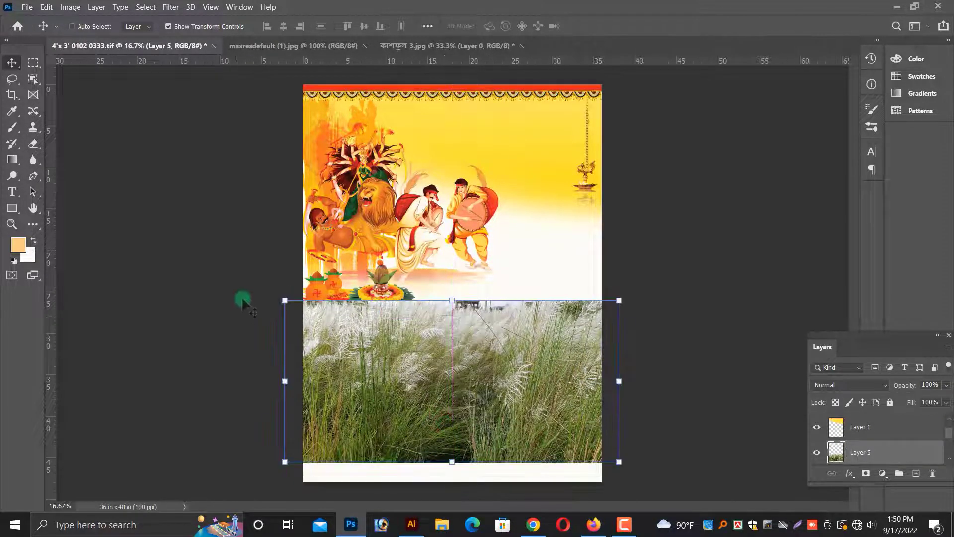
Rotate the কাশফুল_3 photo to about 104° over the poster, then delete that photo layer.
drag(528, 332, 499, 251)
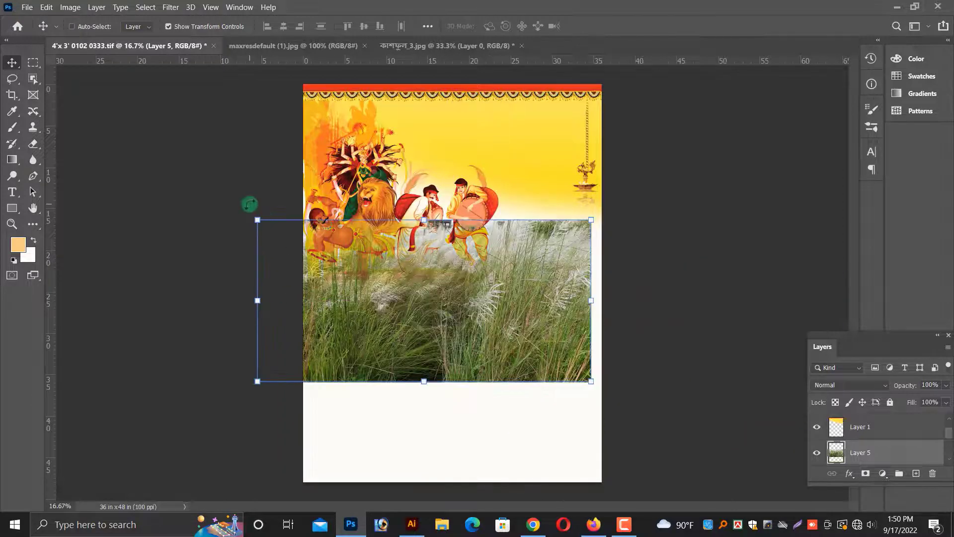
drag(249, 211, 545, 123)
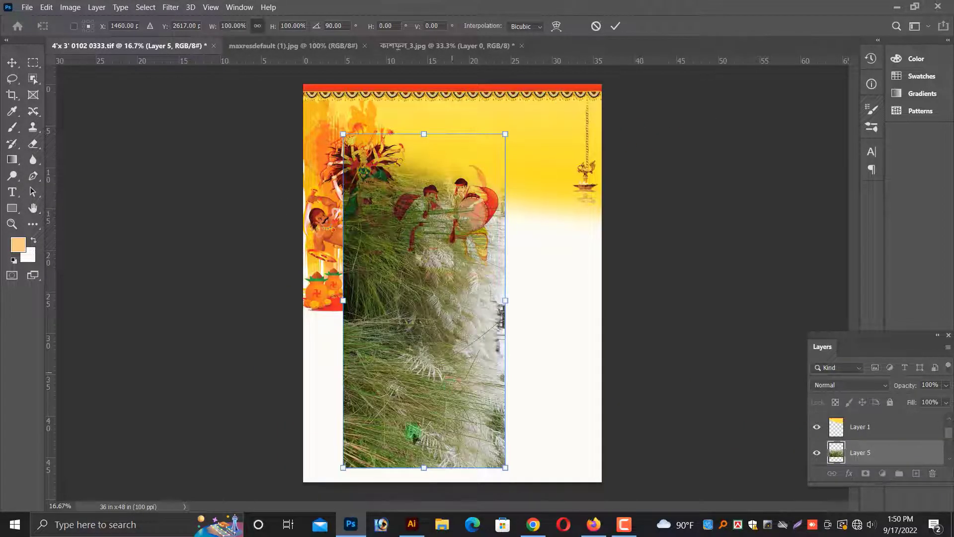
drag(424, 301, 370, 362)
drag(477, 189, 515, 219)
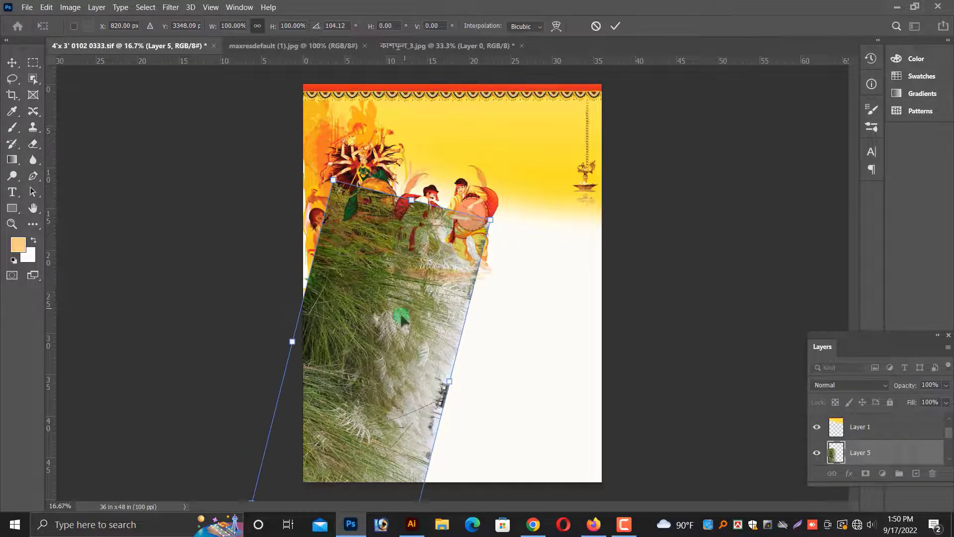
drag(400, 318, 393, 309)
key(Return)
drag(370, 438, 359, 429)
key(Delete)
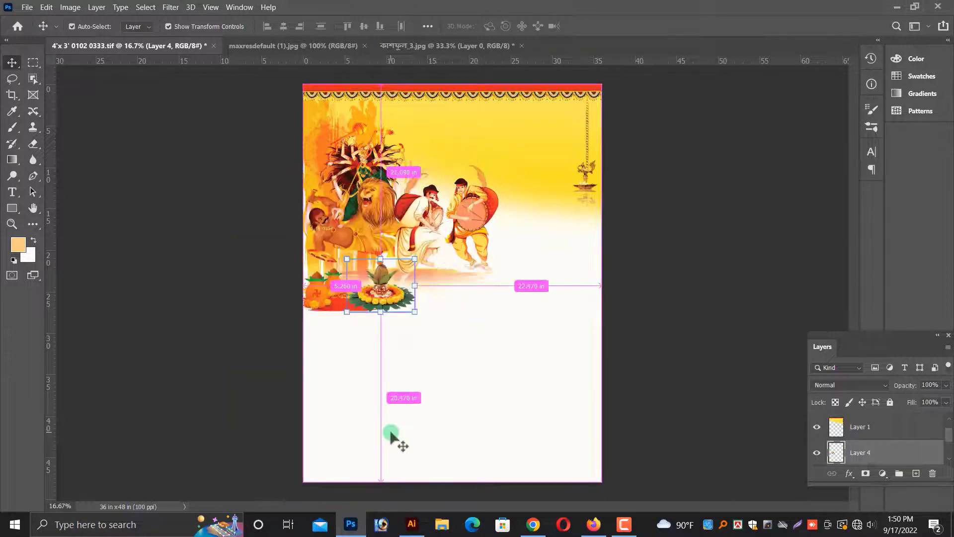
key(ctrl+o)
scroll(639, 283, down, 3)
double_click(730, 114)
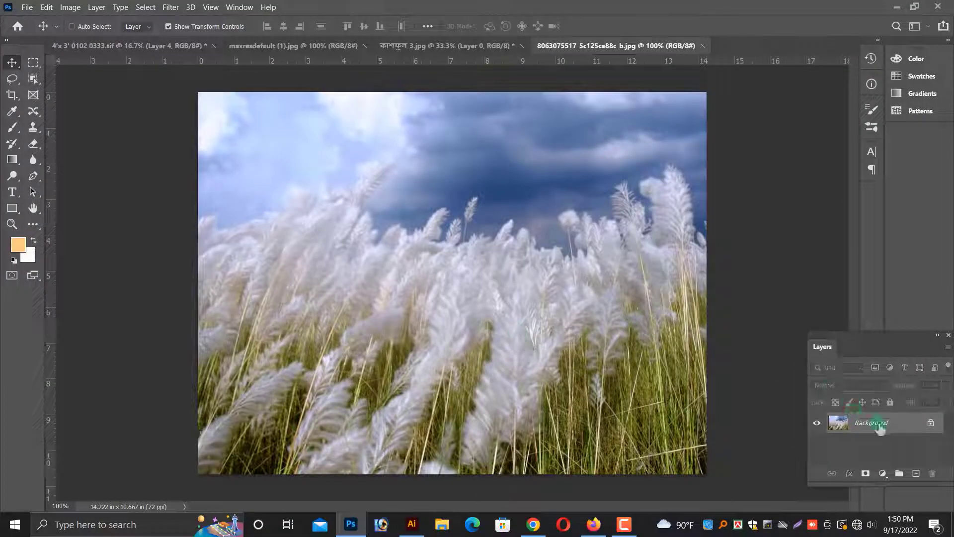
double_click(878, 425)
key(Return)
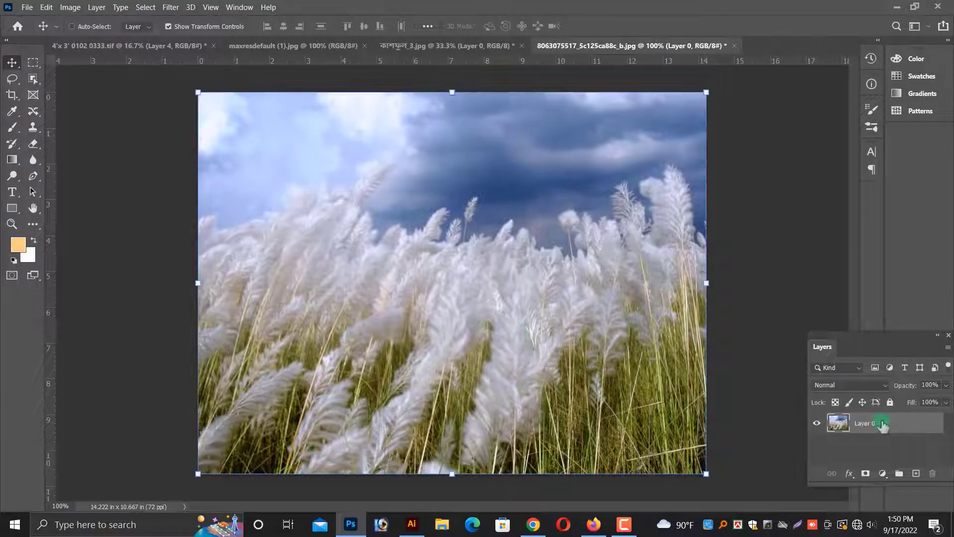
drag(506, 322, 297, 51)
drag(180, 53, 559, 384)
drag(462, 332, 429, 375)
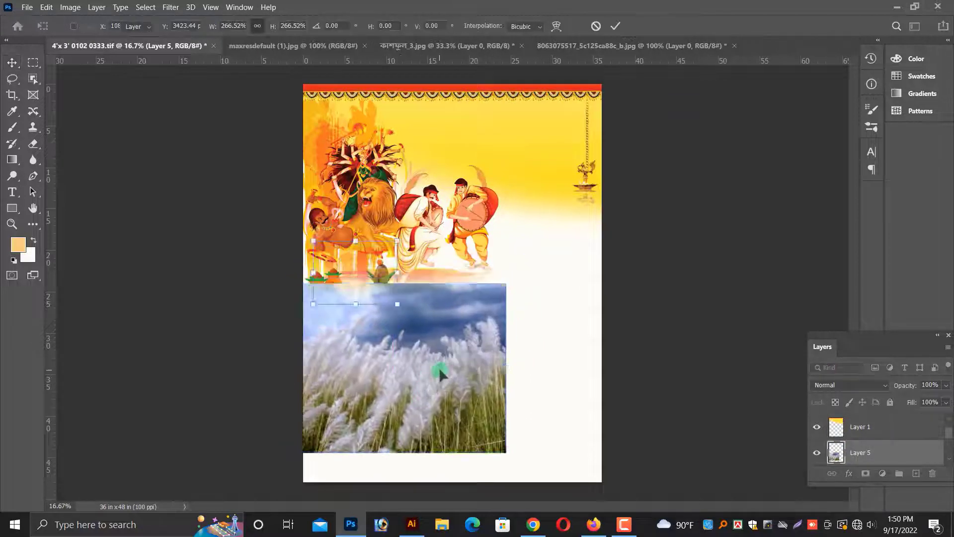
key(Return)
Rotate the placed photo about 52° and move it toward the poster's lower left corner.
drag(270, 277, 398, 204)
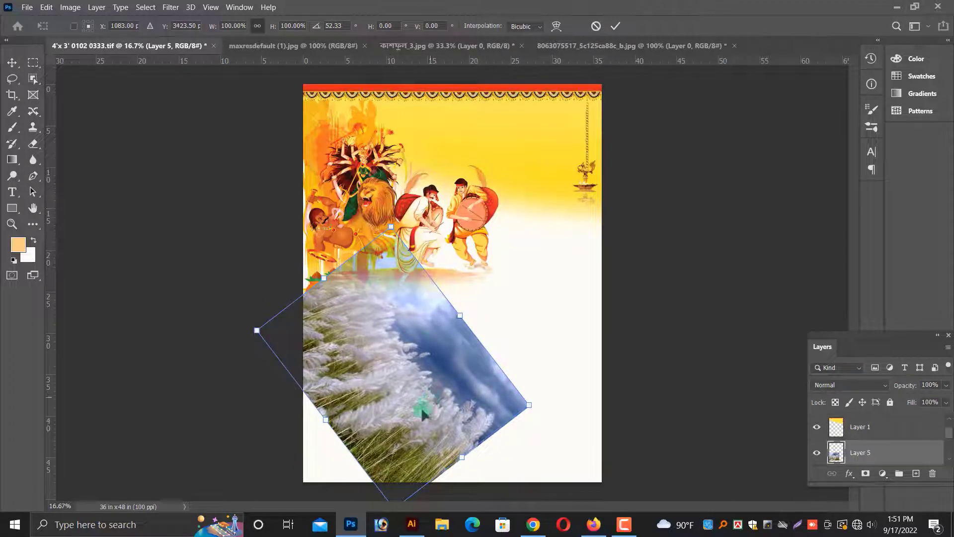
drag(421, 407, 363, 442)
key(Return)
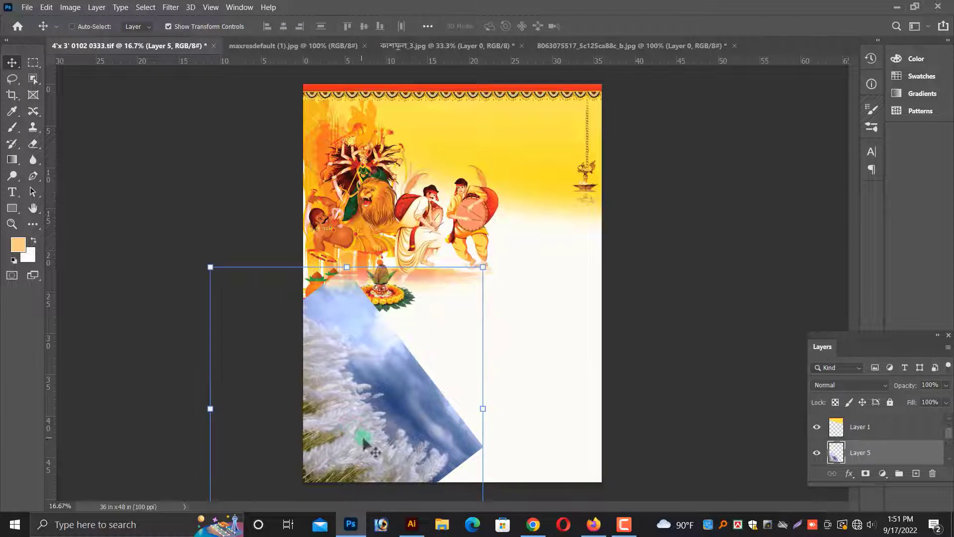
Erase the photo's edges with a 1200 px eraser to blend it into the white background.
click(33, 144)
drag(391, 264, 299, 262)
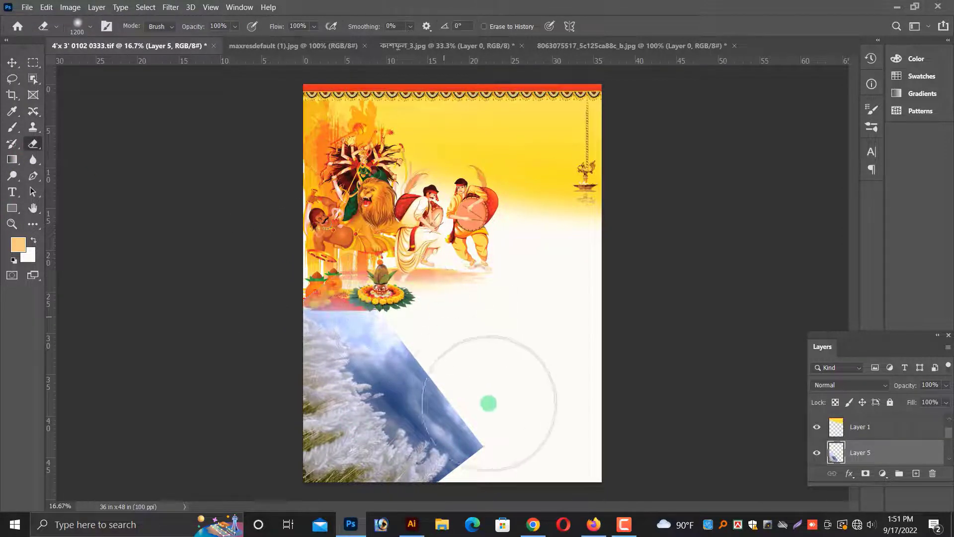
mouse_move(488, 403)
mouse_down()
mouse_move(439, 347)
mouse_move(458, 415)
mouse_move(427, 457)
mouse_up()
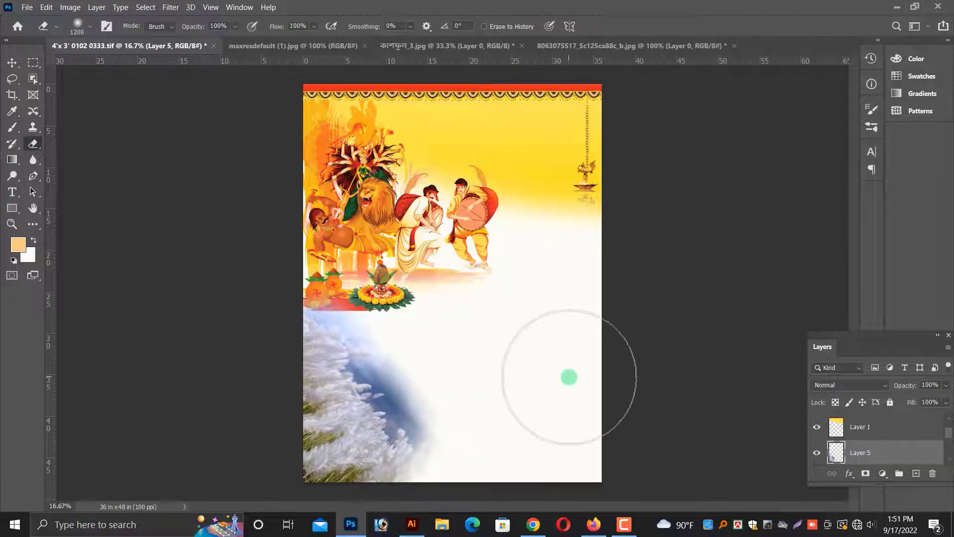
key(ctrl+plus)
drag(502, 407, 465, 324)
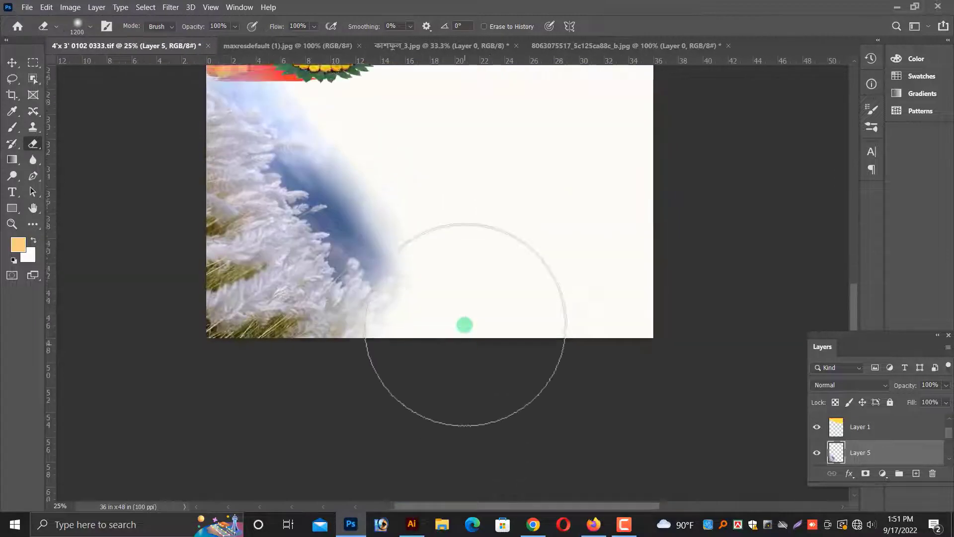
Move the photo to the poster's right edge and flip it horizontally.
scroll(465, 324, up, 2)
key(v)
drag(286, 347, 612, 188)
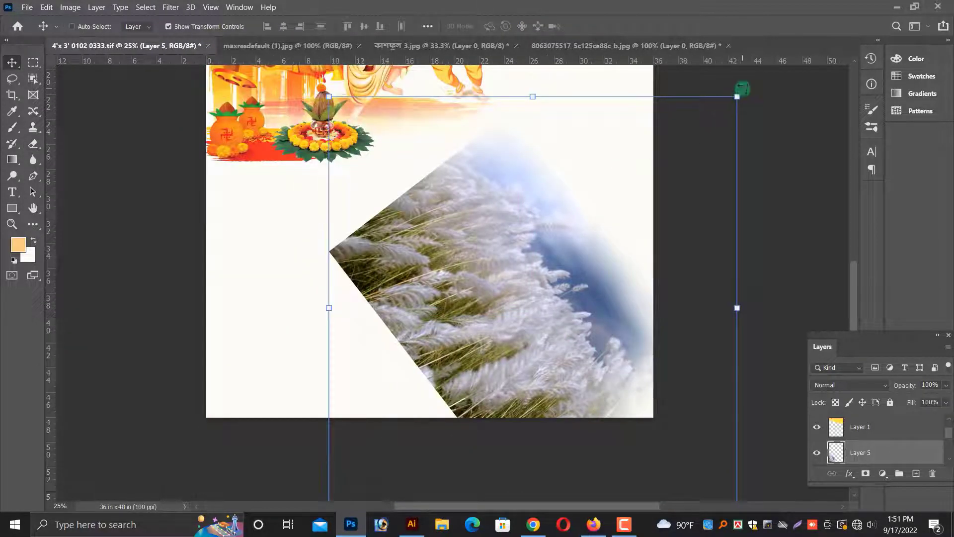
right_click(541, 192)
click(584, 411)
drag(575, 340, 643, 283)
key(ctrl+minus)
ctrl+click(379, 389)
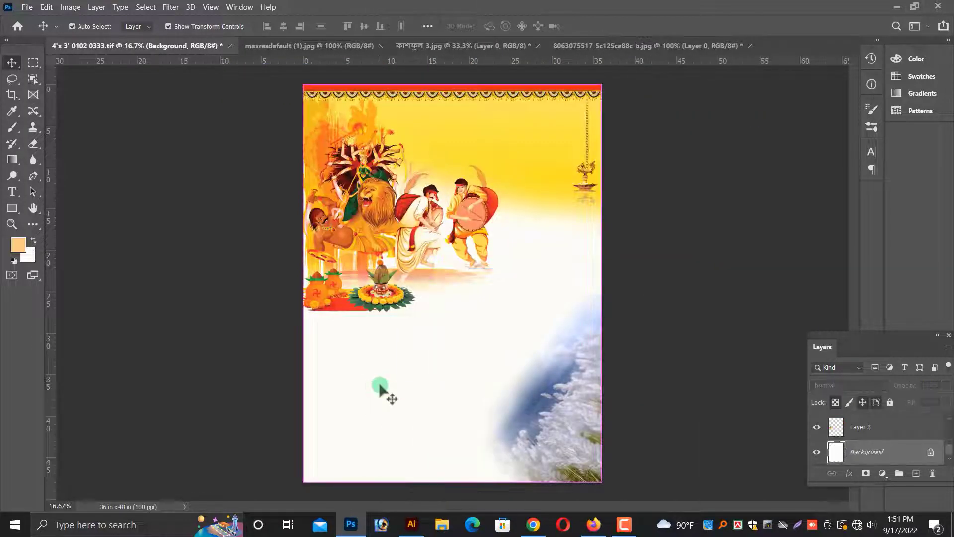
Nudge the flipped photo slightly left in the poster's lower right corner.
key(ctrl+plus)
scroll(606, 301, down, 3)
ctrl+click(630, 342)
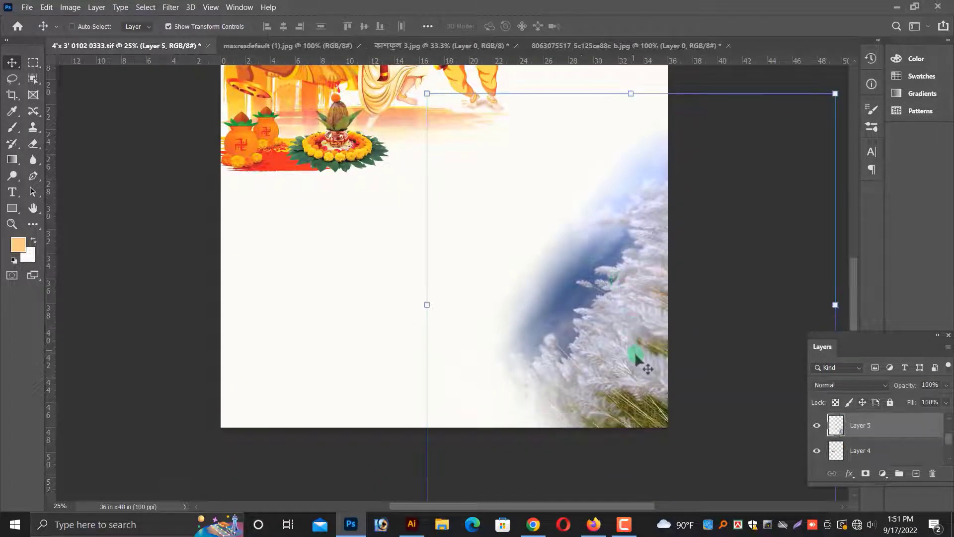
drag(636, 354, 624, 357)
scroll(597, 223, up, 2)
Open the শরতের-কাশফুলের-ছবি photo and unlock its background layer.
key(ctrl+o)
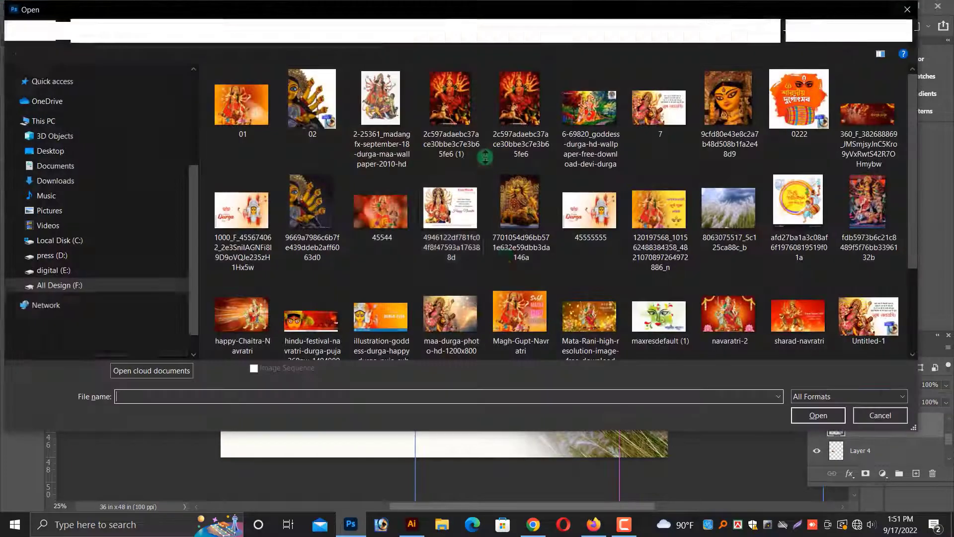
double_click(393, 314)
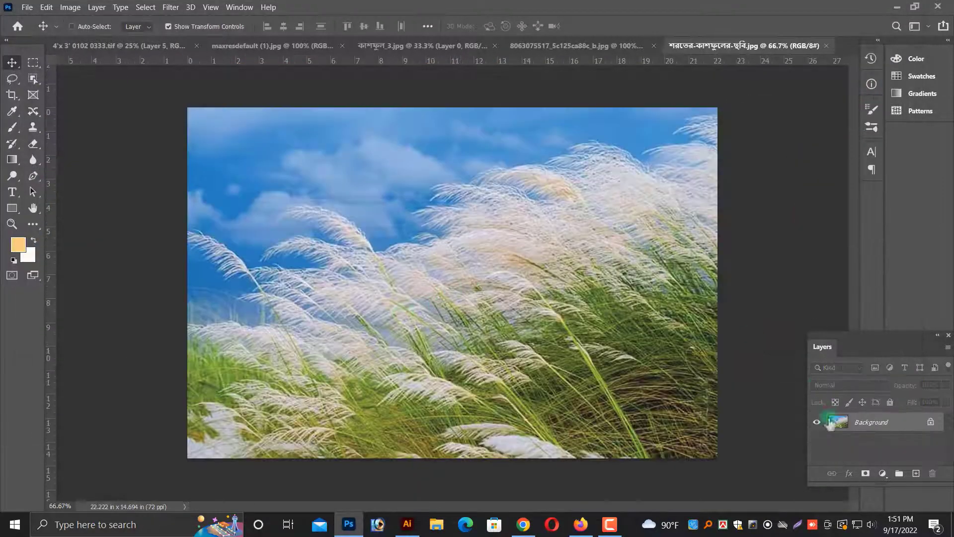
double_click(867, 424)
key(Return)
Drag the শরতের-কাশফুলের-ছবি photo into the poster and scale it to about 72% in the lower half.
drag(505, 313, 339, 271)
key(ctrl+minus)
drag(381, 325, 366, 354)
drag(432, 401, 545, 515)
key(Return)
drag(378, 314, 385, 363)
Flip the new photo horizontally.
right_click(381, 357)
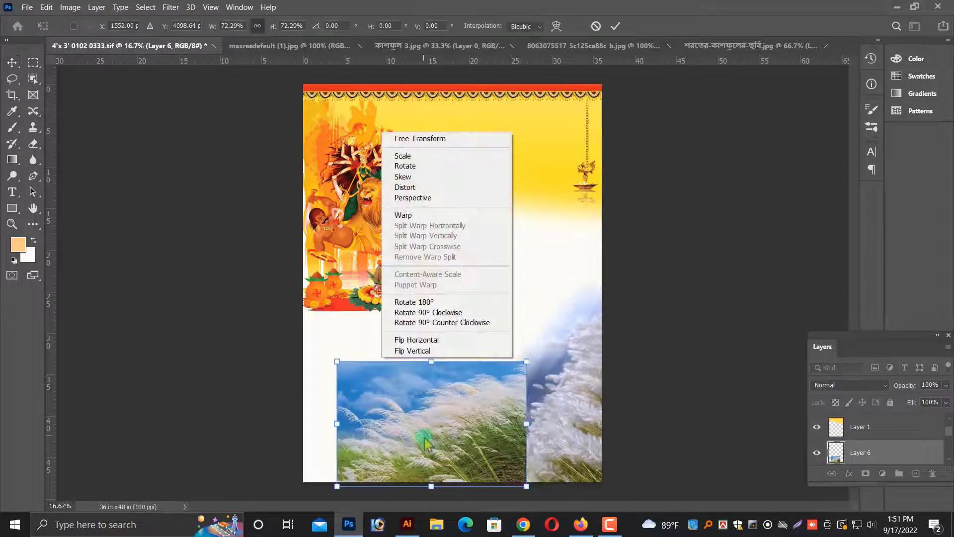
click(426, 440)
key(ctrl+z)
right_click(411, 363)
click(448, 345)
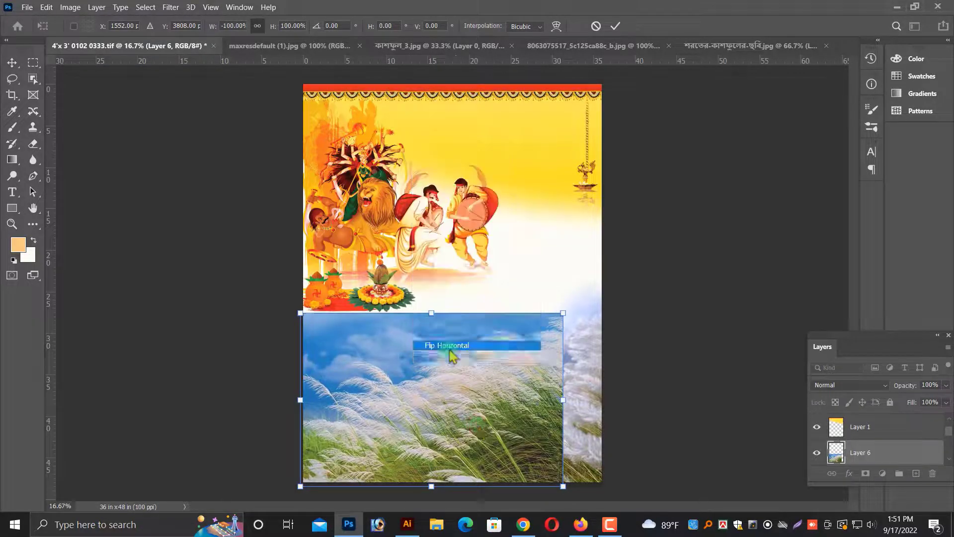
key(Return)
Align the new photo to the poster's lower left edge and delete the earlier flipped kash photo on the right.
drag(421, 393, 412, 379)
drag(414, 447, 409, 459)
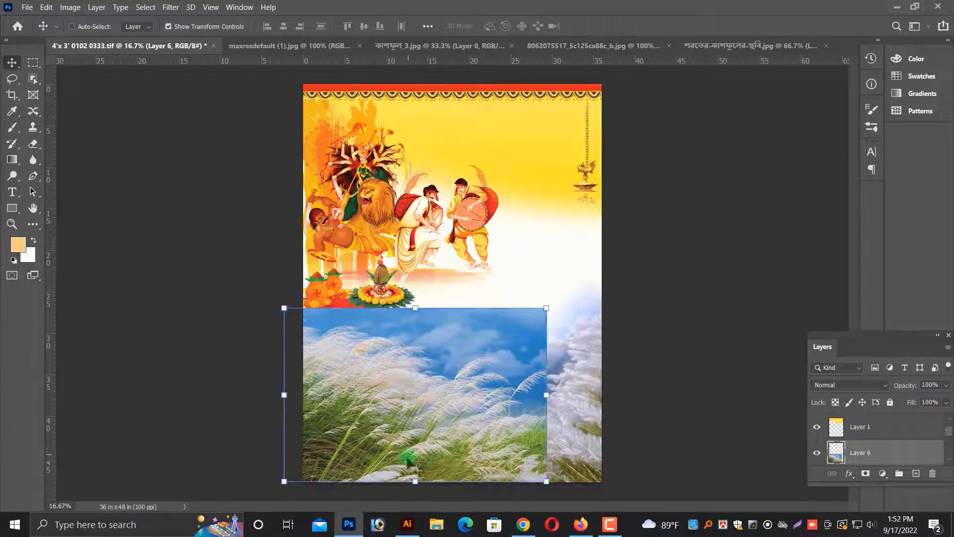
right_click(593, 435)
key(Delete)
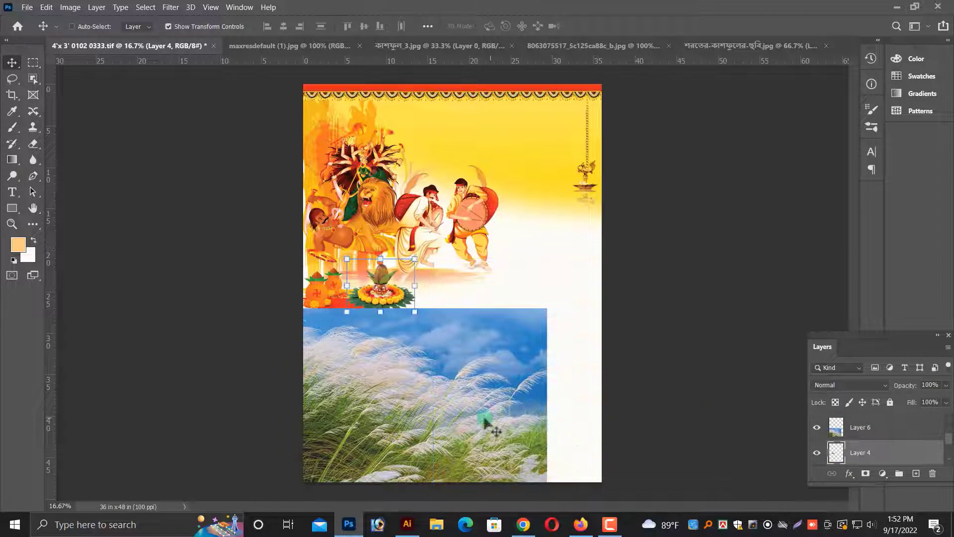
Erase the new photo's right and upper parts with the large eraser so it fades into the white background.
drag(558, 298, 569, 314)
drag(494, 385, 489, 392)
drag(391, 490, 390, 498)
drag(424, 450, 418, 451)
key(Return)
mouse_move(533, 322)
mouse_down()
mouse_move(525, 334)
mouse_move(537, 449)
mouse_move(192, 241)
mouse_move(344, 282)
mouse_move(302, 299)
mouse_up()
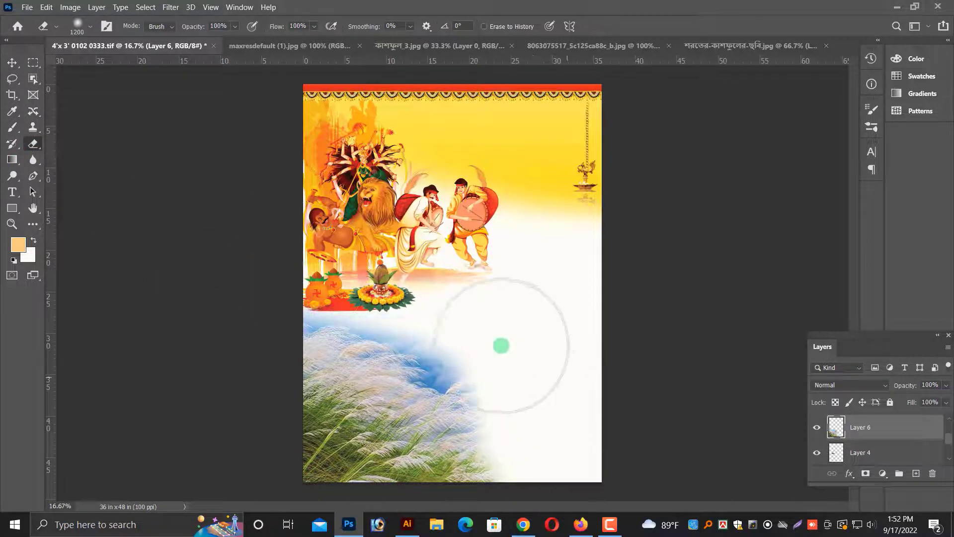
Set the photo layer's opacity to 88% and nudge the photo up slightly.
key(v)
key(ctrl+plus)
key(ctrl+plus)
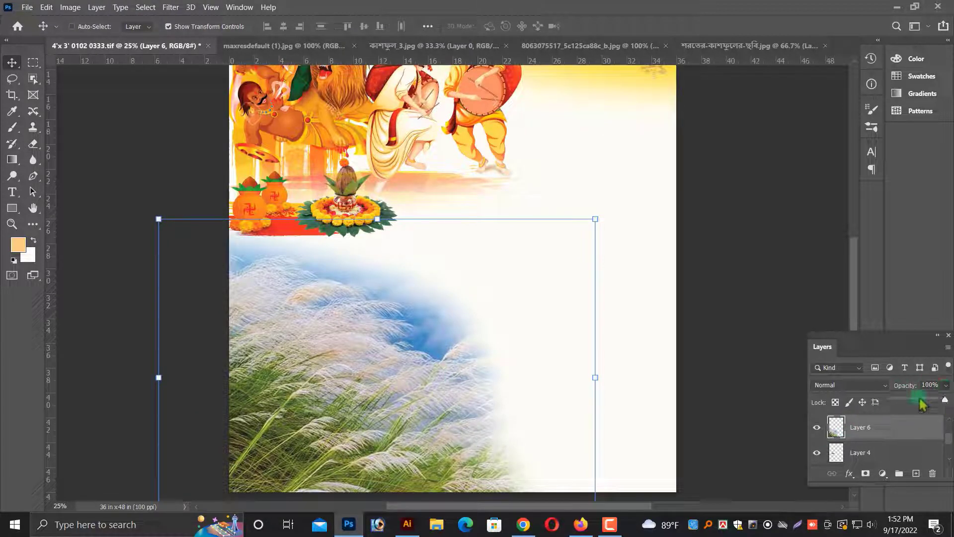
drag(920, 404, 942, 405)
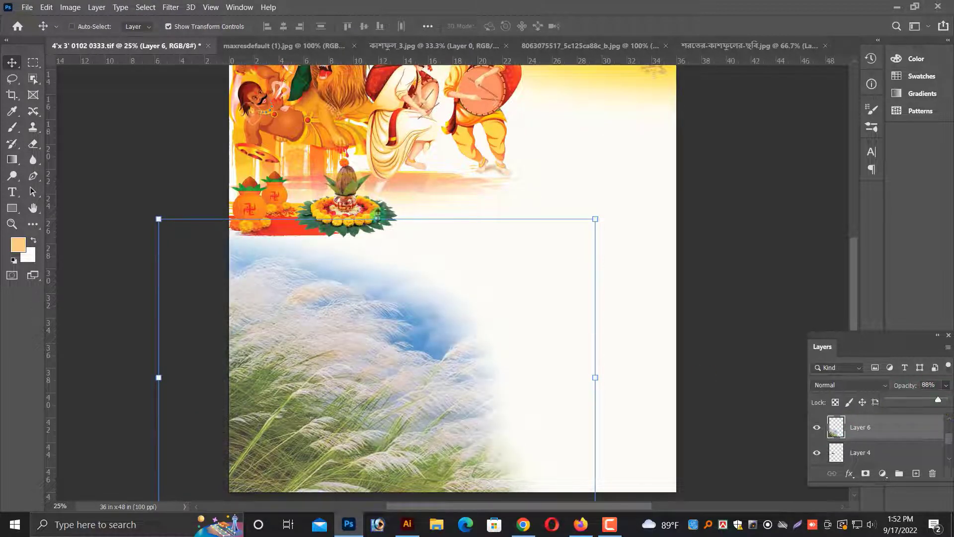
drag(377, 218, 377, 204)
key(Return)
key(ctrl+minus)
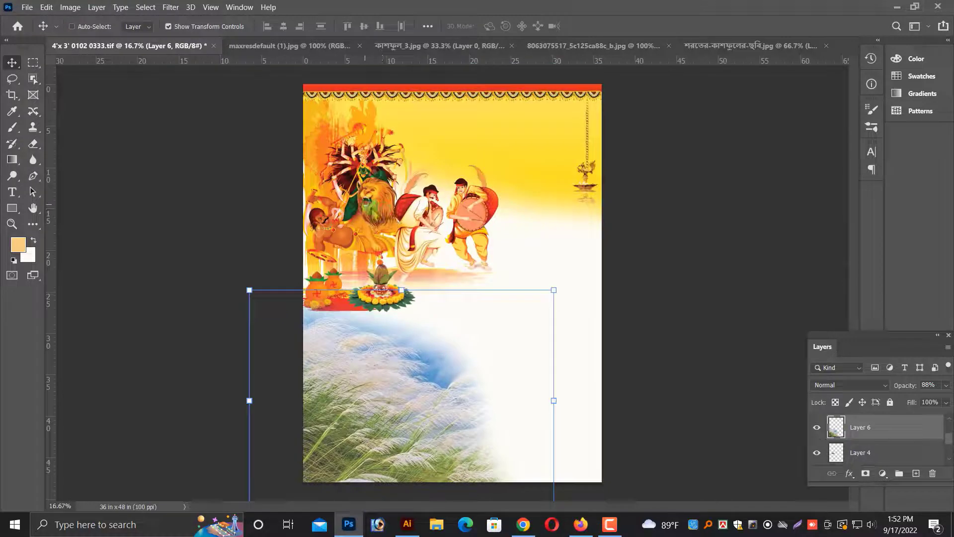
ctrl+click(374, 222)
right_click(502, 337)
click(522, 347)
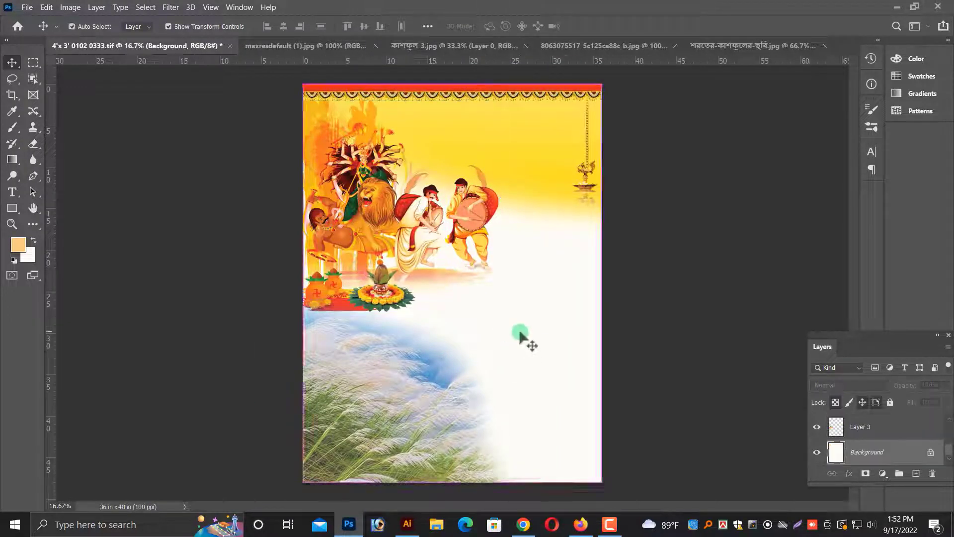
key(ctrl+plus)
click(594, 337)
scroll(603, 321, down, 2)
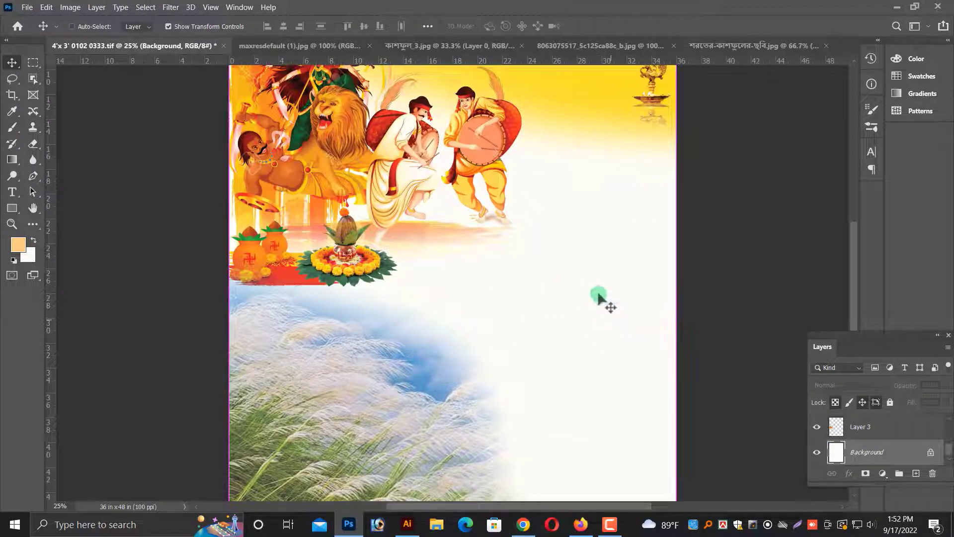
key(ctrl+minus)
Switch to the browser and save the Happy Durga Puja dancers stock image into the puja/pic folder.
click(522, 524)
scroll(226, 267, up, 5)
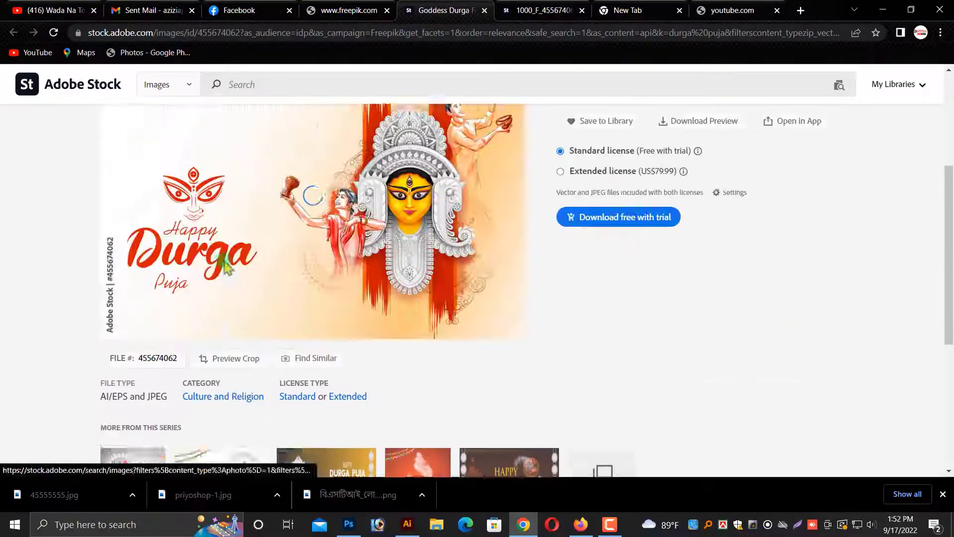
scroll(398, 342, down, 5)
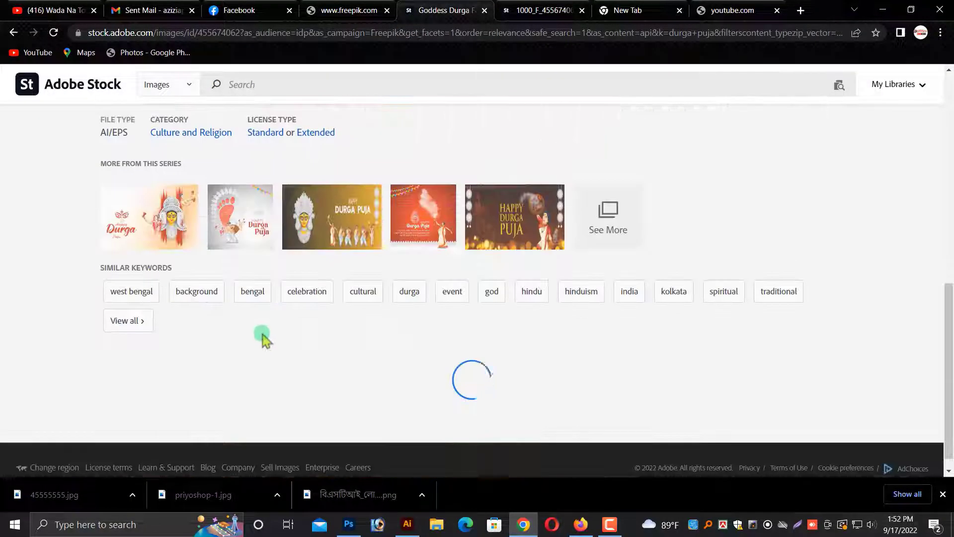
scroll(262, 338, up, 5)
right_click(326, 354)
click(358, 366)
click(477, 10)
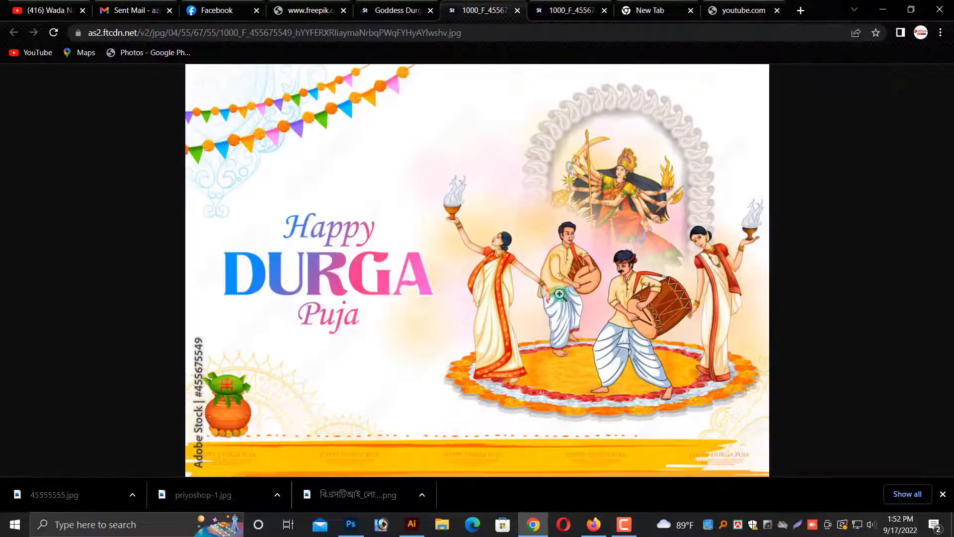
right_click(527, 265)
click(546, 289)
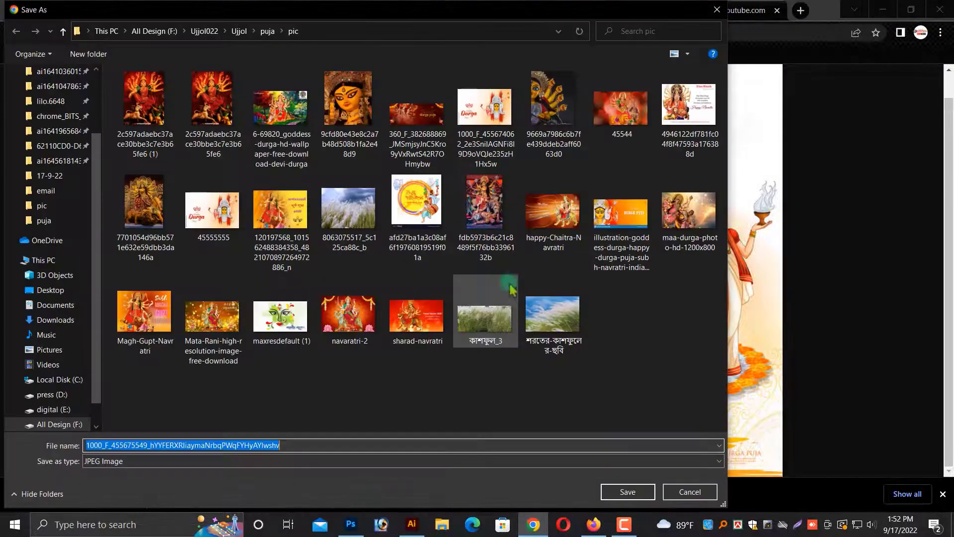
click(627, 490)
click(308, 12)
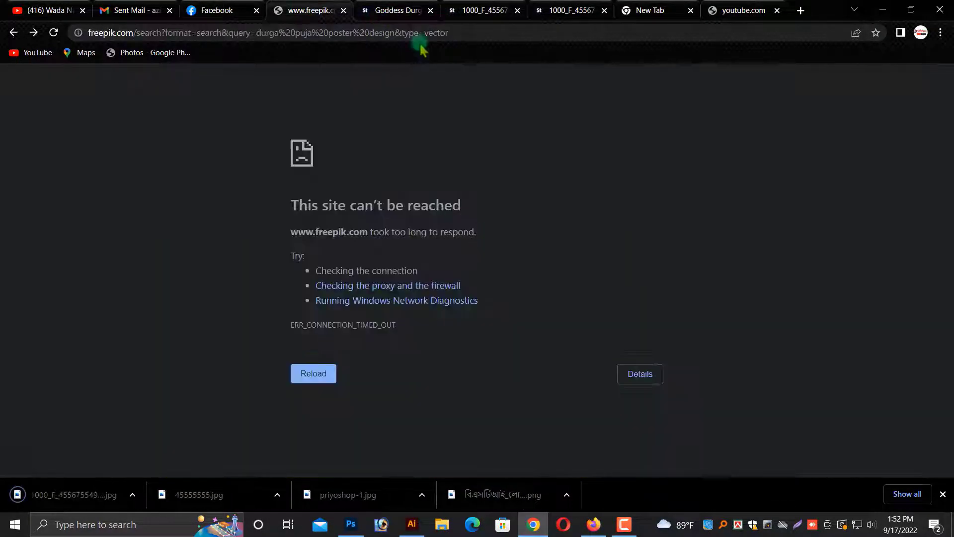
click(637, 16)
click(734, 16)
click(540, 17)
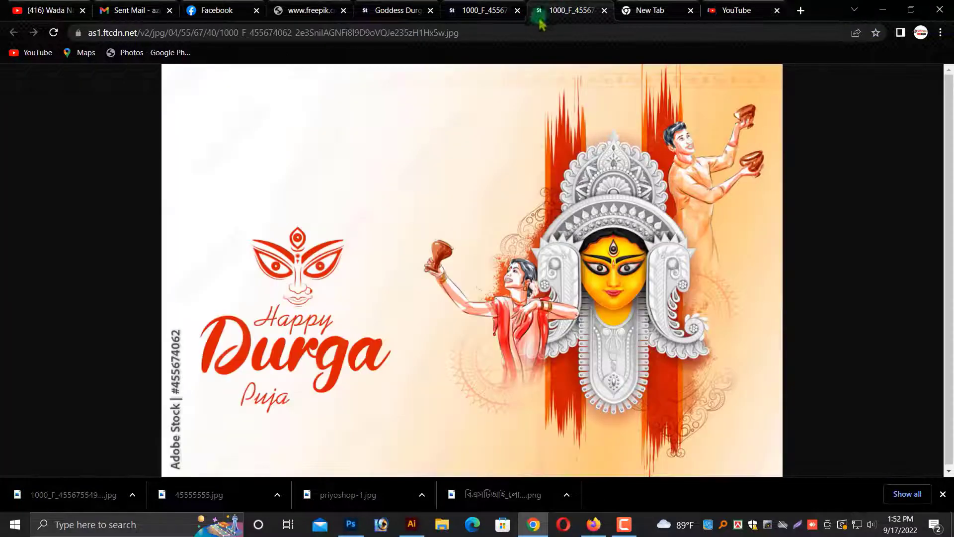
click(304, 15)
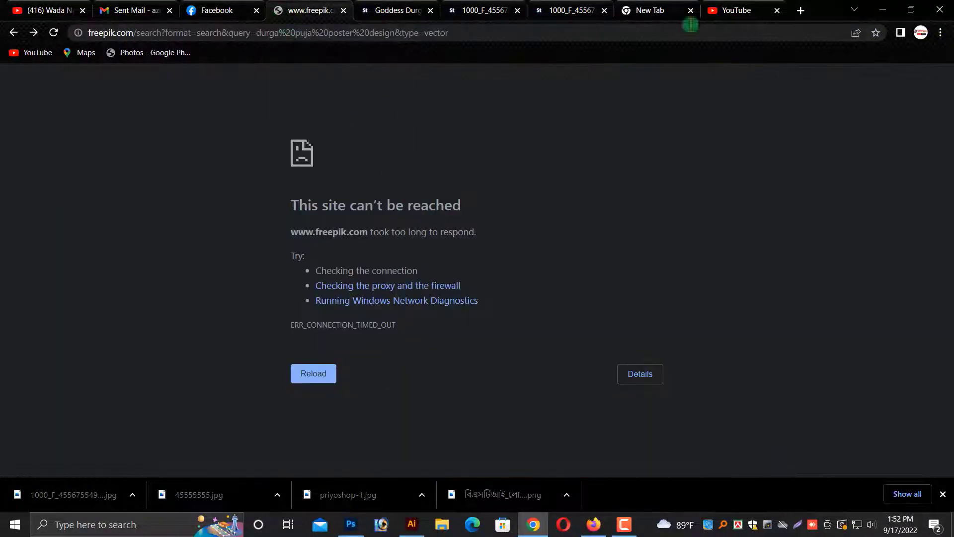
Open a new browser tab and search Google Images for yellow background.
key(ctrl+t)
click(426, 260)
text(ye)
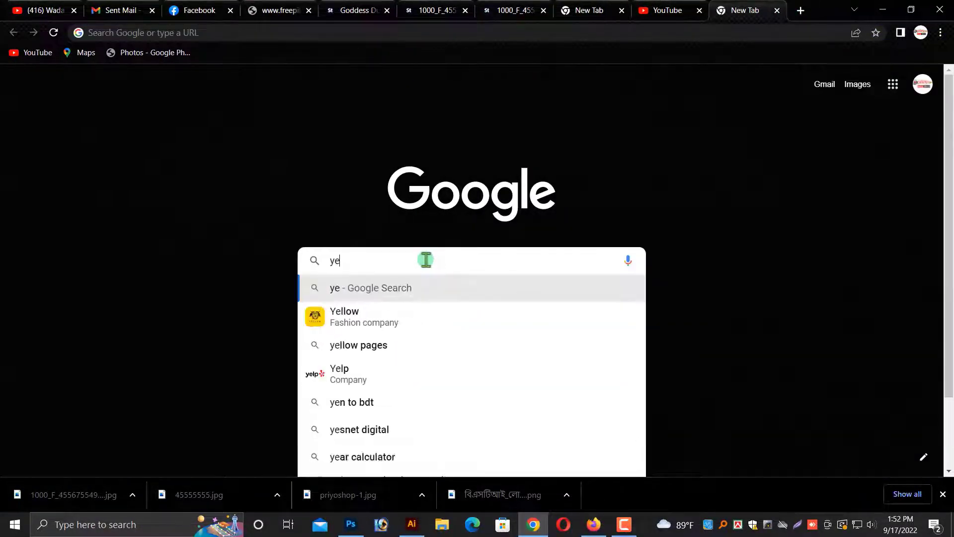
text(llow background)
key(Return)
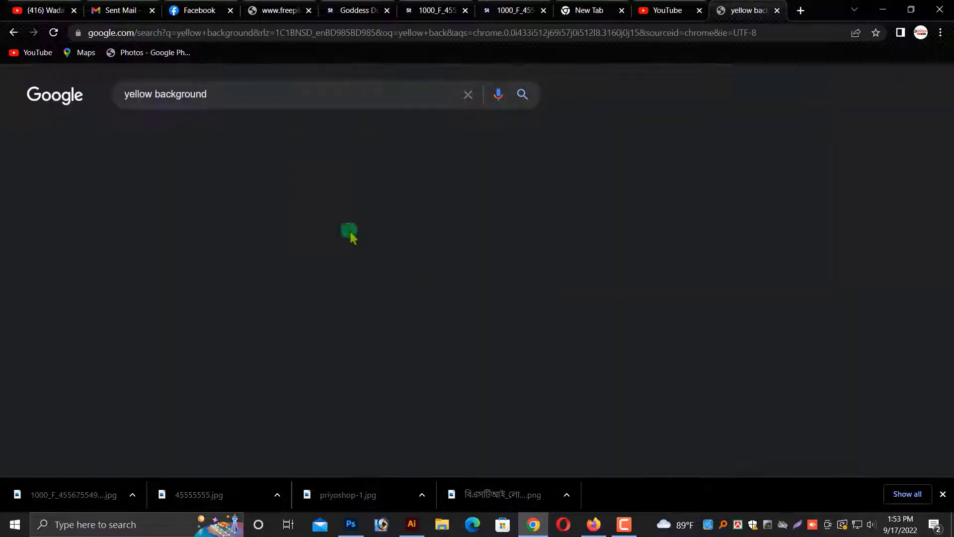
click(189, 135)
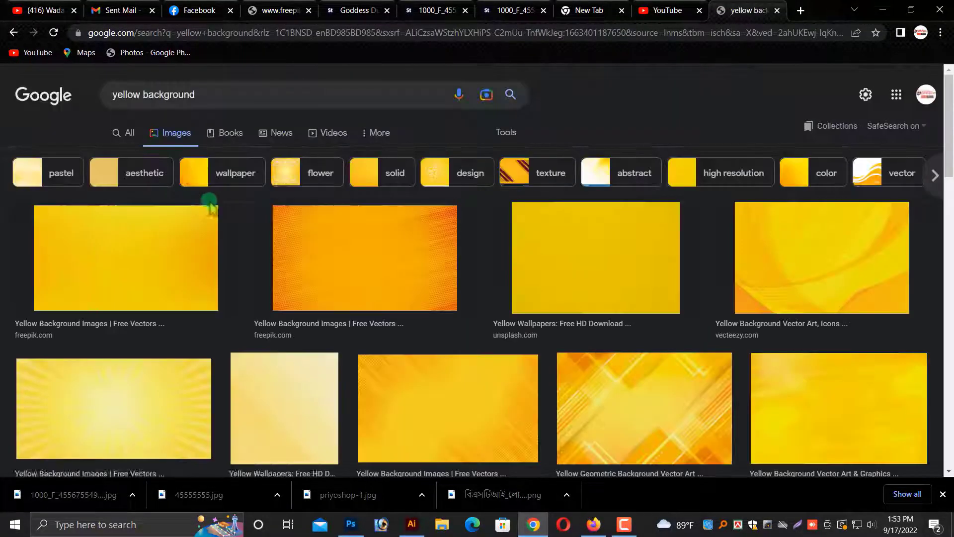
Browse the yellow background image results and preview one of them.
scroll(378, 365, down, 5)
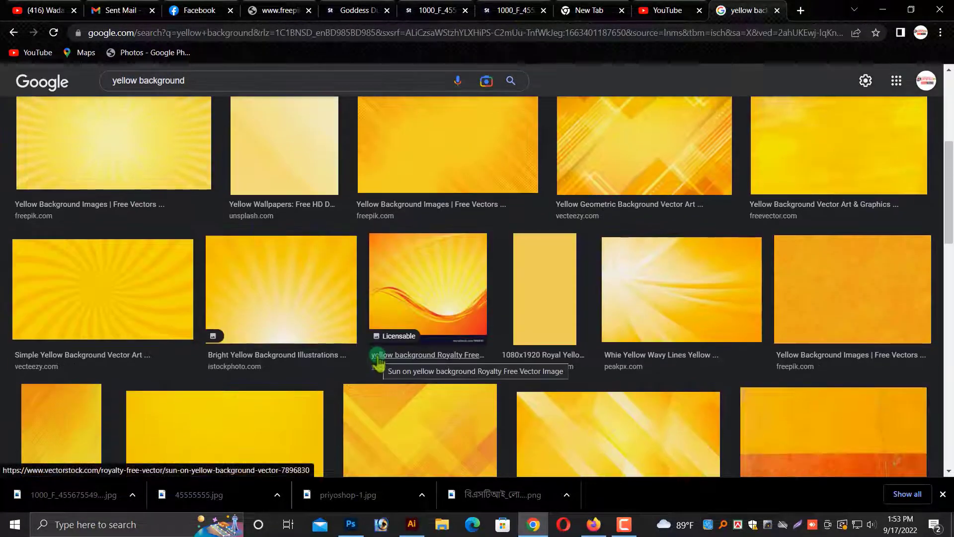
scroll(378, 365, down, 5)
scroll(379, 365, down, 5)
click(99, 447)
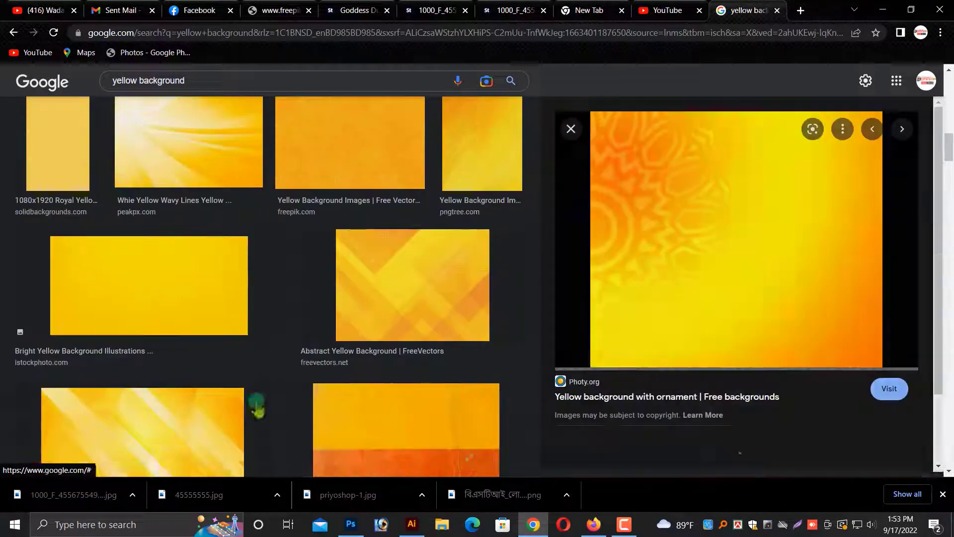
scroll(764, 292, down, 8)
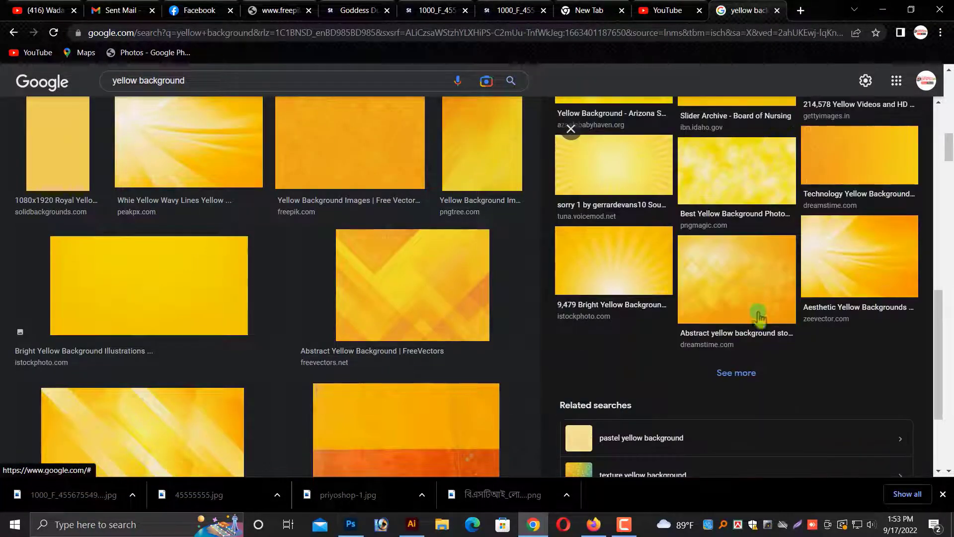
scroll(758, 317, up, 5)
Refine the image search to yellow background durga puja.
click(232, 74)
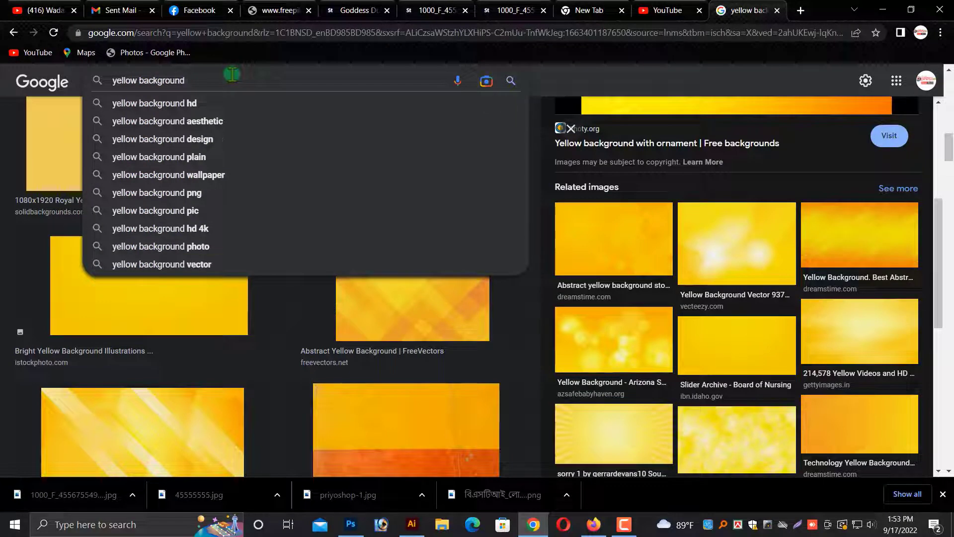
text(durga puja)
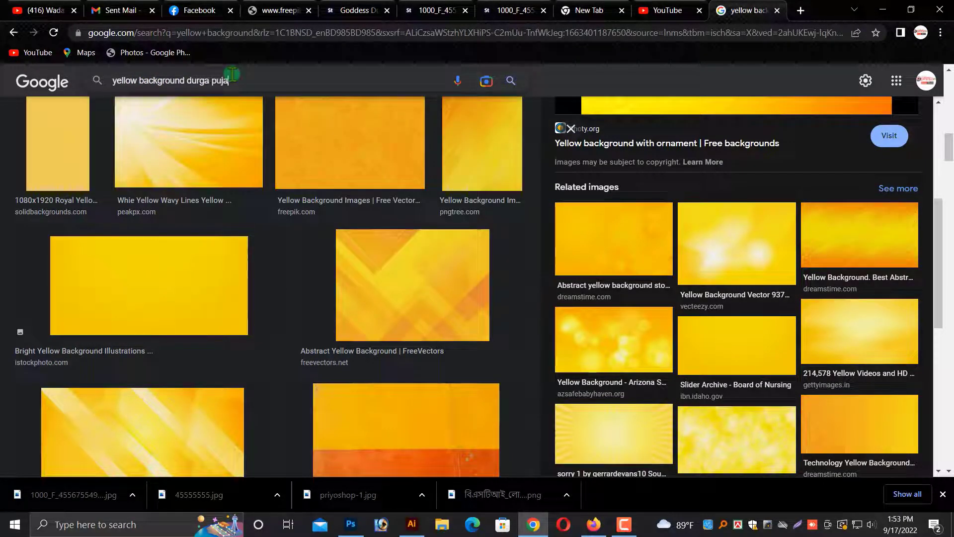
key(Return)
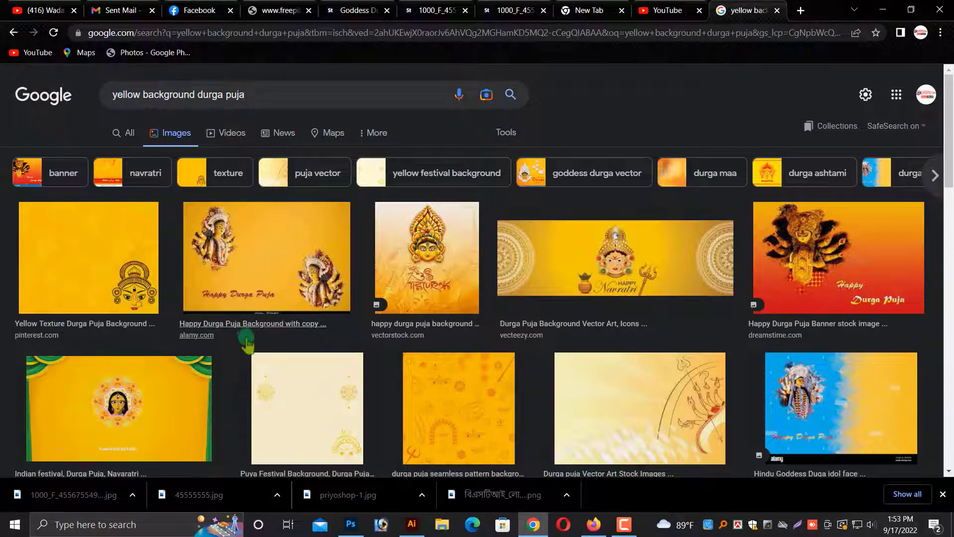
Copy the Vecteezy Durga Puja Happy Navratri background image and switch back to Photoshop.
click(622, 415)
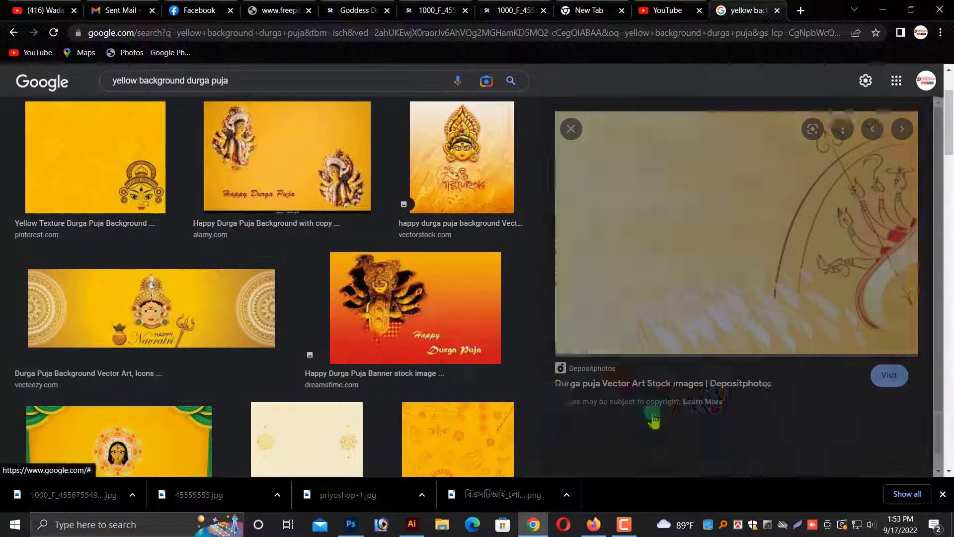
scroll(734, 268, down, 5)
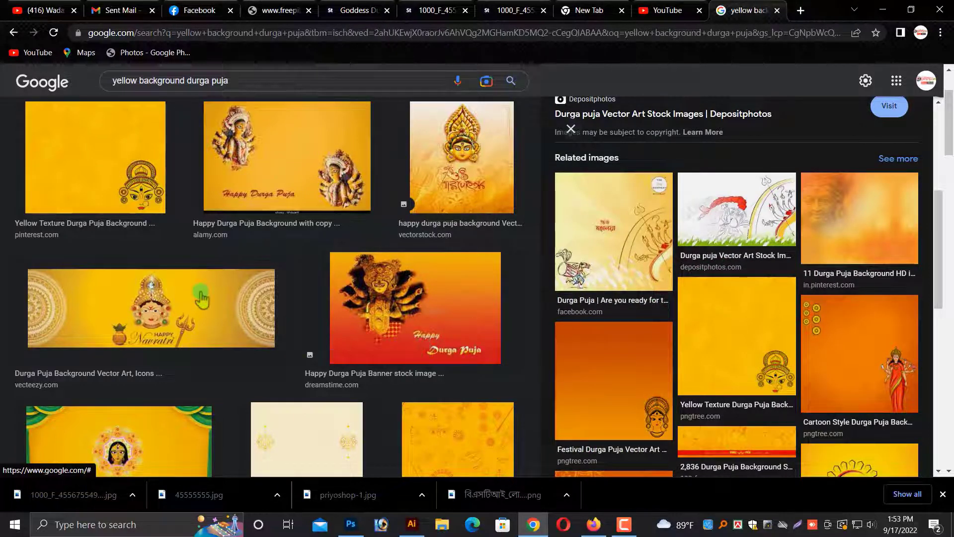
click(201, 298)
right_click(760, 168)
click(805, 287)
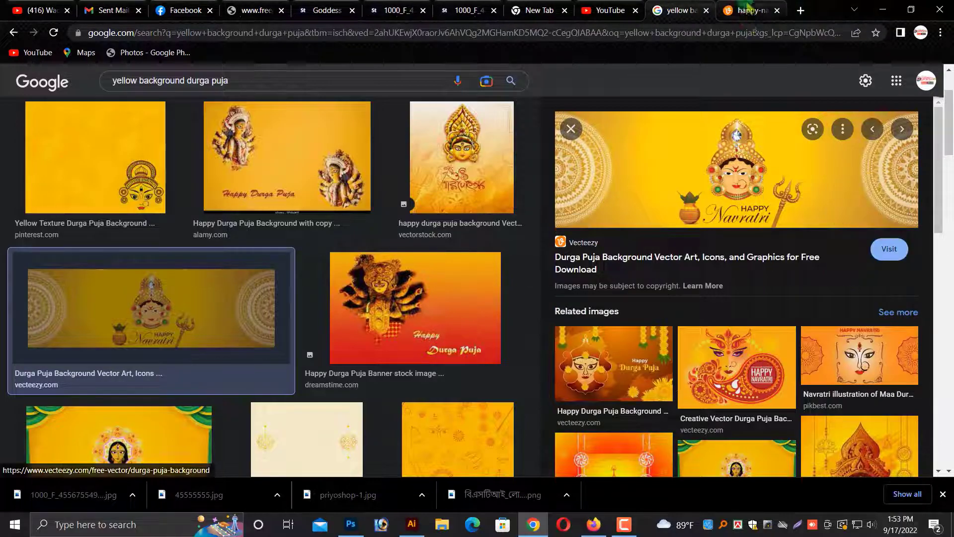
click(748, 7)
right_click(513, 251)
click(541, 298)
click(350, 524)
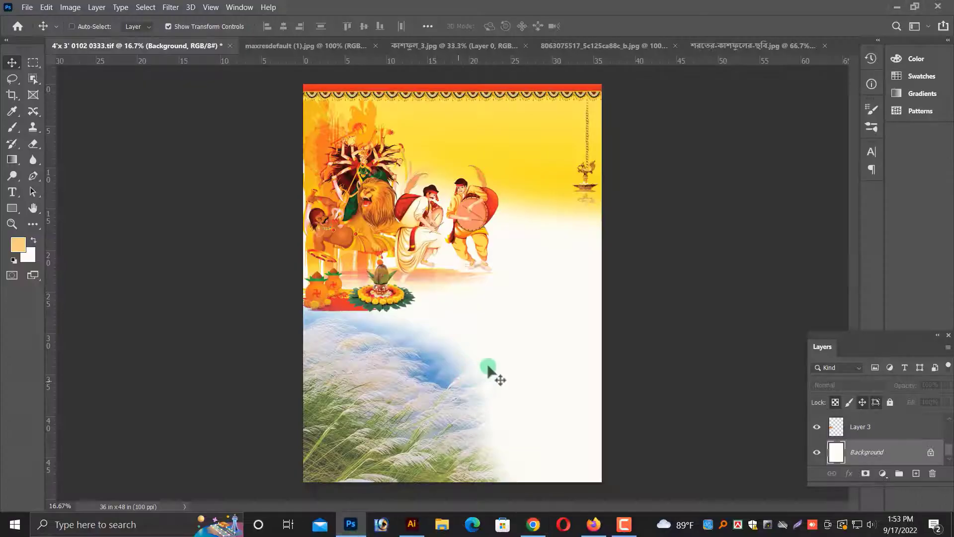
Paste the Navratri background into the poster, scale it, flip it horizontally and place it across the upper middle.
key(ctrl+v)
drag(532, 284, 820, 308)
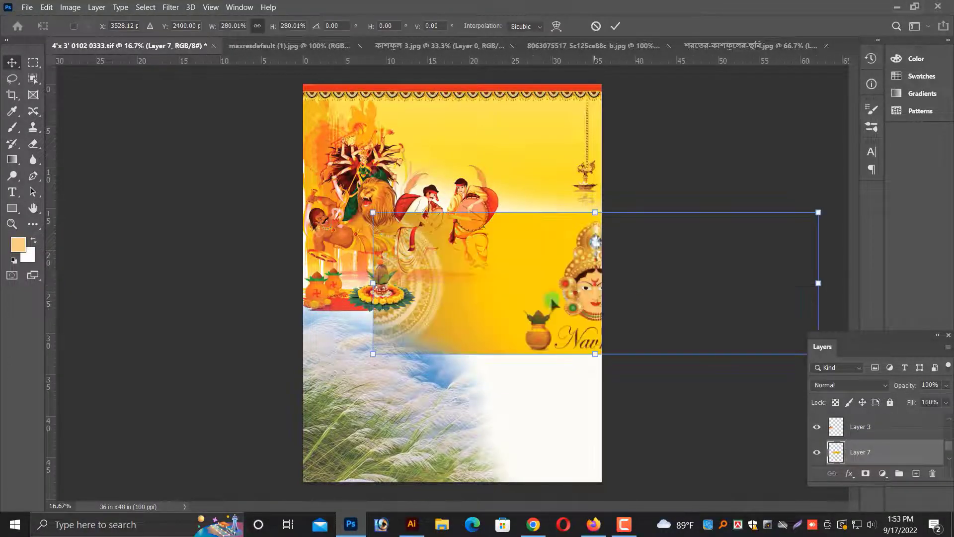
drag(546, 302, 677, 324)
right_click(548, 282)
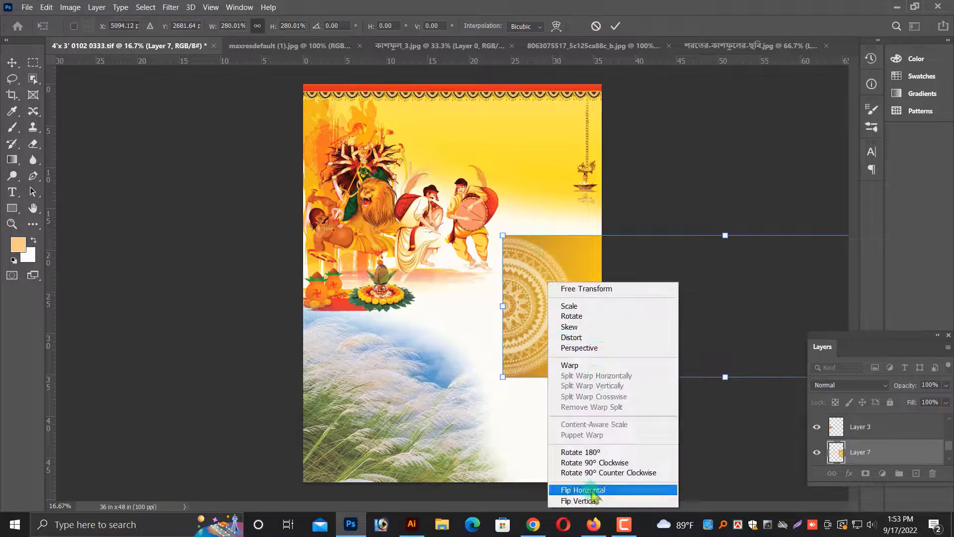
click(592, 490)
drag(583, 329, 160, 350)
drag(472, 332, 550, 276)
key(Return)
Nudge the pasted Navratri background up slightly on the poster.
key(ctrl+plus)
scroll(540, 314, up, 1)
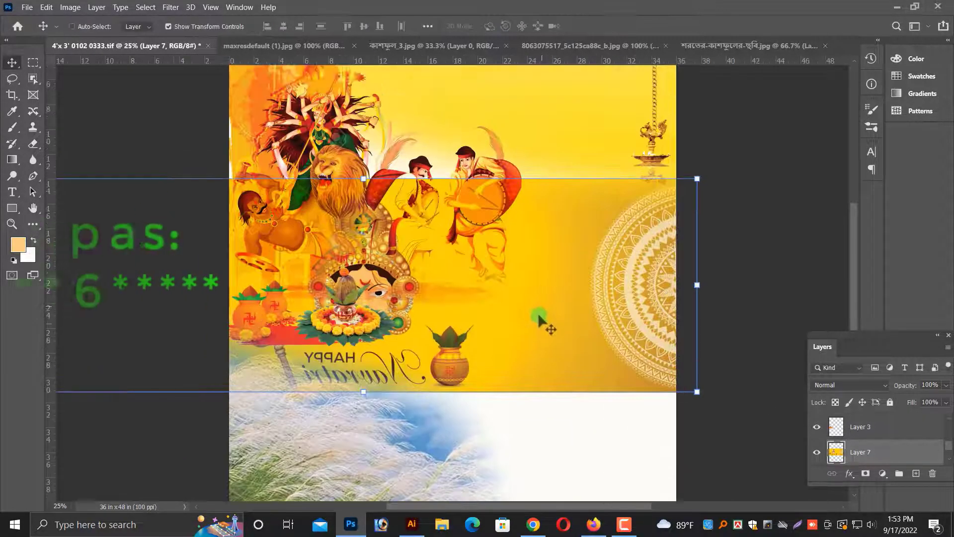
drag(539, 316, 545, 293)
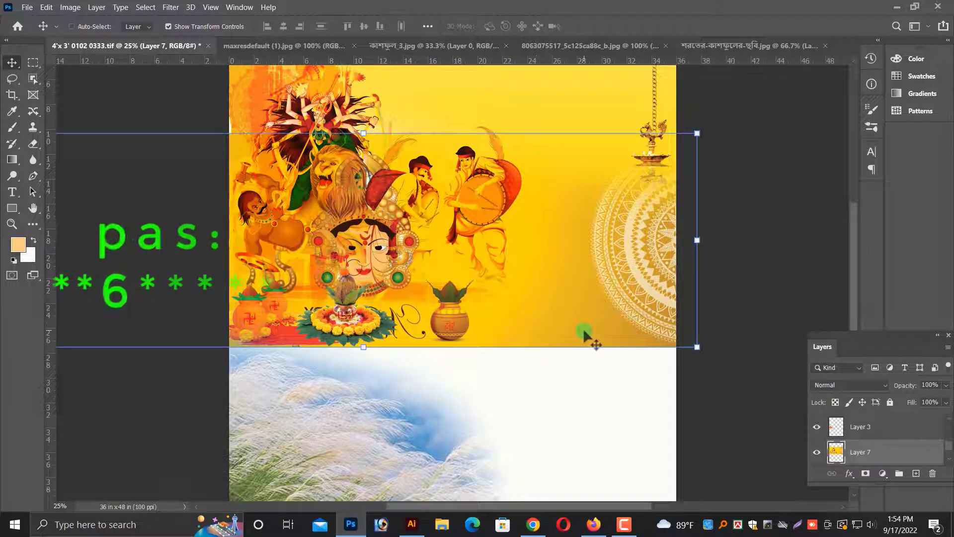
Erase the lower part of the Navratri background so it fades into the white area.
click(33, 144)
mouse_move(315, 379)
mouse_down()
mouse_move(160, 341)
mouse_move(678, 390)
mouse_up()
scroll(503, 397, up, 1)
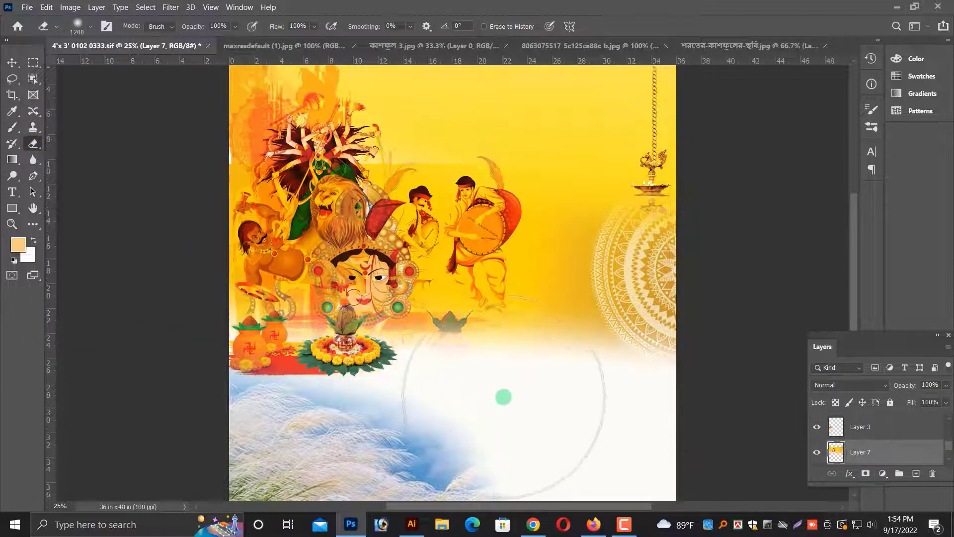
mouse_move(503, 397)
mouse_down()
mouse_move(484, 325)
mouse_move(599, 157)
mouse_move(170, 142)
mouse_up()
scroll(733, 239, up, 1)
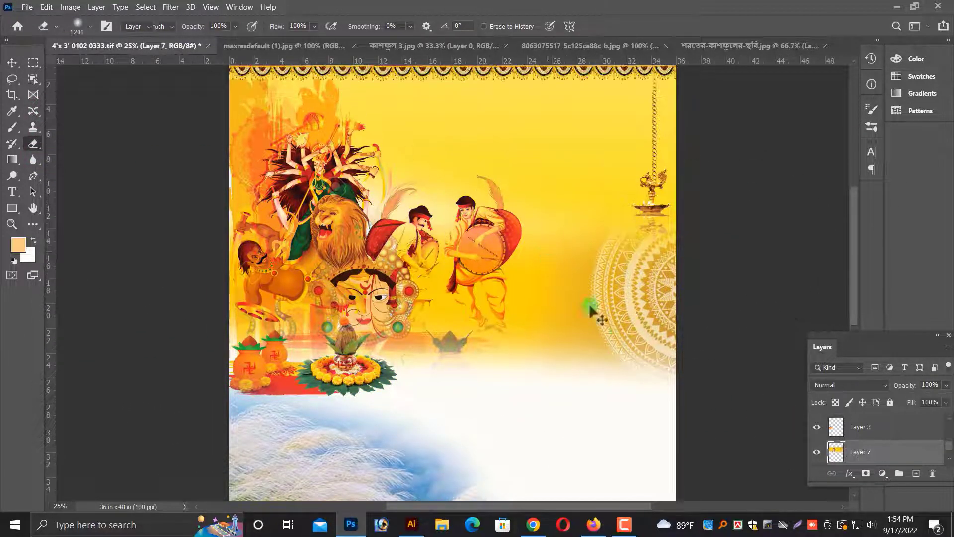
key(v)
key(ctrl+minus)
drag(564, 254, 557, 430)
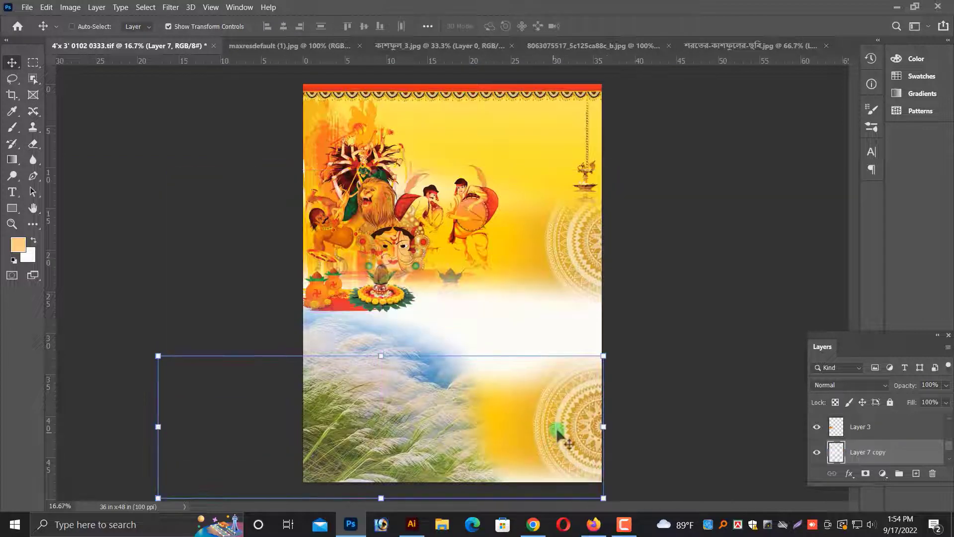
key(ctrl+z)
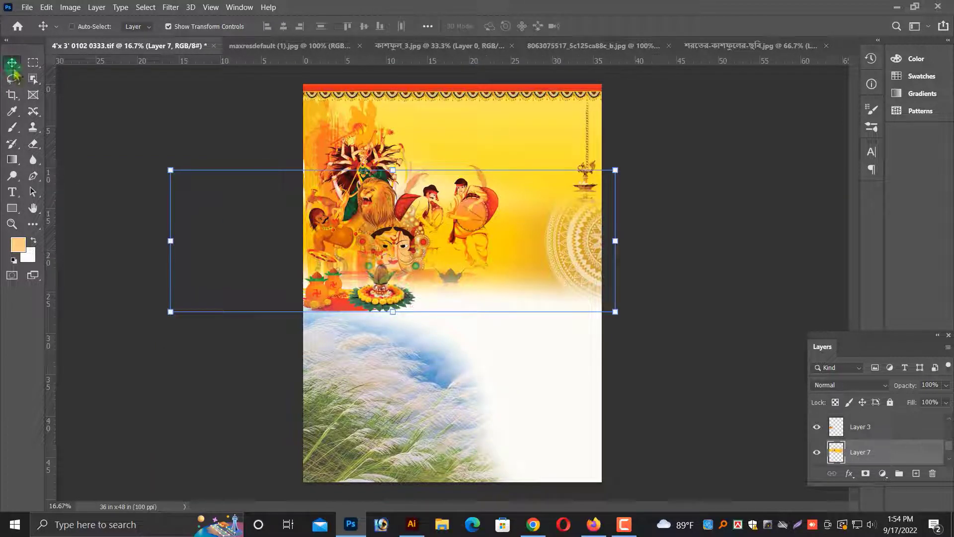
Crop the document to a full-canvas selection to trim the overhanging image, deselect and save.
click(33, 63)
drag(283, 79, 700, 530)
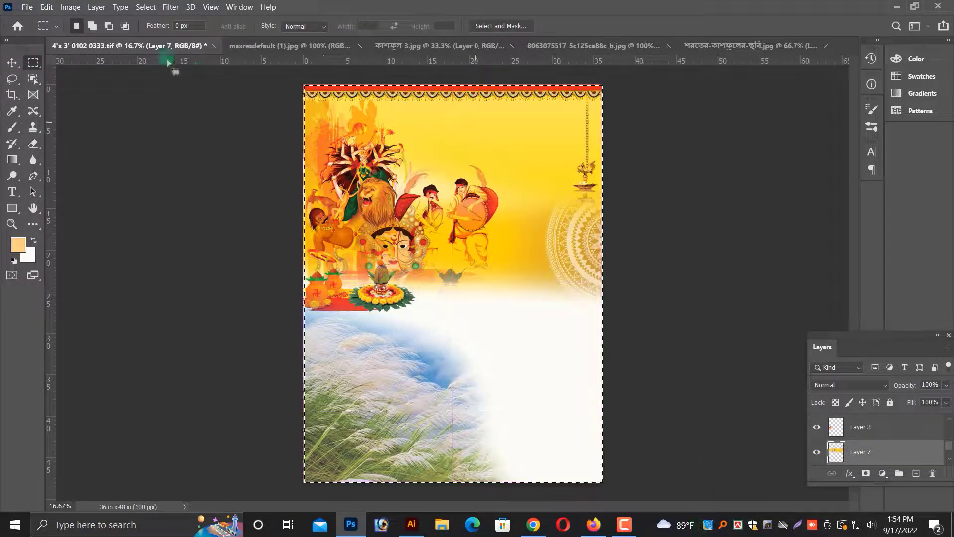
click(70, 7)
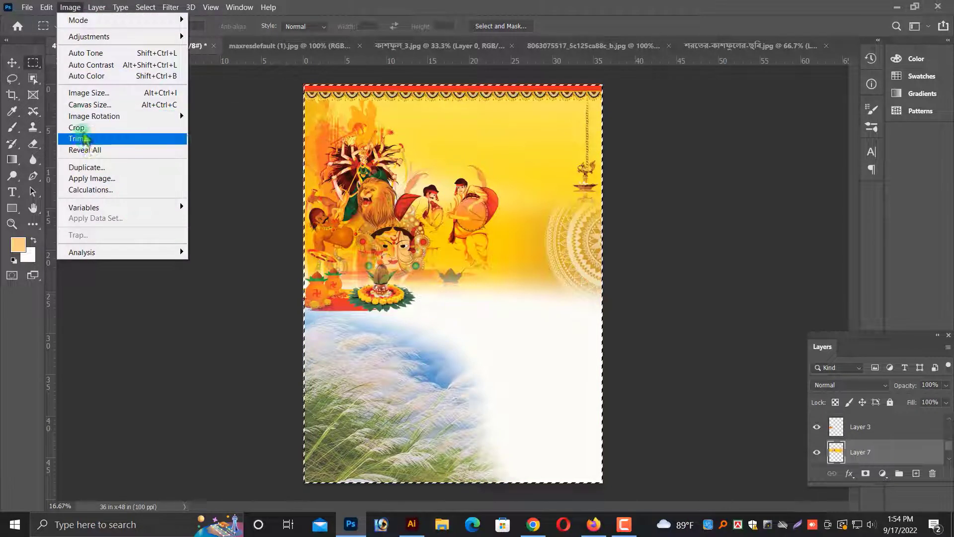
click(76, 127)
key(ctrl+d)
key(ctrl+s)
Select the Background layer and add a new empty layer above it.
key(v)
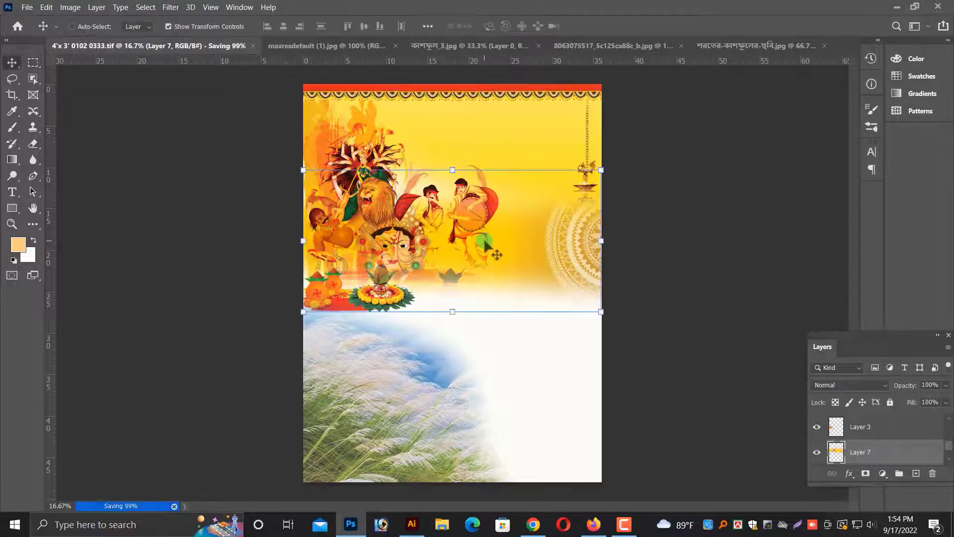
right_click(553, 392)
click(564, 399)
key(ctrl+plus)
drag(570, 404, 553, 332)
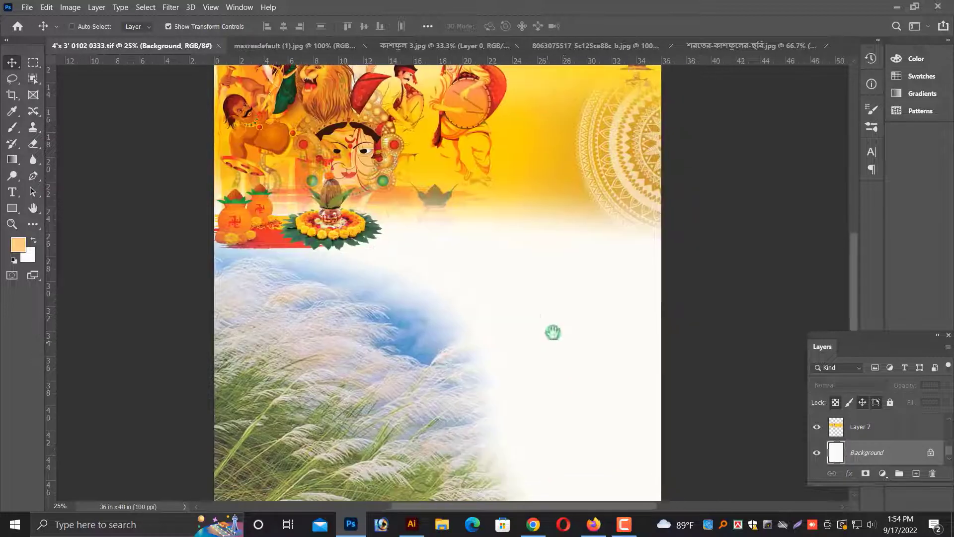
scroll(569, 353, down, 1)
right_click(575, 338)
scroll(377, 312, up, 1)
right_click(580, 320)
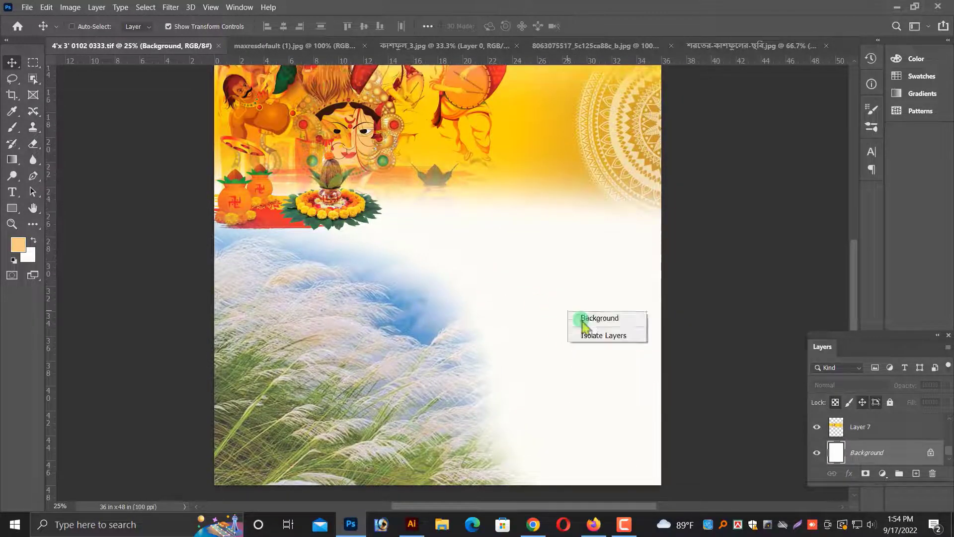
click(916, 473)
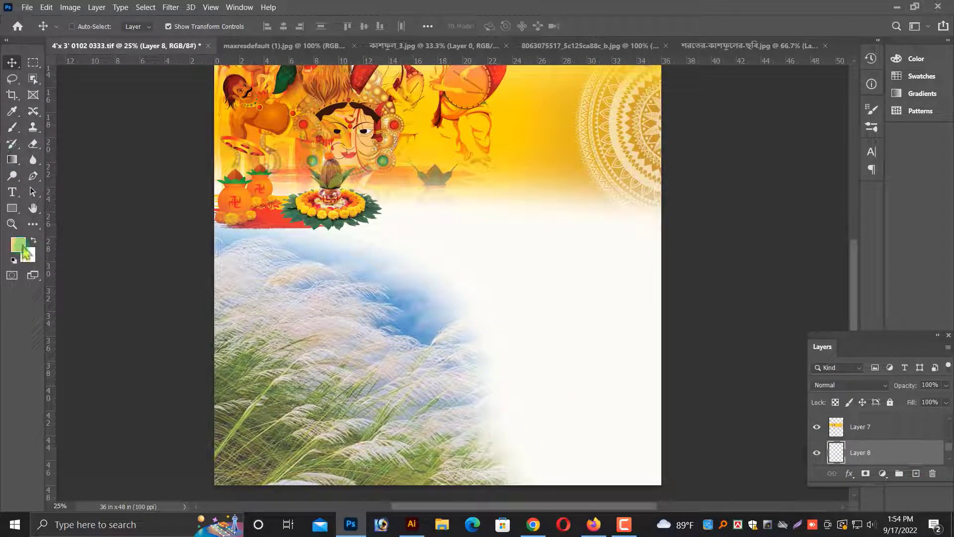
Choose the Brush tool and set the foreground colour to #ffebce.
click(12, 128)
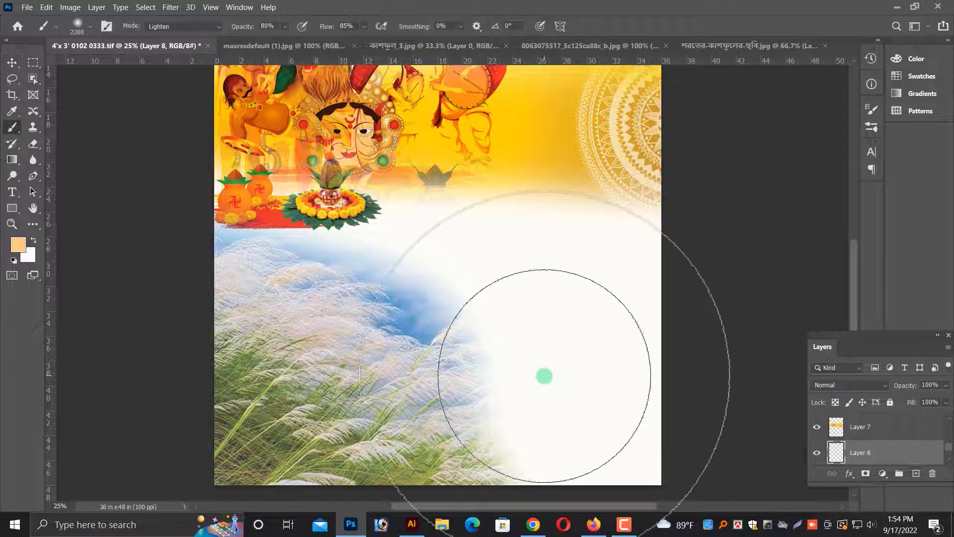
key(ctrl+minus)
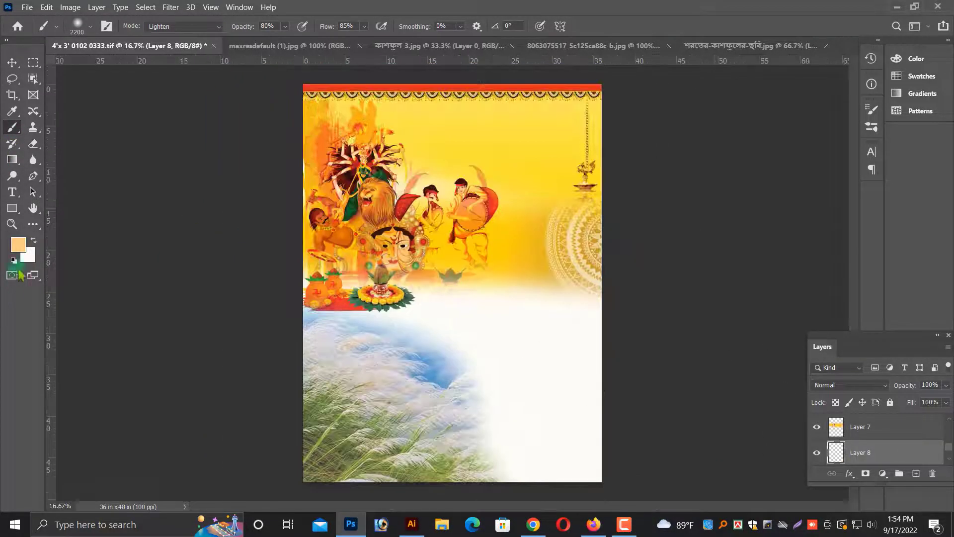
click(18, 244)
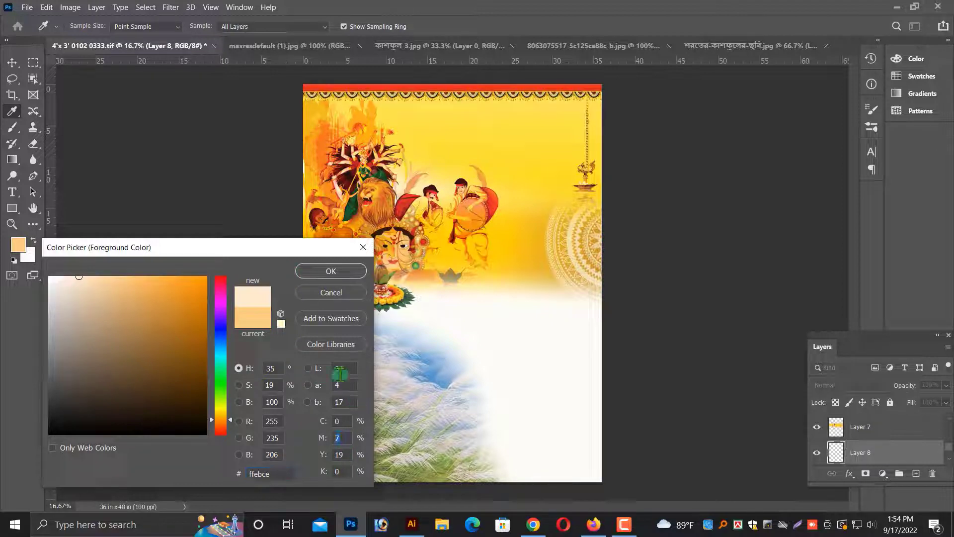
key(Return)
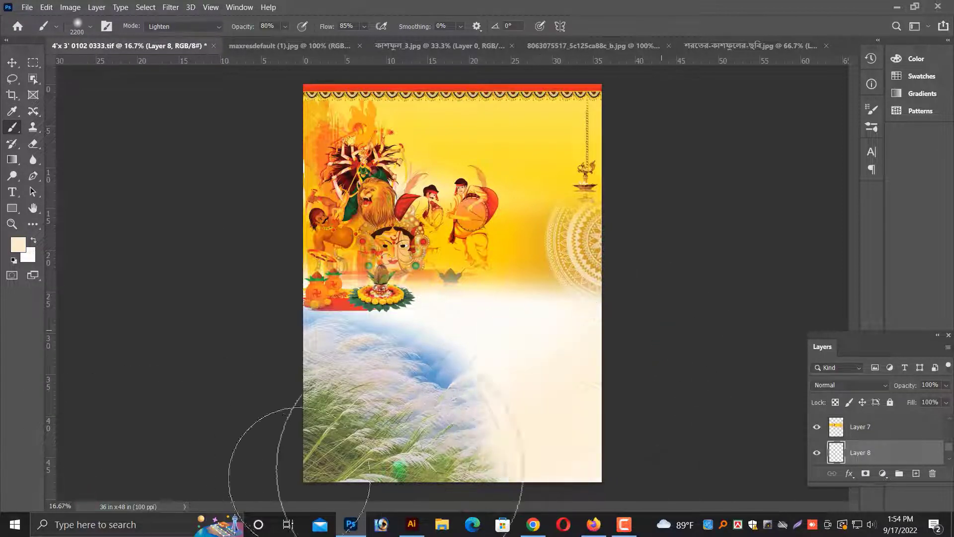
key(ctrl+z)
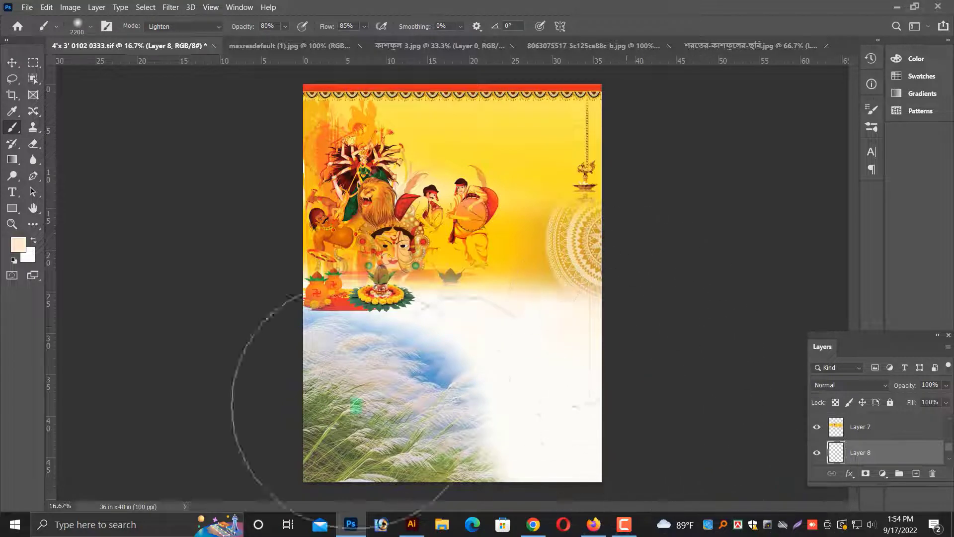
Paint soft cream strokes over the poster's lower white area on the new layer and save.
drag(356, 405, 766, 359)
drag(377, 415, 171, 401)
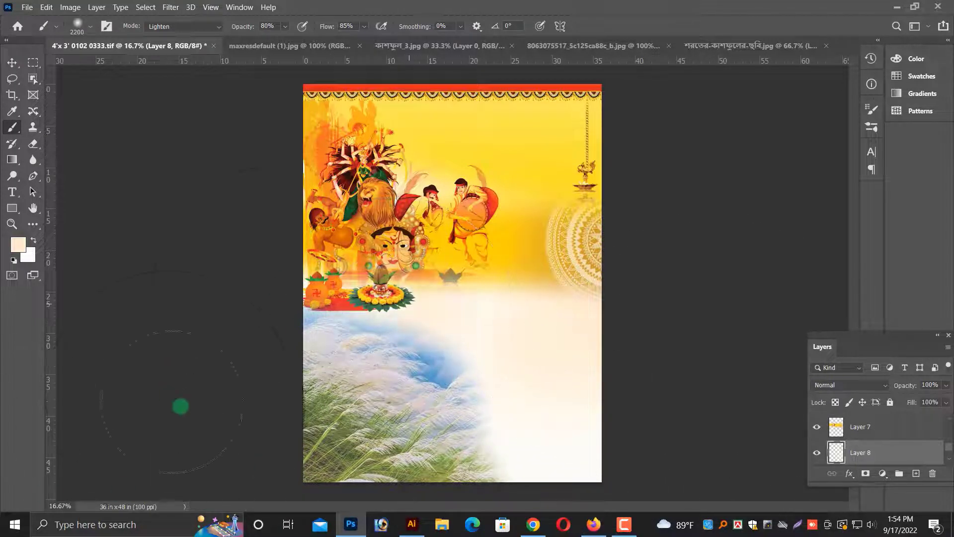
key(v)
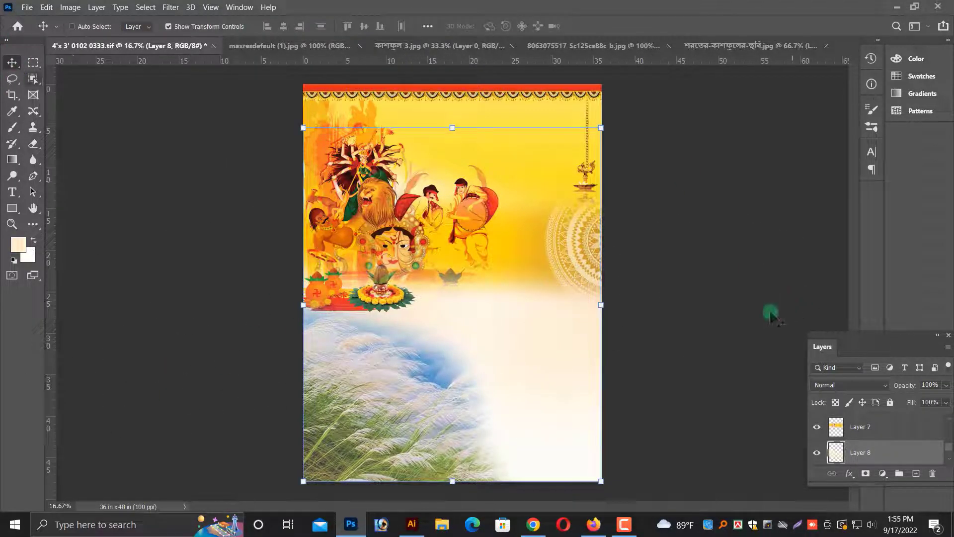
key(ctrl+s)
key(ctrl+plus)
key(ctrl+plus)
key(ctrl+plus)
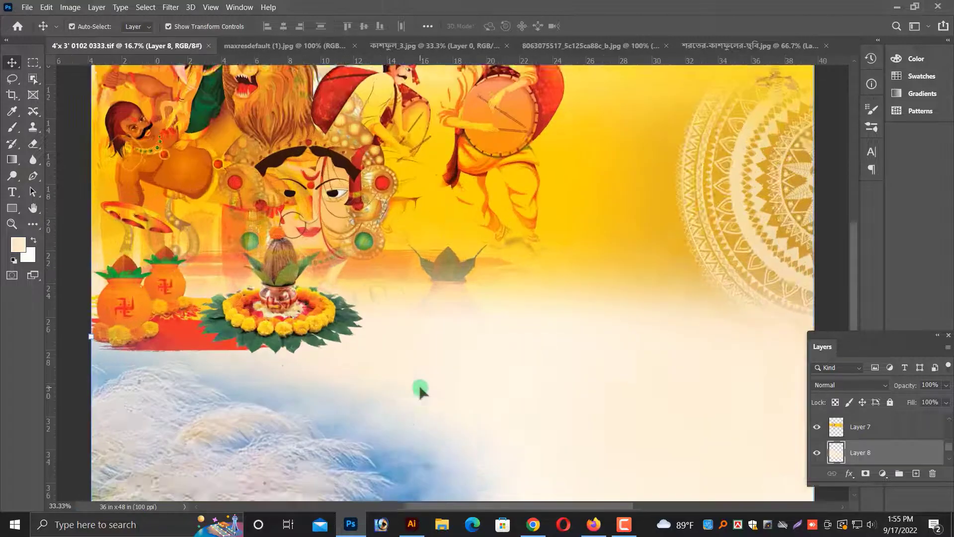
Paint one more soft cream stroke across the poster's lower area on the new layer.
drag(413, 320, 654, 368)
key(ctrl+plus)
Select the kalash pots layer and erase its lower edge so it fades into the cream area.
right_click(384, 434)
click(398, 440)
scroll(295, 291, down, 1)
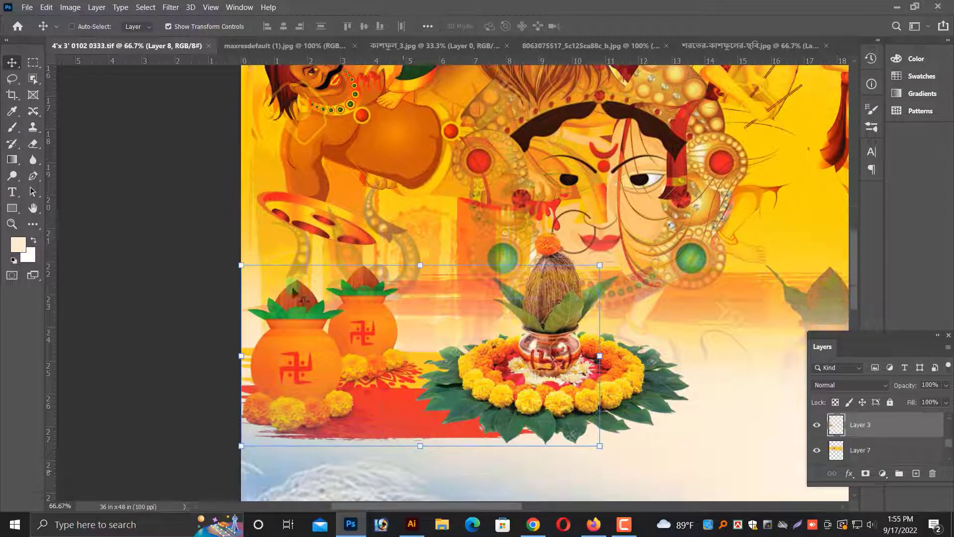
key(e)
scroll(298, 440, down, 2)
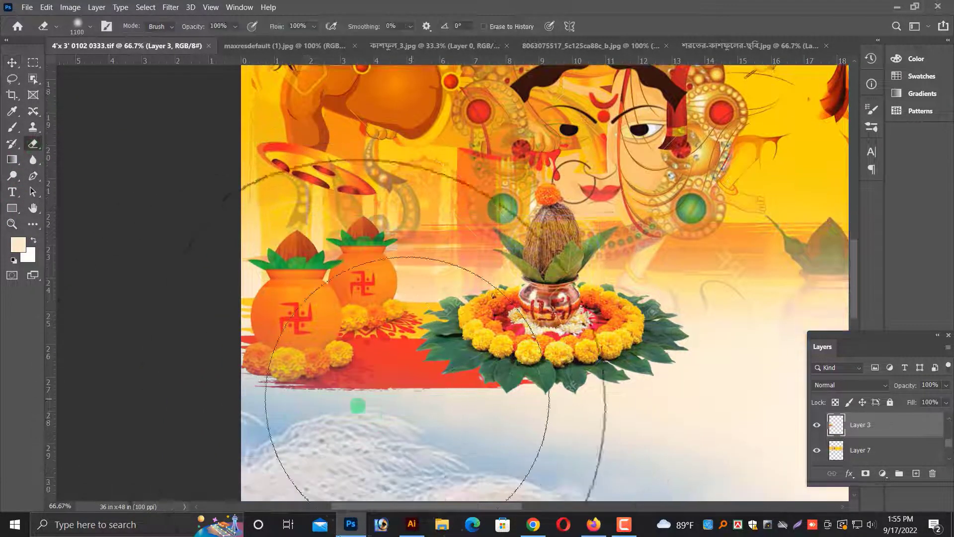
mouse_move(546, 417)
mouse_down()
mouse_move(154, 392)
mouse_move(187, 406)
mouse_move(604, 414)
mouse_move(354, 414)
mouse_up()
drag(491, 422, 153, 413)
key(v)
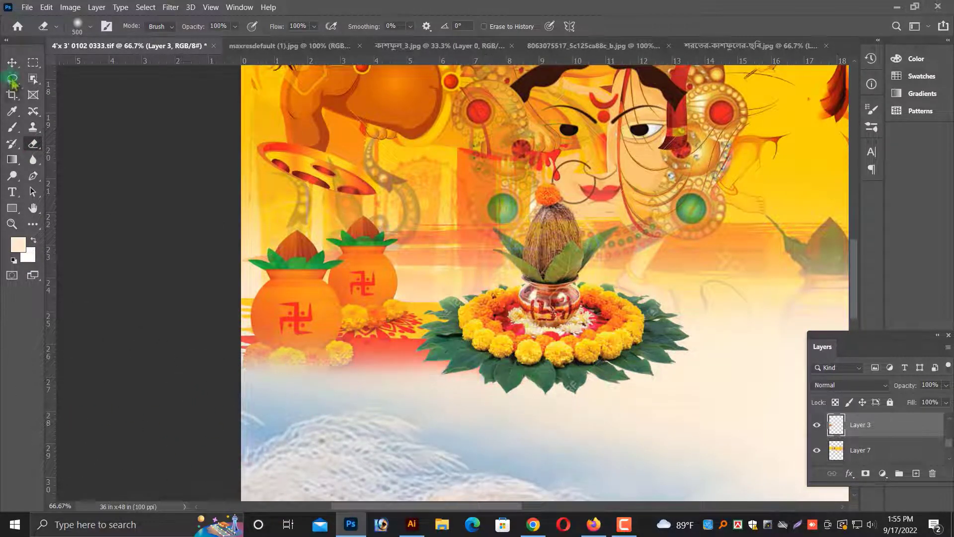
Shift the kalash pots layer and the large kalash layer slightly lower on the poster.
drag(350, 305, 351, 316)
key(ctrl+minus)
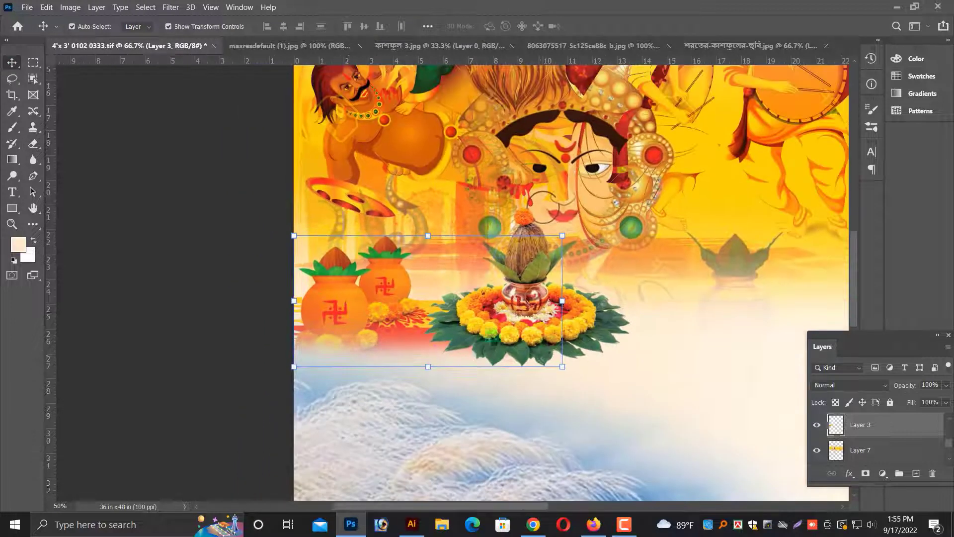
drag(553, 350, 552, 366)
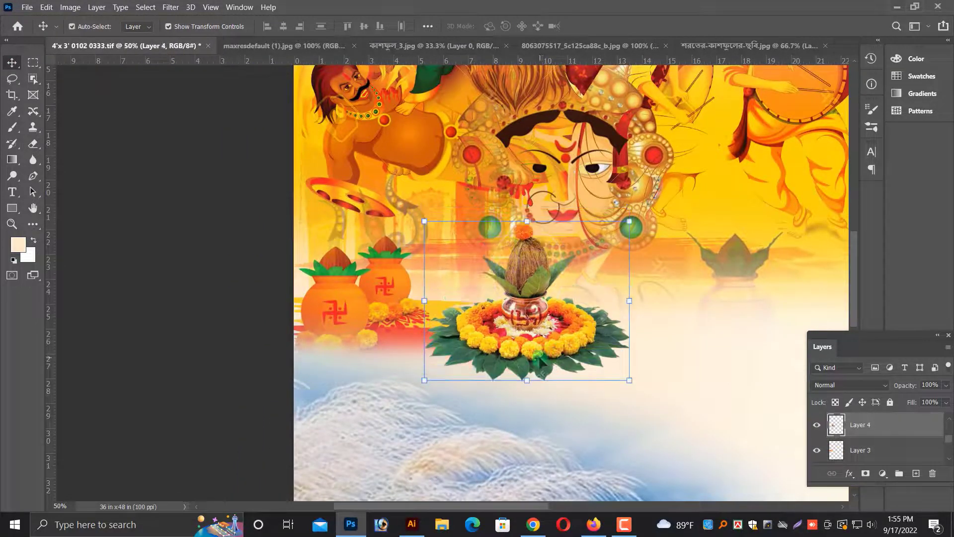
Erase the lower edge of the large kalash layer with a smaller soft eraser.
key(ctrl+plus)
click(32, 143)
scroll(499, 430, down, 2)
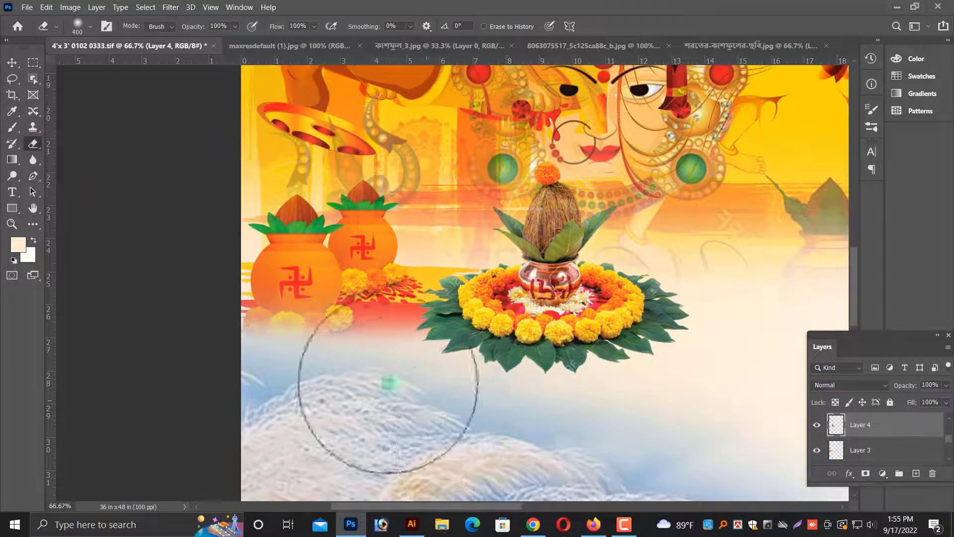
key(bracketleft)
mouse_move(427, 401)
mouse_down()
mouse_move(680, 383)
mouse_move(419, 383)
mouse_move(675, 416)
mouse_up()
scroll(677, 412, down, 2)
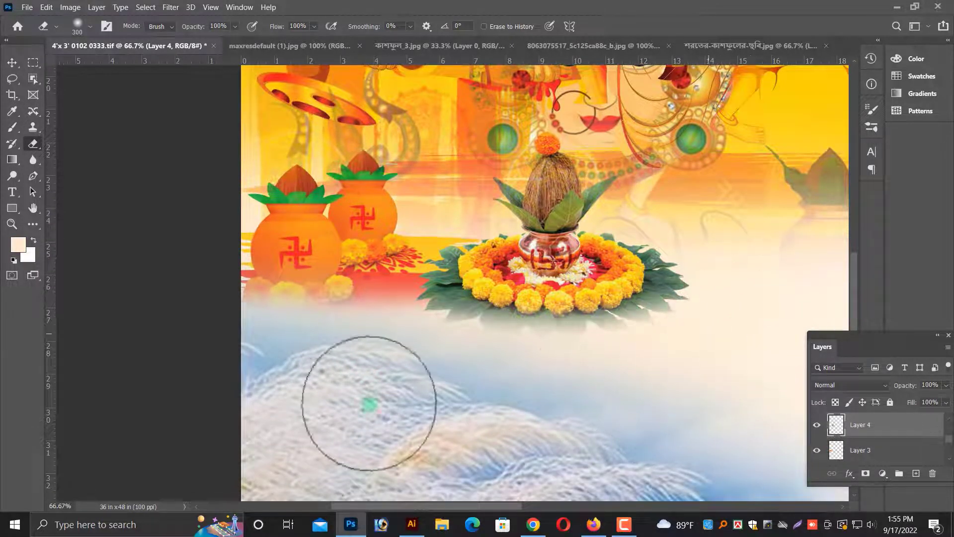
key(v)
Save the poster document.
key(ctrl+minus)
key(ctrl+minus)
key(ctrl+minus)
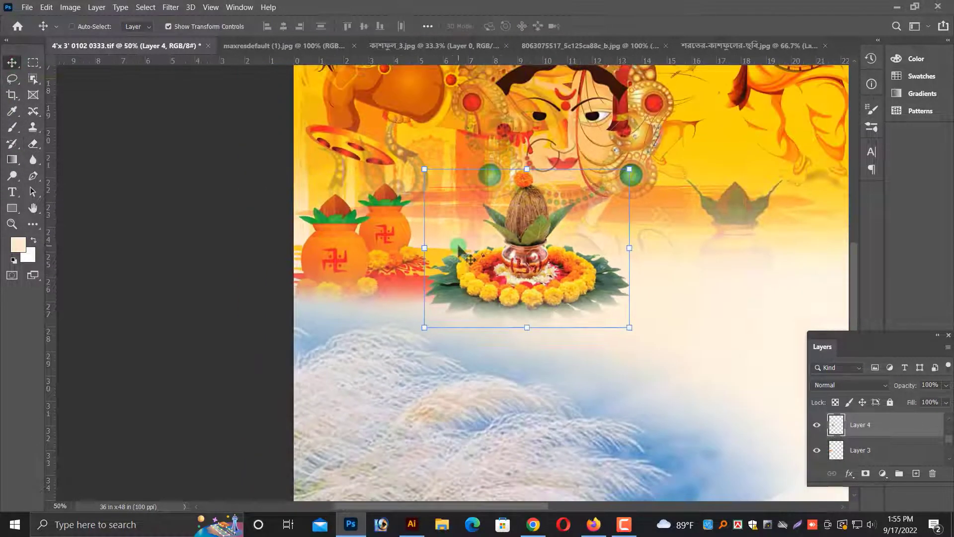
key(ctrl+s)
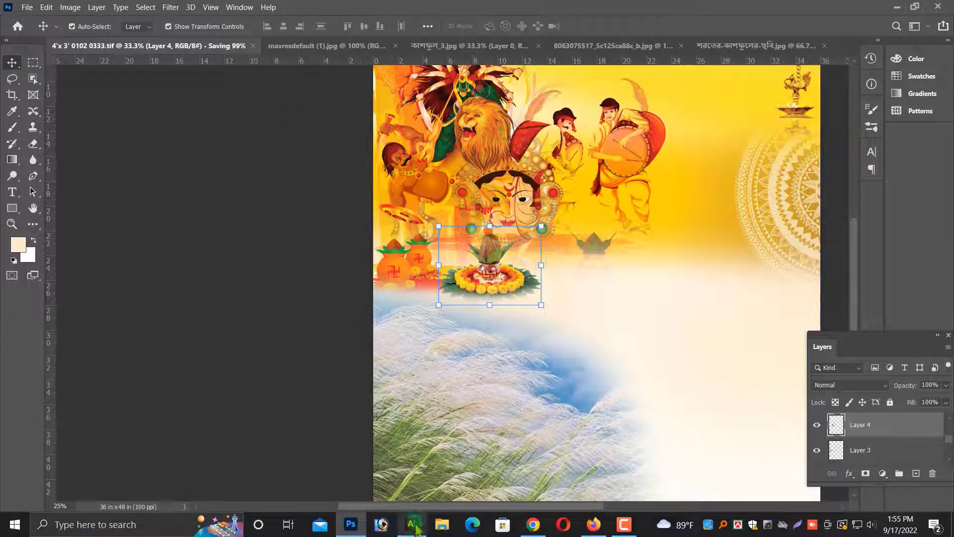
Switch to Illustrator and open the TIFF files 4'x 3' 0102 and 4'x 3' 0102 0333, converting layers to objects.
click(413, 524)
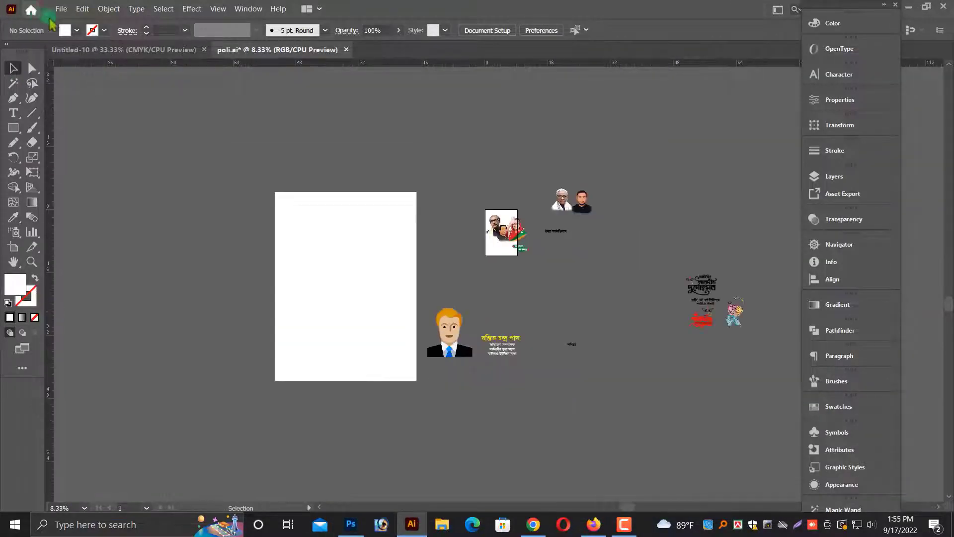
click(62, 9)
click(69, 43)
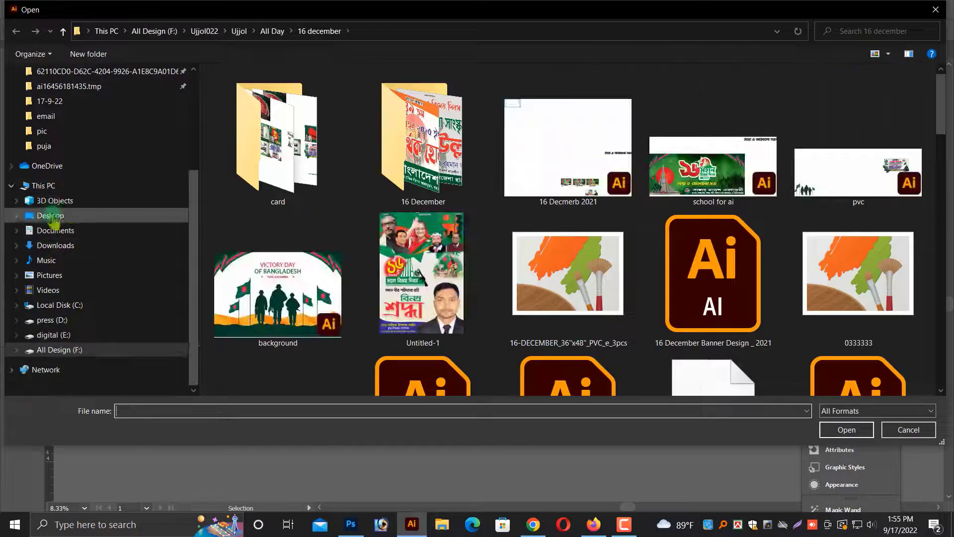
click(50, 215)
scroll(734, 249, down, 2)
click(712, 174)
ctrl+click(856, 171)
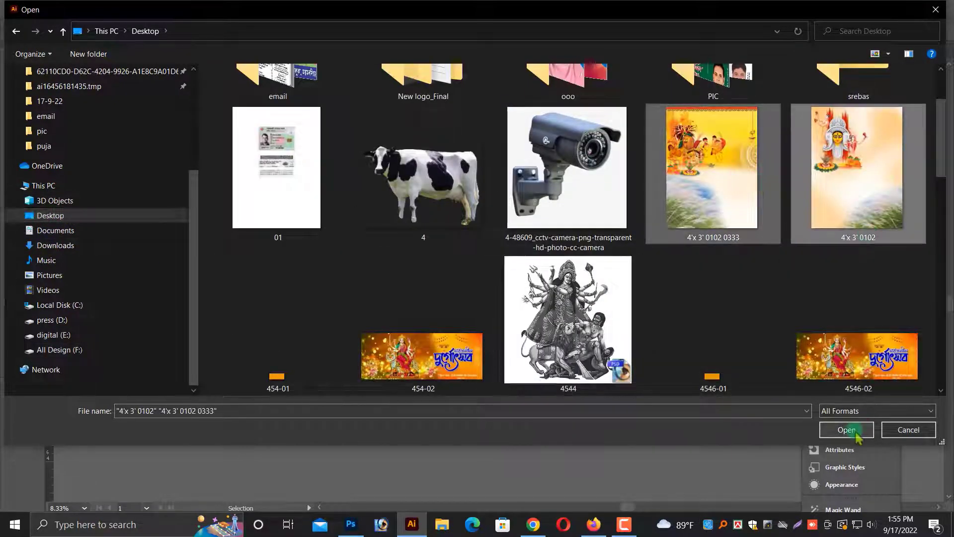
click(855, 433)
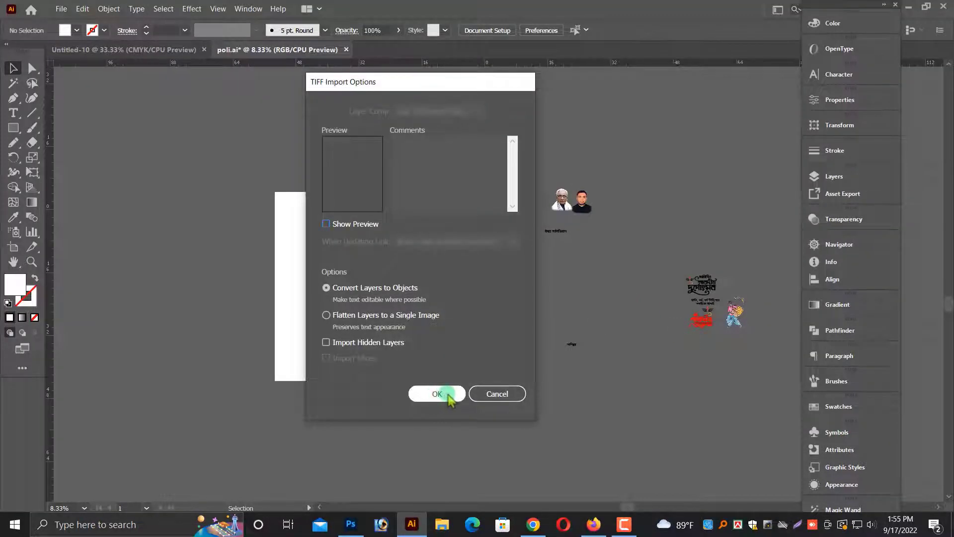
click(447, 393)
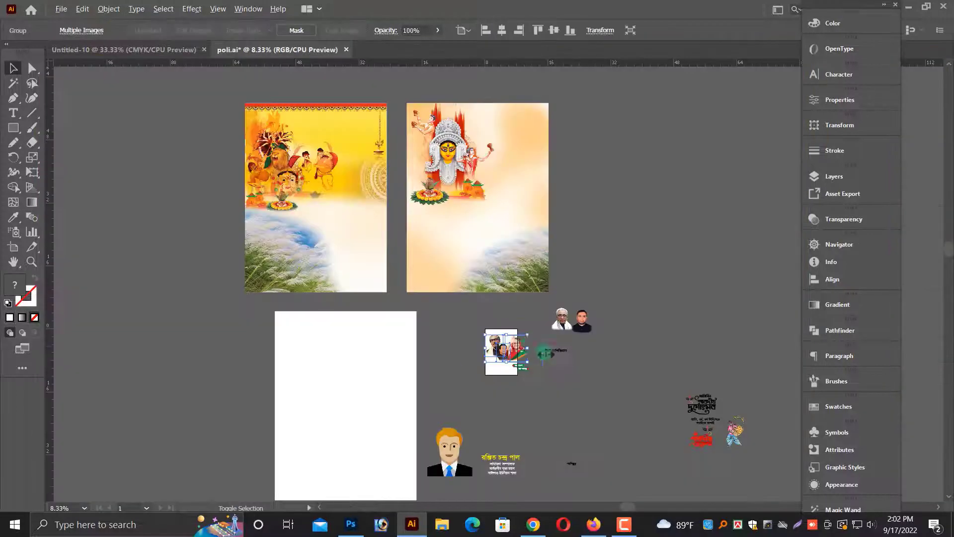
Move the three-portrait photo group to the second poster's top right corner and bring it to front.
drag(543, 340, 534, 127)
key(ctrl+equal)
key(ctrl+shift+bracketright)
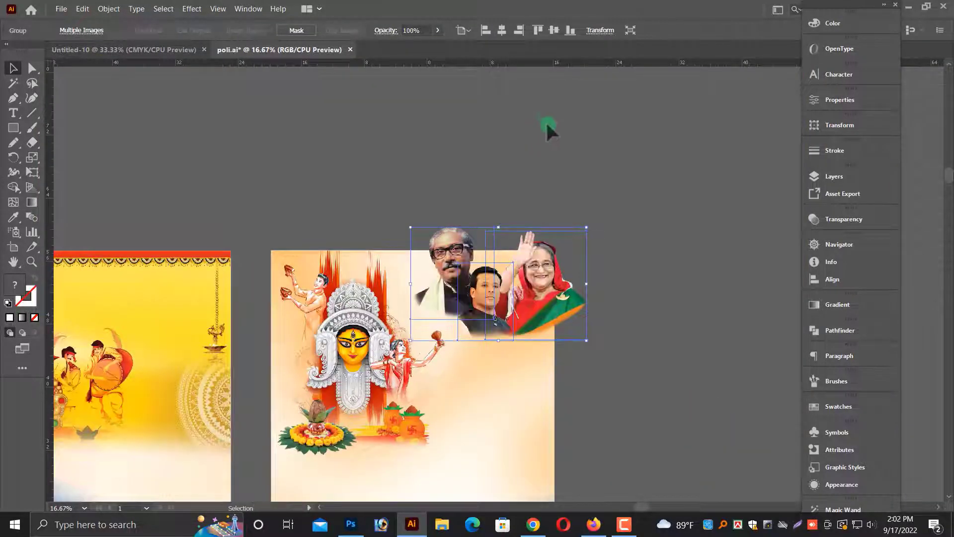
click(547, 126)
drag(578, 223, 716, 247)
click(734, 250)
click(581, 238)
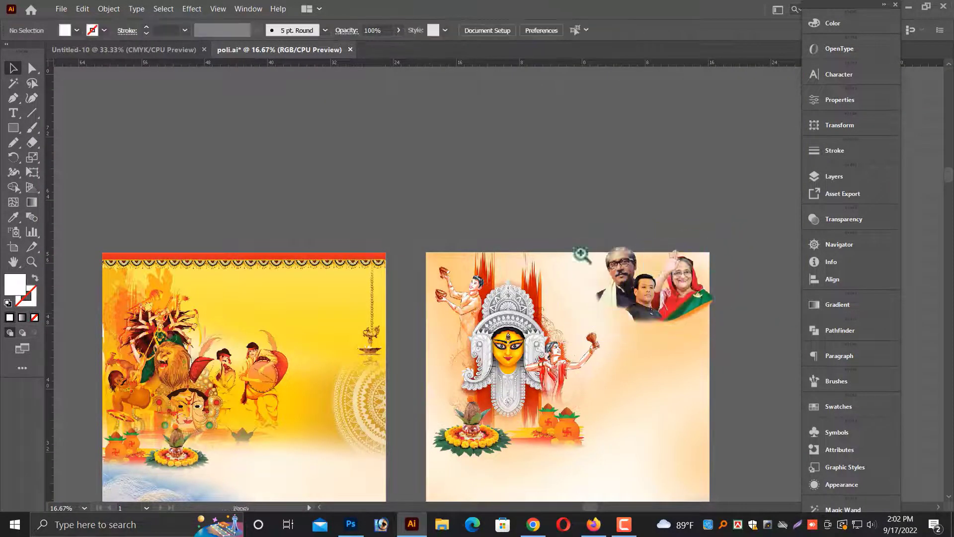
Nudge the three-portrait group slightly lower in the poster's top right corner.
drag(579, 249, 742, 351)
drag(656, 353, 645, 388)
click(704, 374)
key(ctrl+minus)
key(ctrl+minus)
key(ctrl+minus)
key(ctrl+minus)
key(ctrl+minus)
key(ctrl+minus)
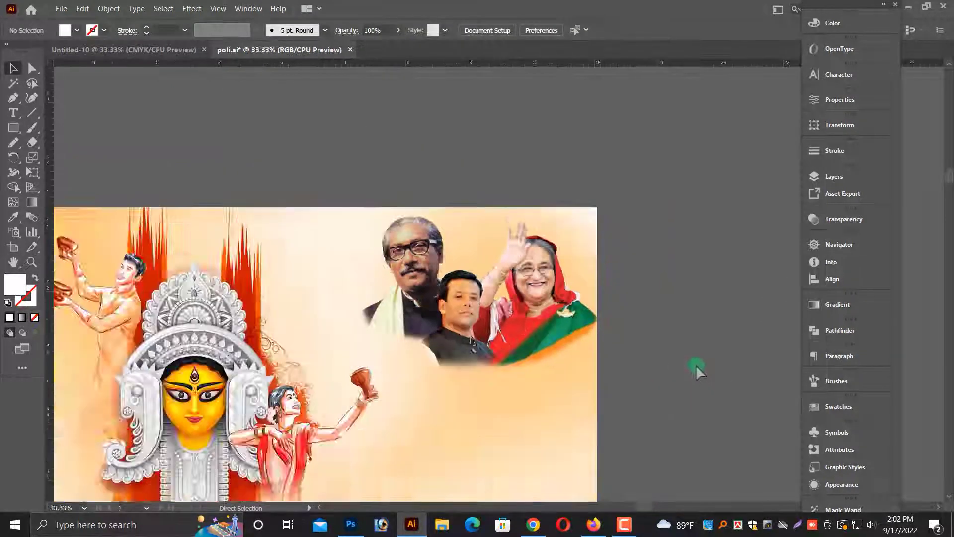
Move the two-portrait photo group onto the second poster below the top portraits.
scroll(692, 362, down, 3)
click(576, 412)
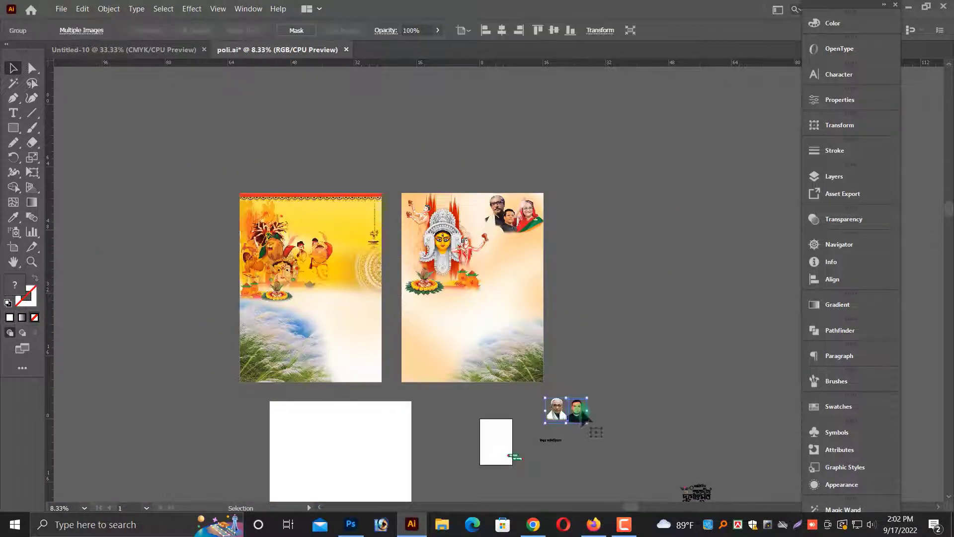
key(ctrl+plus)
key(ctrl+plus)
key(ctrl+plus)
drag(539, 266, 529, 266)
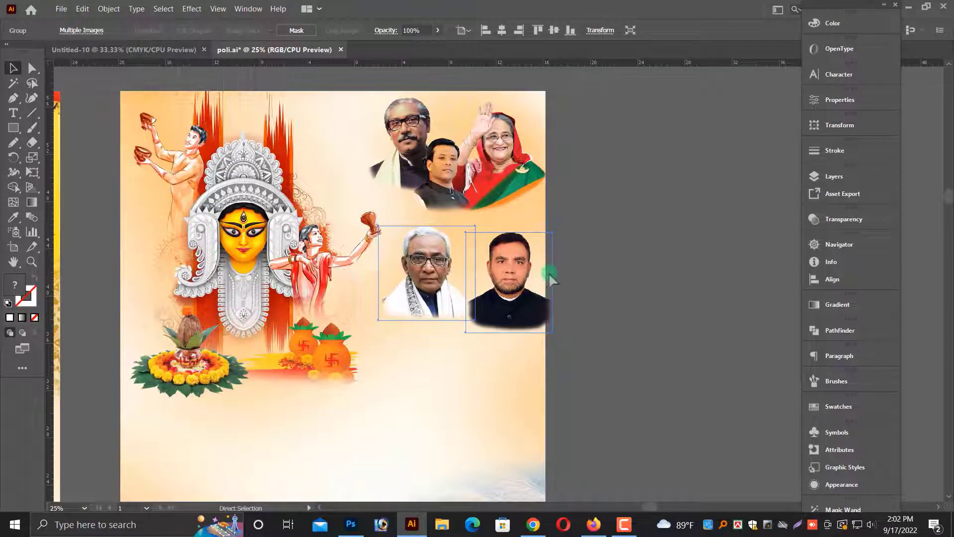
Reflect the two-portrait group across a vertical axis and move it slightly up.
key(ctrl+plus)
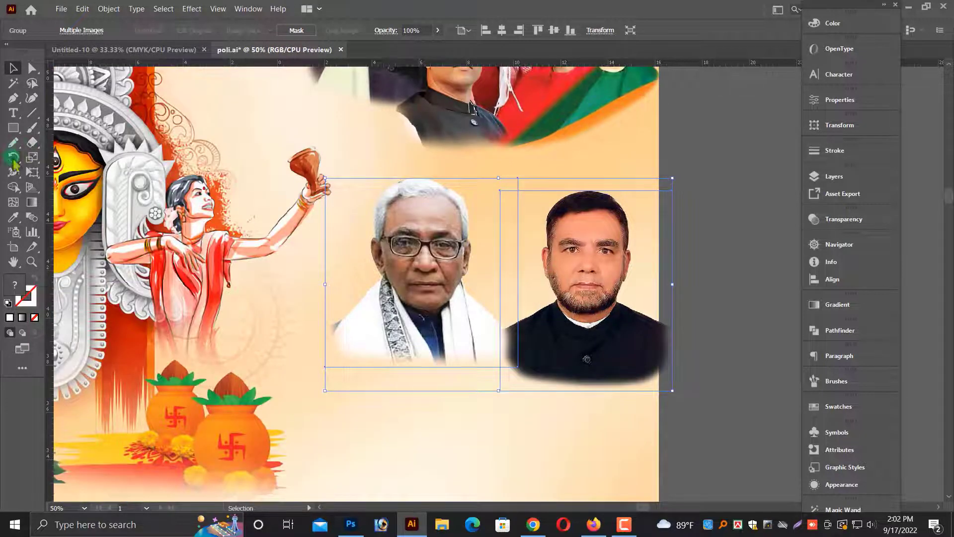
drag(13, 158, 44, 172)
key(Return)
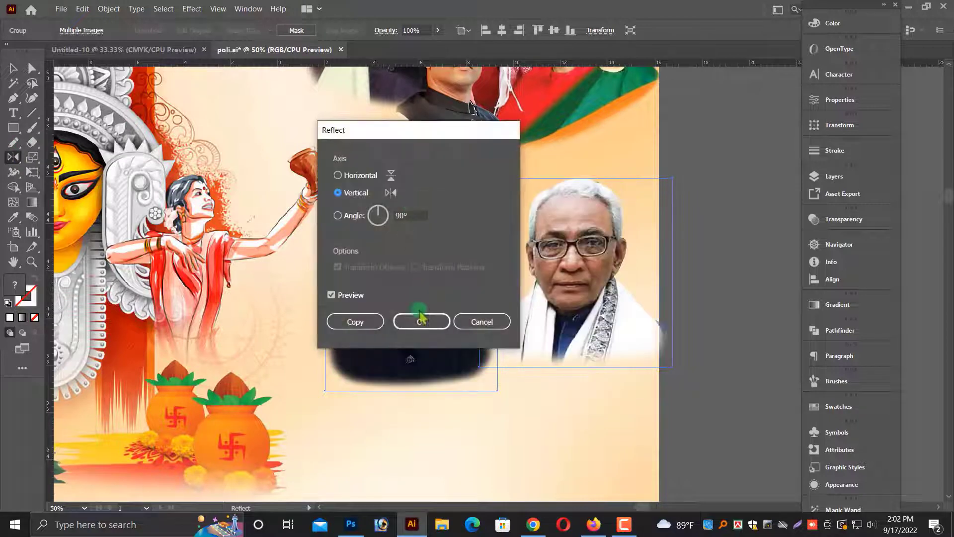
click(419, 318)
drag(611, 302, 605, 272)
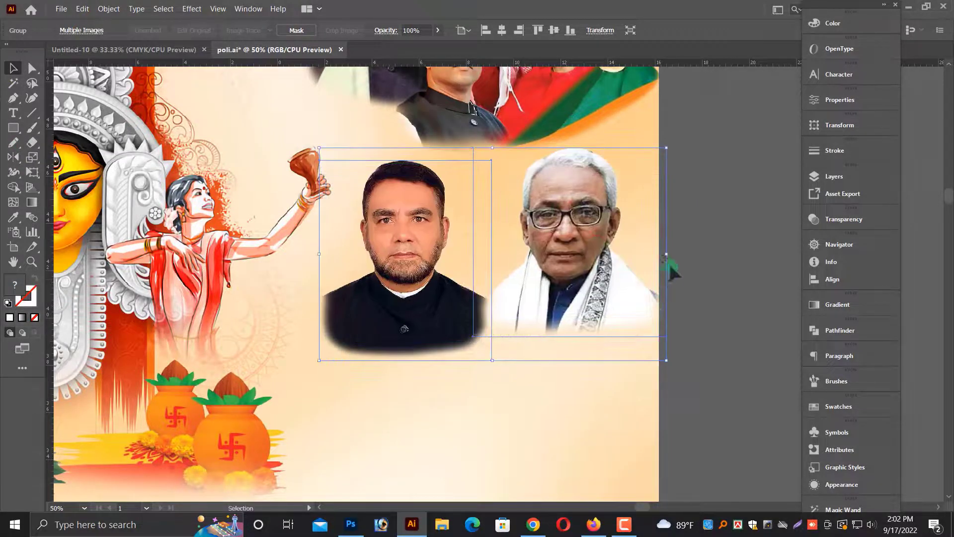
click(711, 264)
Move the জয় বাংলা / জয় বঙ্গবন্ধু banner group up beside the second poster.
key(ctrl+minus)
key(ctrl+minus)
key(ctrl+minus)
key(ctrl+minus)
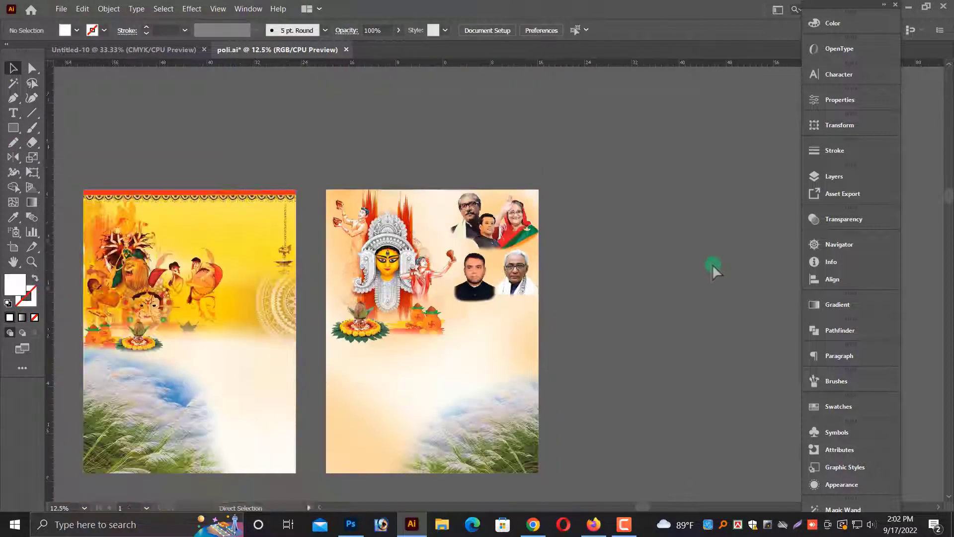
drag(698, 284, 714, 223)
click(559, 442)
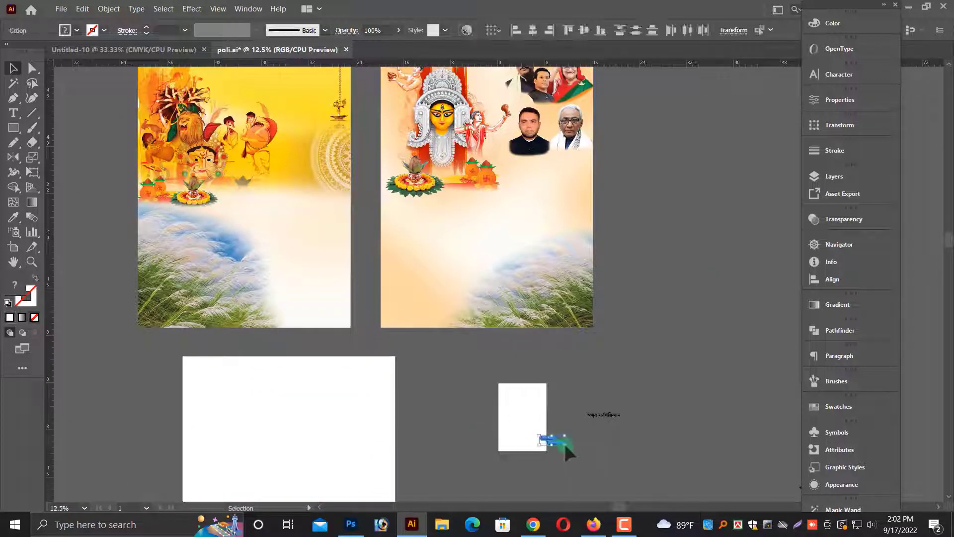
drag(631, 444, 649, 444)
drag(563, 428, 662, 170)
drag(663, 170, 464, 134)
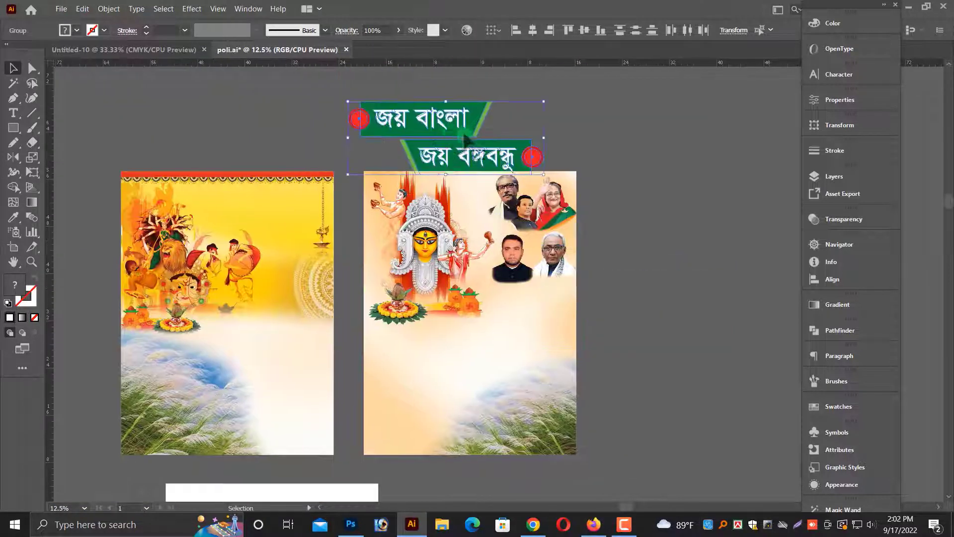
click(584, 144)
drag(318, 75, 591, 219)
Scale the banner group down to a smaller size.
drag(627, 264, 584, 202)
click(462, 180)
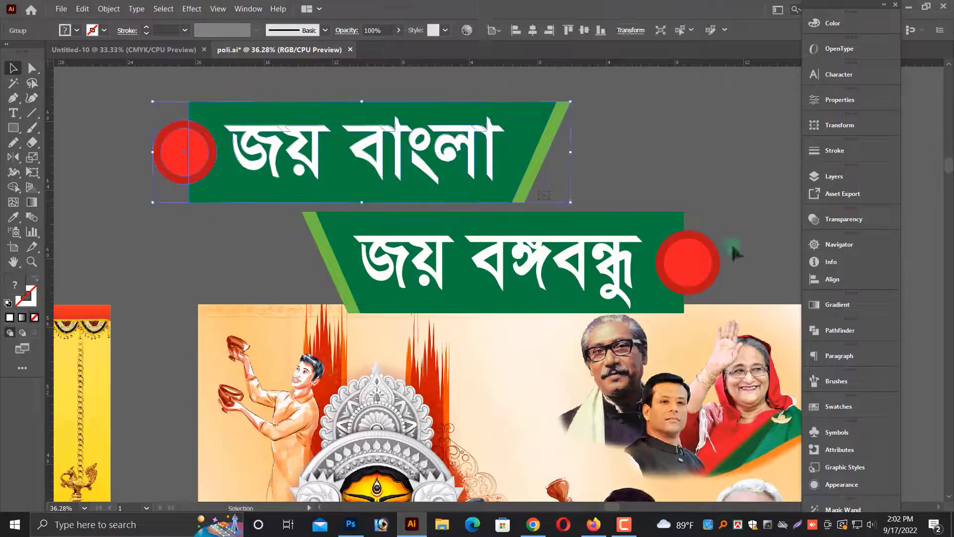
shift+click(656, 259)
drag(720, 208, 566, 196)
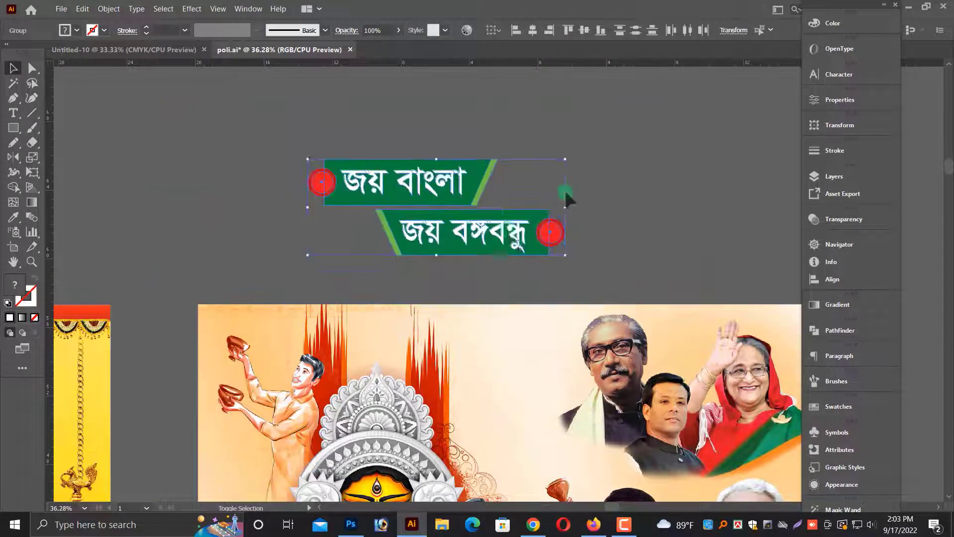
Scale the banner group smaller and place it at the second poster's top right corner.
scroll(557, 196, down, 1)
drag(488, 190, 490, 287)
drag(568, 280, 495, 261)
key(alt+space)
drag(595, 270, 477, 229)
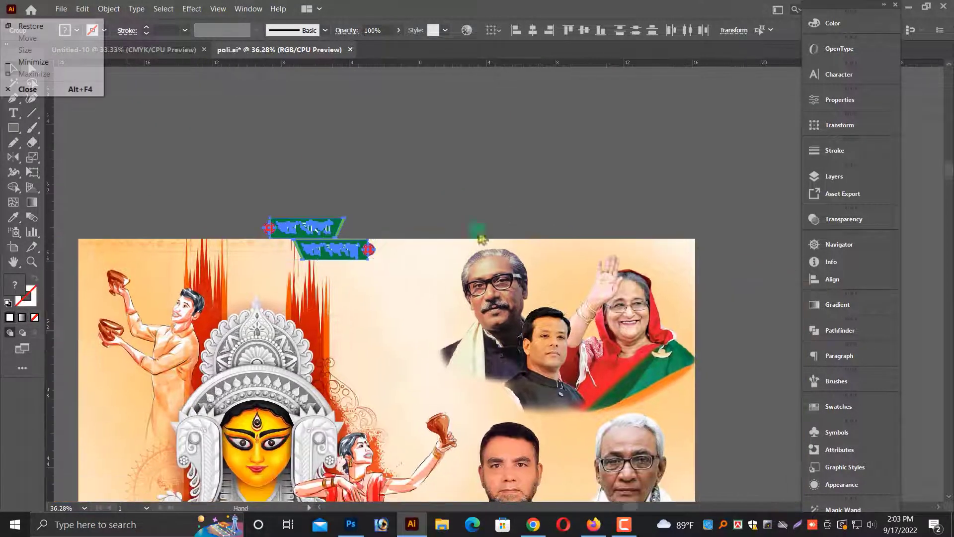
drag(445, 274, 375, 278)
key(alt+space)
drag(374, 277, 643, 265)
Fine-tune the banner group's position inside the poster's top right corner.
key(ctrl+plus)
key(ctrl+plus)
key(ctrl+plus)
key(ctrl+plus)
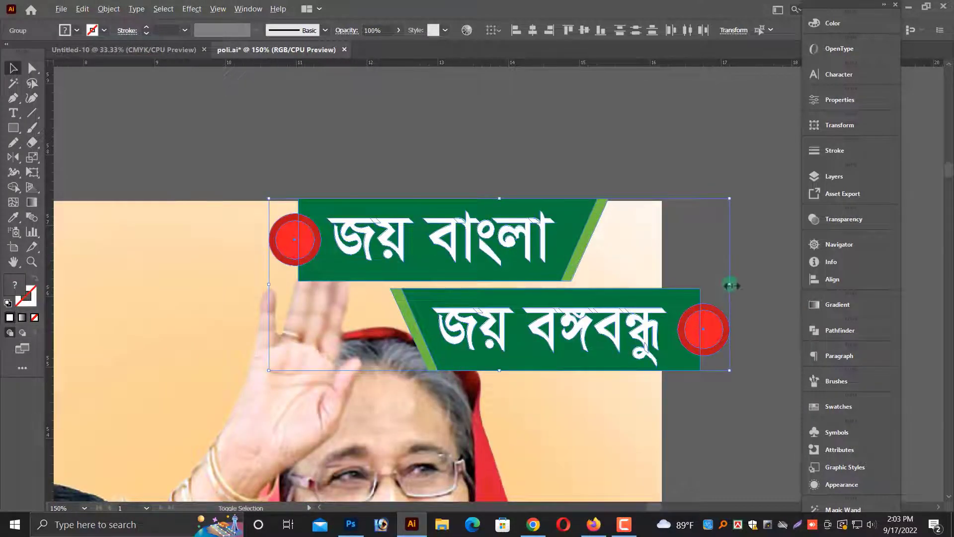
key(ctrl+plus)
drag(552, 253, 566, 231)
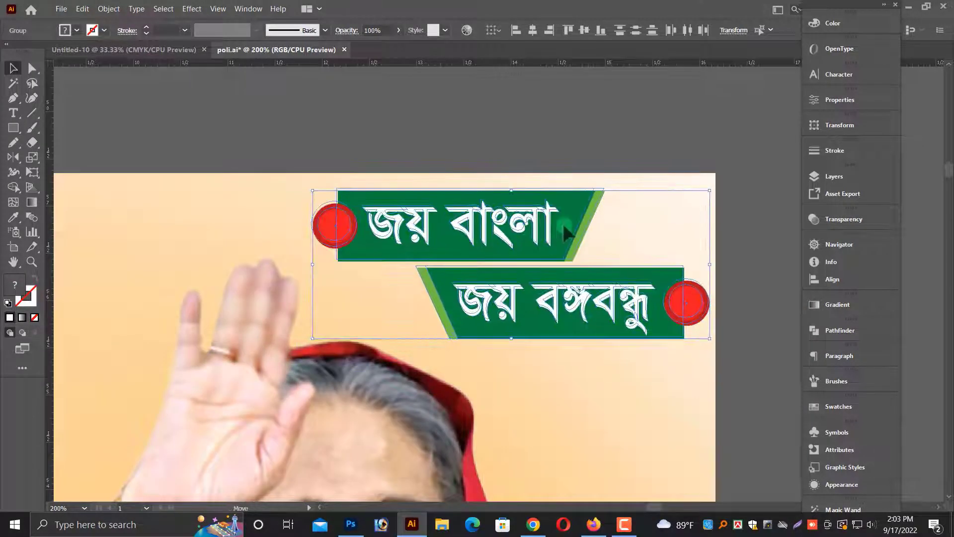
click(722, 312)
Move the ঈশ্বর সর্বশক্তিমান text line onto the top centre of the second poster.
key(ctrl+minus)
key(ctrl+minus)
key(ctrl+minus)
key(ctrl+minus)
key(ctrl+minus)
key(ctrl+minus)
key(ctrl+minus)
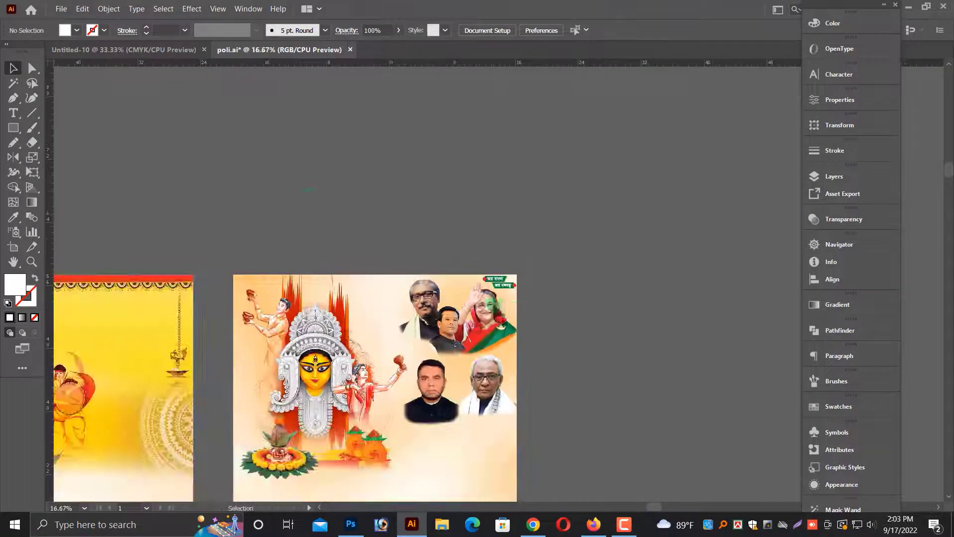
key(ctrl+minus)
key(ctrl+minus)
key(ctrl+minus)
click(534, 401)
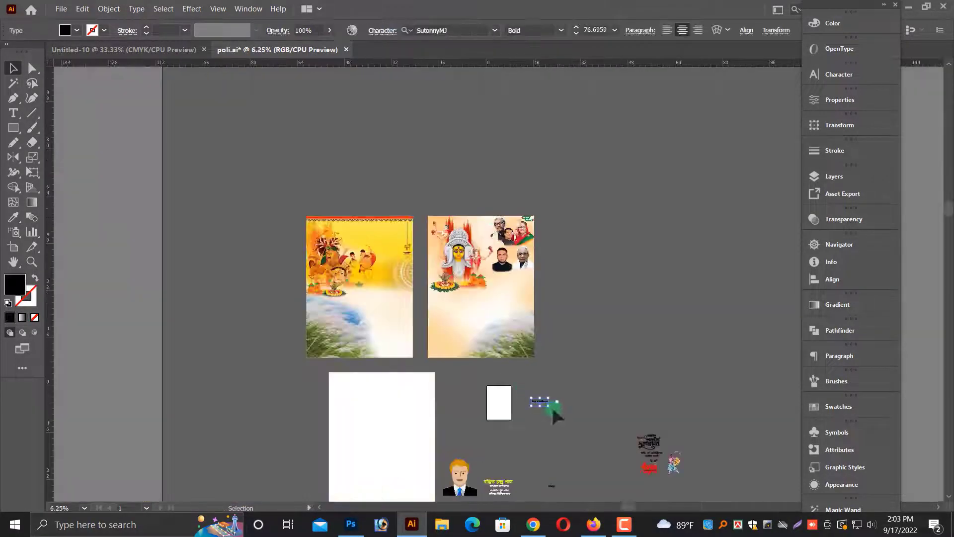
drag(538, 222, 537, 234)
drag(548, 367, 548, 379)
drag(572, 401, 365, 410)
drag(440, 408, 420, 408)
drag(382, 401, 405, 398)
click(417, 312)
Review the second poster's arrangement of portraits, banner and heading.
key(ctrl+minus)
key(ctrl+minus)
key(ctrl+minus)
key(ctrl+minus)
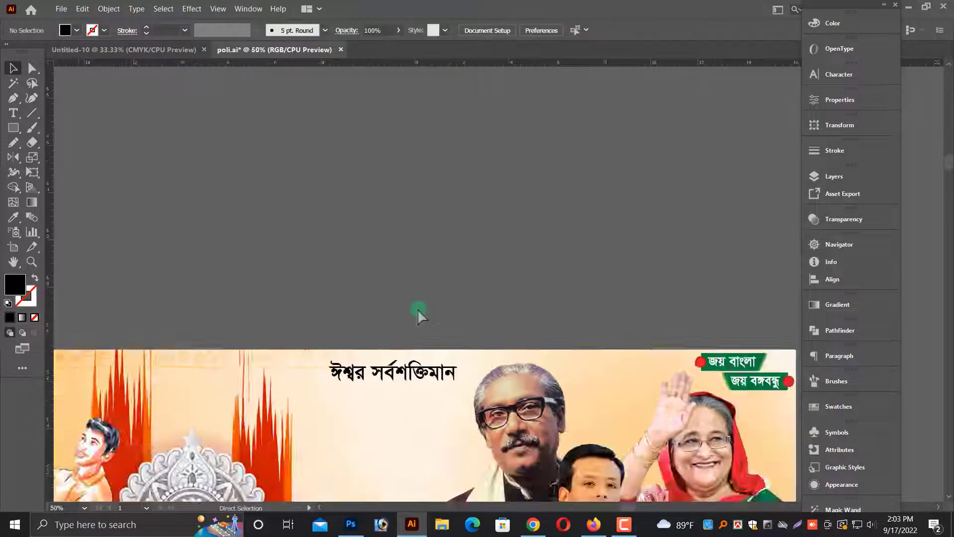
scroll(429, 326, down, 1)
click(519, 357)
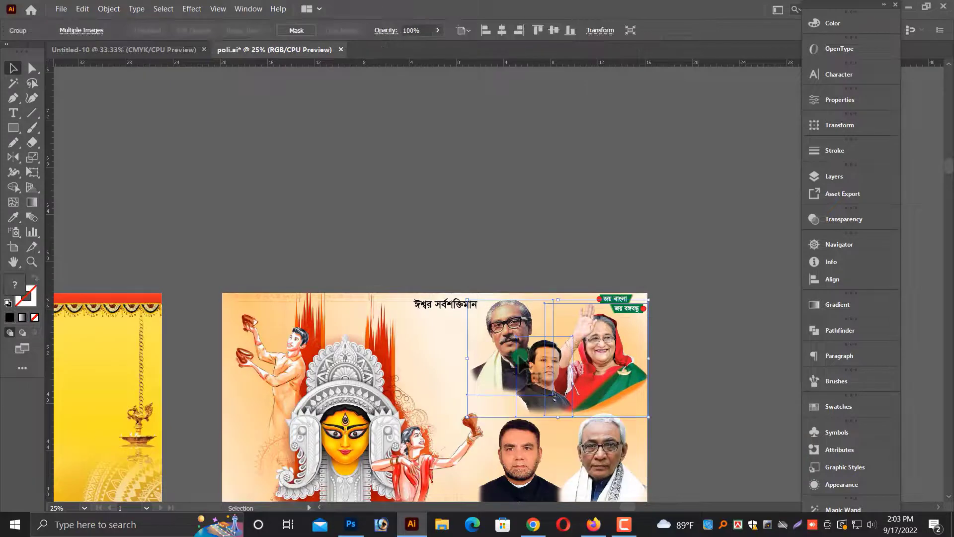
click(559, 244)
key(ctrl+minus)
Move the loose heading, greeting and drummer artwork up onto the pasteboard beside the second poster.
key(ctrl+minus)
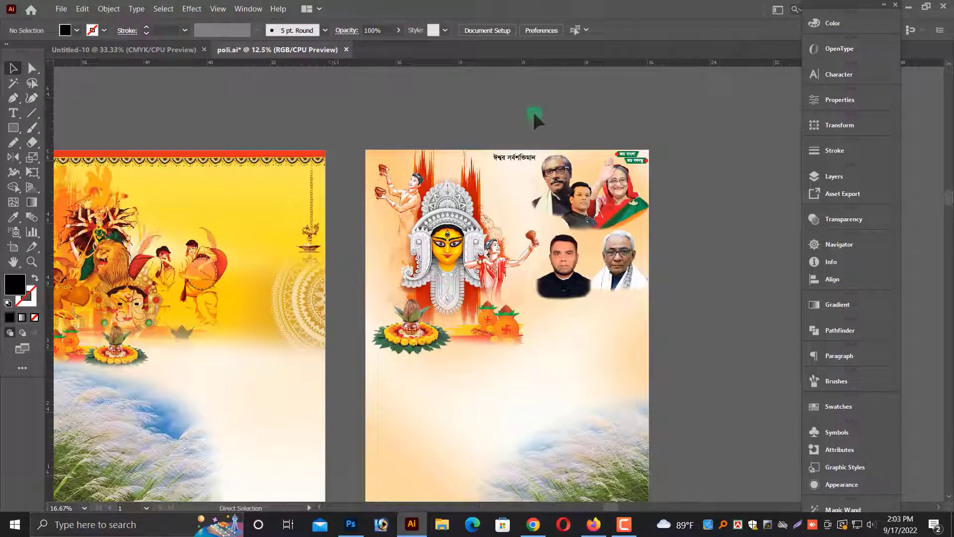
drag(450, 134, 455, 92)
scroll(483, 316, down, 10)
scroll(482, 317, up, 4)
key(ctrl+minus)
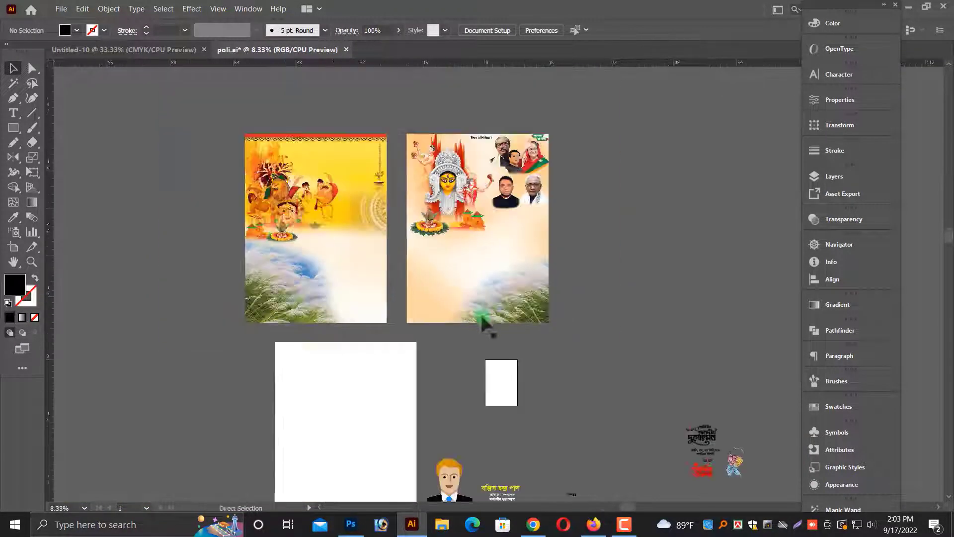
scroll(481, 318, down, 7)
scroll(604, 386, up, 1)
drag(754, 449, 608, 230)
drag(631, 295, 617, 172)
click(590, 356)
scroll(590, 356, up, 2)
drag(809, 295, 810, 296)
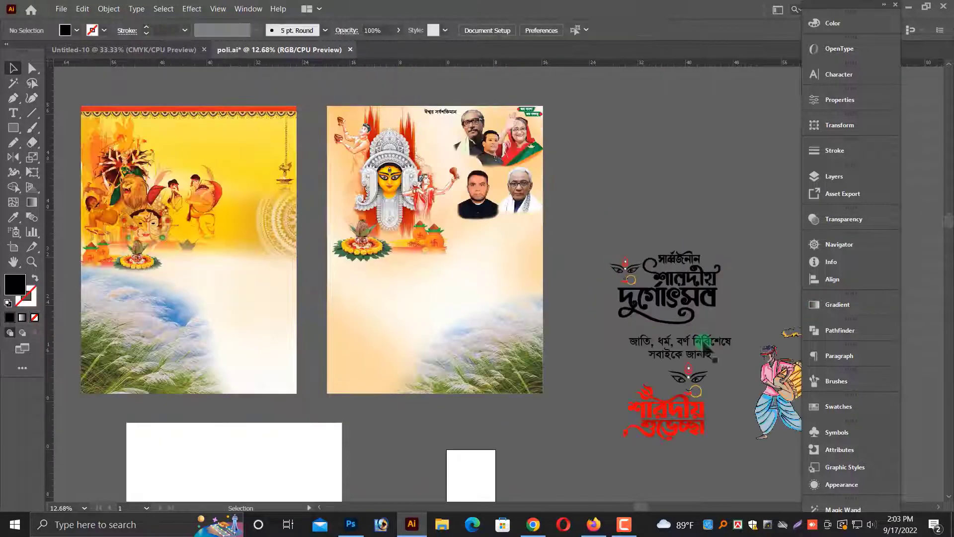
Place the dhak drummer illustration on the second poster's right side below the portraits.
key(alt+space)
drag(677, 402, 619, 383)
drag(717, 323, 463, 240)
key(ctrl+z)
drag(366, 171, 646, 264)
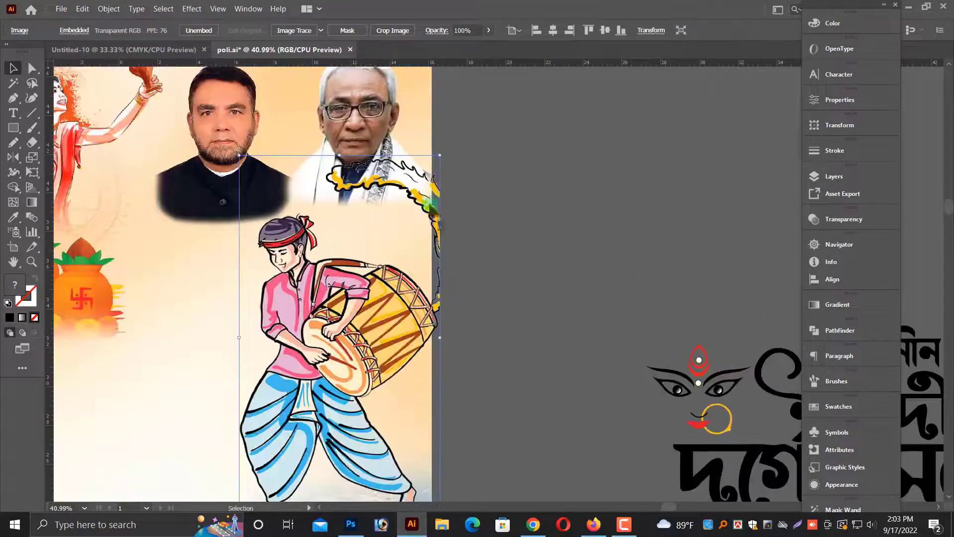
Scale the drummer illustration down and nudge it into place at the poster's right edge.
drag(440, 155, 414, 224)
scroll(412, 228, down, 2)
drag(367, 318, 384, 318)
click(468, 317)
scroll(424, 322, down, 1)
click(374, 288)
scroll(276, 451, down, 2)
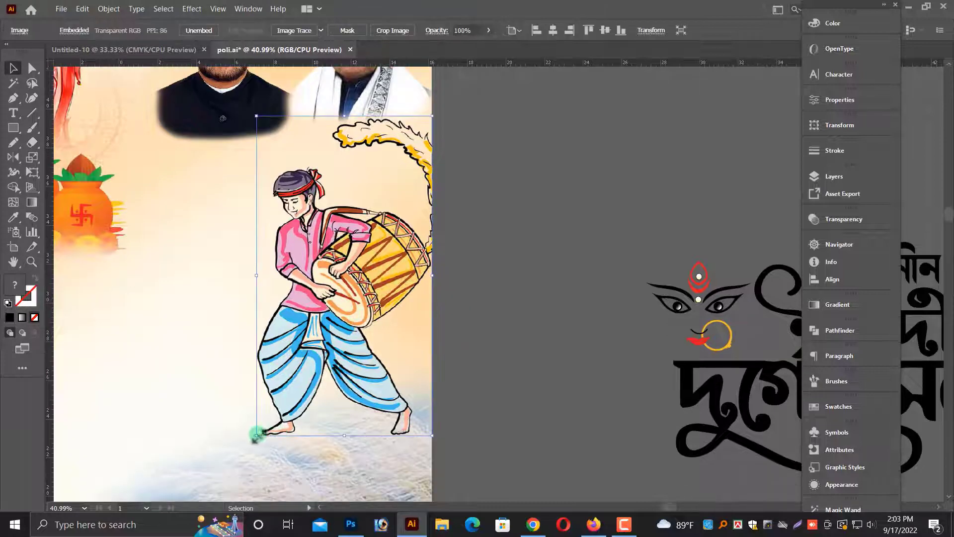
drag(256, 435, 265, 420)
click(531, 387)
scroll(536, 386, down, 4)
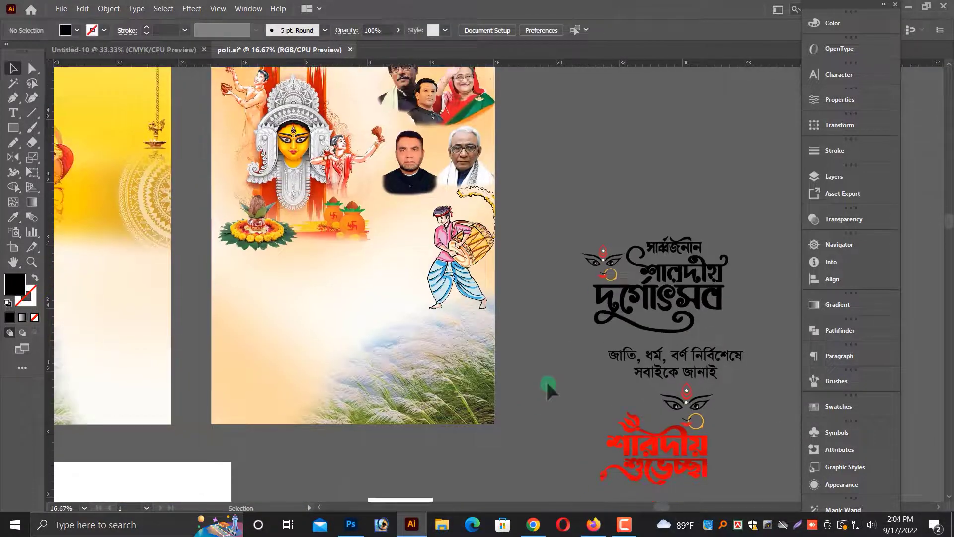
Delete the large white rectangle lying below the posters.
scroll(547, 382, down, 1)
scroll(570, 382, down, 5)
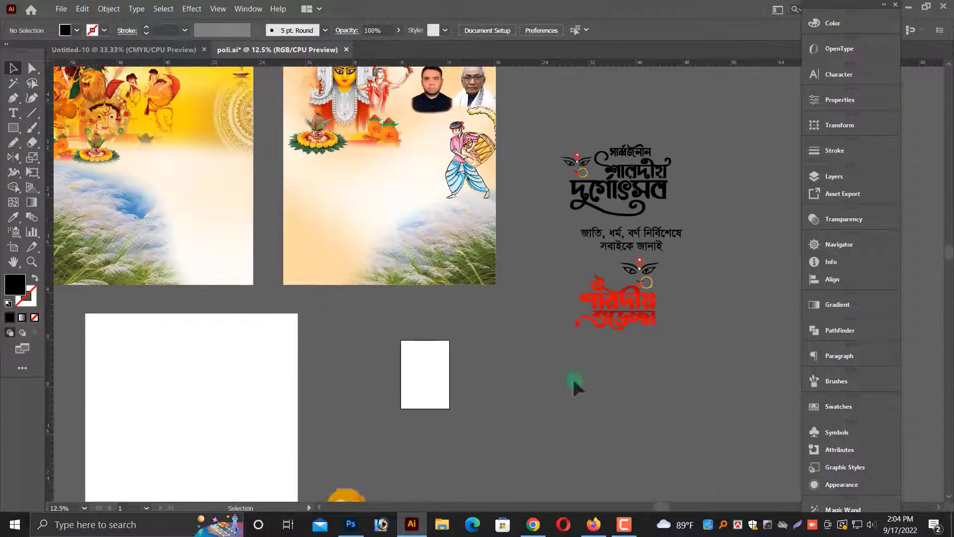
drag(169, 301, 403, 449)
key(ctrl+z)
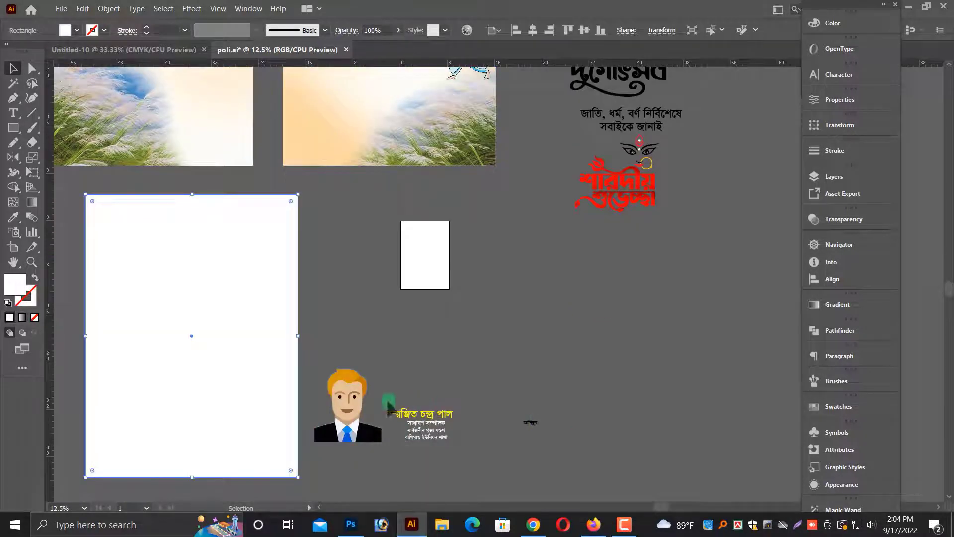
key(Delete)
Move the cartoon portrait onto the second poster's lower left area.
click(372, 414)
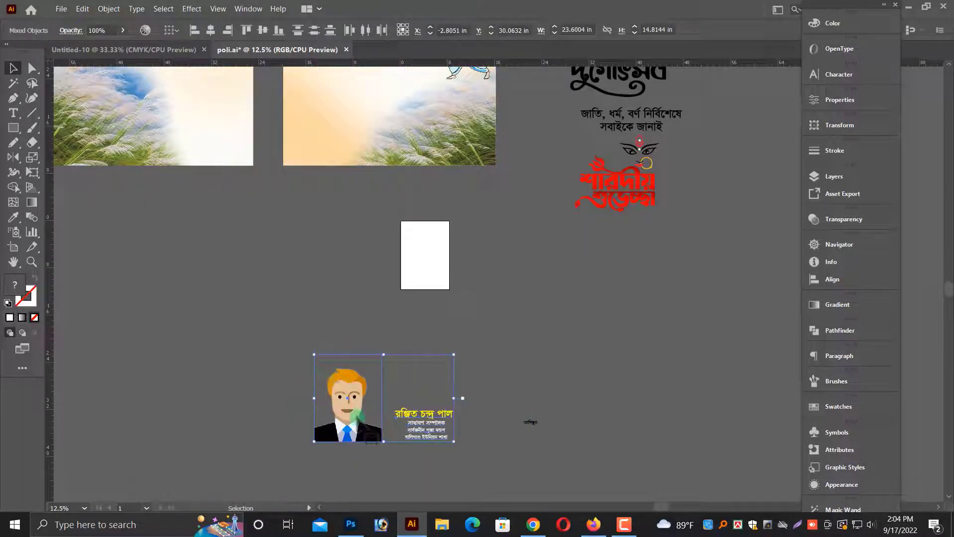
drag(354, 413, 350, 240)
click(324, 298)
scroll(483, 213, up, 3)
scroll(436, 248, up, 2)
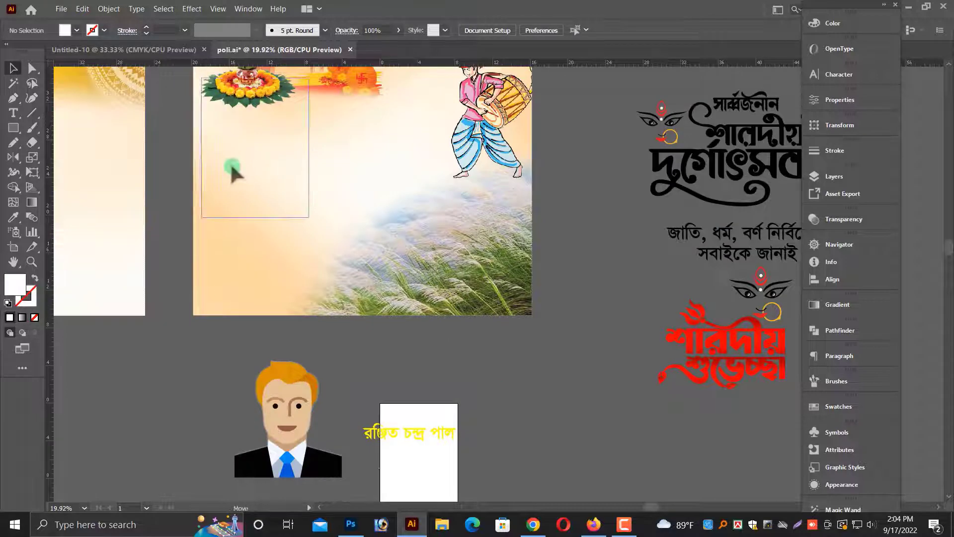
drag(232, 168, 227, 192)
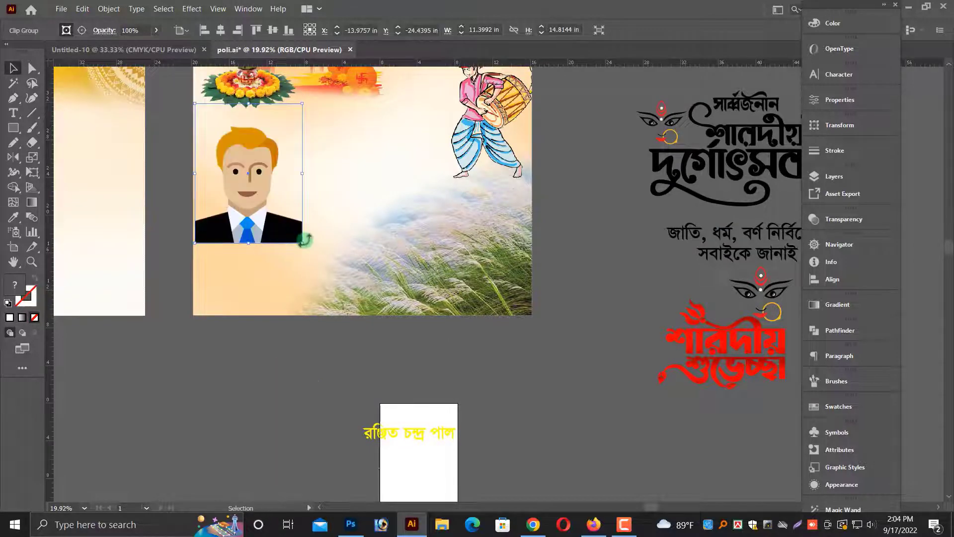
Enlarge the cartoon portrait and align it to the poster's bottom left corner.
drag(357, 312, 432, 412)
scroll(326, 355, up, 3)
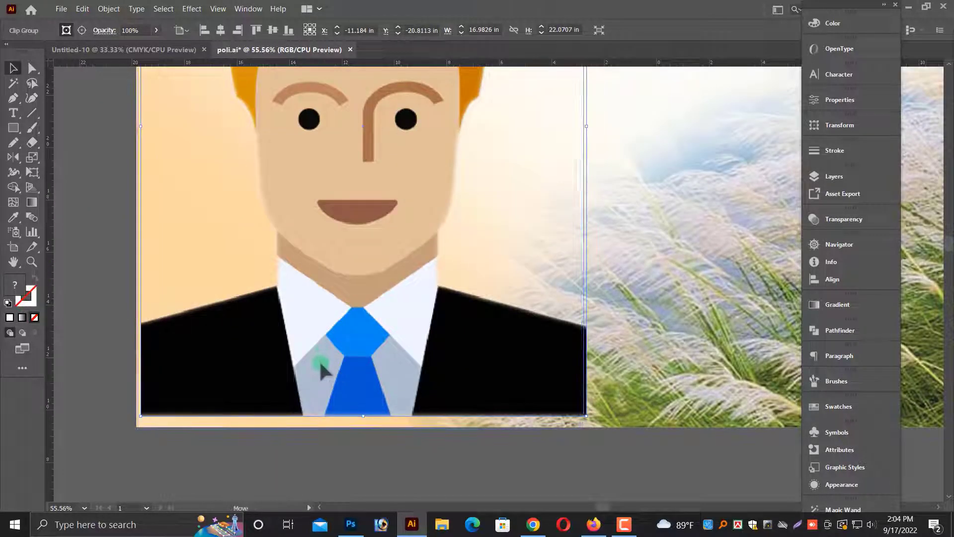
drag(318, 368, 325, 364)
scroll(641, 189, down, 2)
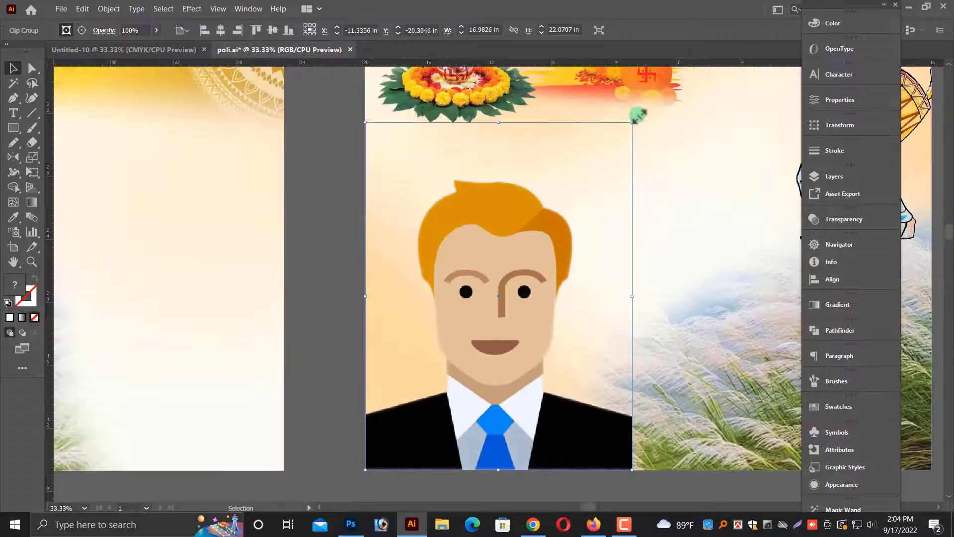
drag(638, 117, 663, 86)
key(ctrl+minus)
key(ctrl+minus)
drag(596, 411, 484, 372)
click(479, 374)
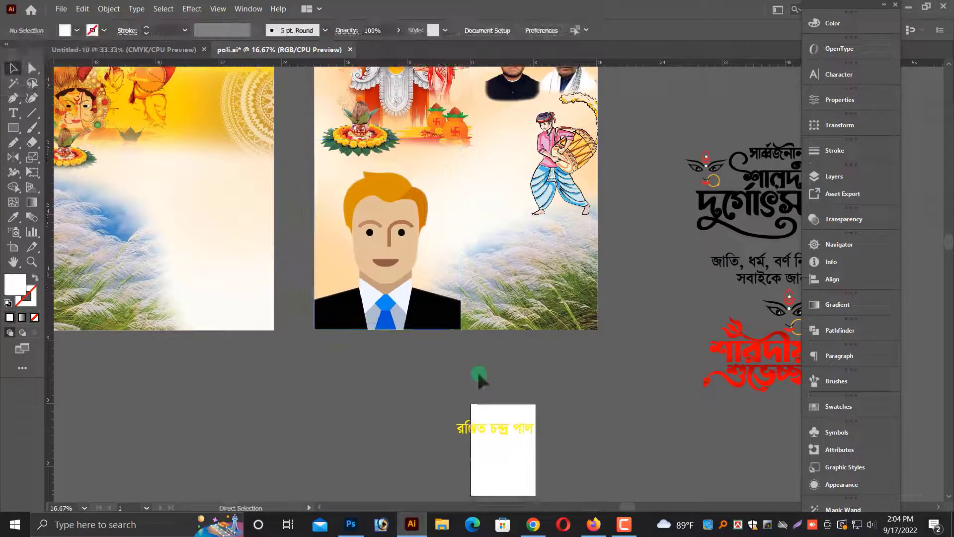
Review the second poster's layout with the cartoon portrait and drummer in place.
key(ctrl+minus)
click(428, 300)
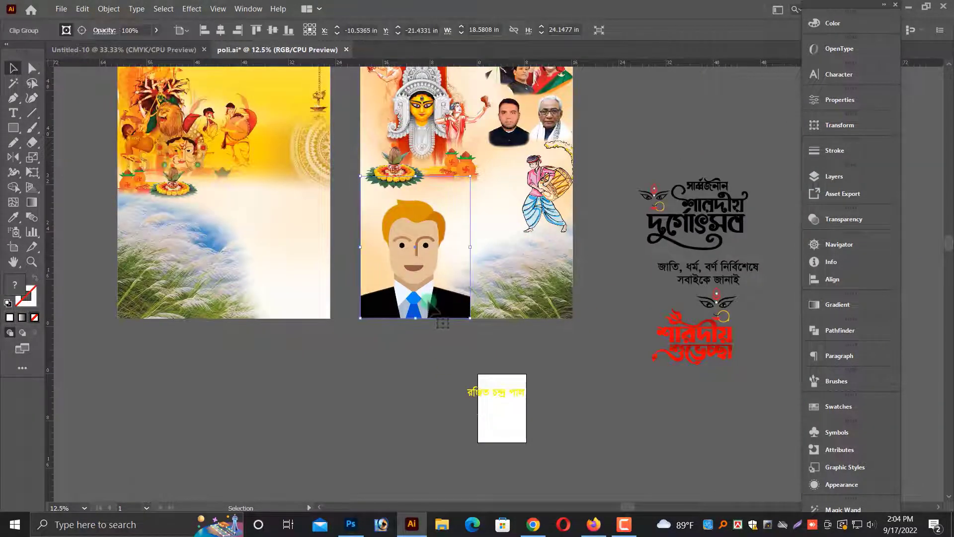
scroll(396, 380, up, 3)
click(396, 380)
scroll(452, 395, up, 2)
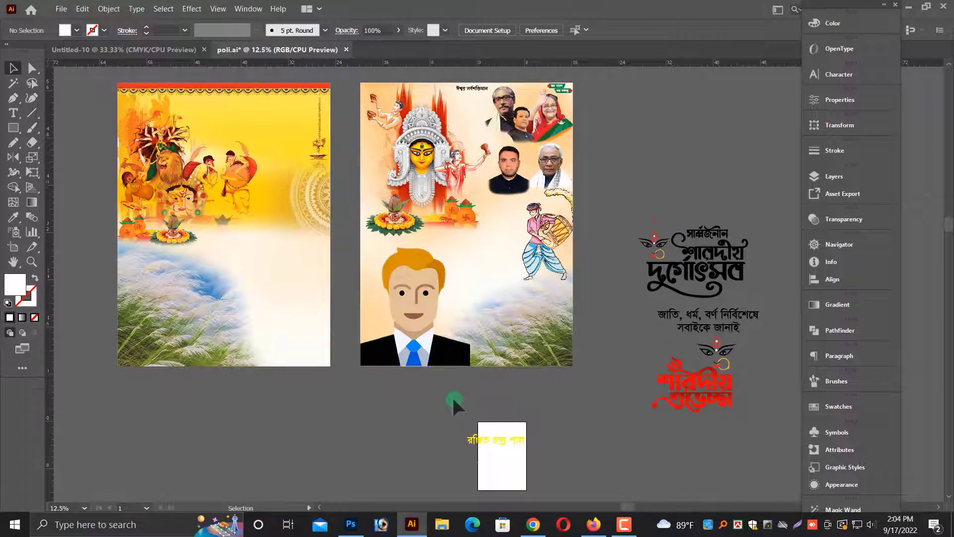
click(510, 347)
click(530, 397)
scroll(525, 404, down, 1)
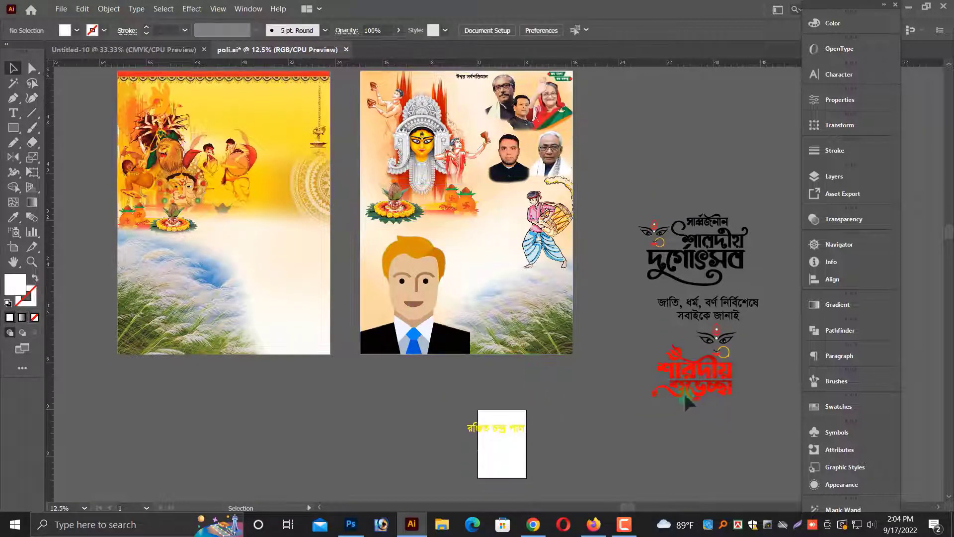
scroll(702, 249, up, 1)
Recolour the শারদীয় দুর্গোৎসব heading red by sampling the শারদীয় শুভেচ্ছা lettering with the Eyedropper.
click(703, 248)
click(351, 179)
drag(350, 178, 884, 365)
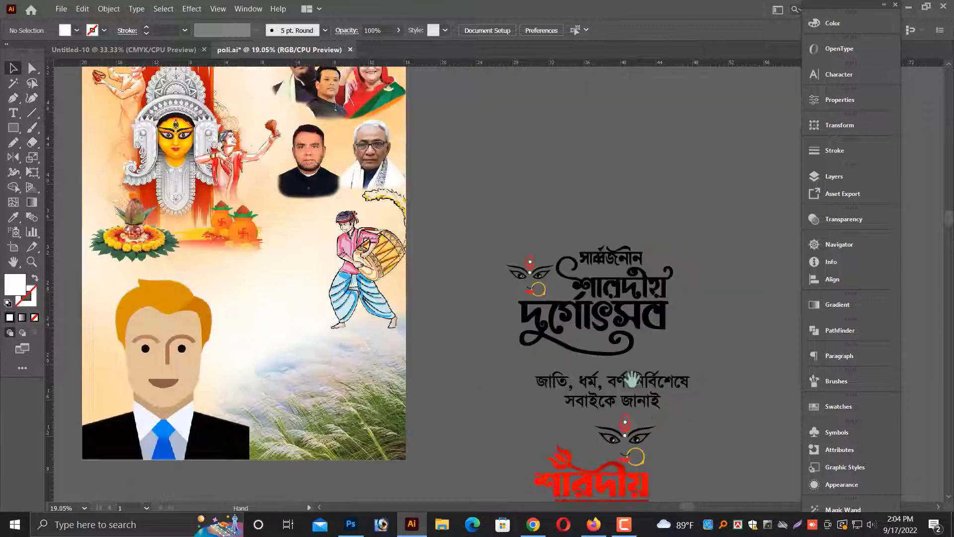
click(625, 244)
right_click(629, 225)
click(677, 328)
click(666, 248)
scroll(656, 259, down, 1)
click(617, 294)
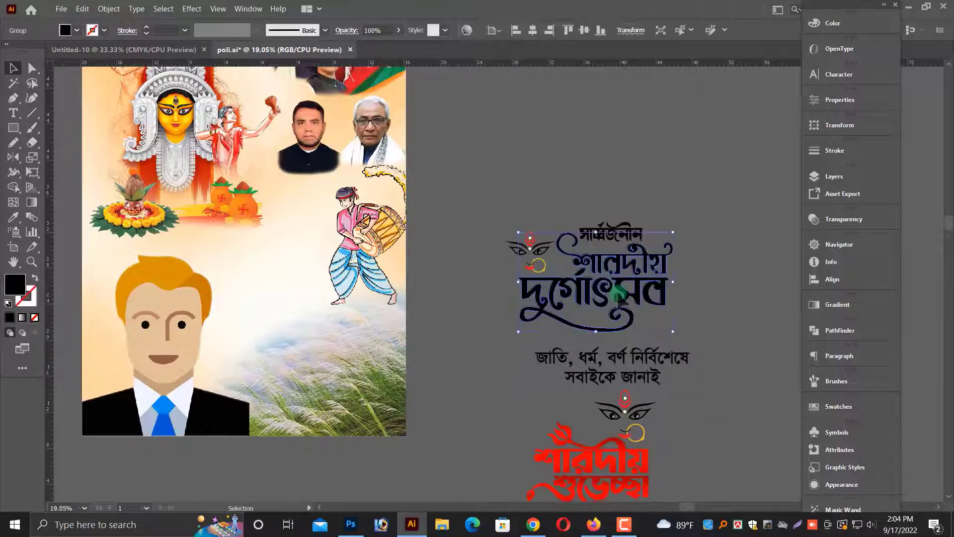
click(14, 216)
click(604, 462)
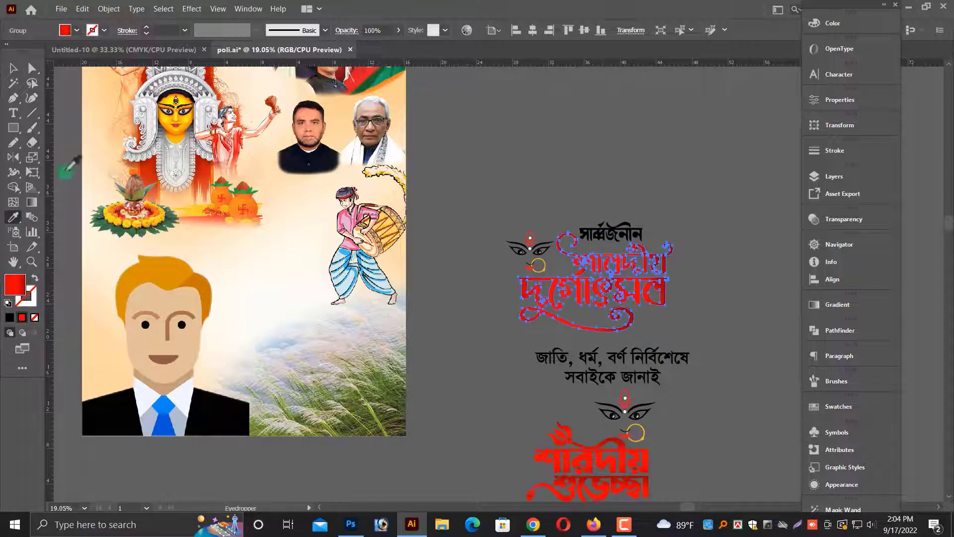
scroll(729, 224, up, 5)
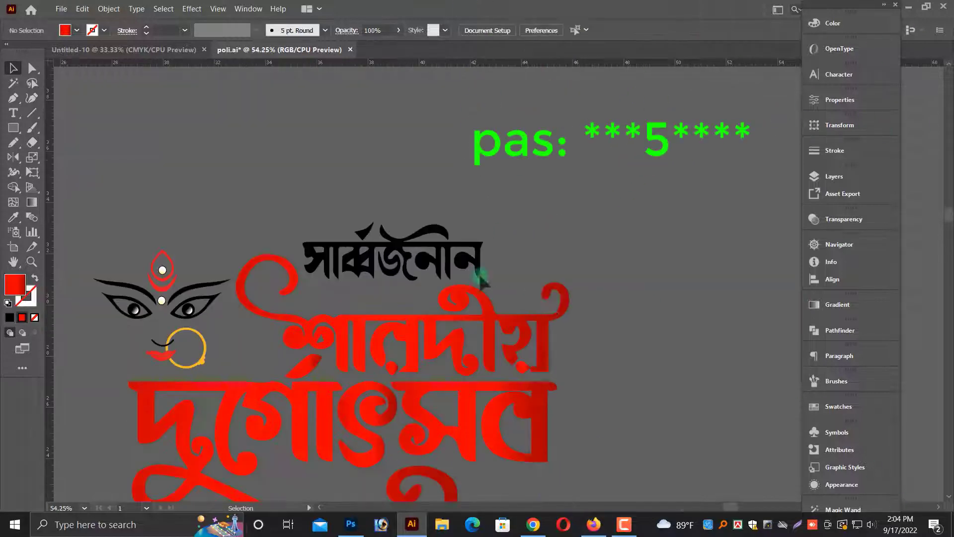
click(437, 246)
click(147, 256)
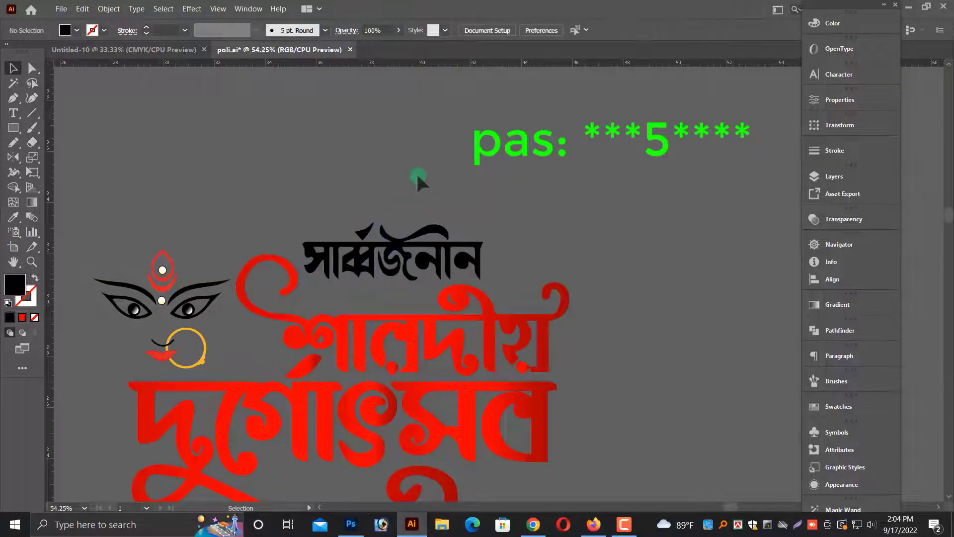
Move the সার্বজনীন শারদীয় দুর্গোৎসব heading onto the centre of the second poster.
scroll(416, 172, down, 5)
drag(435, 223, 657, 337)
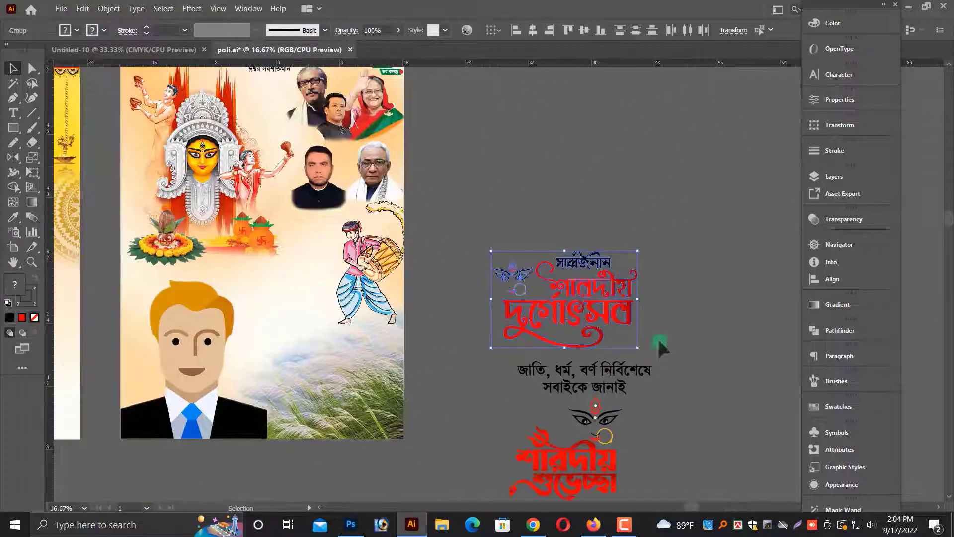
drag(626, 302, 341, 297)
click(512, 279)
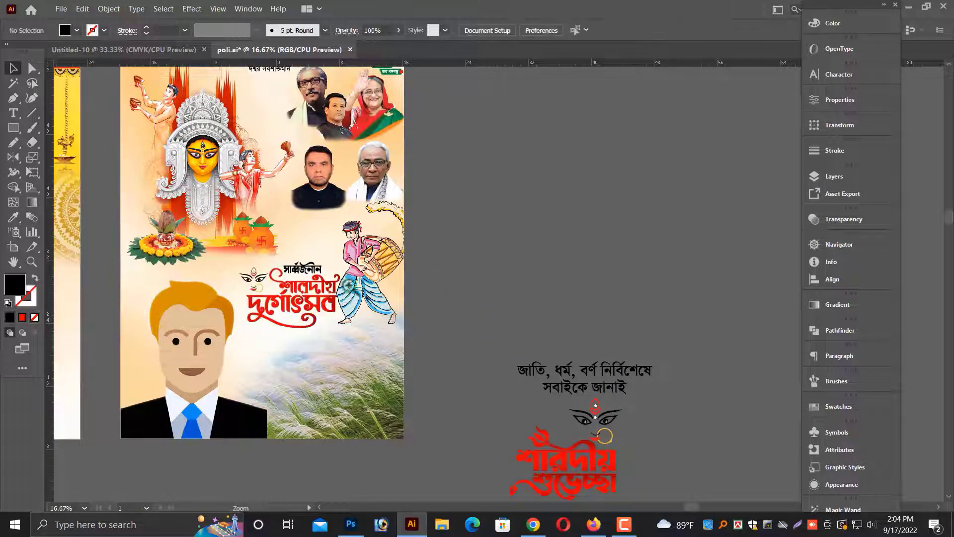
Scale the heading down to fit between the kalash pots and the drummer.
scroll(347, 284, up, 5)
click(513, 294)
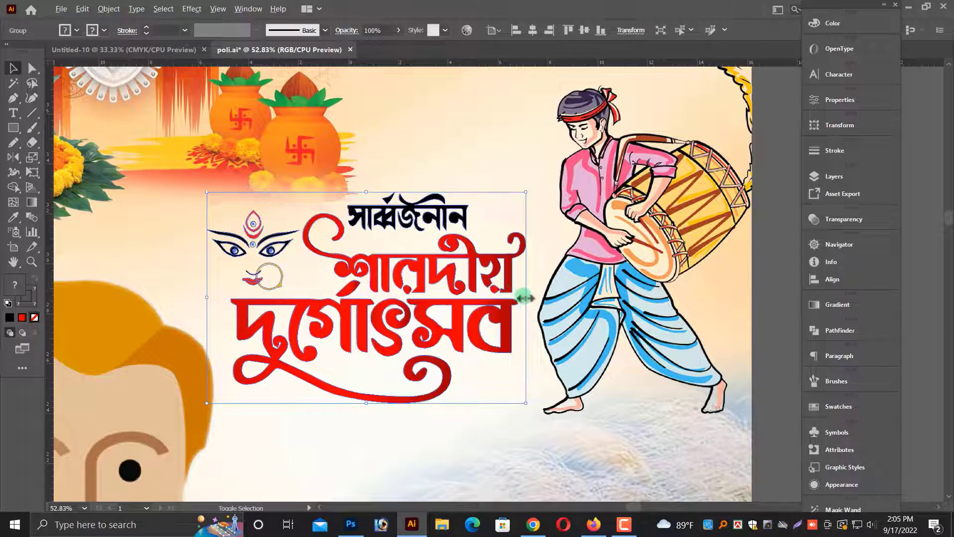
drag(526, 297, 341, 353)
key(ctrl+minus)
key(ctrl+minus)
click(450, 260)
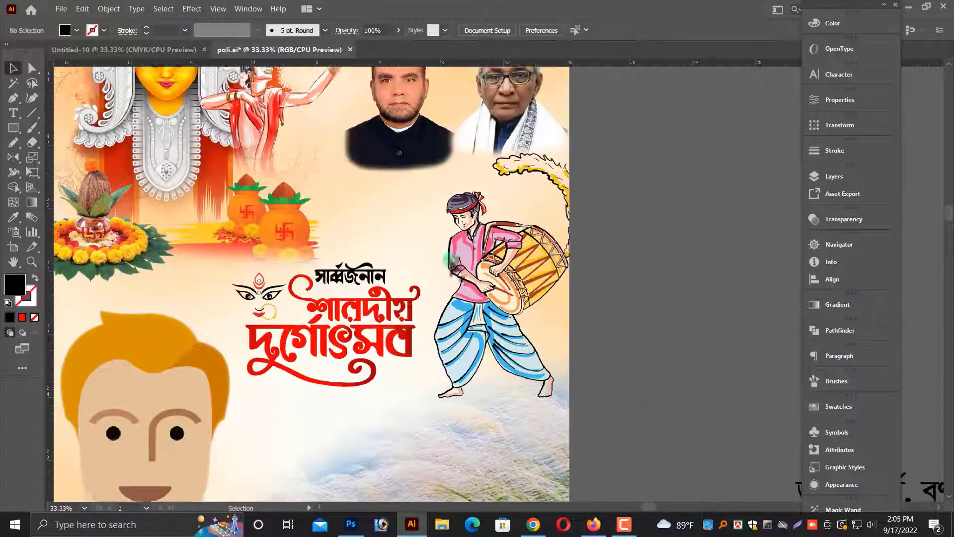
Bring the heading forward and move it up beside the kalash pots below the portraits.
scroll(450, 260, up, 1)
click(298, 258)
right_click(294, 238)
click(333, 320)
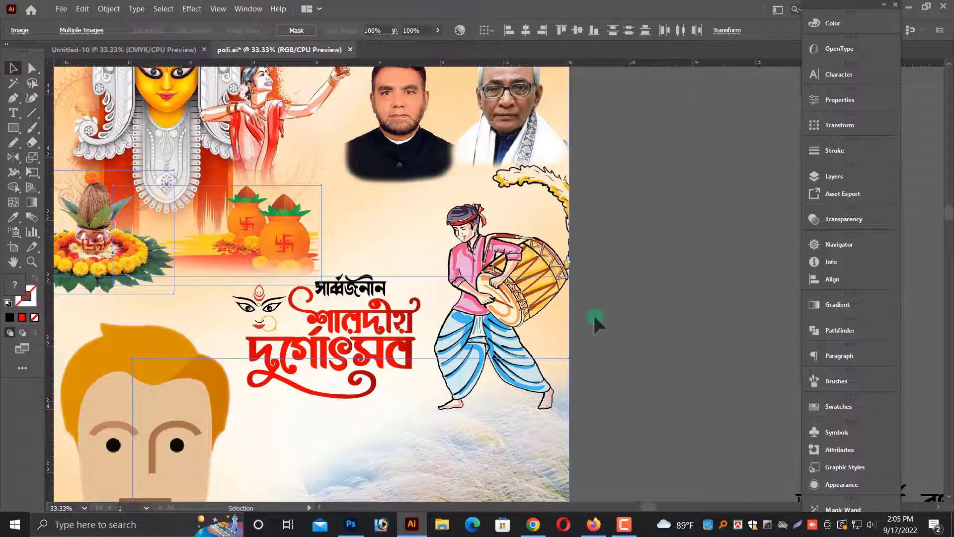
drag(263, 263, 231, 257)
drag(338, 291, 366, 200)
alt+shift+drag(447, 246, 416, 248)
click(661, 334)
Place the শারদীয় শুভেচ্ছা greeting on the second poster below the heading.
key(ctrl+minus)
key(ctrl+minus)
drag(658, 450, 581, 388)
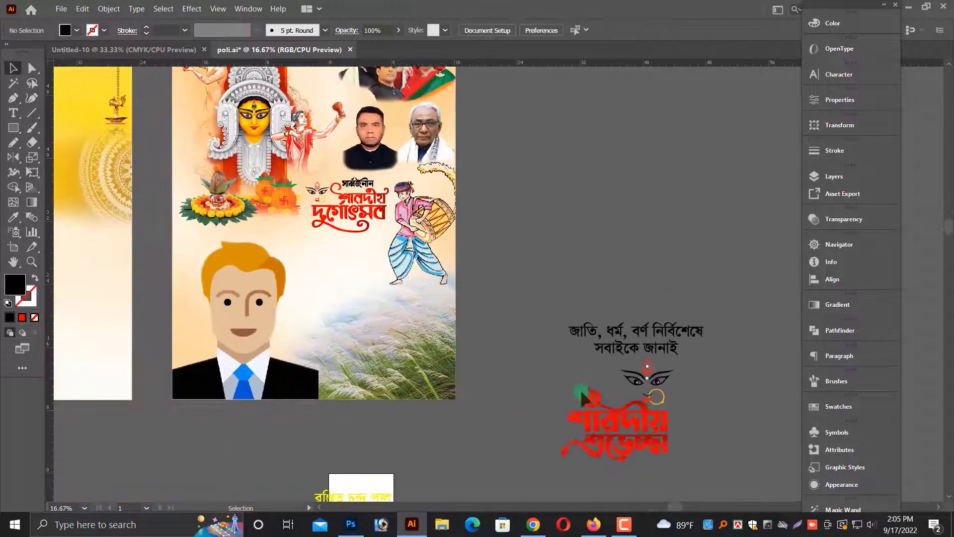
click(647, 397)
drag(646, 397, 339, 276)
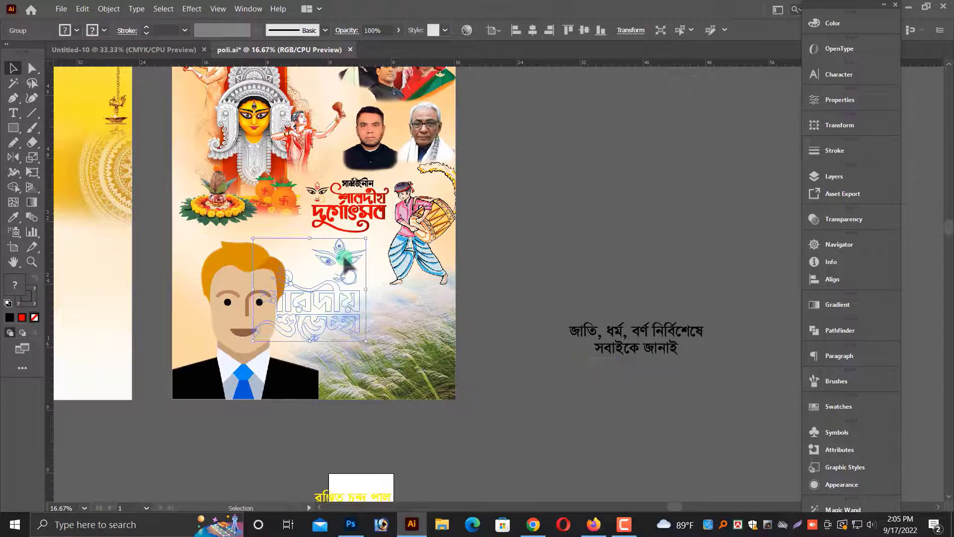
key(ctrl+plus)
key(ctrl+plus)
shift+drag(386, 387, 463, 317)
key(alt+space)
drag(798, 313, 540, 292)
click(540, 292)
scroll(202, 245, up, 2)
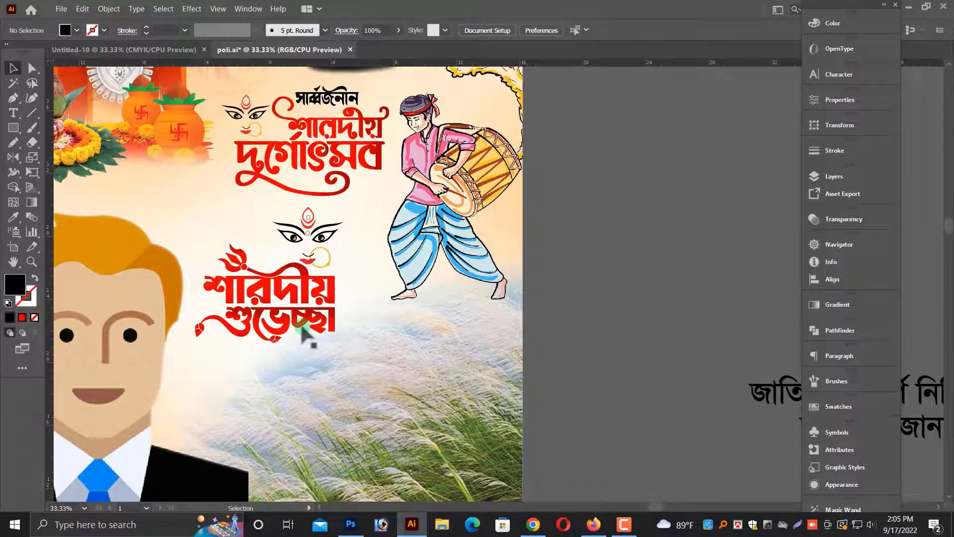
Move the শারদীয় শুভেচ্ছা greeting back out onto the pasteboard beside the poster.
key(ctrl+minus)
ctrl+drag(547, 328, 575, 225)
click(431, 340)
key(ctrl+minus)
key(ctrl+minus)
key(alt+space)
key(alt+space)
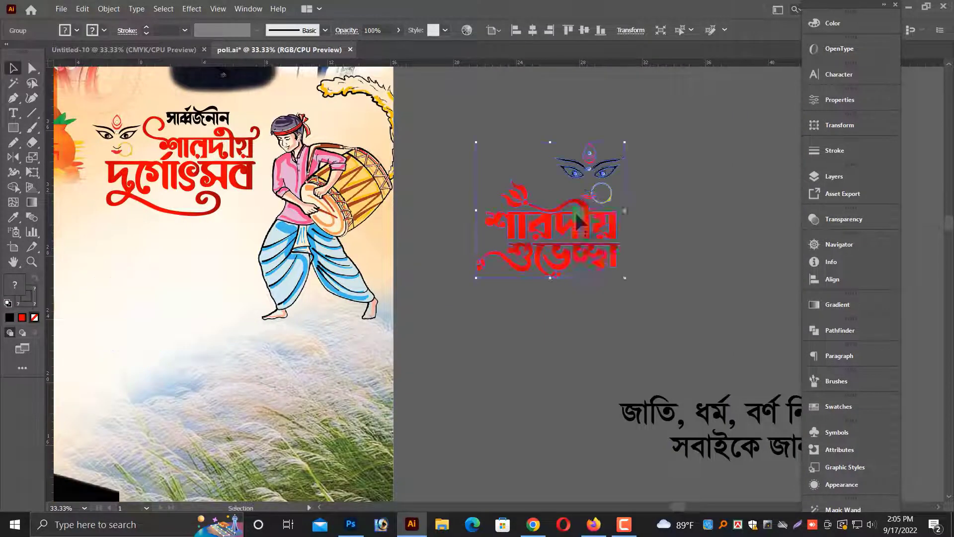
Apply a gradient to the শারদীয় শুভেচ্ছা lettering, setting its end stop to dark blue #00007A.
right_click(577, 214)
click(610, 304)
click(554, 292)
click(555, 249)
scroll(555, 250, up, 1)
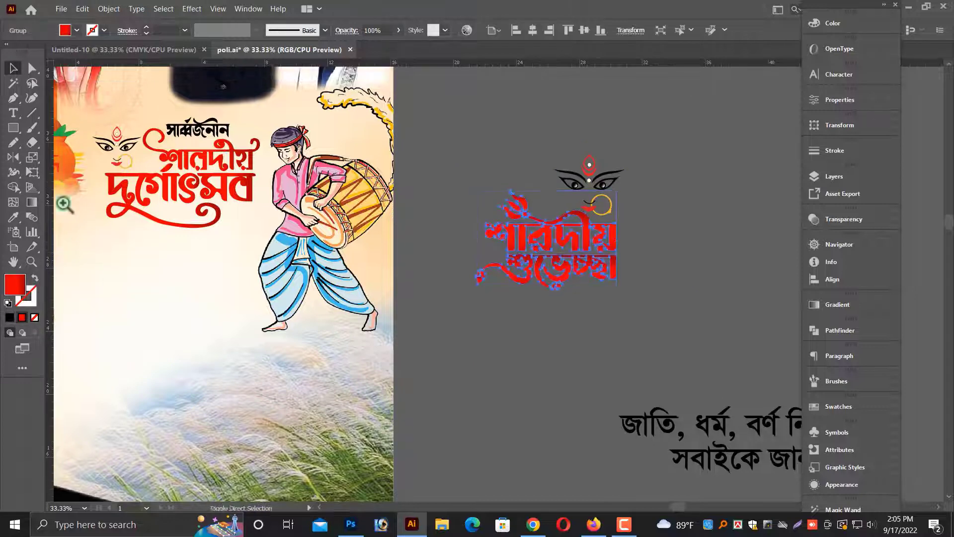
ctrl+drag(217, 173, 795, 249)
scroll(756, 249, down, 1)
click(838, 305)
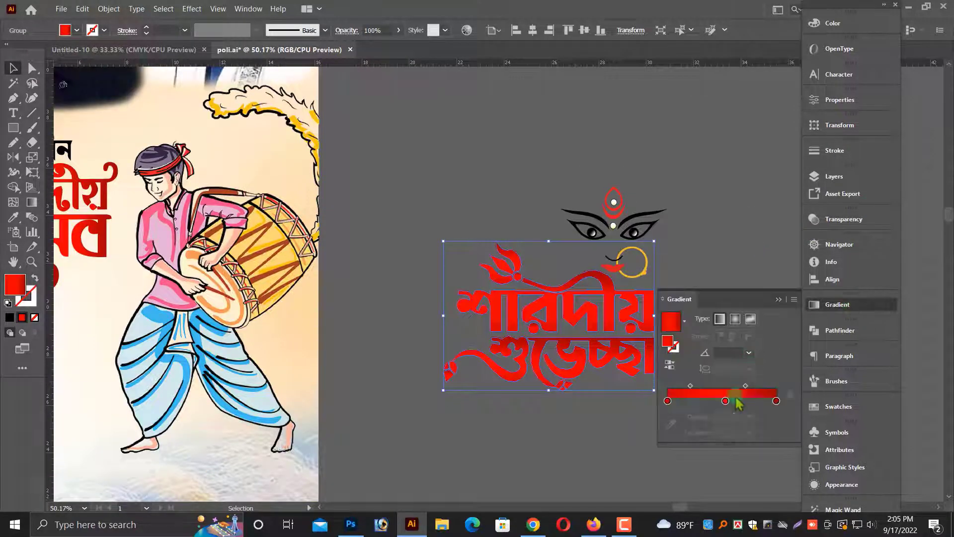
click(776, 402)
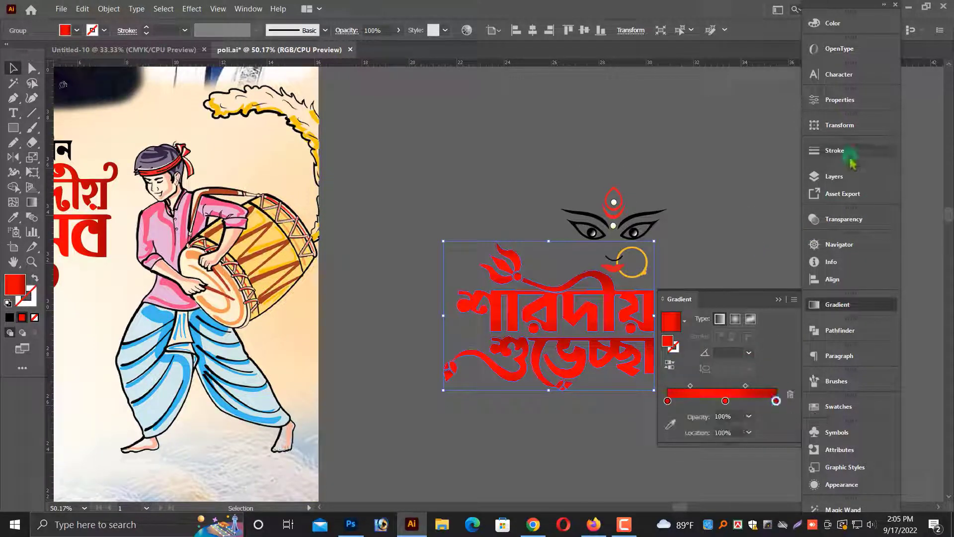
click(851, 17)
drag(734, 39, 696, 82)
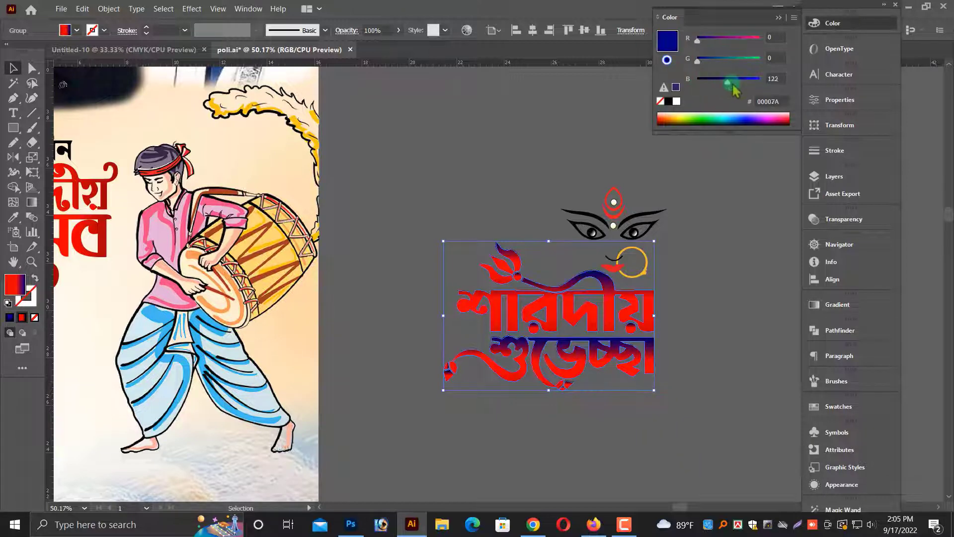
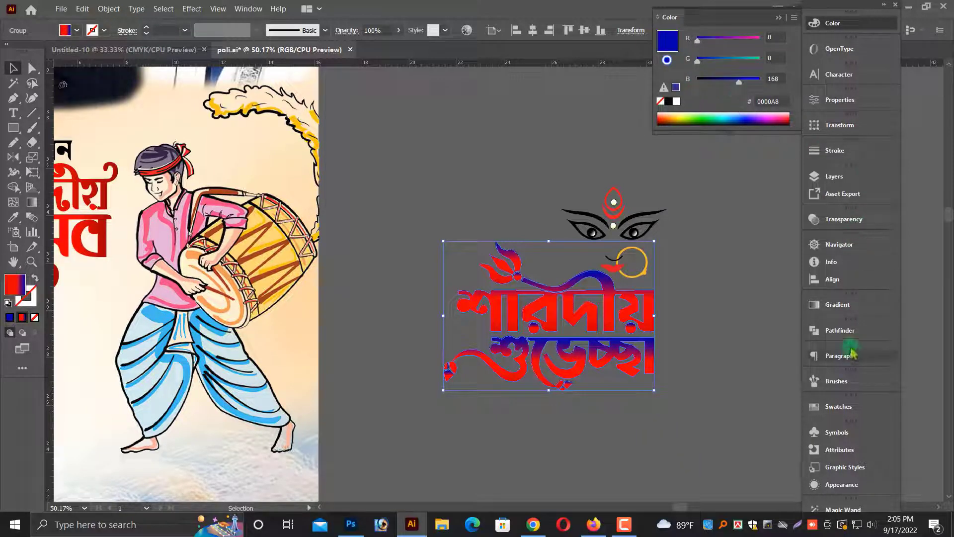
Set the middle stop of the lettering's gradient to blue #0052F0.
click(843, 306)
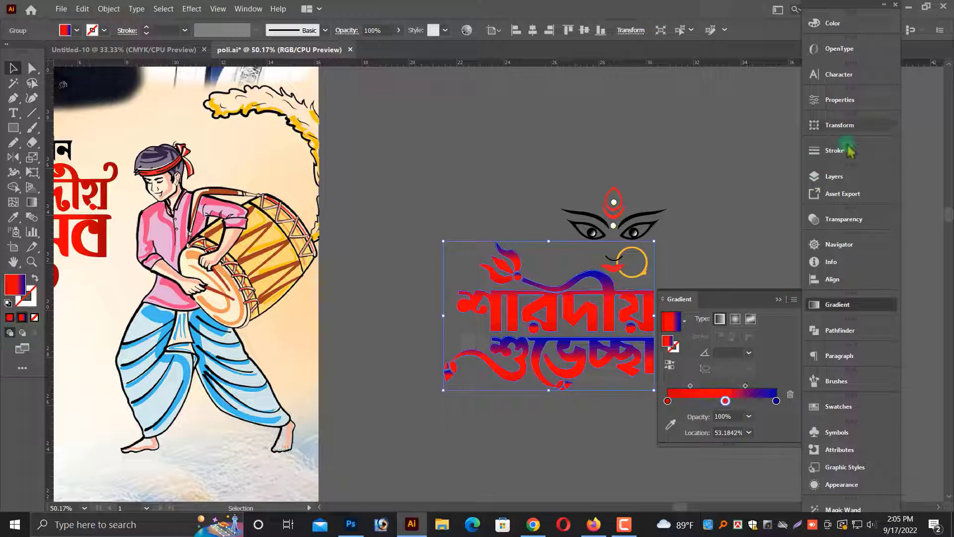
click(833, 23)
drag(734, 39, 697, 39)
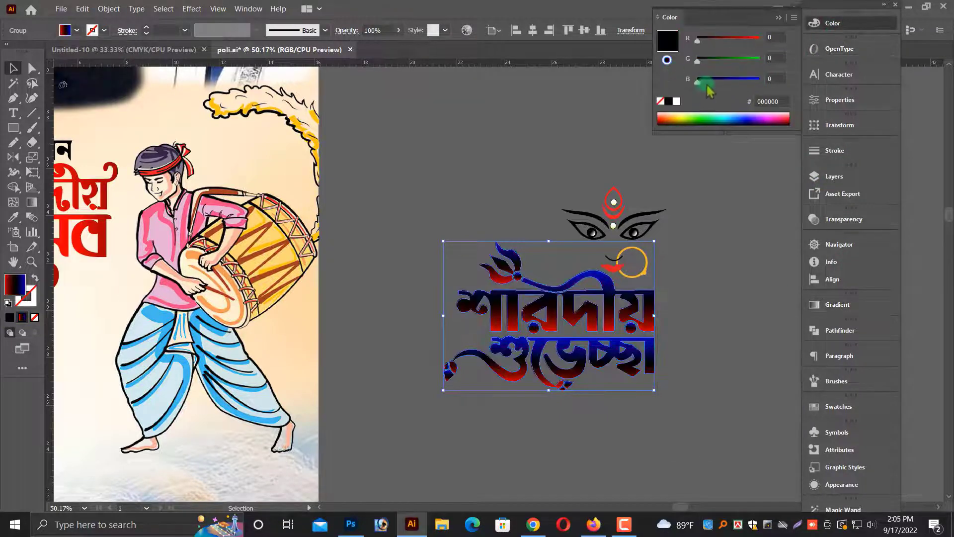
drag(697, 80, 753, 87)
drag(712, 62, 715, 62)
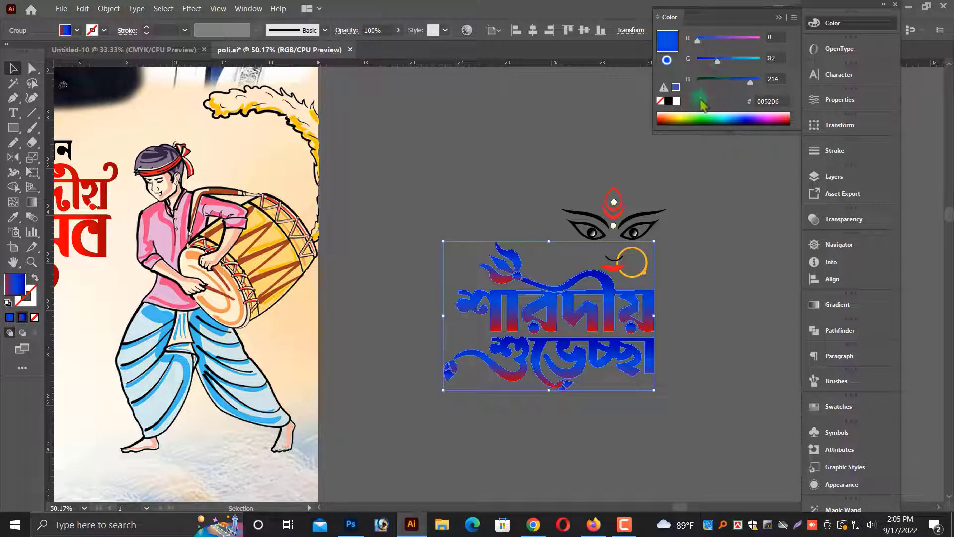
Set the gradient's starting stop to dark navy #000052.
click(839, 305)
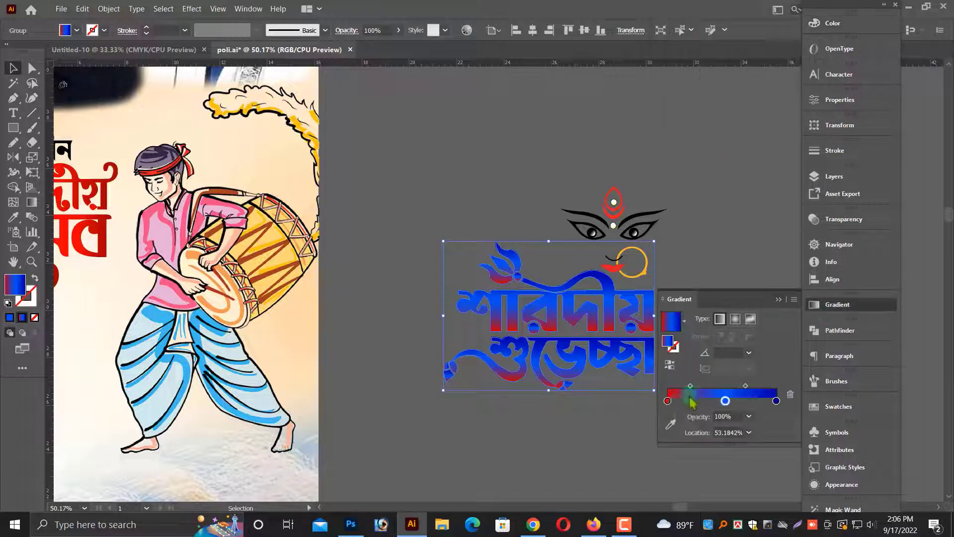
click(841, 30)
drag(755, 39, 697, 39)
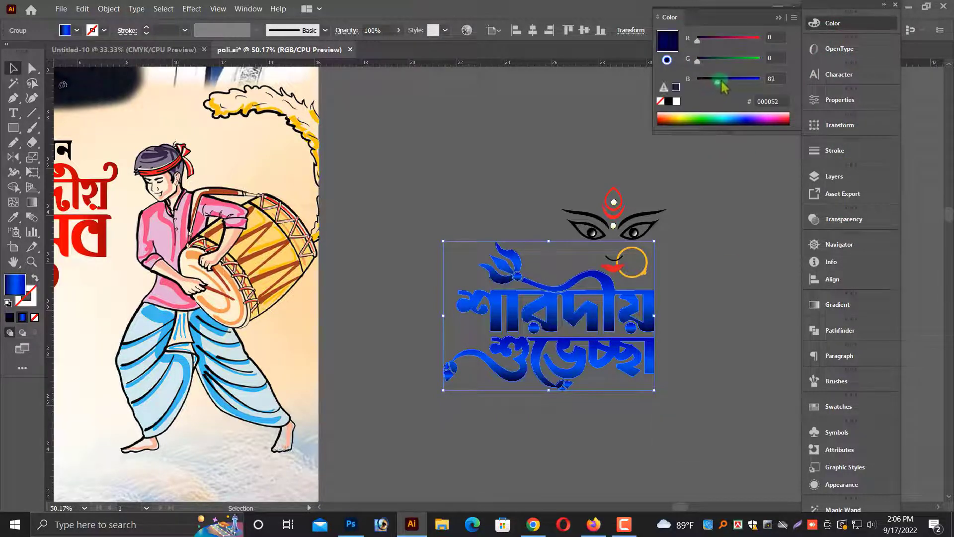
Group the শারদীয় শুভেচ্ছা lettering with the goddess eyes and place the group on the second poster below the heading.
click(779, 18)
drag(430, 182, 689, 422)
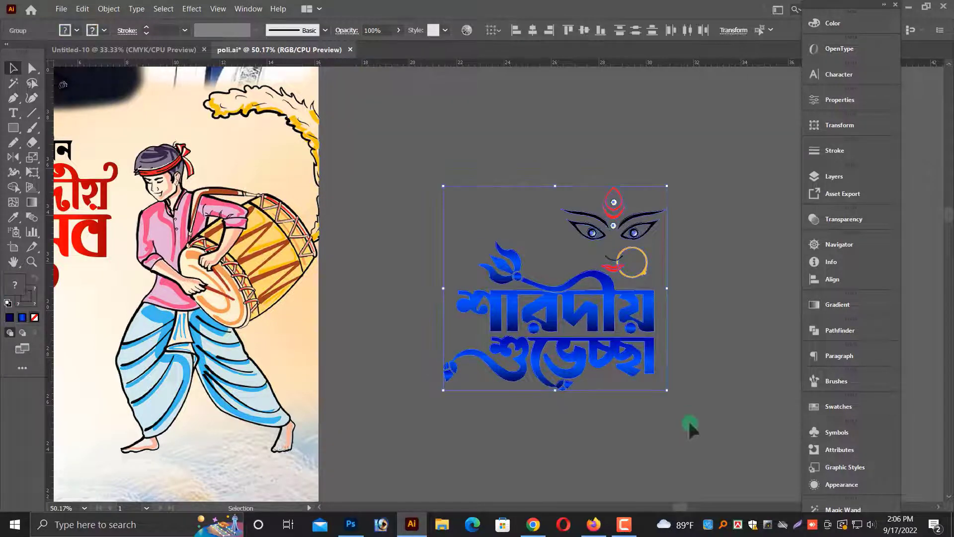
key(ctrl+g)
click(684, 413)
drag(599, 397, 694, 363)
drag(708, 286, 377, 341)
drag(497, 334, 758, 298)
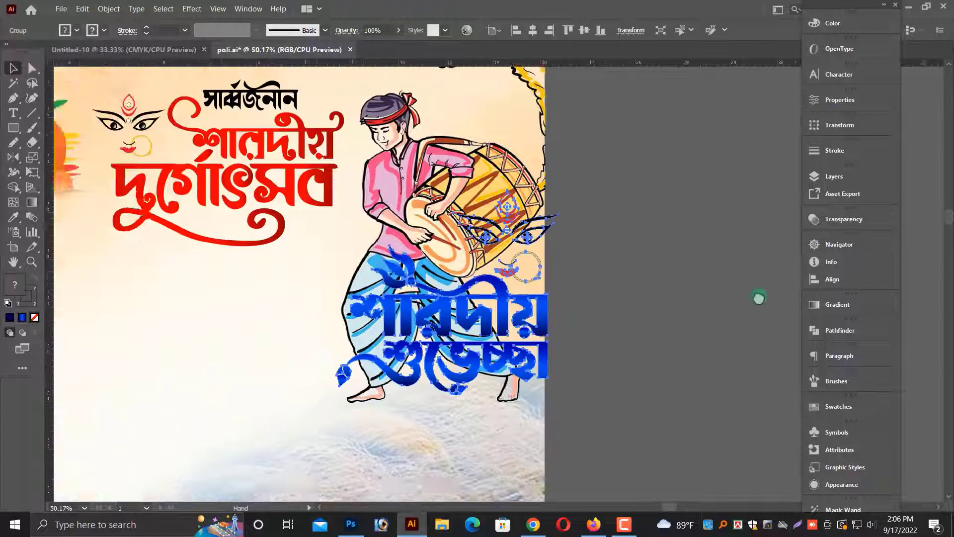
drag(661, 301, 368, 358)
click(745, 412)
key(ctrl+minus)
key(ctrl+minus)
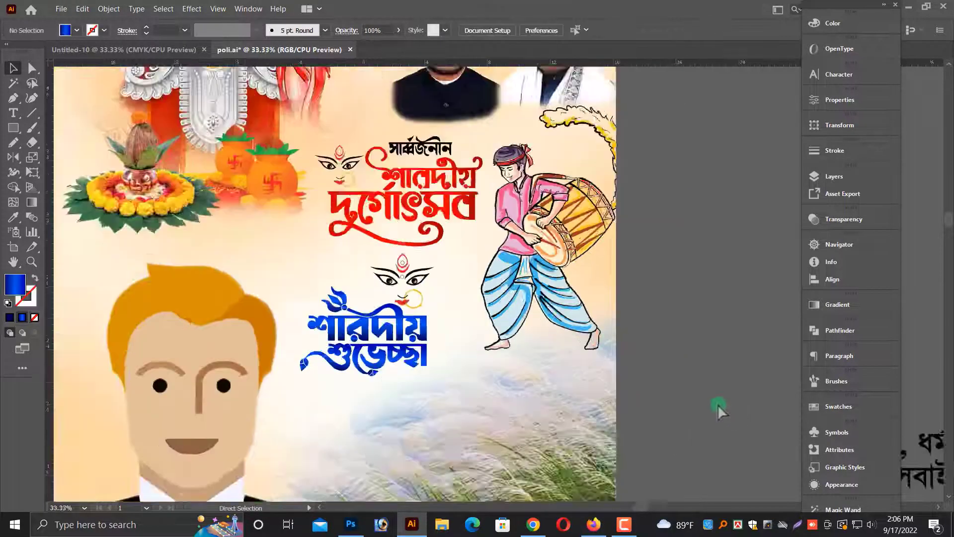
Bring the জাতি, ধর্ম, বর্ণ নির্বিশেষে সবাইকে জানাই text from the pasteboard onto the second poster between heading and greeting.
scroll(306, 248, up, 1)
scroll(300, 310, down, 2)
key(ctrl+minus)
key(ctrl+minus)
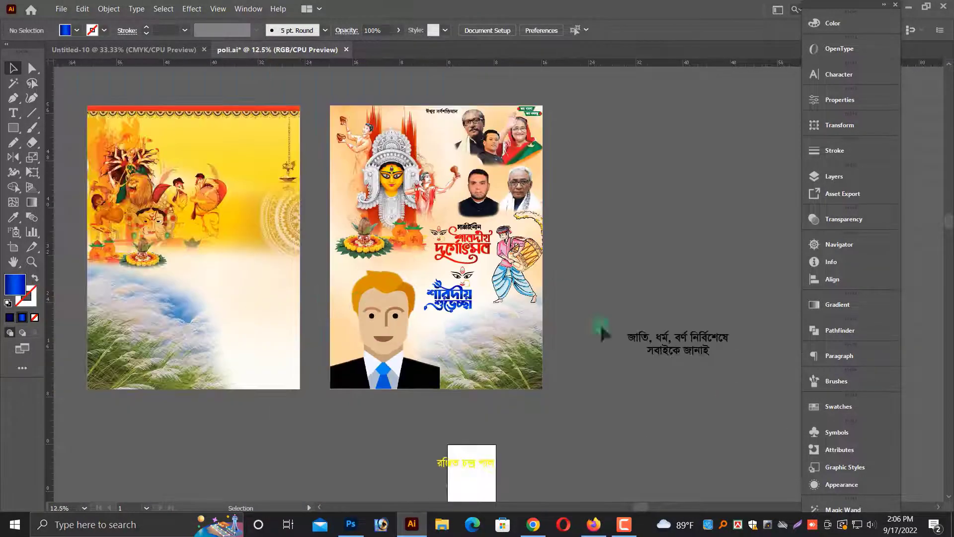
drag(641, 322, 706, 366)
drag(627, 309, 658, 250)
key(ctrl+plus)
key(ctrl+plus)
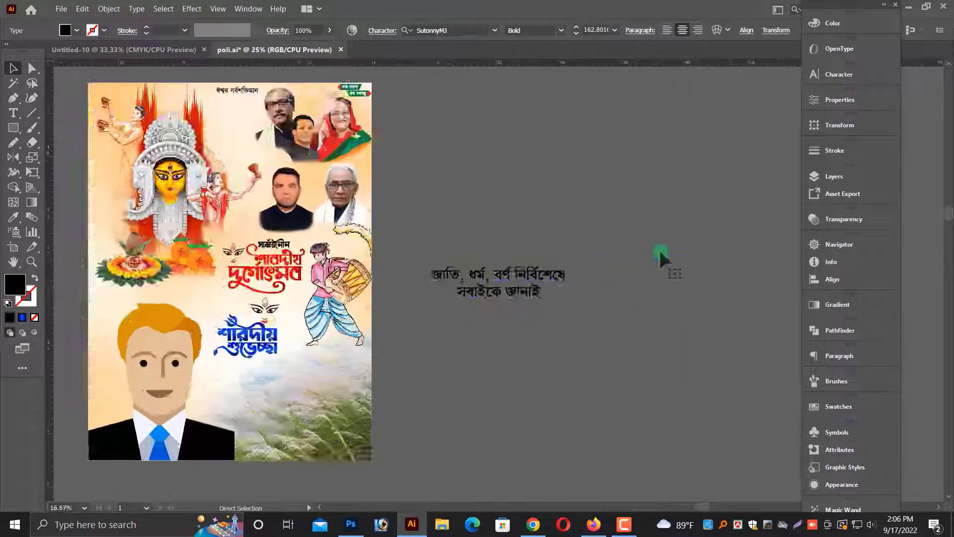
drag(397, 317, 556, 301)
click(284, 348)
scroll(645, 384, up, 3)
key(alt+space)
click(647, 384)
drag(655, 385, 730, 388)
key(alt+space)
click(726, 340)
drag(727, 340, 352, 372)
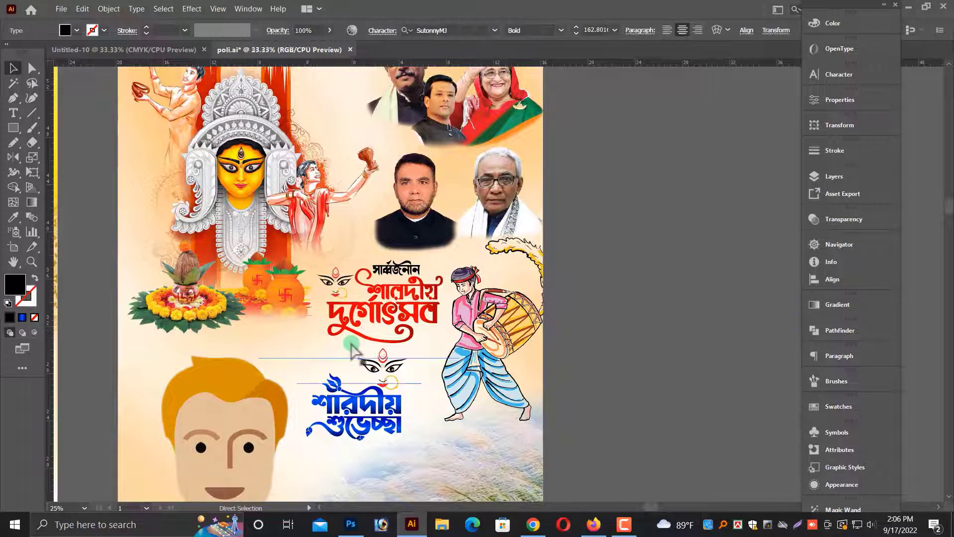
key(ctrl+plus)
key(ctrl+plus)
scroll(533, 352, down, 1)
scroll(534, 355, down, 1)
key(ctrl+minus)
key(ctrl+minus)
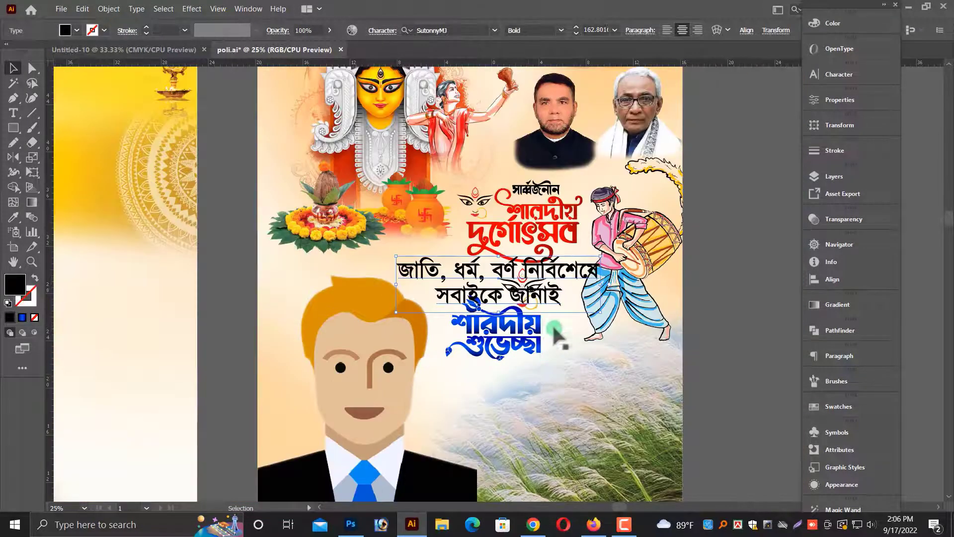
Scale the জাতি, ধর্ম text down to fit and lower the শারদীয় শুভেচ্ছা greeting slightly.
drag(600, 284, 556, 284)
drag(519, 326, 520, 355)
scroll(532, 367, right, 5)
click(581, 351)
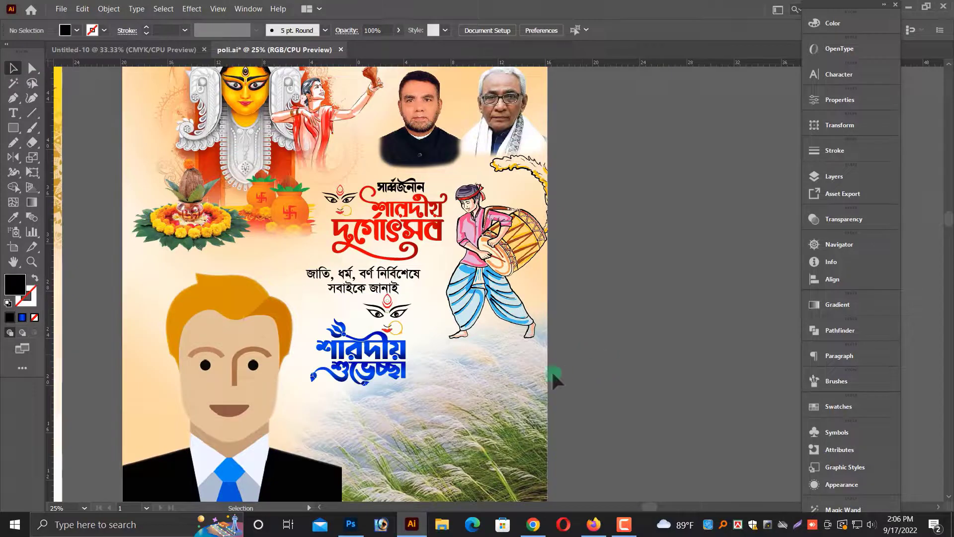
drag(383, 350, 381, 358)
click(629, 357)
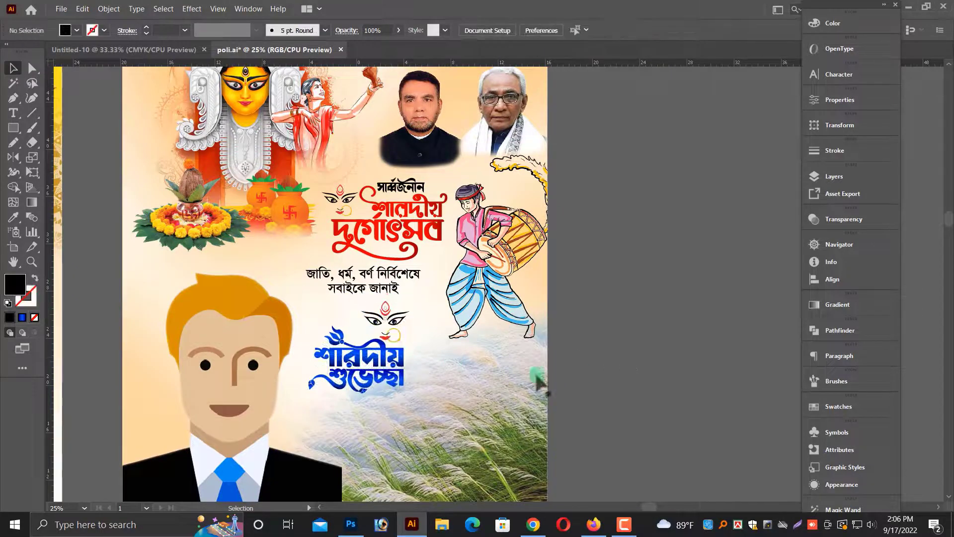
Colour the জাতি, ধর্ম, বর্ণ নির্বিশেষে text green #008400.
drag(219, 256, 616, 290)
click(419, 294)
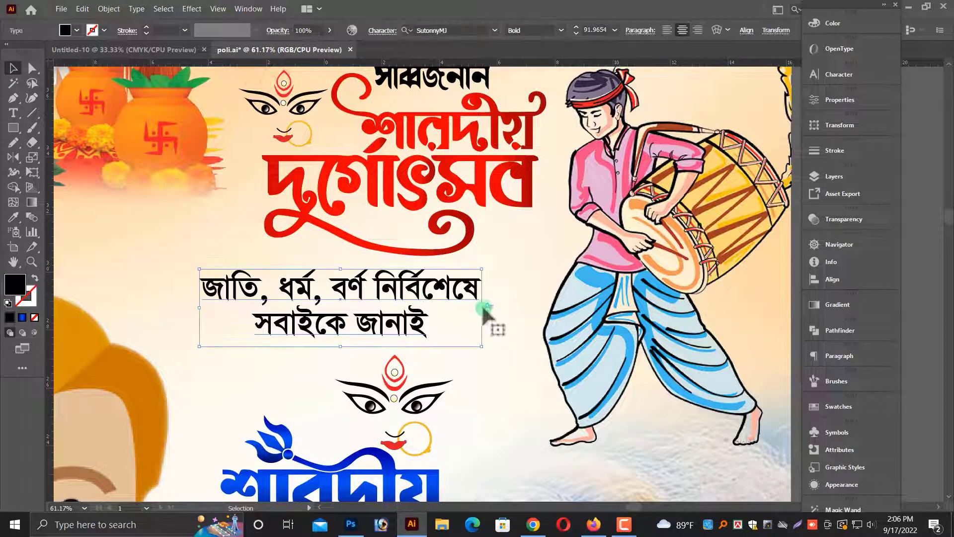
drag(483, 307, 474, 308)
scroll(900, 96, up, 1)
click(834, 24)
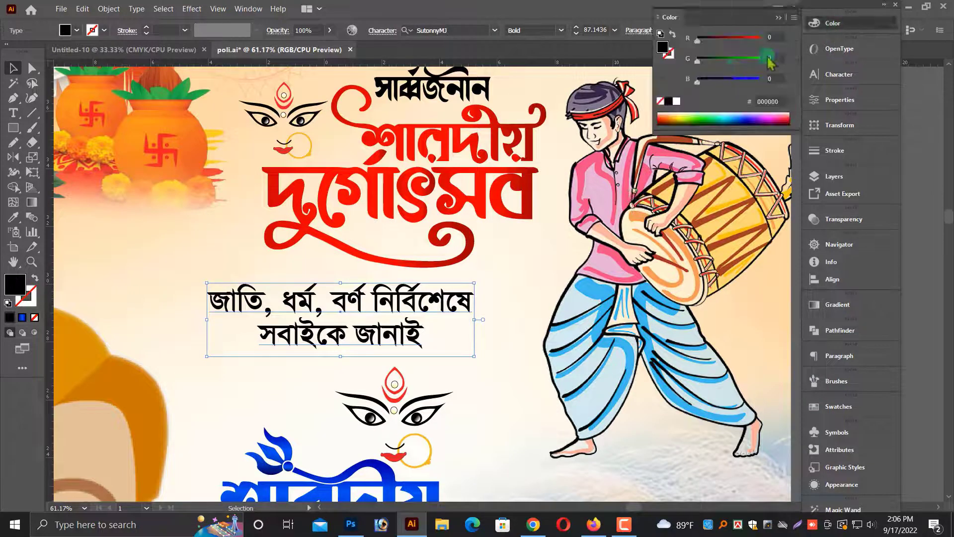
drag(723, 63, 734, 68)
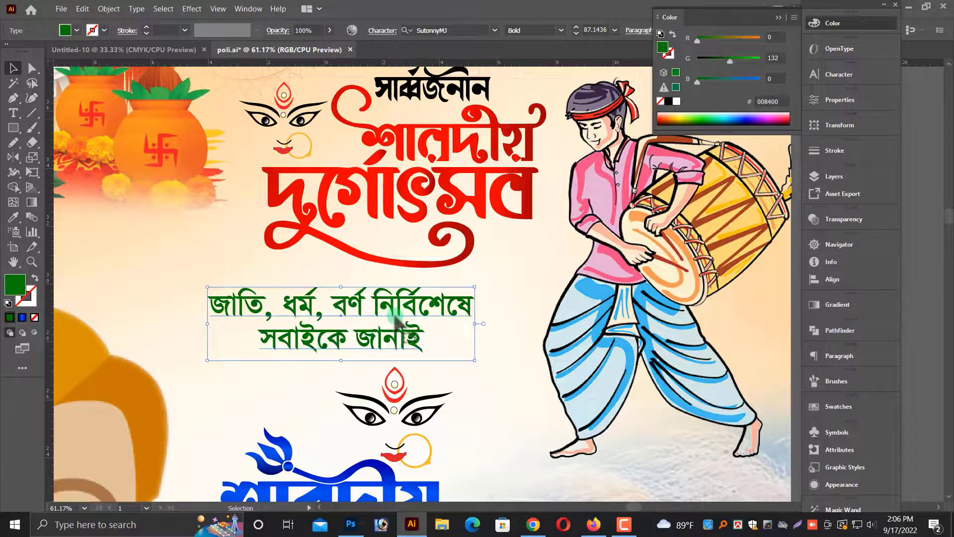
Set the text's font to Lima Bosonto BijoyS2 and increase its leading to about 112 pt.
key(ctrl+t)
click(730, 89)
text(lim)
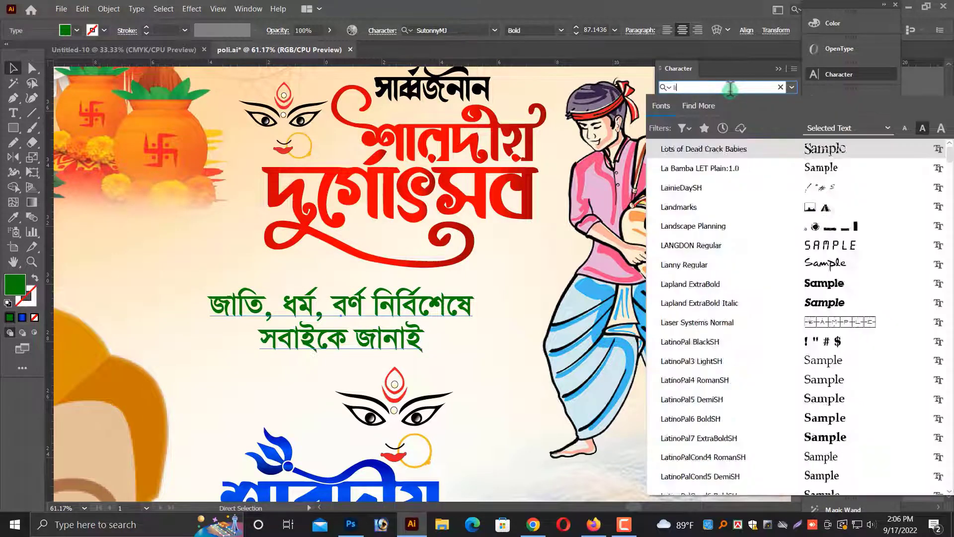
click(725, 151)
key(alt+Down)
key(alt+Down)
key(alt+Down)
key(alt+Down)
key(alt+Down)
key(alt+Down)
key(alt+Down)
key(alt+Down)
key(alt+Down)
key(alt+Down)
key(alt+Down)
key(alt+Down)
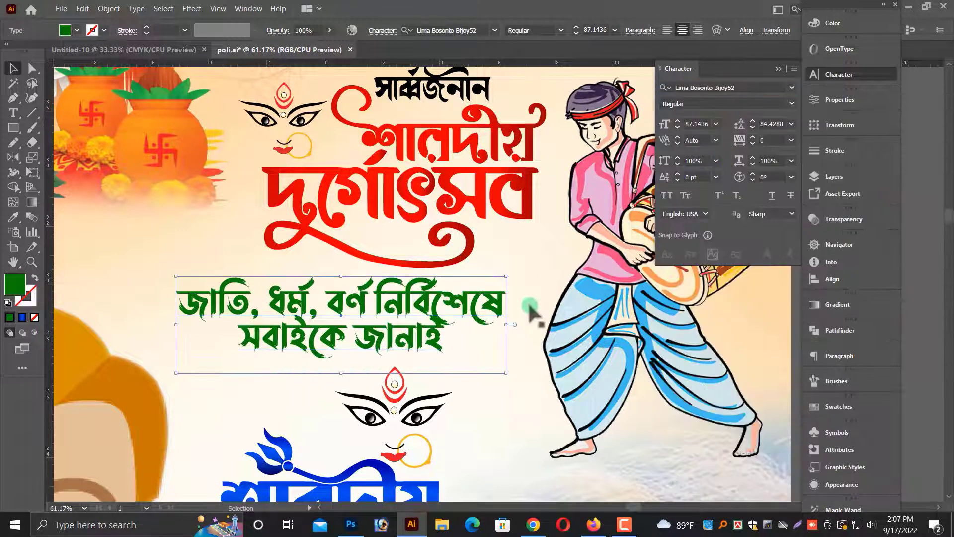
key(alt+Down)
key(alt+Down)
key(alt+Down)
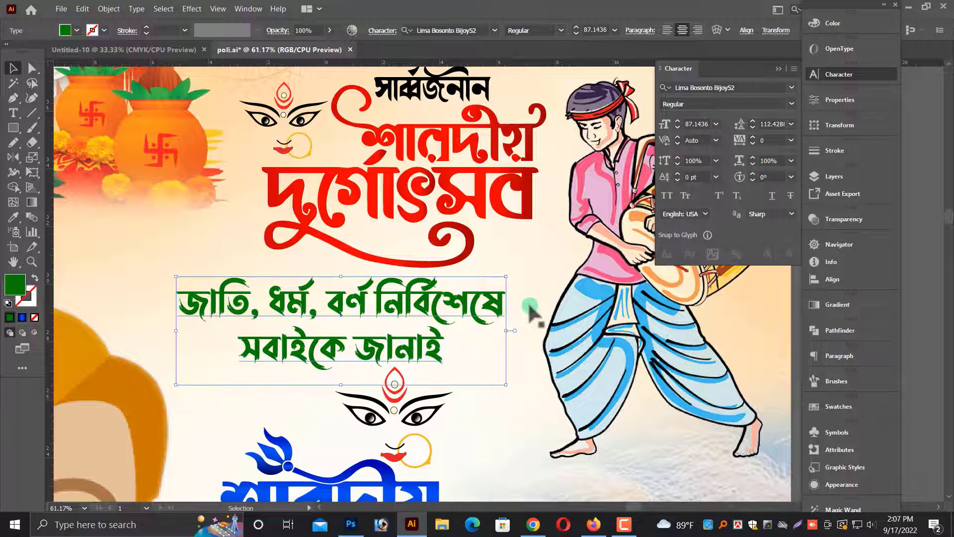
Scale the green text down to about 74 pt and reposition it centred beneath the heading.
drag(506, 330, 445, 318)
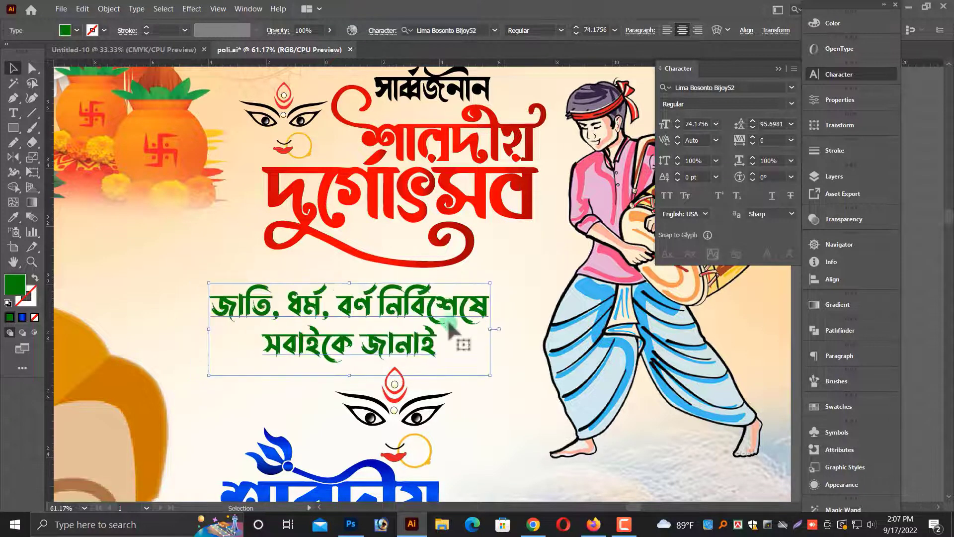
scroll(446, 319, down, 1)
drag(430, 285, 503, 278)
scroll(429, 377, down, 1)
key(ctrl+minus)
key(ctrl+minus)
drag(558, 320, 473, 281)
click(649, 377)
key(ctrl+minus)
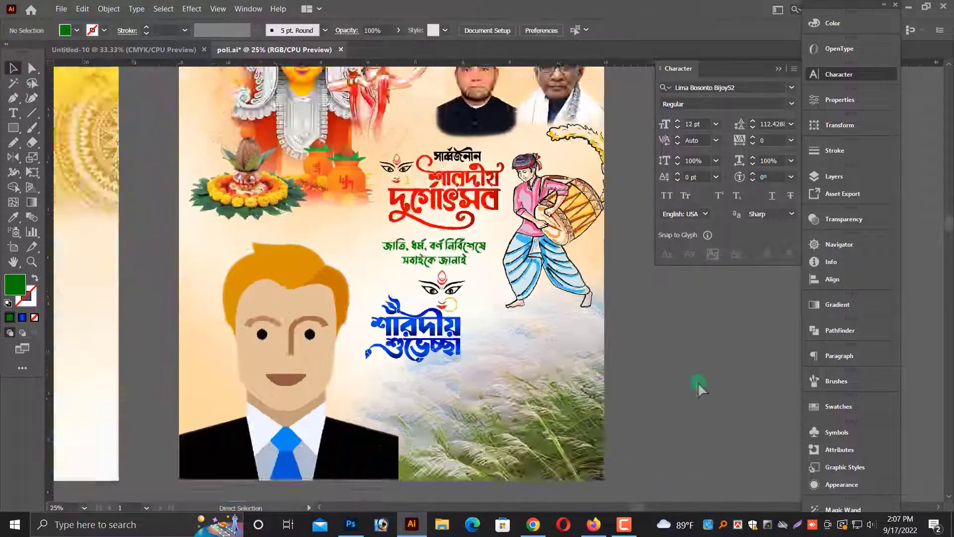
key(ctrl+minus)
click(386, 296)
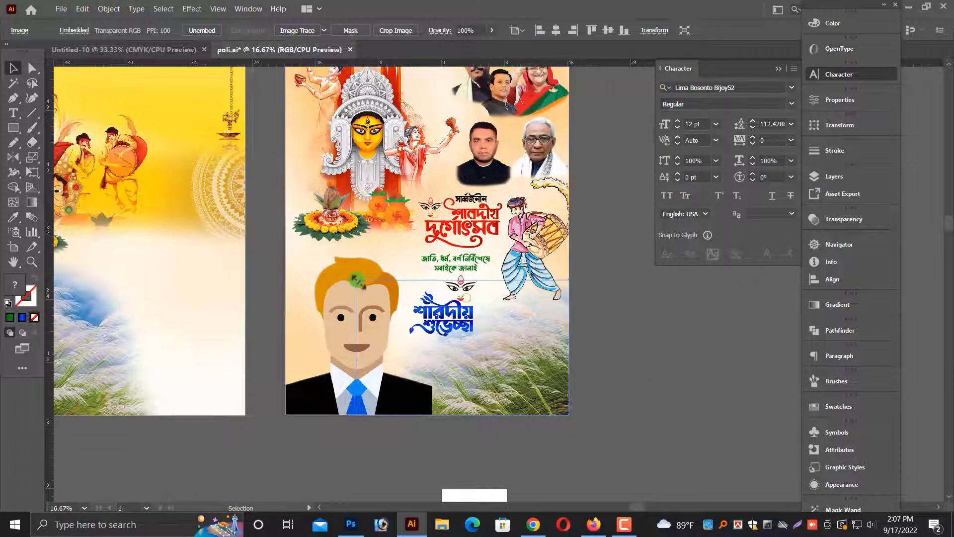
drag(358, 281, 357, 280)
drag(227, 225, 654, 363)
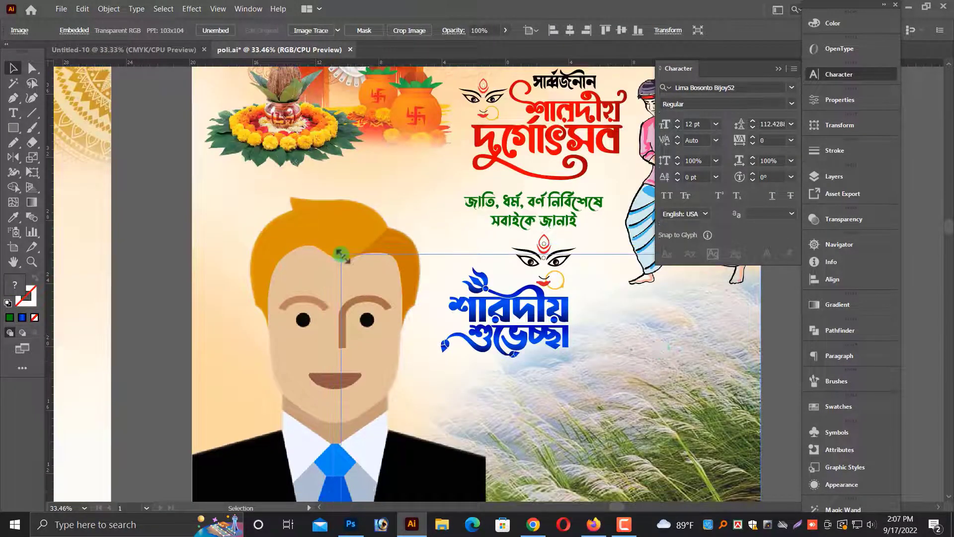
scroll(771, 423, down, 1)
click(779, 427)
key(ctrl+minus)
key(ctrl+minus)
key(ctrl+minus)
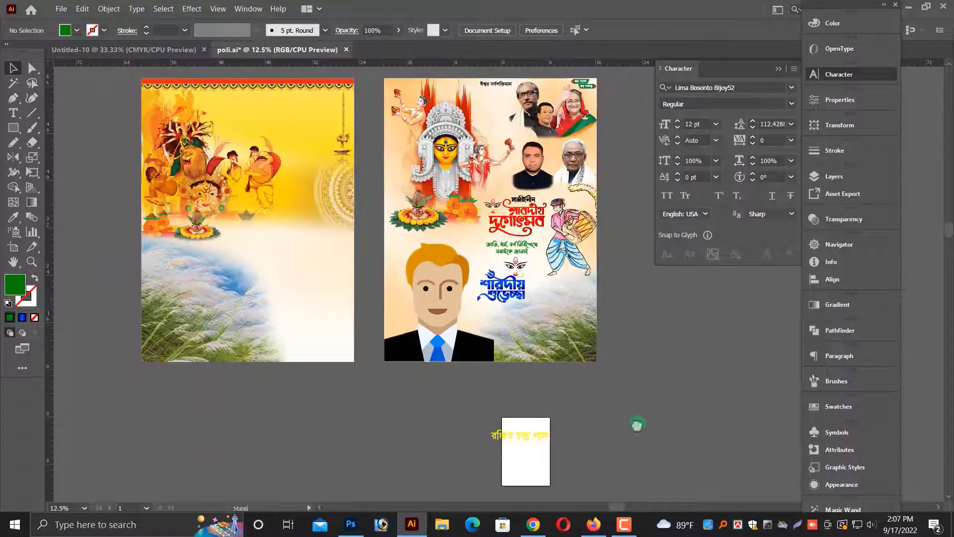
drag(637, 424, 634, 415)
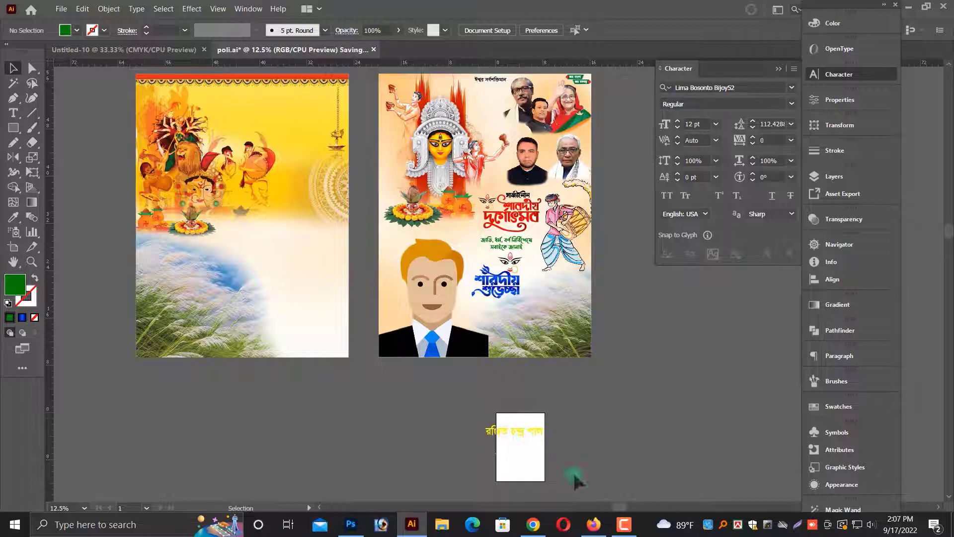
click(527, 437)
drag(528, 430, 616, 367)
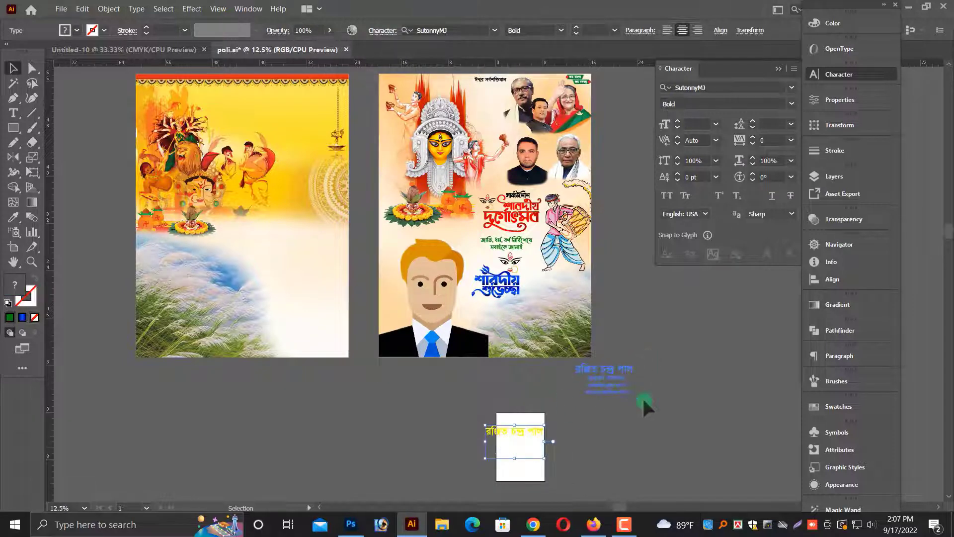
click(642, 396)
drag(388, 261, 631, 383)
Draw a rectangle across the bottom of the poster and fill it with the greeting's blue gradient.
drag(661, 363, 406, 357)
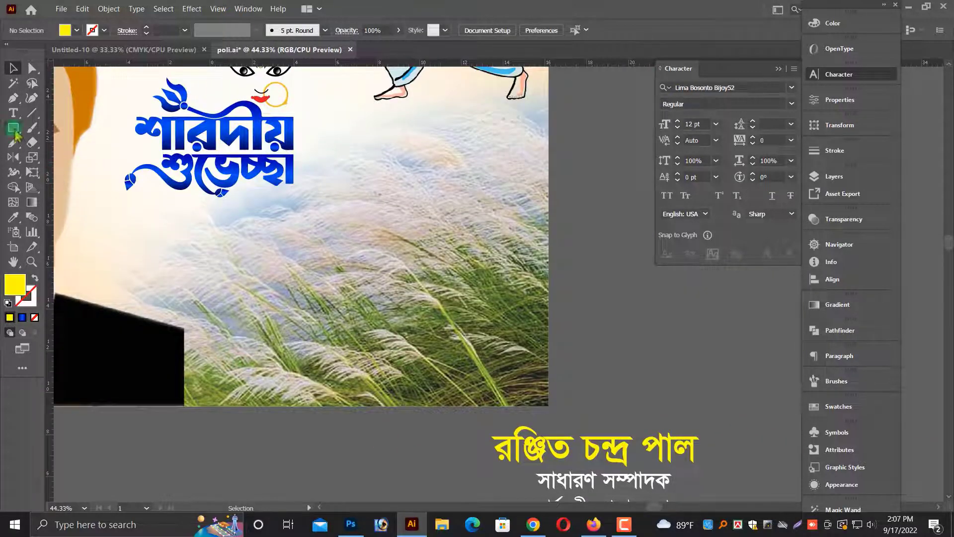
drag(547, 405, 548, 404)
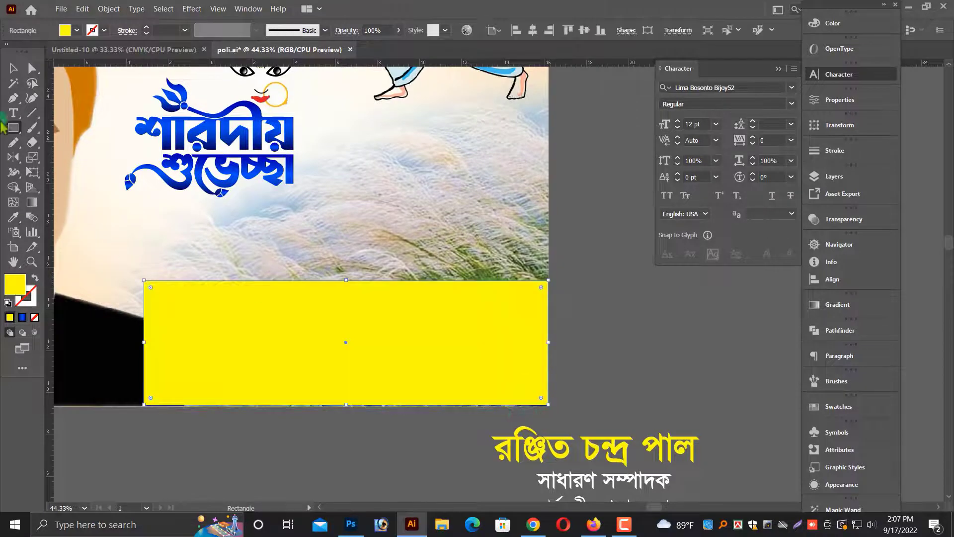
click(197, 146)
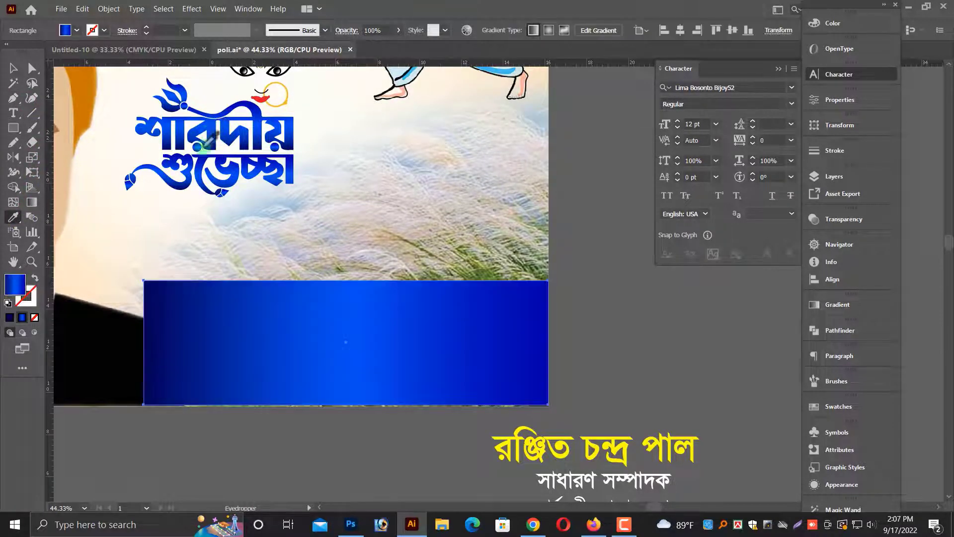
Stretch the rectangle to the poster's left edge and set its opacity to 50%.
click(15, 69)
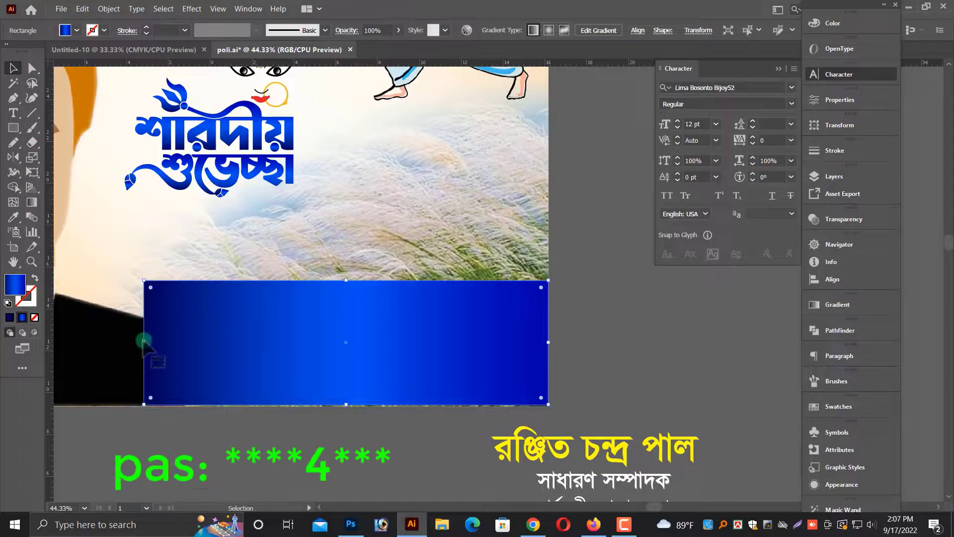
drag(144, 341, 88, 342)
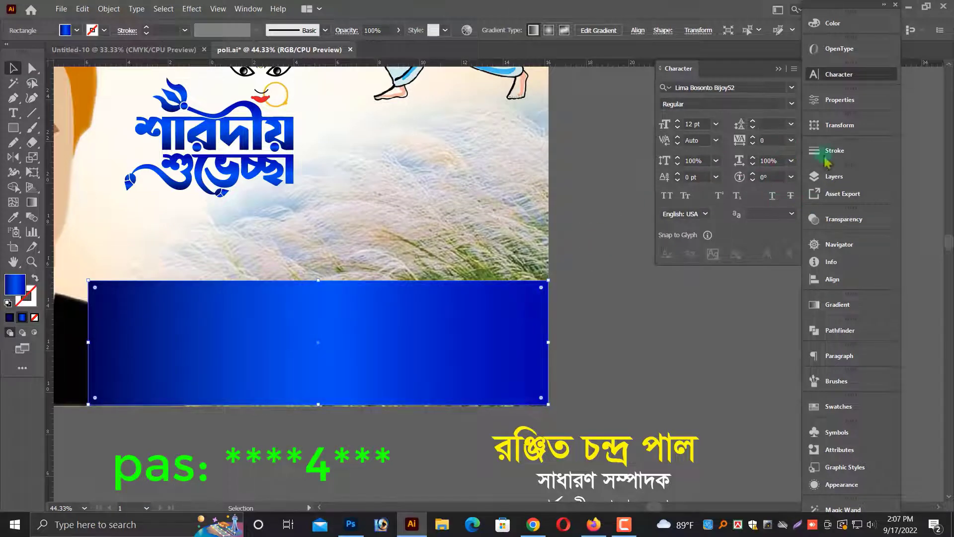
click(863, 219)
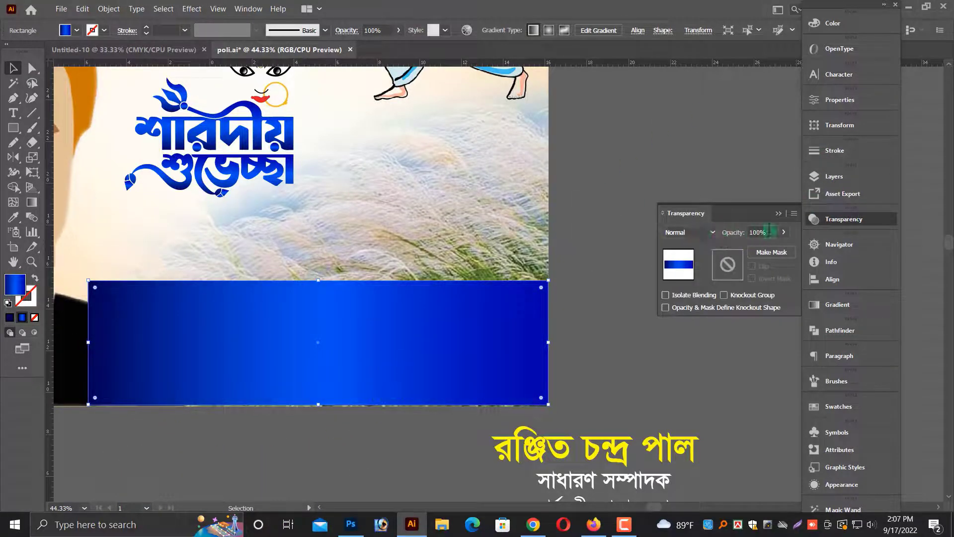
text(20)
key(Return)
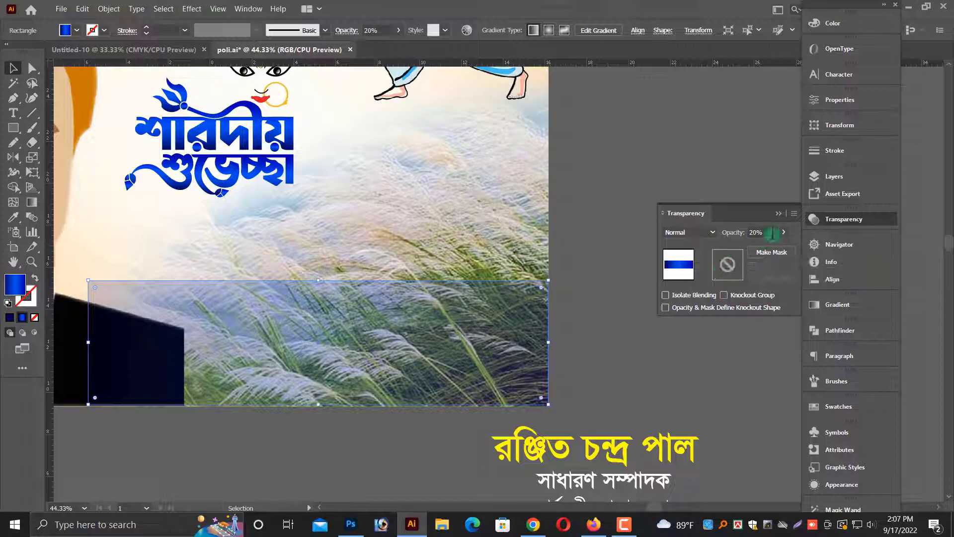
text(50)
key(Return)
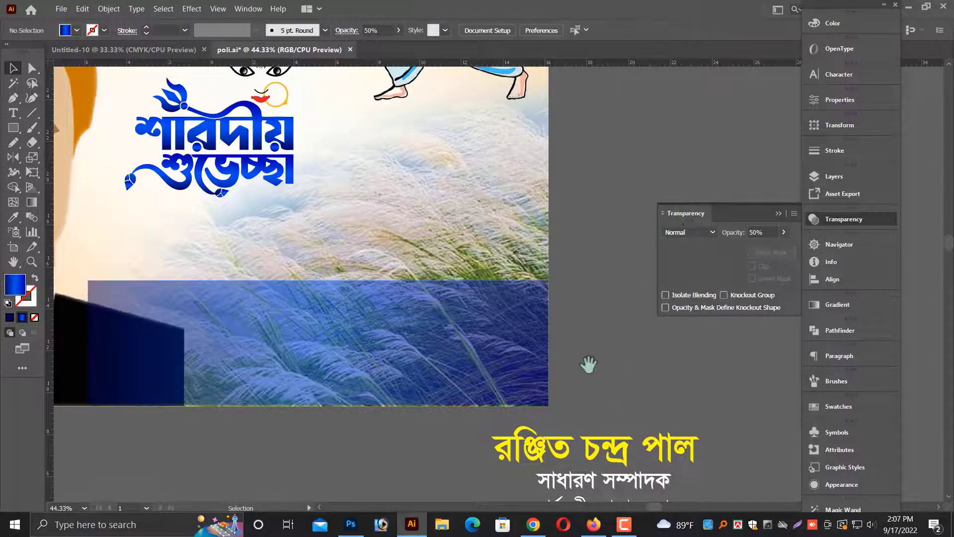
Try the Darken blending mode on the blue gradient band and undo it.
scroll(588, 364, left, 2)
drag(173, 343, 115, 342)
click(252, 421)
key(ctrl+minus)
key(ctrl+minus)
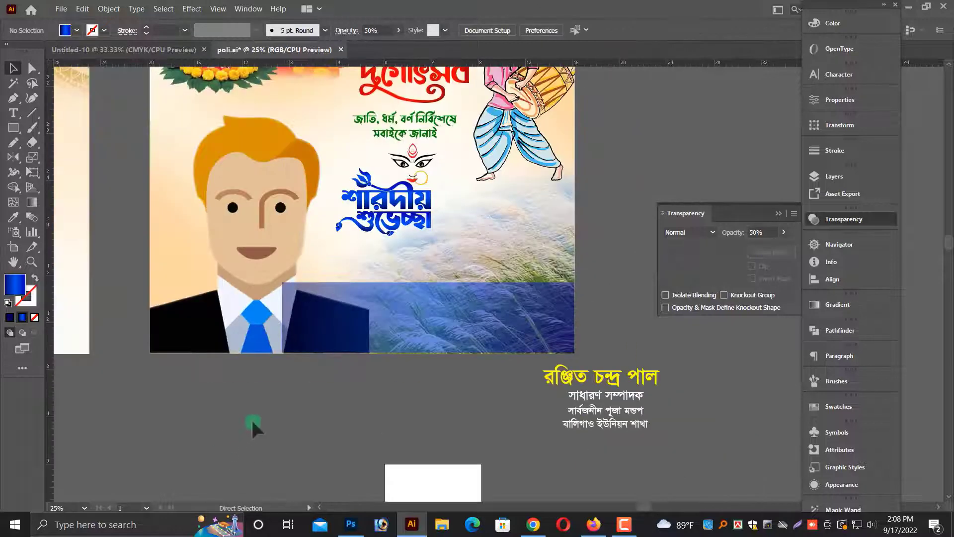
drag(123, 222, 680, 353)
scroll(507, 425, right, 2)
click(458, 357)
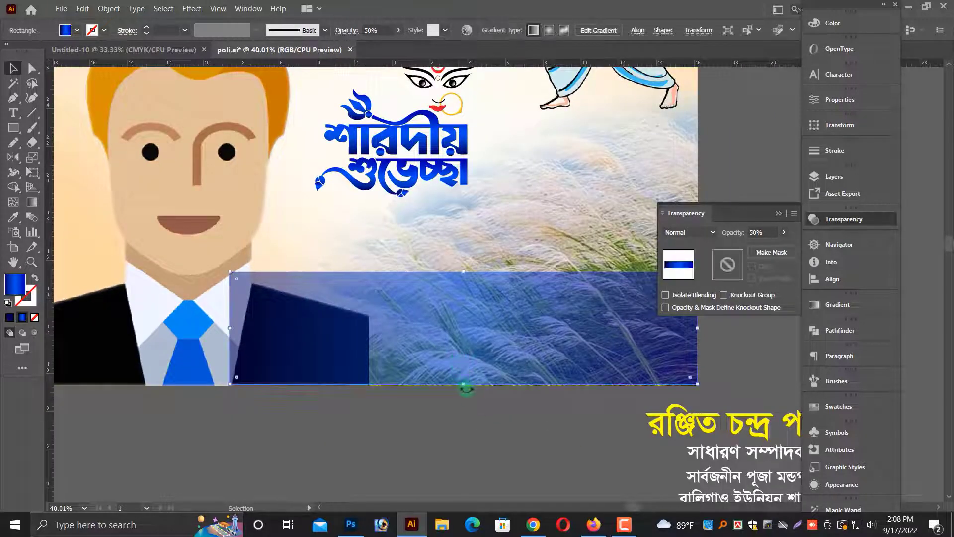
drag(465, 388, 463, 385)
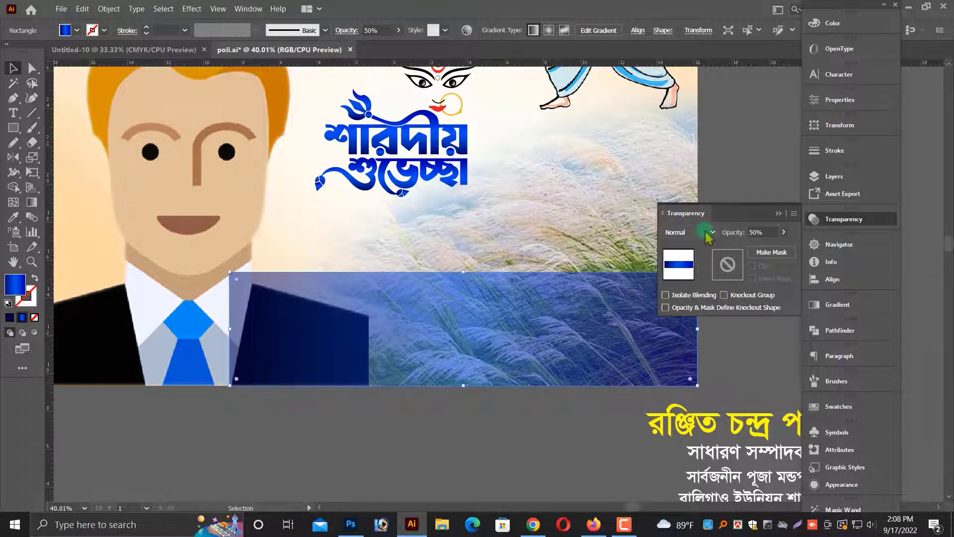
click(708, 232)
click(683, 247)
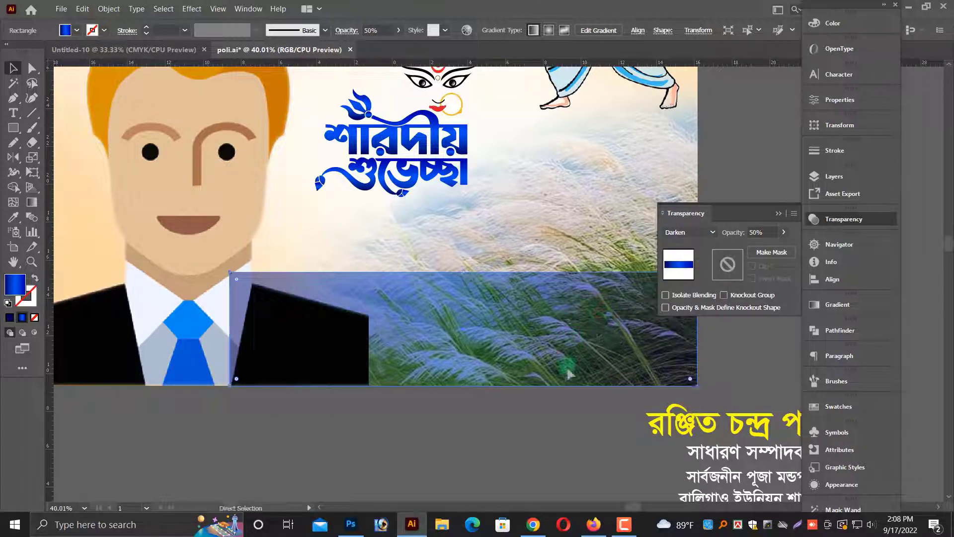
key(ctrl+z)
click(570, 418)
key(ctrl+minus)
key(ctrl+minus)
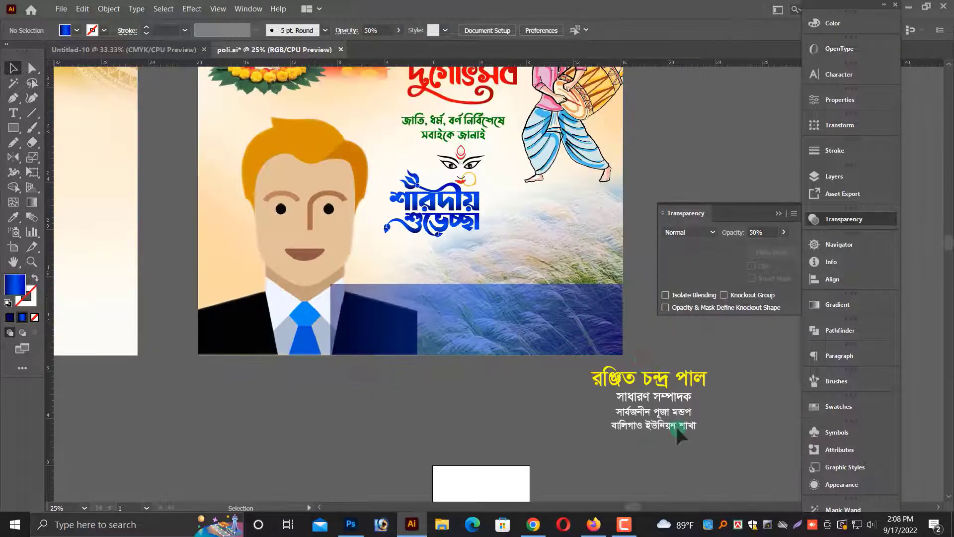
drag(641, 359, 677, 430)
drag(661, 380, 531, 300)
key(ctrl+plus)
key(ctrl+plus)
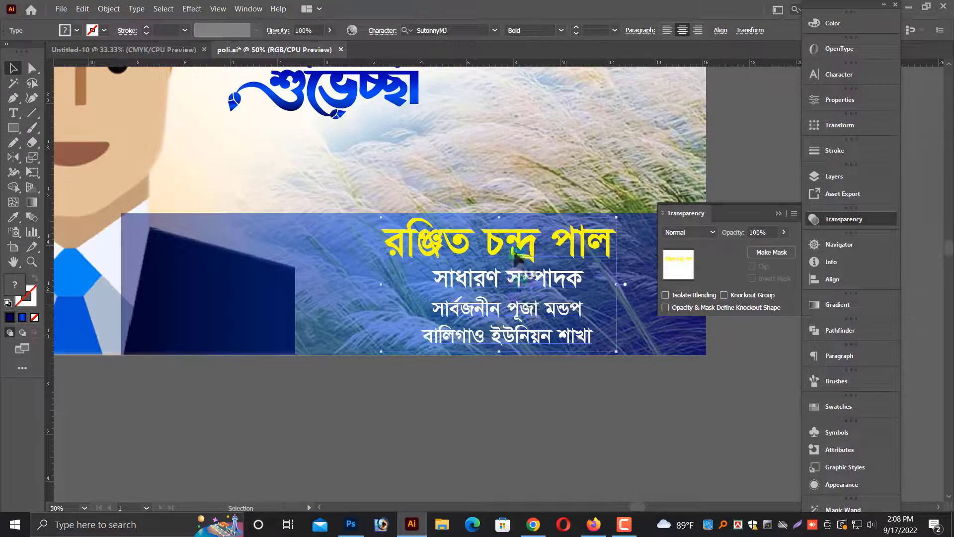
drag(516, 253, 482, 258)
Join the last two address lines of the name block into a single line.
key(t)
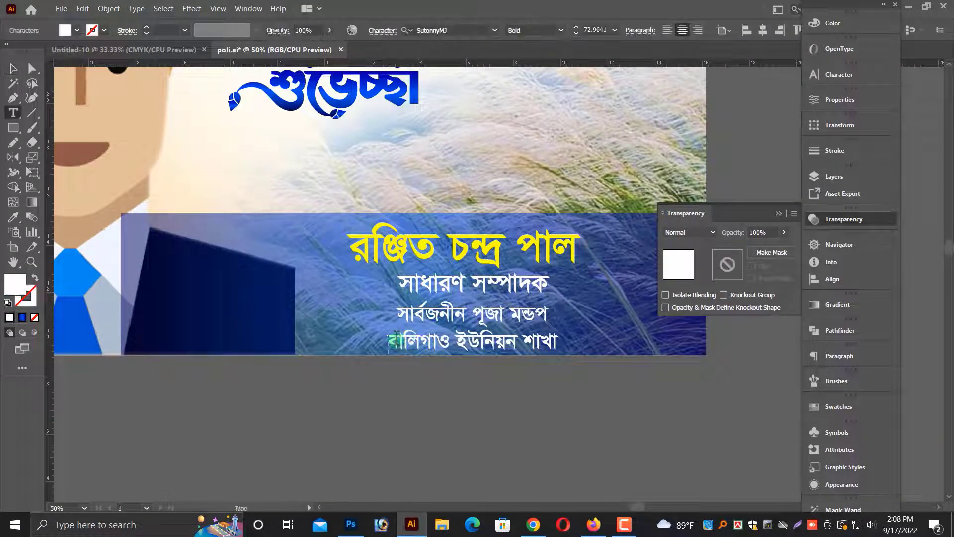
click(396, 337)
key(BackSpace)
key(Escape)
Nudge the name block's text lines into position within the blue band.
drag(497, 318, 516, 332)
scroll(531, 382, up, 1)
drag(507, 299, 506, 308)
drag(502, 346, 502, 352)
drag(490, 304, 492, 314)
scroll(587, 350, up, 1)
click(591, 354)
scroll(218, 441, down, 1)
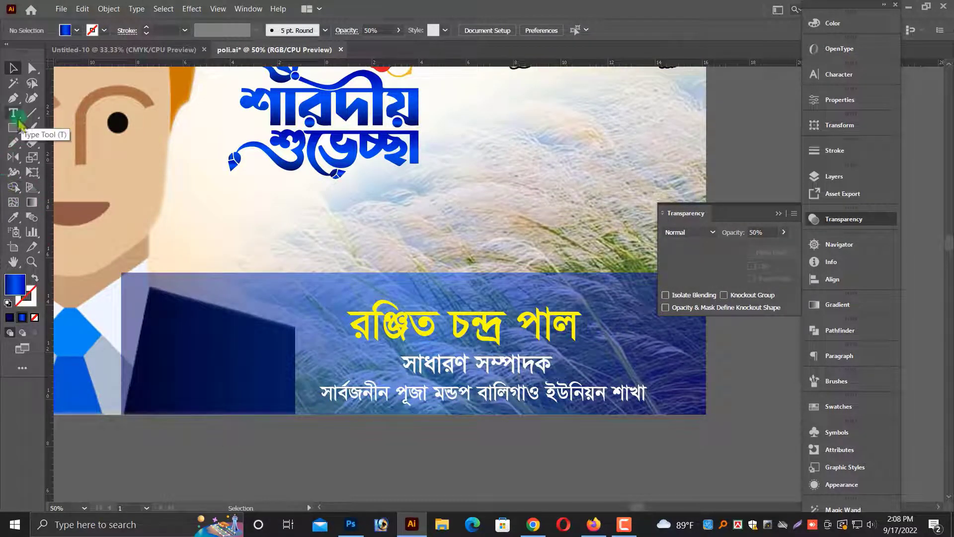
Draw a polygon with the Pen tool around the portrait's shoulder where the band overlaps it.
click(148, 266)
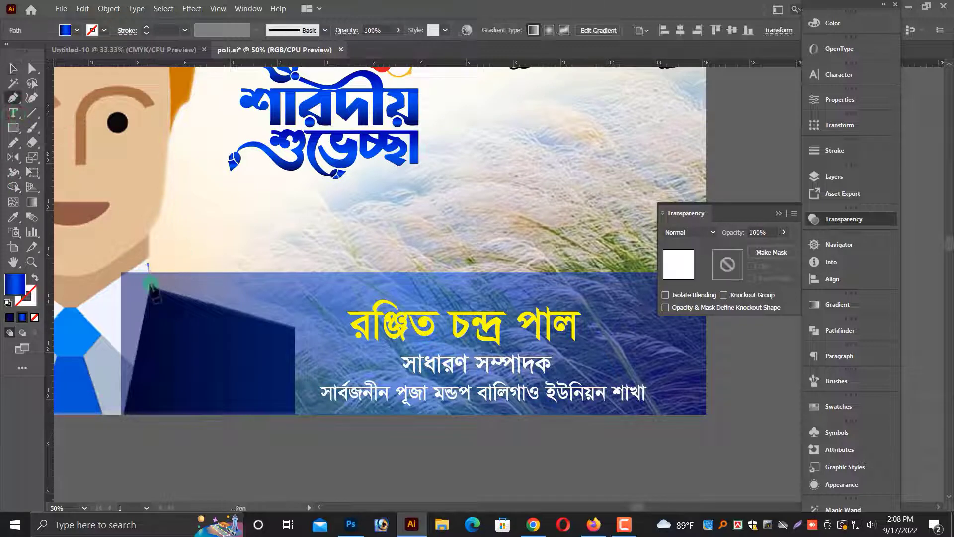
click(293, 326)
click(294, 418)
click(136, 453)
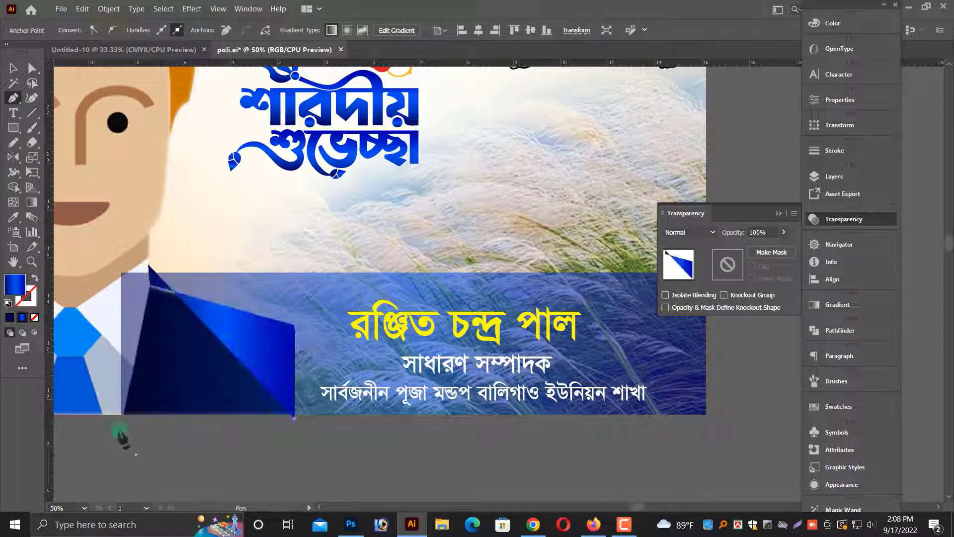
click(83, 389)
click(89, 248)
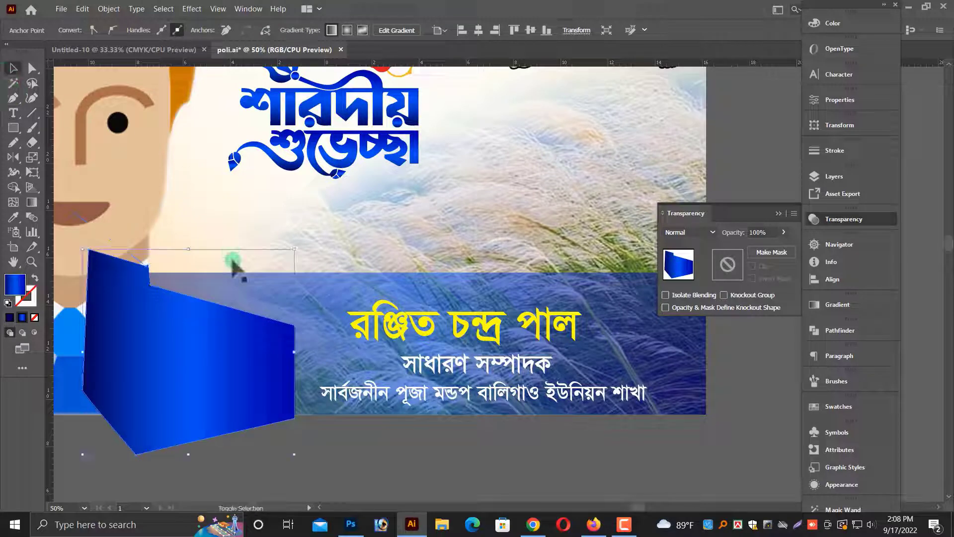
Use Shape Builder to remove the band's overlap with the portrait's shoulder.
click(180, 287)
key(u)
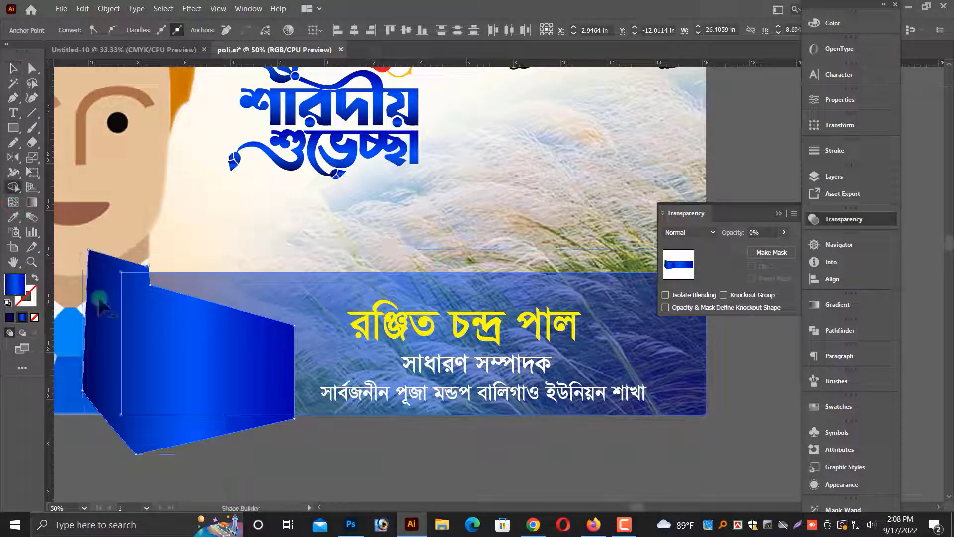
alt+click(100, 302)
alt+click(225, 389)
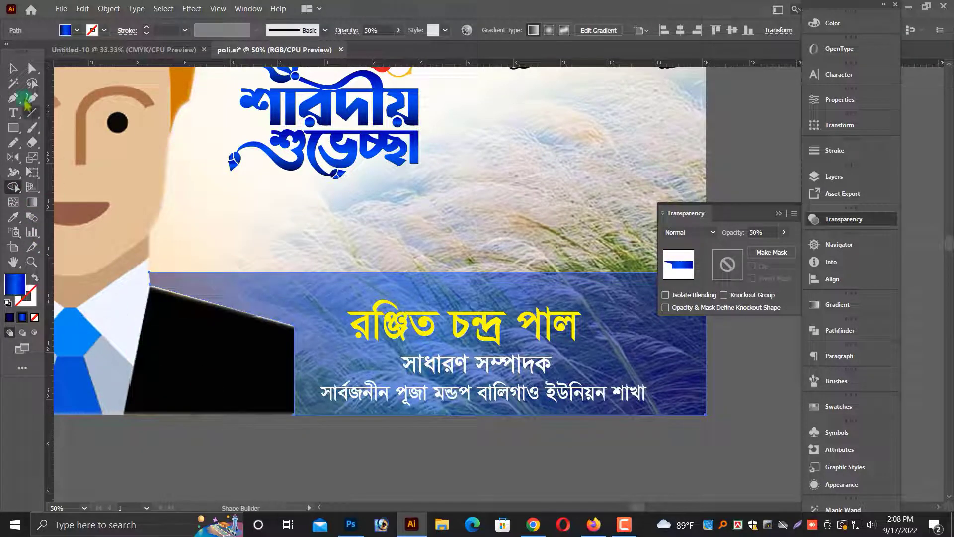
click(312, 462)
key(ctrl+minus)
key(ctrl+minus)
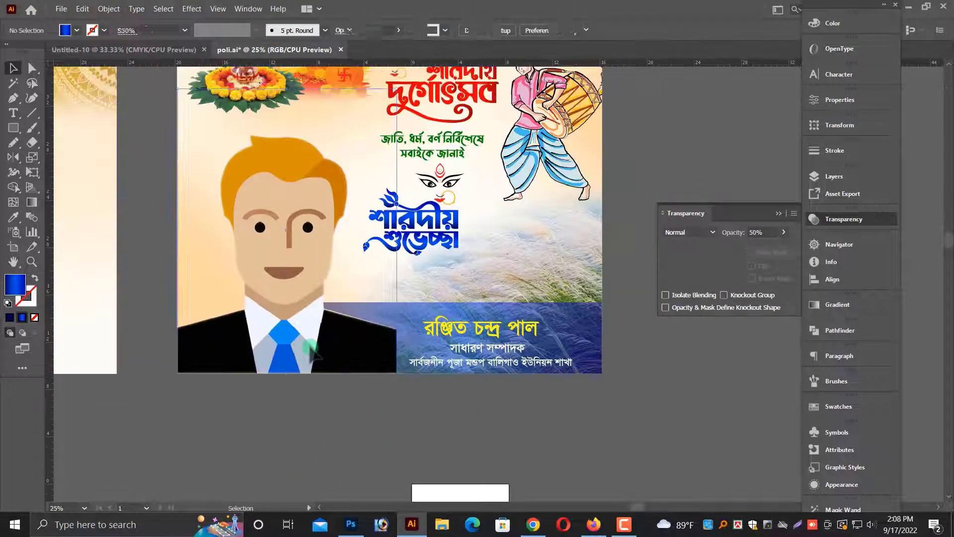
Select the portrait and scale it slightly taller from its top edge.
click(310, 348)
scroll(311, 350, up, 5)
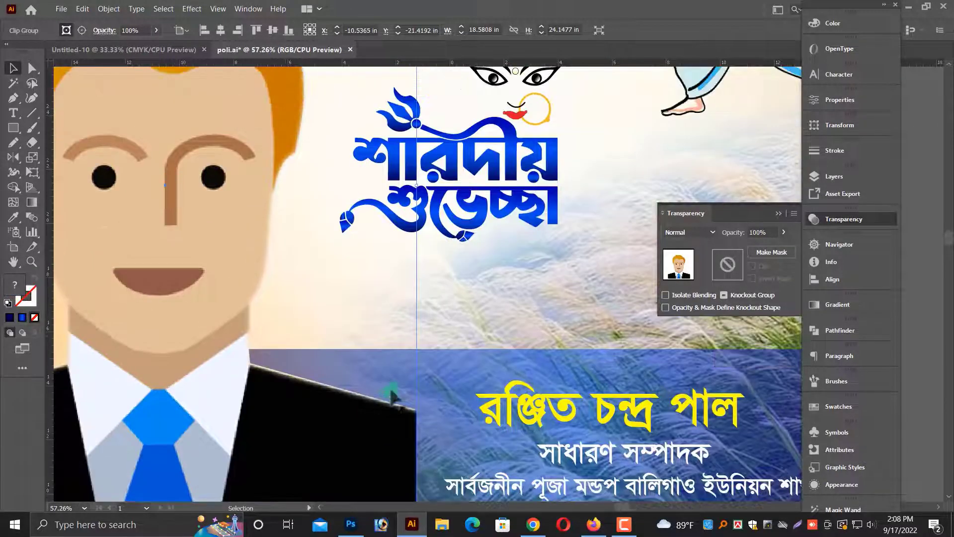
key(ctrl+minus)
key(ctrl+minus)
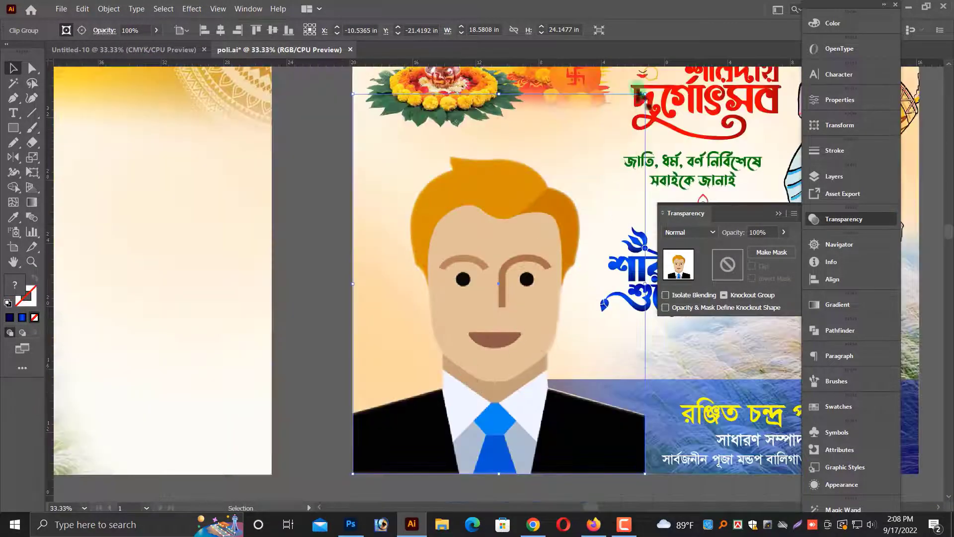
drag(645, 87, 645, 87)
scroll(645, 121, down, 1)
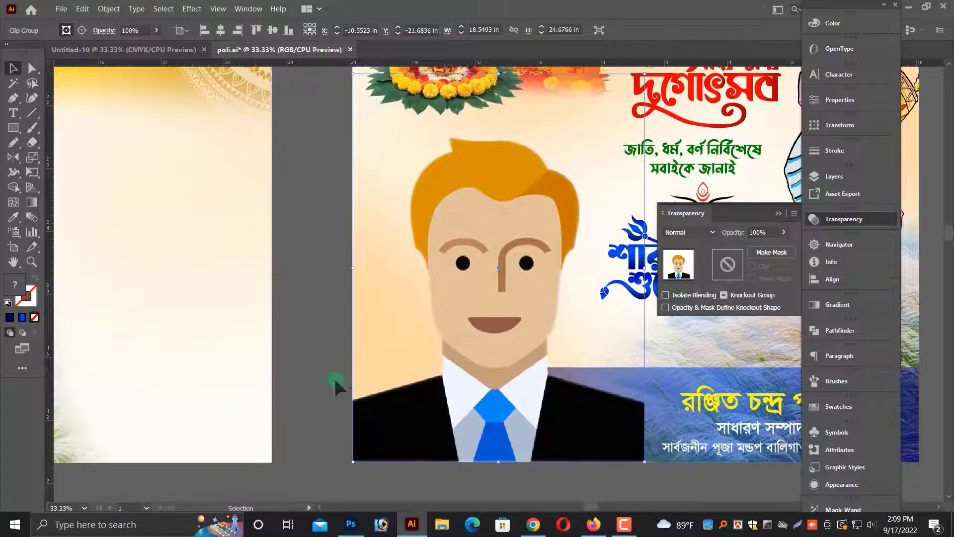
click(334, 374)
Draw a thin rectangle along the top edge of the blue band.
key(ctrl+minus)
key(ctrl+minus)
drag(585, 407, 434, 427)
scroll(499, 397, up, 5)
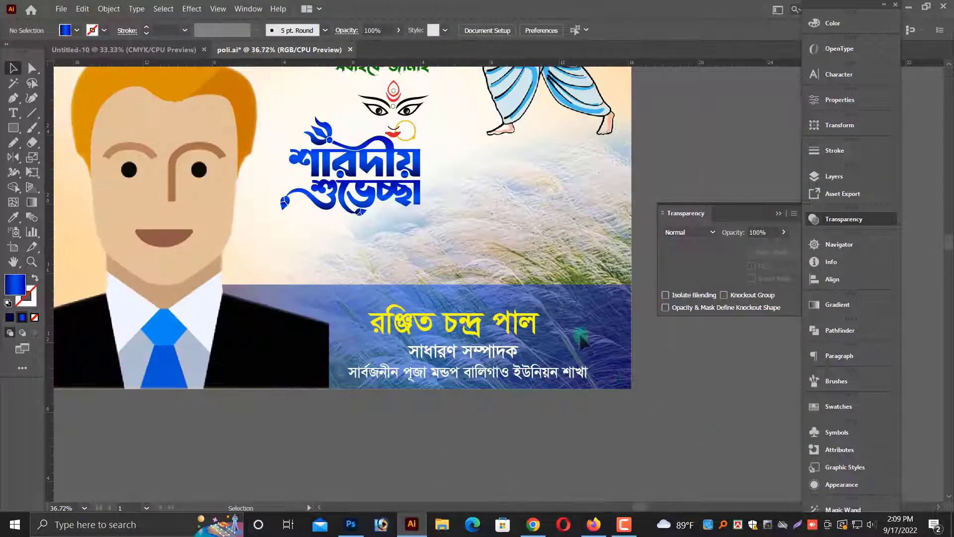
drag(408, 318, 616, 378)
scroll(446, 248, up, 1)
key(ctrl+minus)
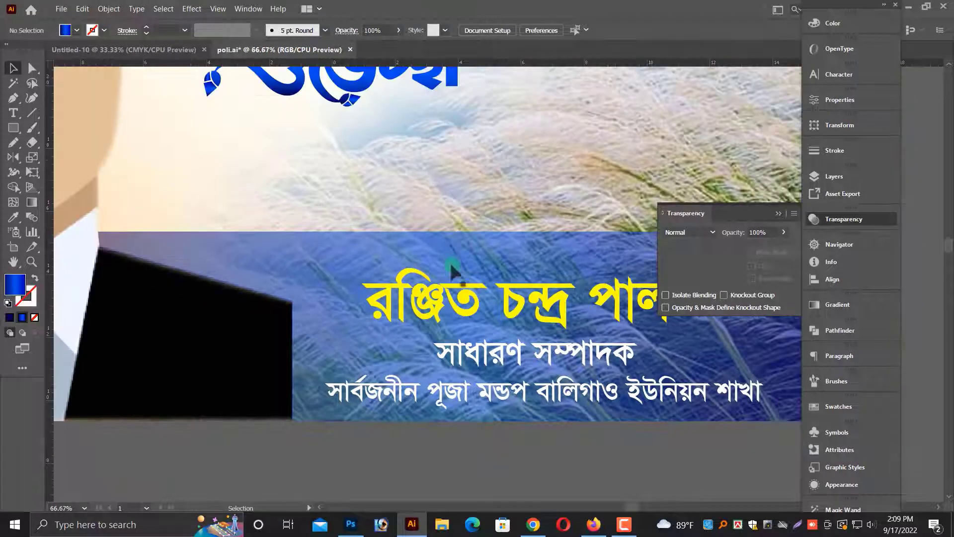
scroll(446, 271, up, 1)
key(ctrl+minus)
scroll(481, 406, up, 2)
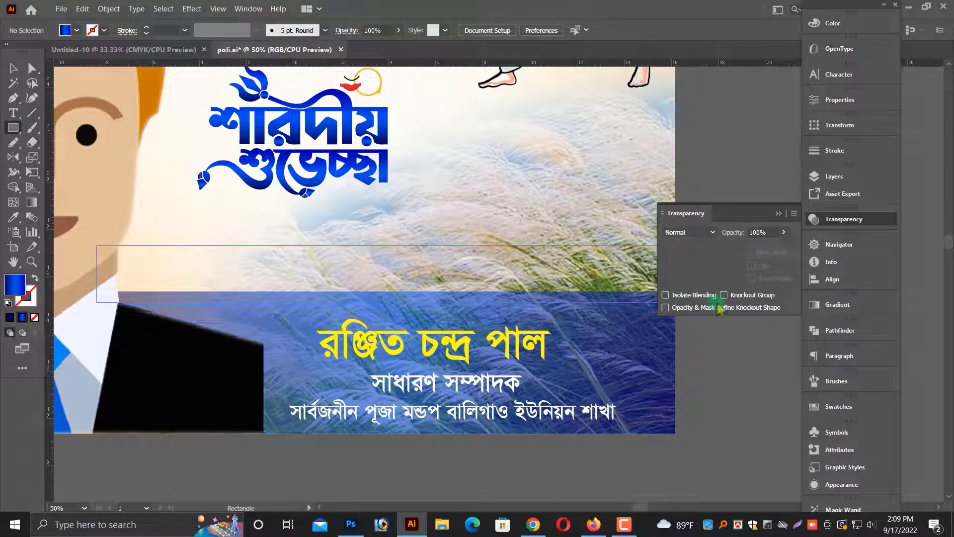
drag(718, 306, 719, 304)
shift+click(629, 364)
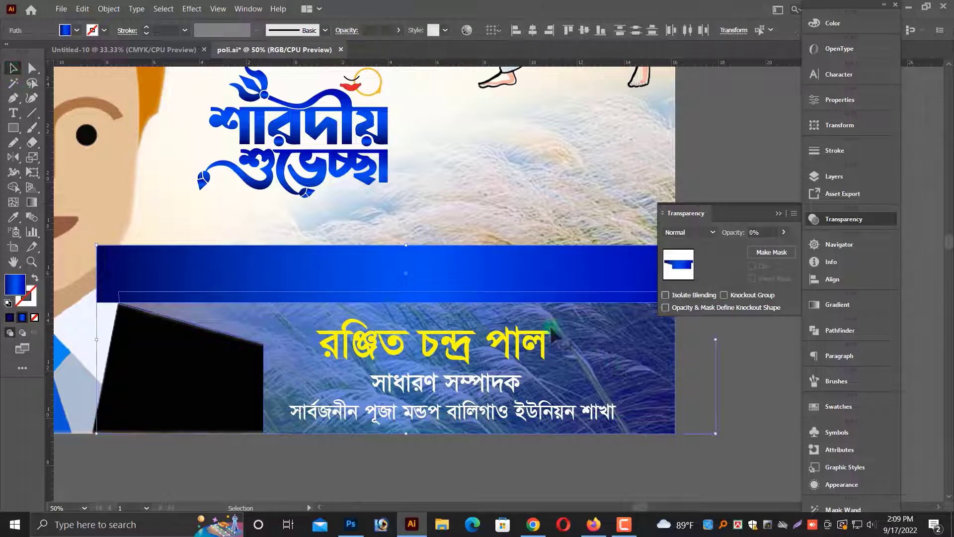
Merge the thin rectangle into the band's top edge using Shape Builder.
click(13, 188)
alt+click(283, 273)
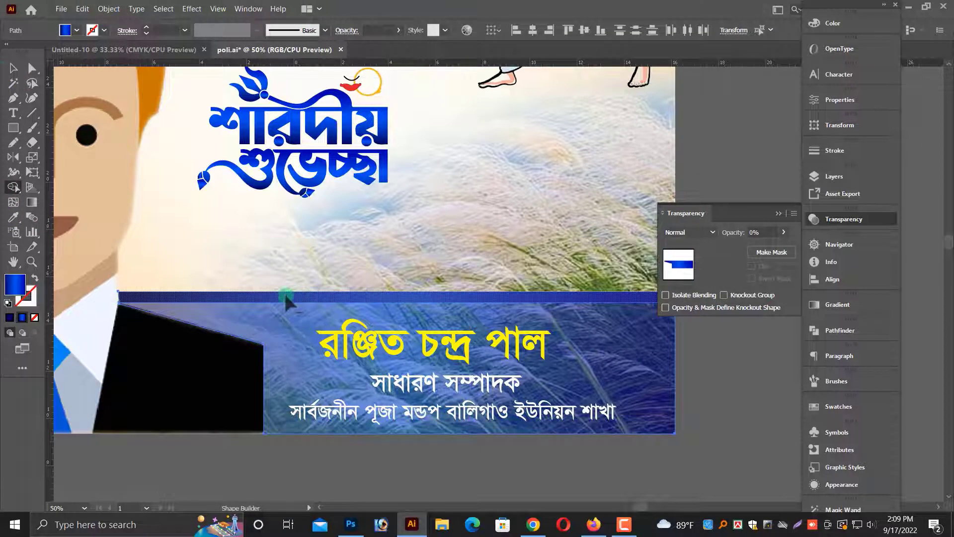
alt+click(283, 297)
click(472, 468)
key(ctrl+plus)
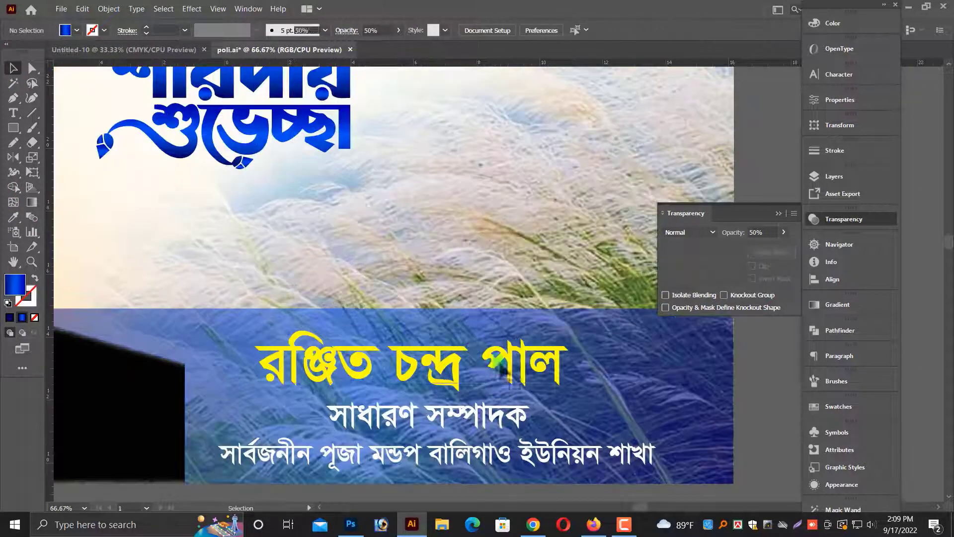
Move the name block lower within the blue band.
click(552, 370)
drag(573, 371, 565, 455)
key(ctrl+minus)
key(ctrl+minus)
key(ctrl+minus)
click(554, 397)
key(ctrl+minus)
key(ctrl+minus)
drag(260, 225, 705, 388)
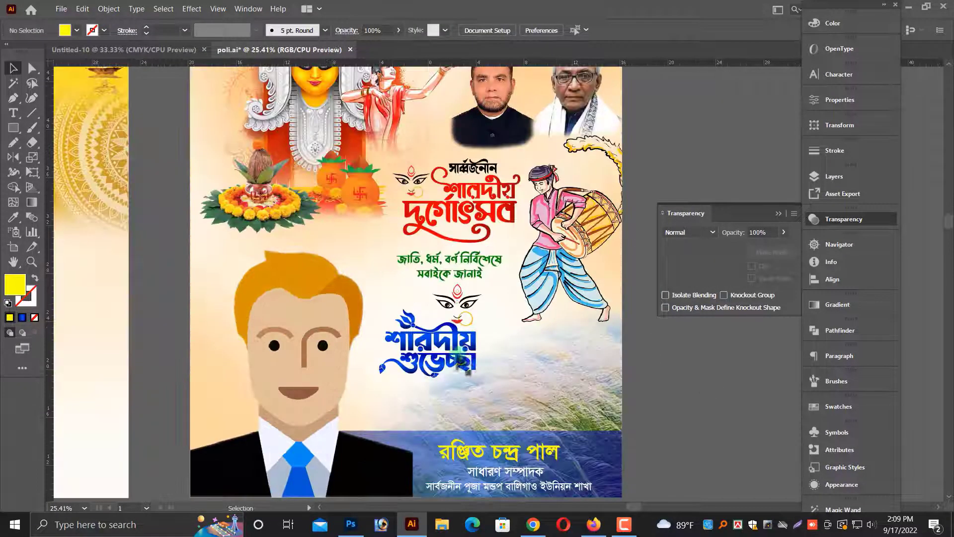
Move the শারদীয় শুভেচ্ছা greeting slightly lower on the poster.
click(446, 344)
drag(450, 358, 449, 378)
mouse_move(490, 405)
mouse_down()
mouse_move(502, 406)
mouse_move(479, 398)
mouse_up()
click(679, 398)
scroll(677, 387, down, 1)
key(alt+space)
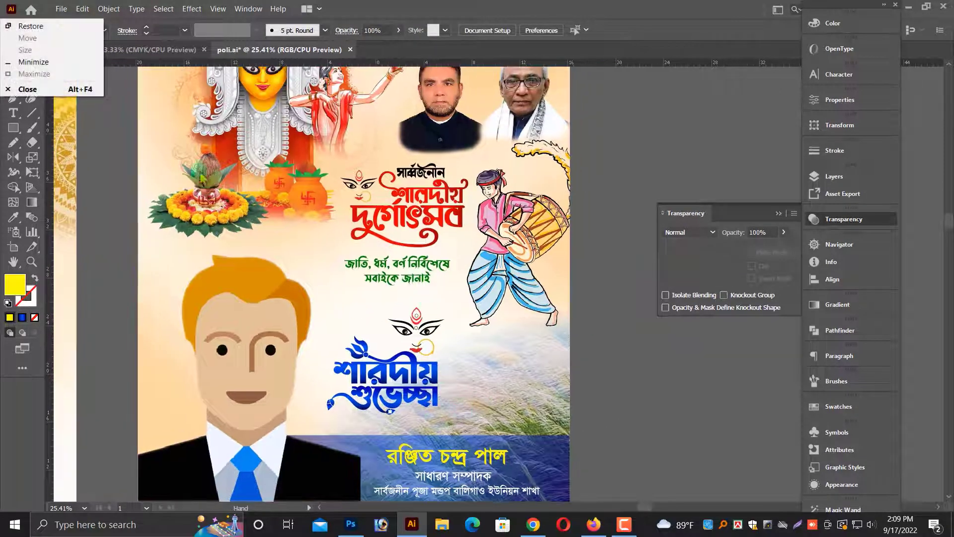
Widen the green greeting text slightly and reposition it beneath the heading.
drag(206, 175, 591, 295)
drag(561, 382, 554, 409)
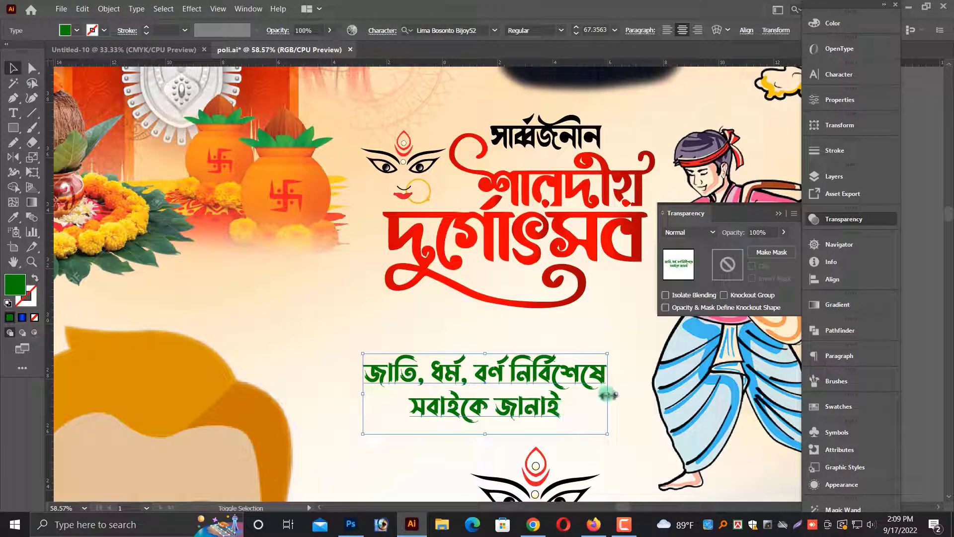
drag(607, 394, 618, 394)
drag(544, 383, 535, 381)
key(ctrl+minus)
key(ctrl+minus)
key(ctrl+minus)
click(697, 398)
drag(698, 398, 414, 350)
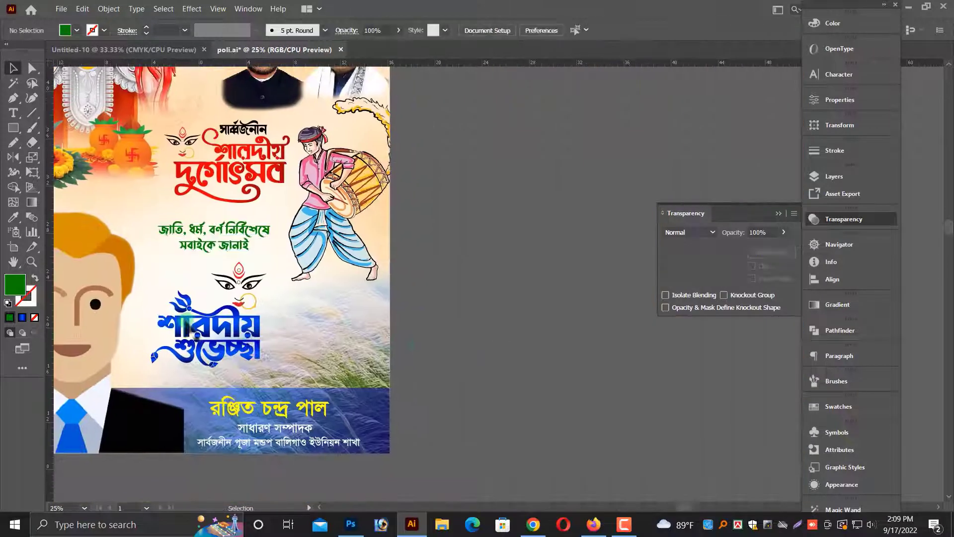
Duplicate the শারদীয় শুভেচ্ছা greeting with Durga's face onto the pasteboard beside the poster.
click(196, 336)
drag(256, 348, 613, 370)
scroll(513, 378, right, 1)
click(466, 282)
key(ctrl+z)
drag(204, 331, 683, 305)
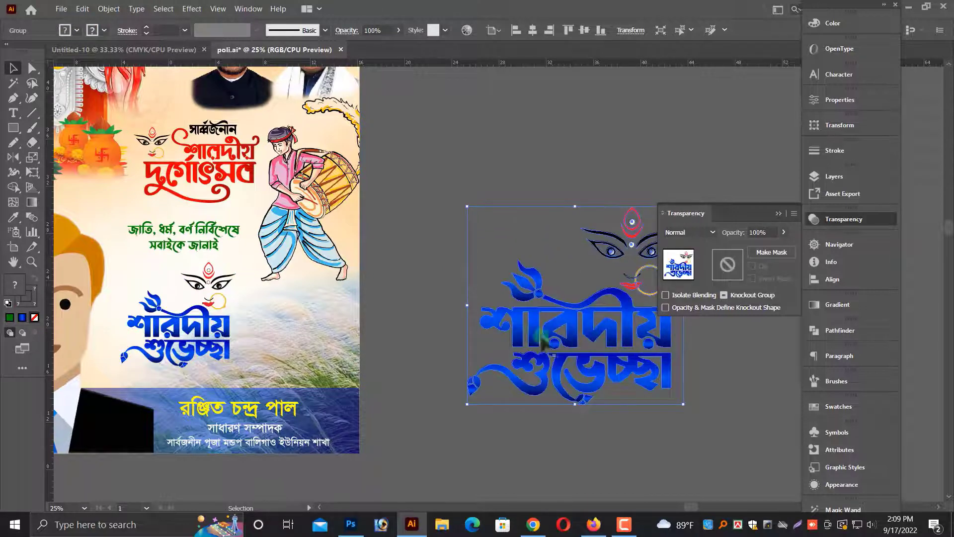
Scale up the duplicated greeting and ungroup it, selecting the lettering.
click(456, 223)
drag(612, 341, 498, 339)
key(alt+space)
click(497, 319)
right_click(506, 288)
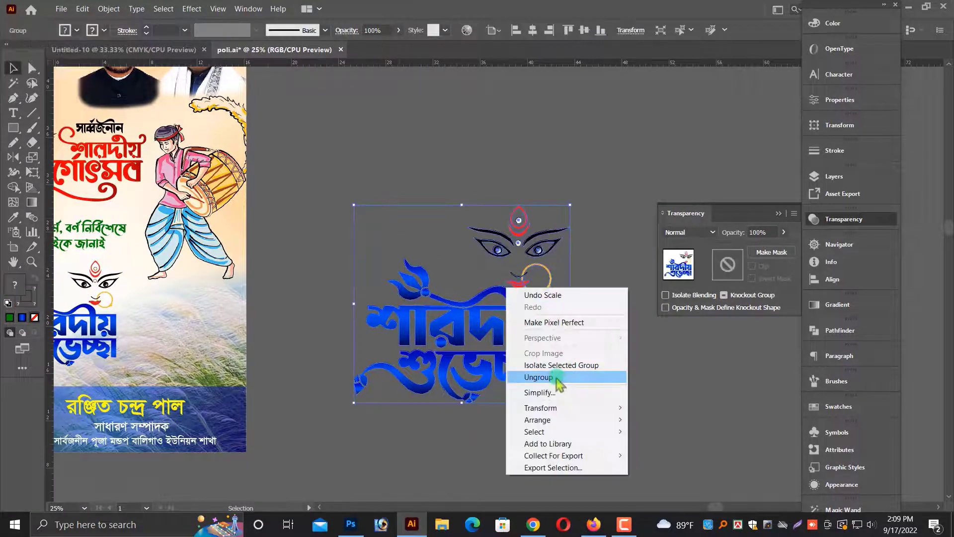
click(539, 377)
click(521, 338)
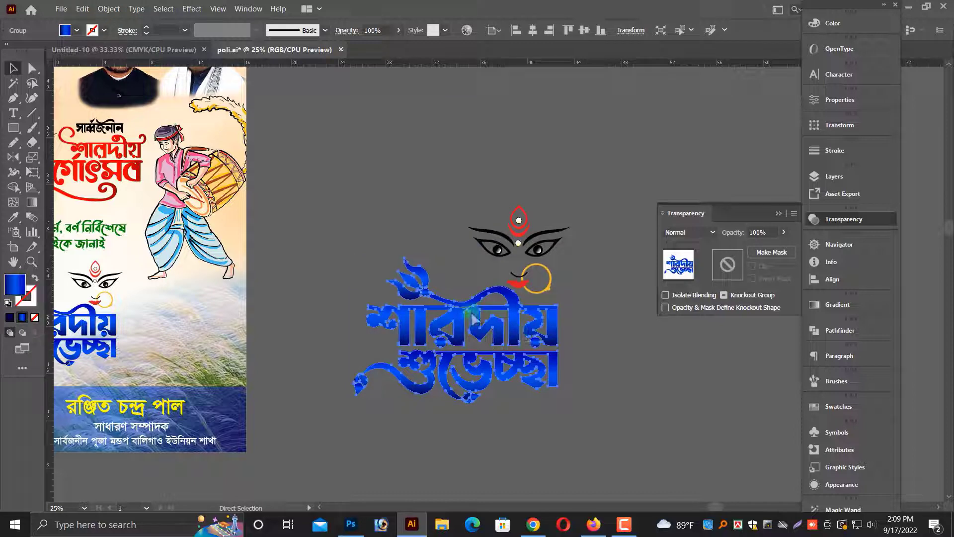
Paste a copy of the lettering in front and give it a white fill and white stroke.
key(ctrl+c)
key(ctrl+f)
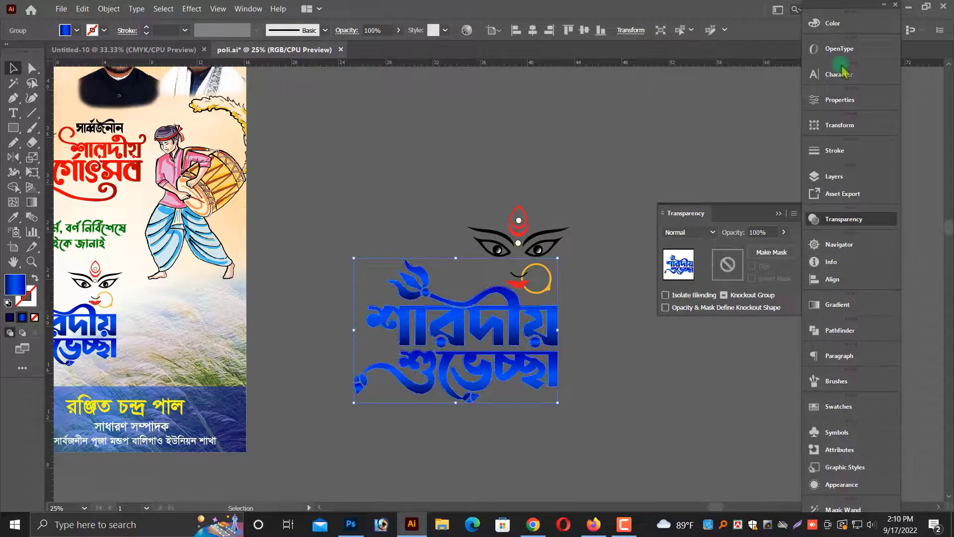
click(840, 25)
click(676, 101)
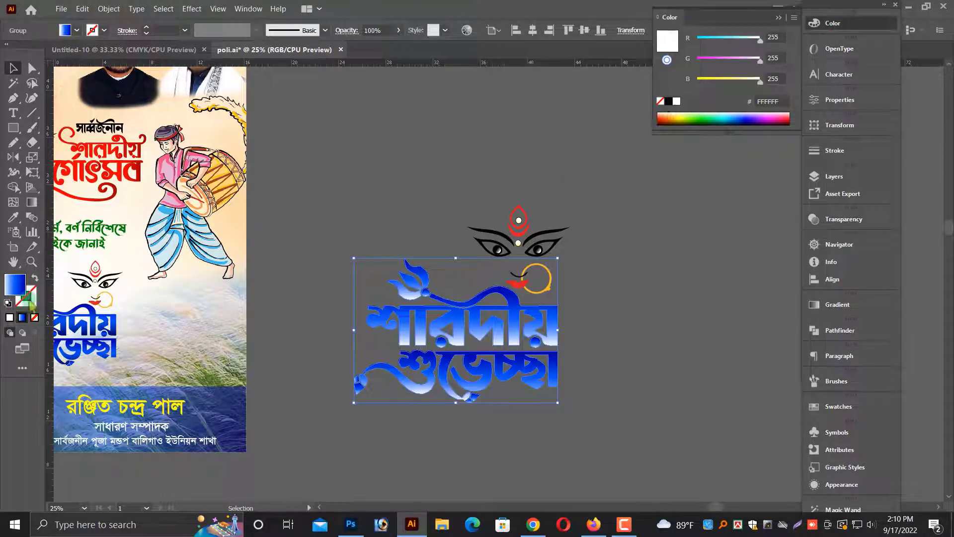
click(34, 318)
click(676, 103)
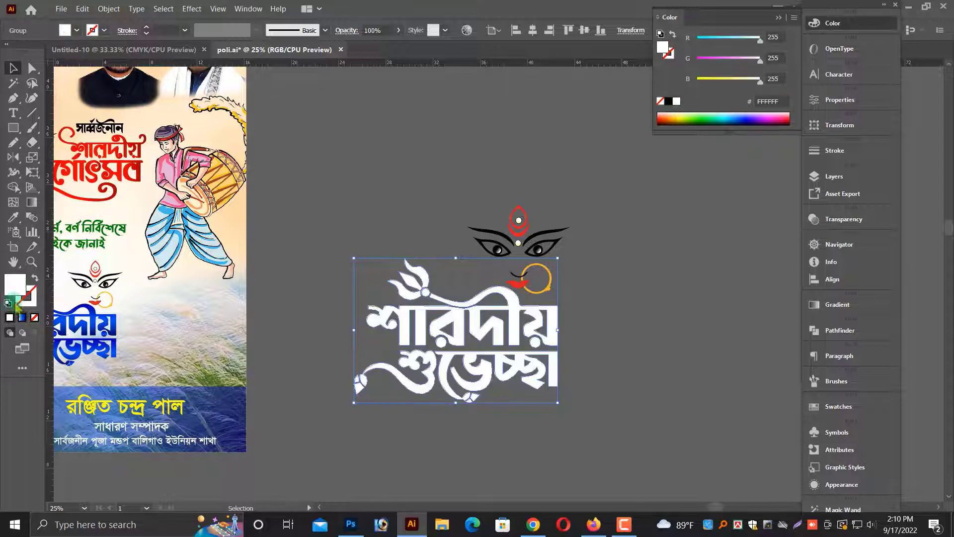
Set the white copy's stroke to round corners and 20 pt weight.
click(837, 151)
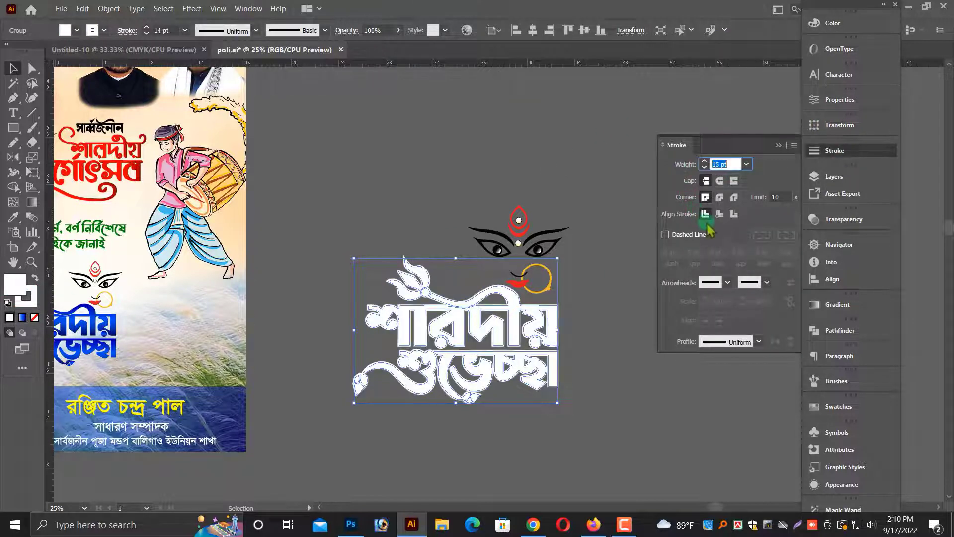
click(720, 198)
scroll(734, 167, up, 2)
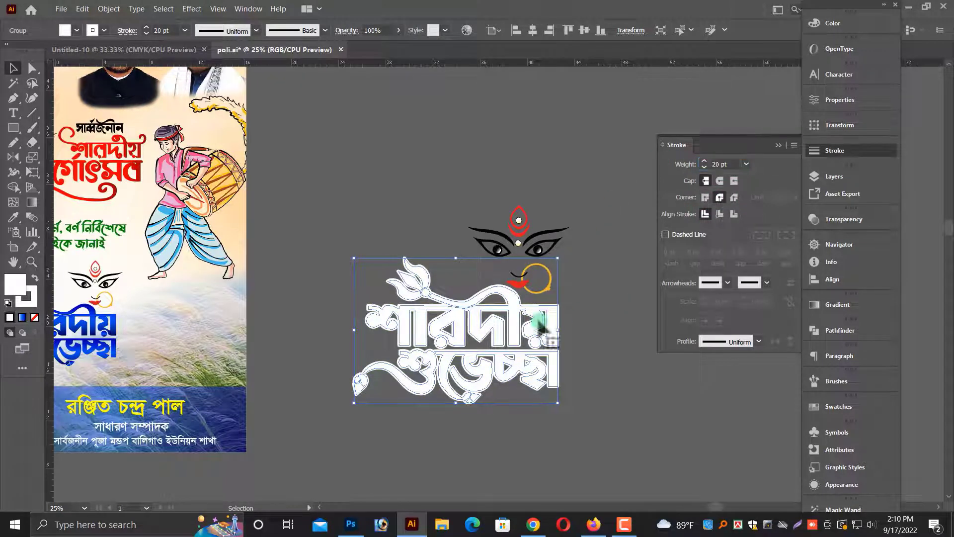
Apply a Drop Shadow to the white lettering copy with 30% opacity.
click(190, 10)
mouse_move(259, 169)
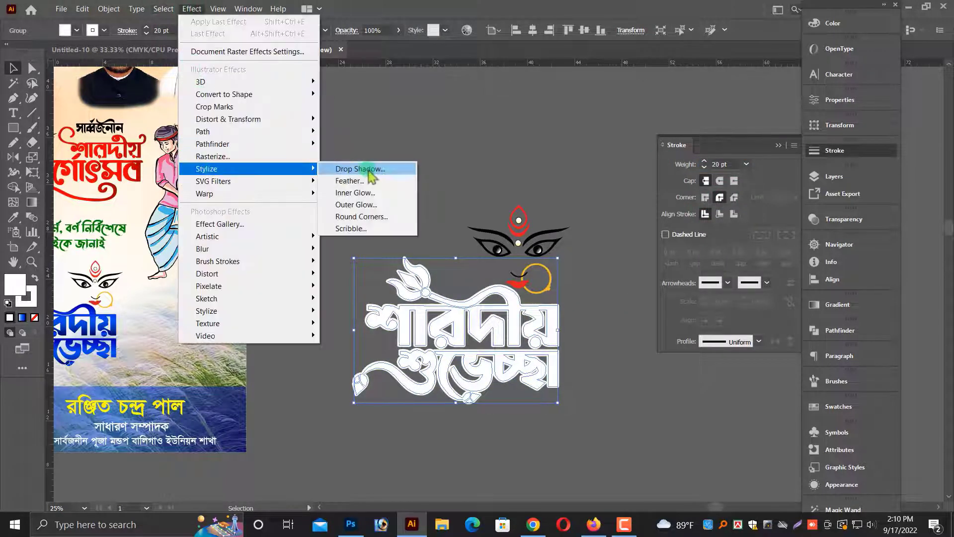
click(352, 168)
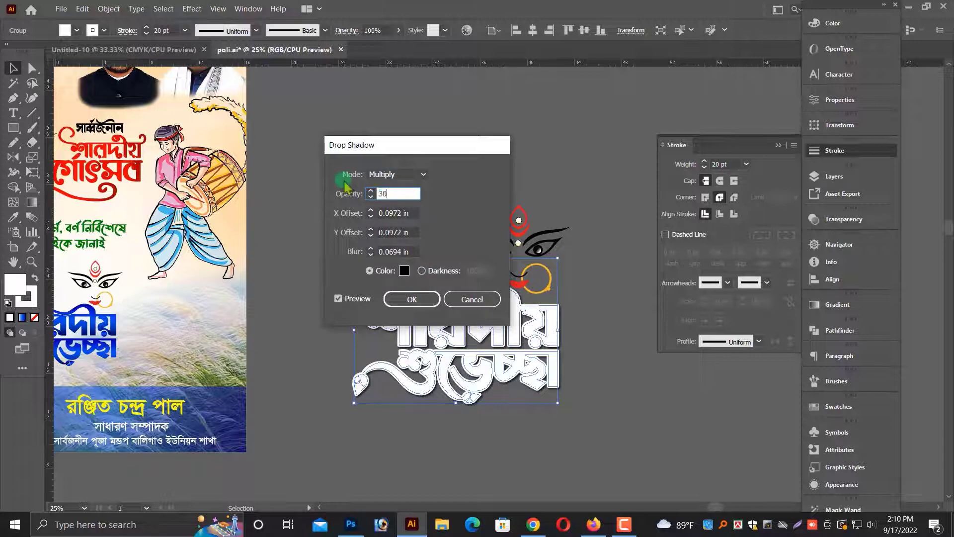
text(30)
key(Return)
Expand the shadowed white lettering into plain artwork.
click(109, 9)
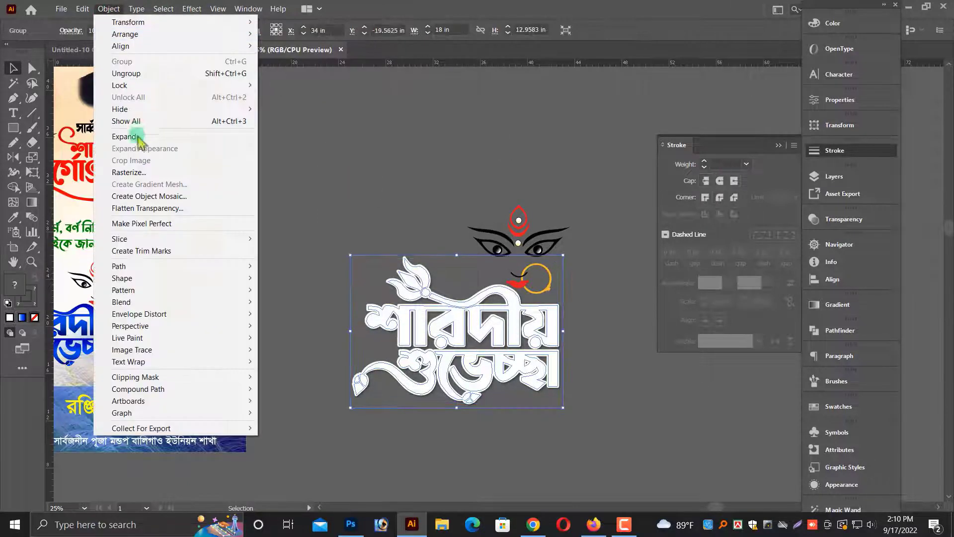
click(125, 137)
click(373, 271)
click(337, 262)
scroll(462, 301, up, 4)
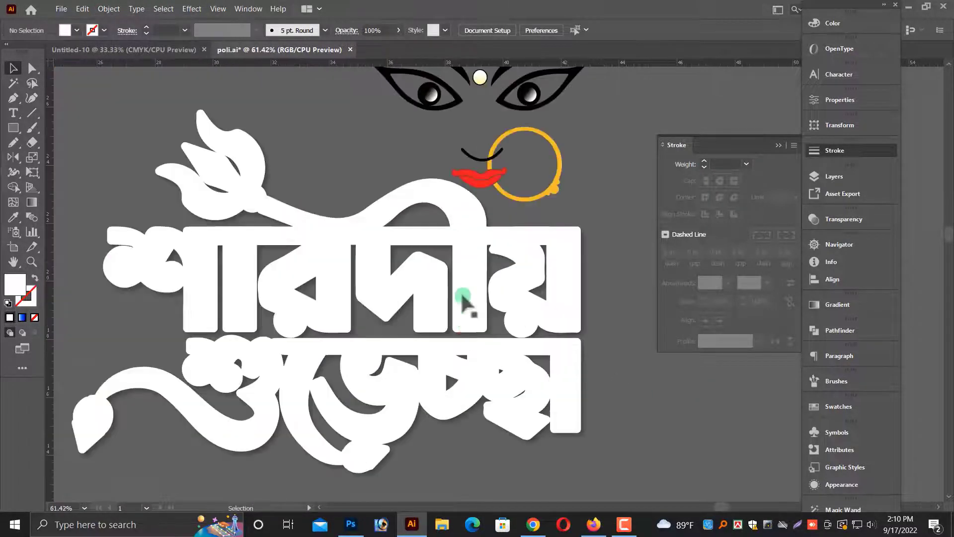
click(463, 297)
drag(469, 295, 474, 253)
key(ctrl+z)
right_click(481, 249)
click(521, 342)
click(596, 372)
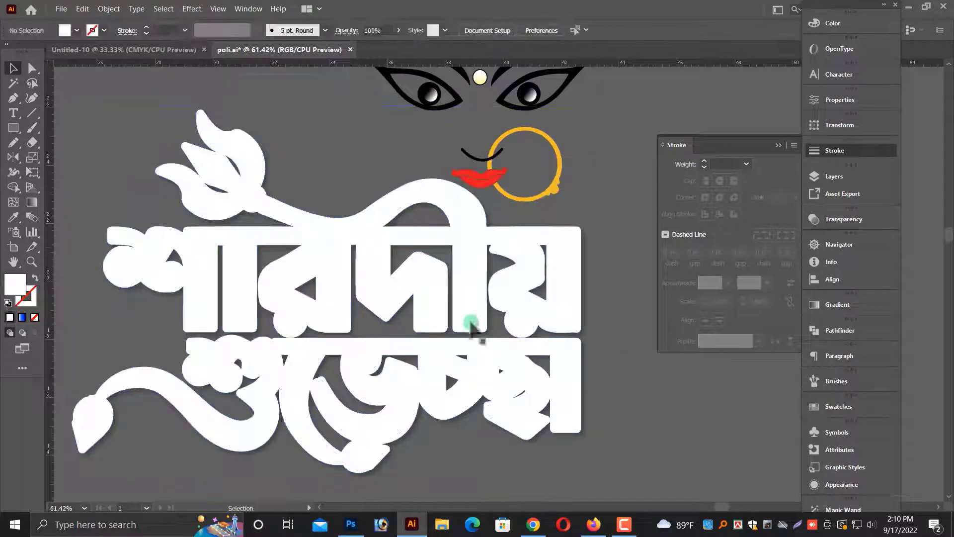
drag(475, 321, 474, 293)
key(ctrl+z)
Paste the blue lettering in front of the white copy and nudge it slightly upward.
key(ctrl+f)
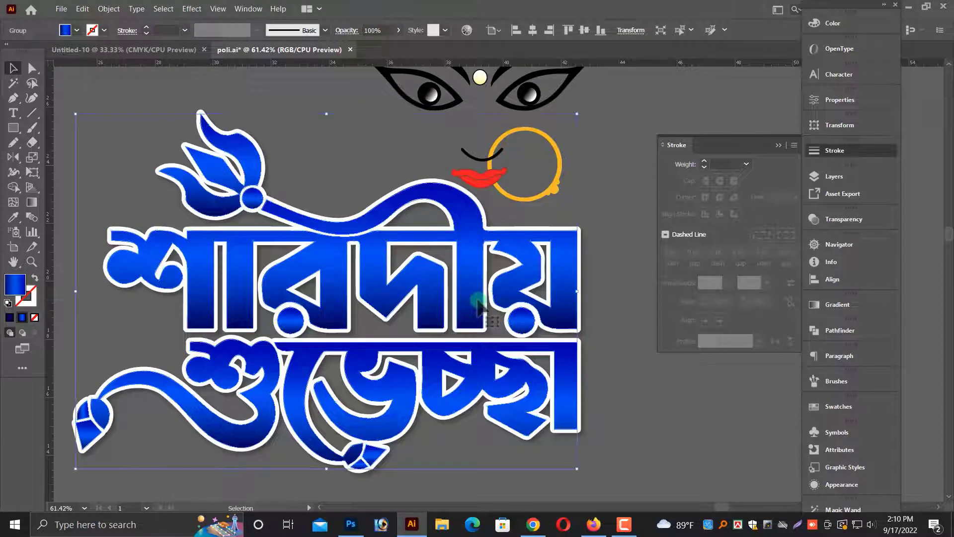
key(ctrl+3)
click(478, 301)
key(ctrl+3)
key(ctrl+alt+3)
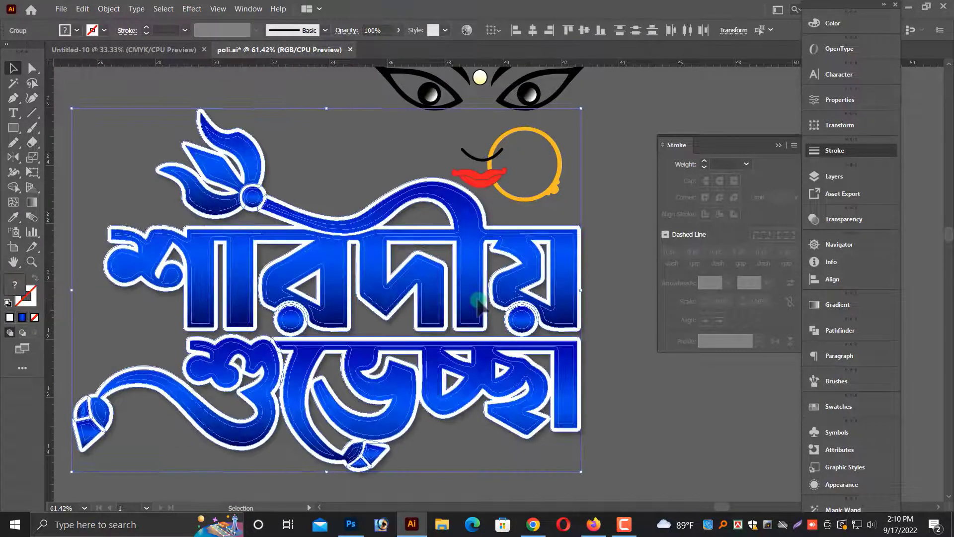
key(Up)
key(Up)
key(Up)
key(Up)
key(Up)
key(Up)
key(Up)
key(Up)
key(Up)
Replace the poster's old শারদীয় শুভেচ্ছা greeting with the new outlined version, moving the old one out to the pasteboard.
key(ctrl+minus)
key(ctrl+minus)
key(ctrl+minus)
key(ctrl+minus)
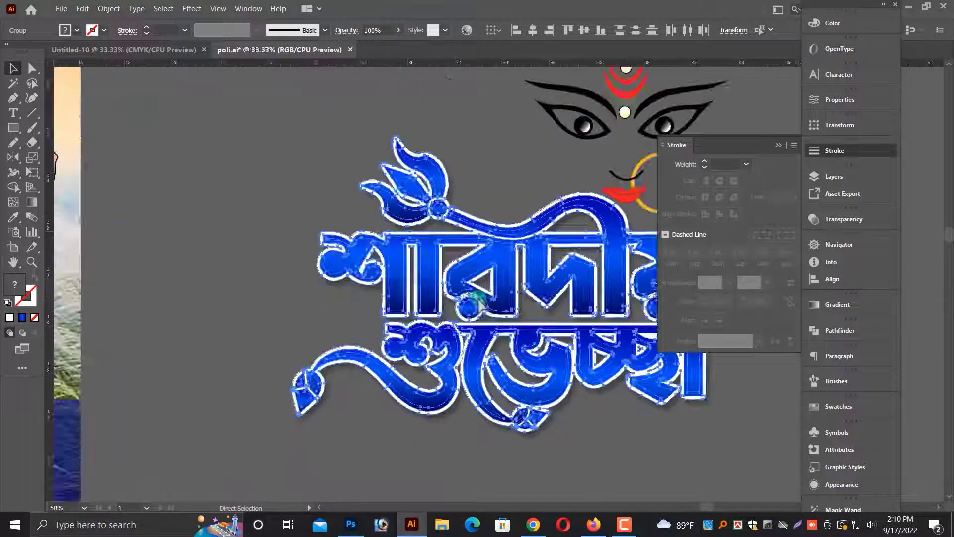
click(493, 387)
key(ctrl+a)
click(597, 380)
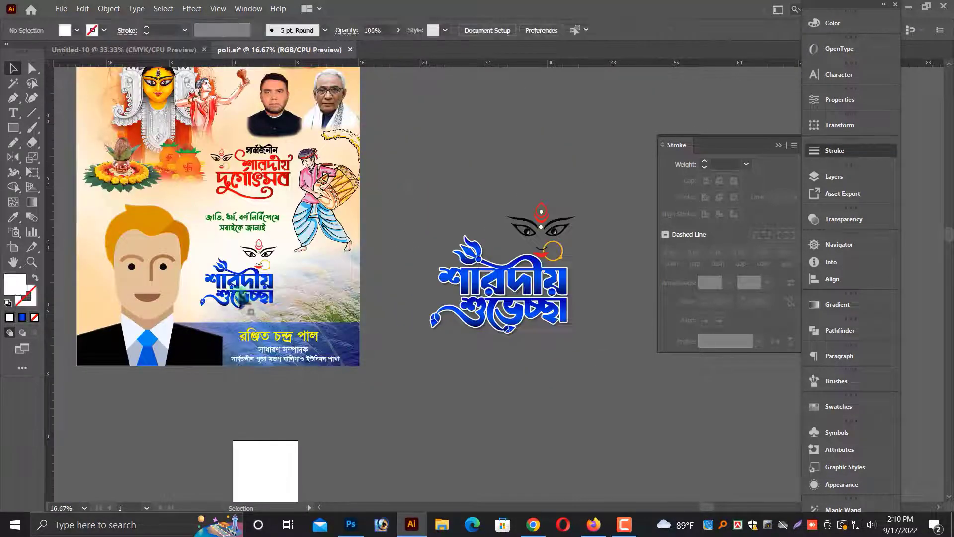
drag(240, 286, 542, 150)
drag(520, 266, 272, 257)
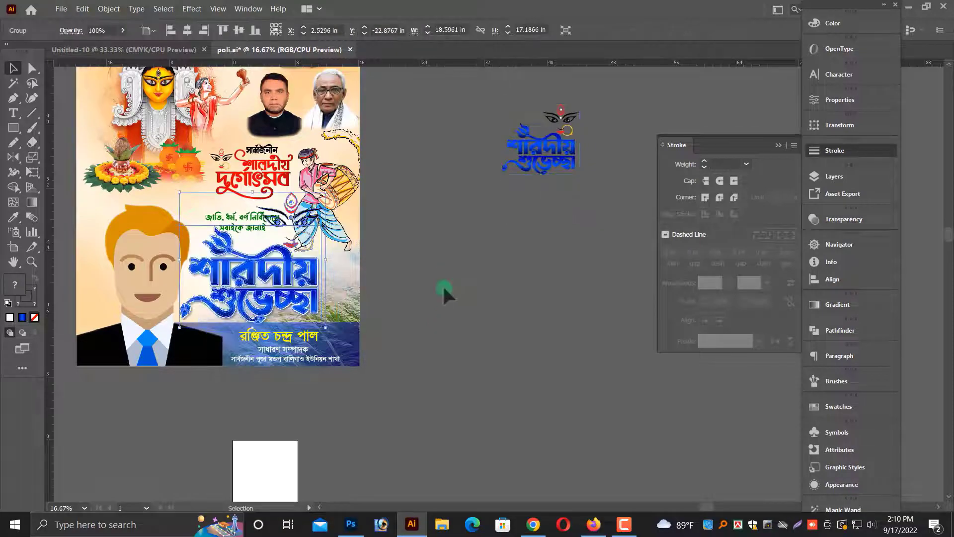
Resize and position the new greeting just above the name banner on the poster.
key(ctrl+plus)
key(ctrl+plus)
drag(645, 150, 616, 175)
drag(560, 326, 553, 337)
drag(610, 186, 577, 218)
scroll(566, 248, down, 1)
drag(536, 318, 537, 322)
drag(578, 212, 563, 225)
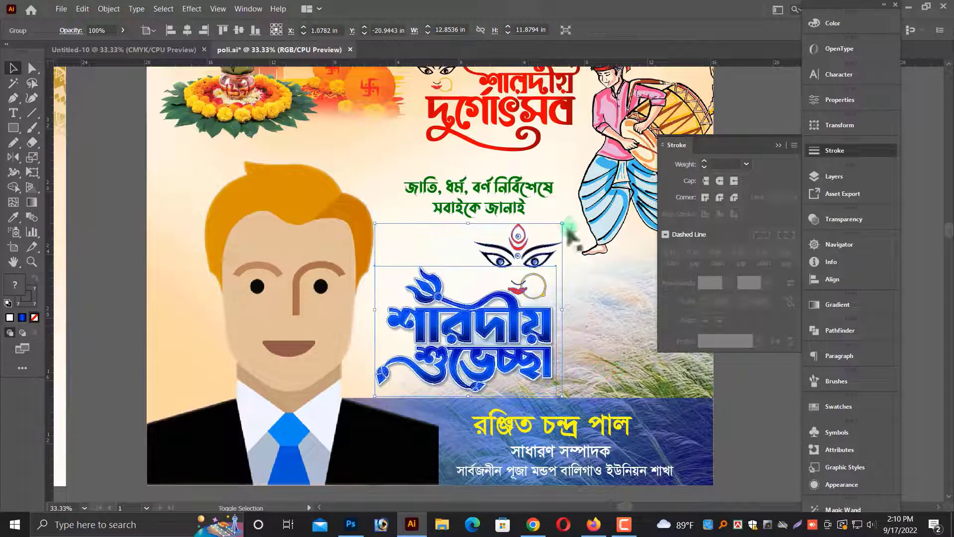
drag(517, 323, 525, 321)
click(498, 197)
key(ctrl+minus)
key(ctrl+minus)
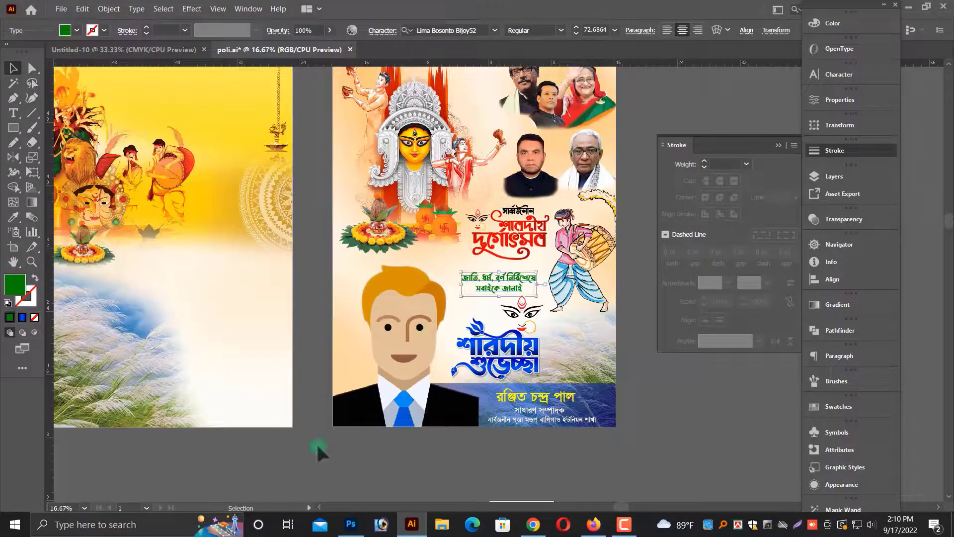
click(320, 451)
key(ctrl+minus)
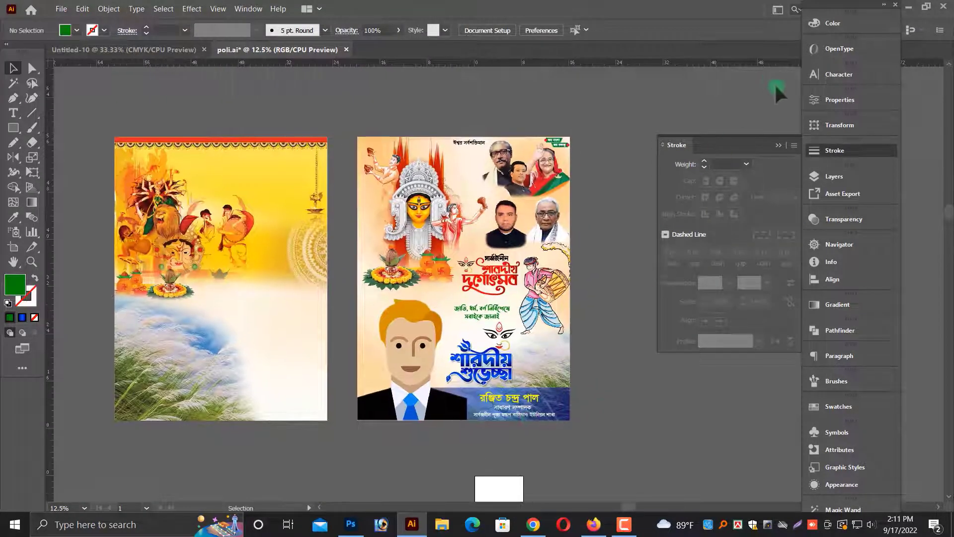
click(779, 144)
scroll(643, 266, down, 1)
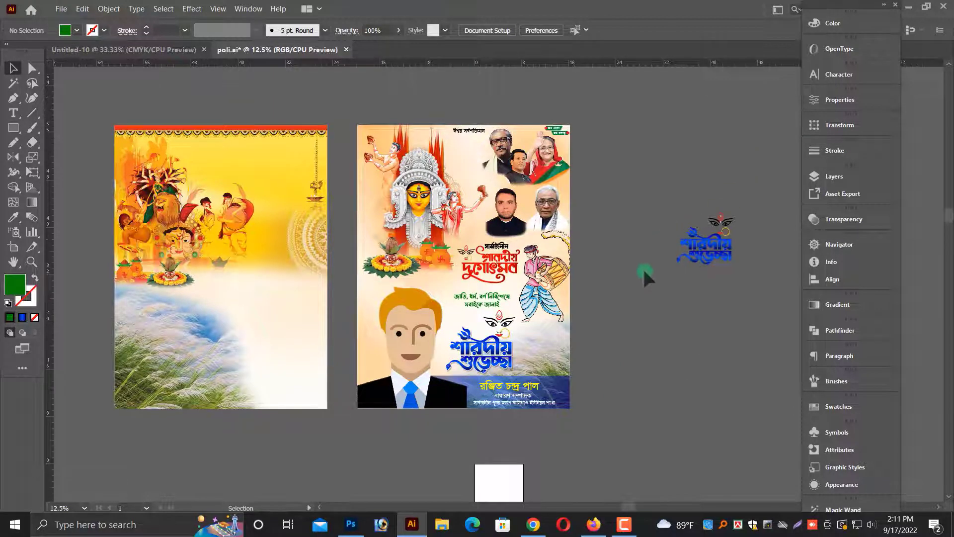
drag(346, 365, 551, 404)
click(489, 343)
drag(230, 334, 458, 390)
key(ctrl+minus)
key(ctrl+minus)
key(ctrl+minus)
key(ctrl+minus)
key(ctrl+minus)
key(ctrl+minus)
key(ctrl+minus)
key(ctrl+minus)
key(ctrl+minus)
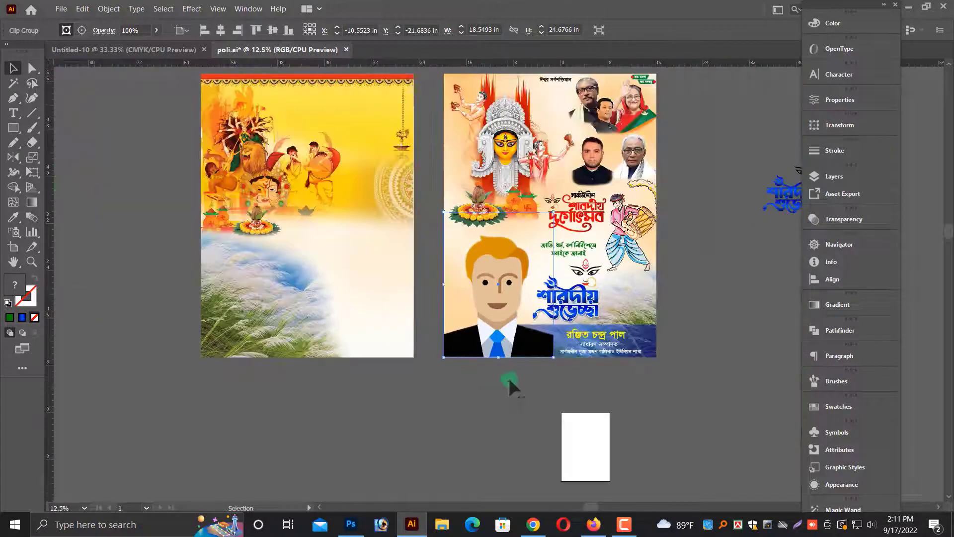
drag(581, 378, 503, 413)
click(503, 414)
scroll(421, 432, left, 3)
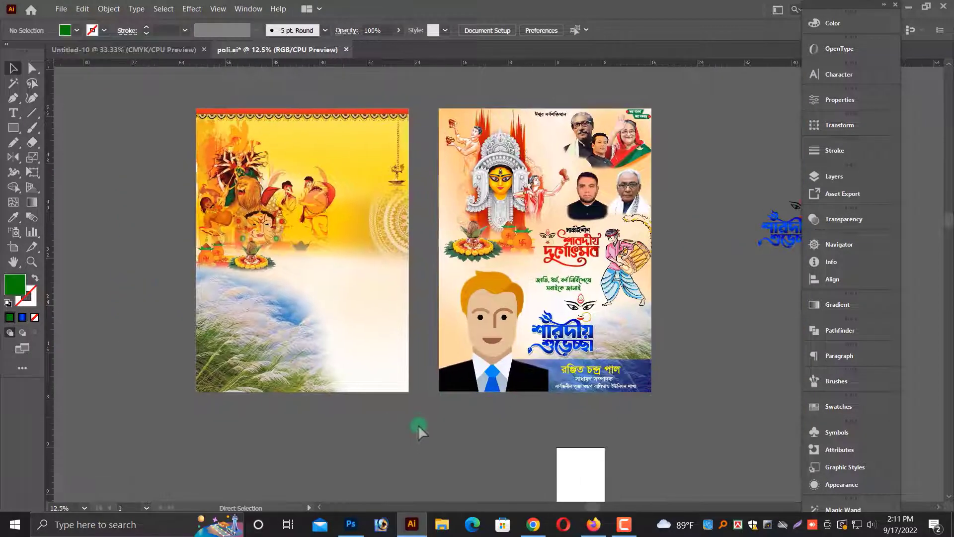
Save the document.
key(ctrl+s)
scroll(300, 369, up, 1)
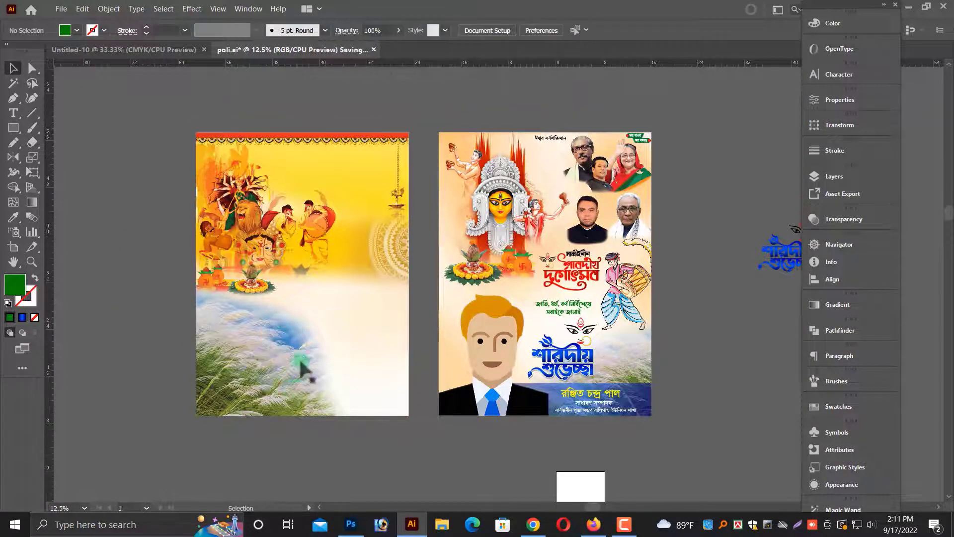
Copy the leaders' portrait group from the right poster onto the left poster's upper right.
click(578, 174)
shift+click(595, 223)
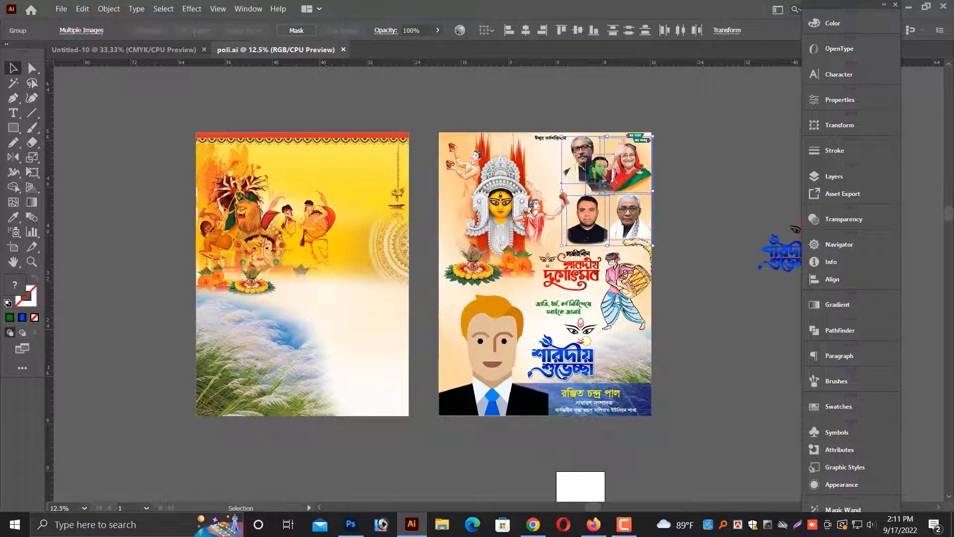
drag(600, 188, 361, 187)
drag(202, 143, 535, 185)
Scale down the two lower portraits on the left poster.
click(609, 256)
scroll(528, 188, down, 2)
click(535, 361)
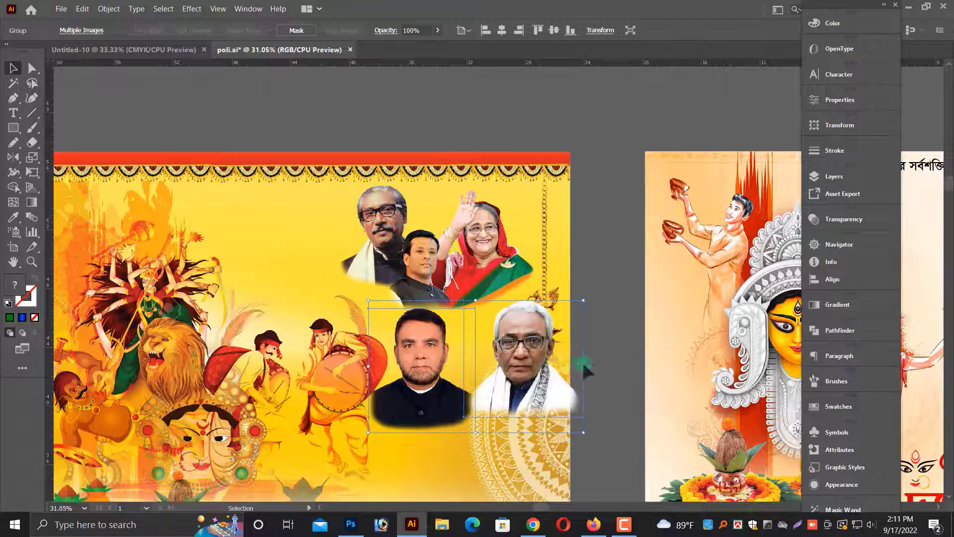
drag(584, 367, 509, 367)
click(573, 365)
scroll(553, 360, down, 1)
click(597, 336)
click(354, 389)
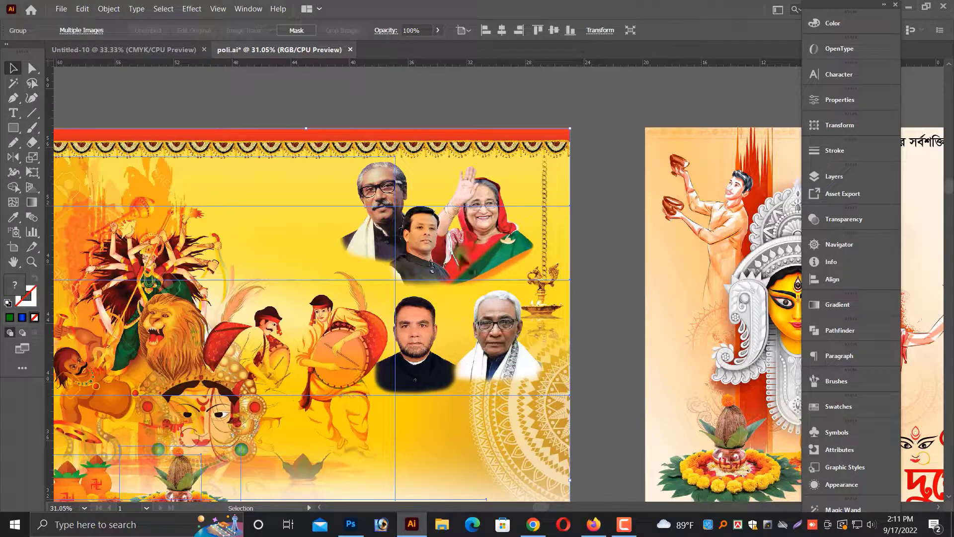
Narrow the left poster's Durga illustration image so it stays clear of the portraits.
right_click(460, 253)
click(489, 343)
scroll(583, 349, down, 2)
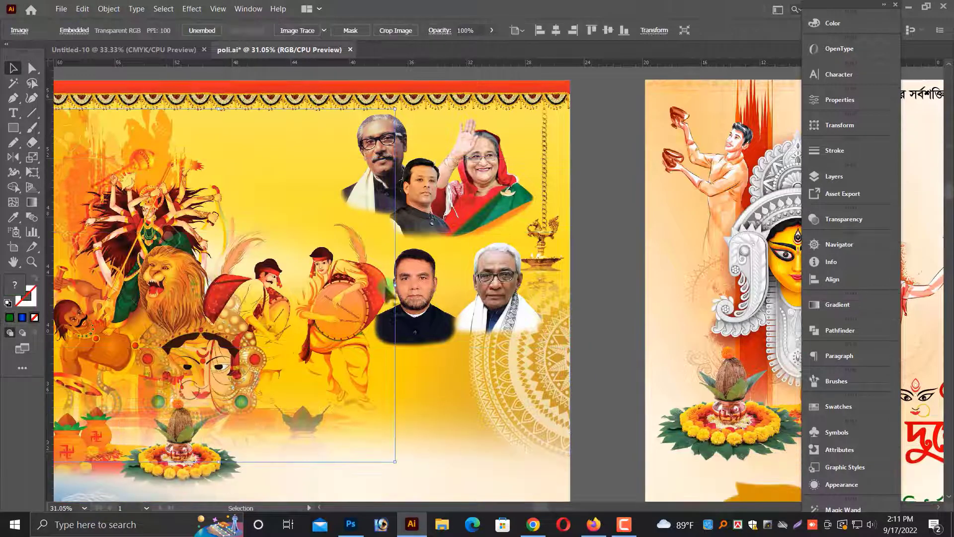
drag(393, 284, 369, 287)
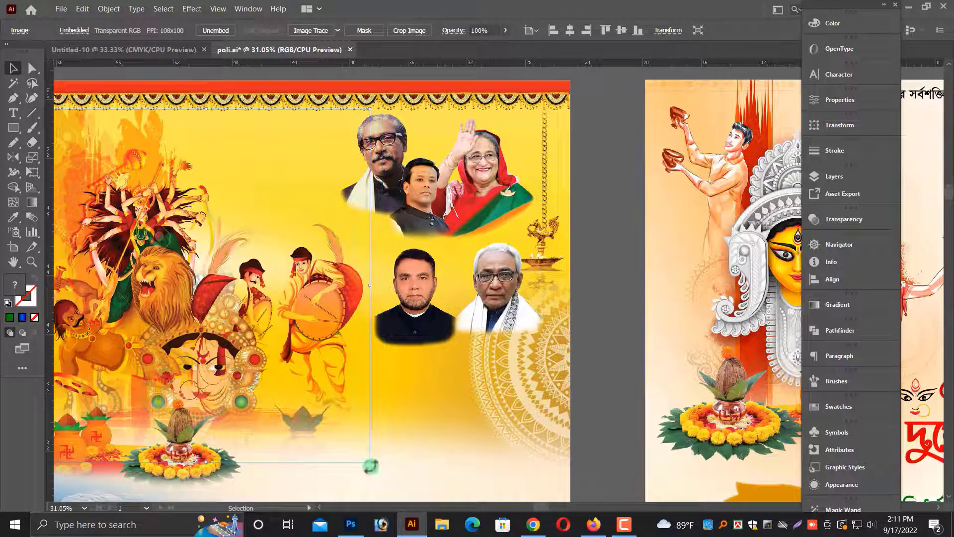
drag(370, 461, 364, 447)
Shift the two lower portraits slightly left and up on the left poster.
click(439, 330)
drag(484, 310, 470, 306)
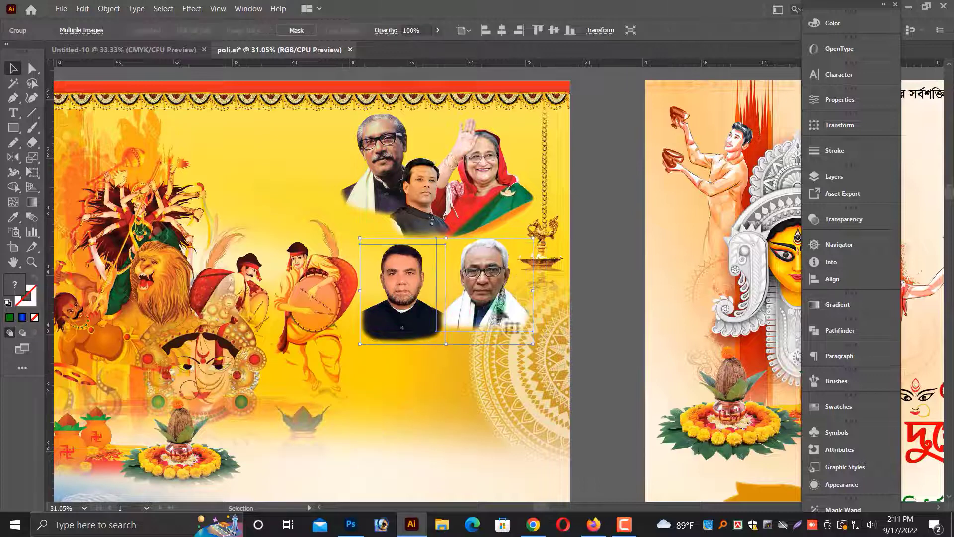
click(606, 324)
key(ctrl+minus)
key(ctrl+minus)
key(ctrl+minus)
click(676, 211)
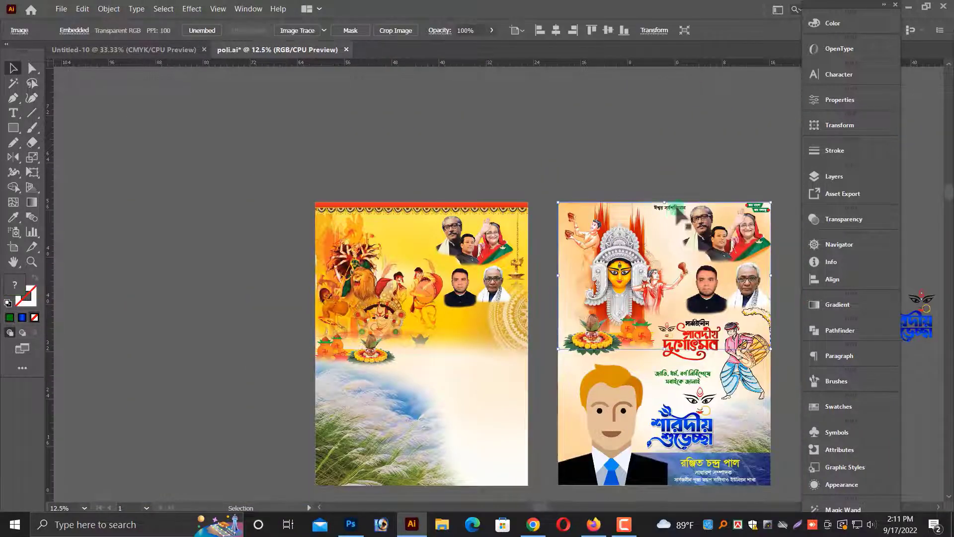
Copy the ঈশ্বর সর্বশক্তিমান heading and the জয় বাংলা tags to the top of the left poster.
click(675, 207)
shift+click(758, 205)
click(756, 205)
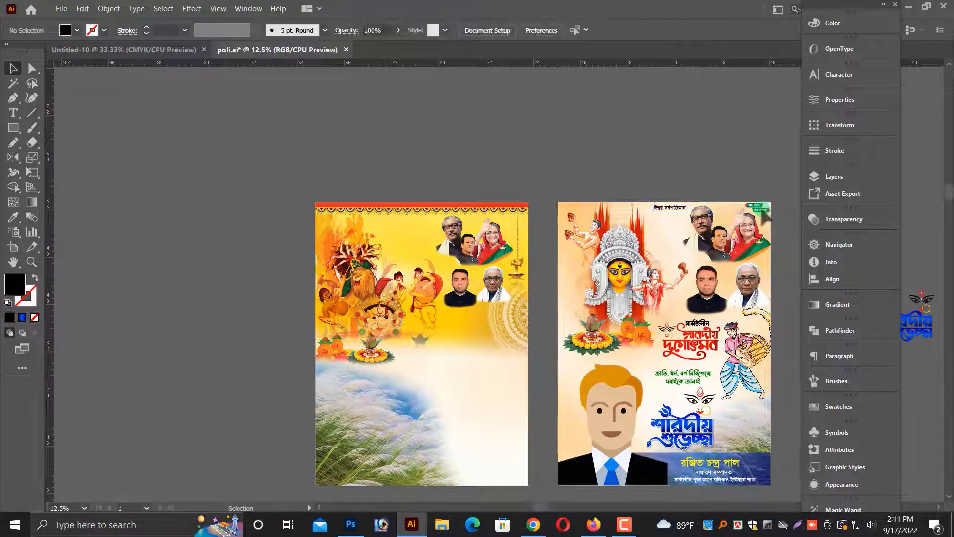
drag(715, 197, 717, 218)
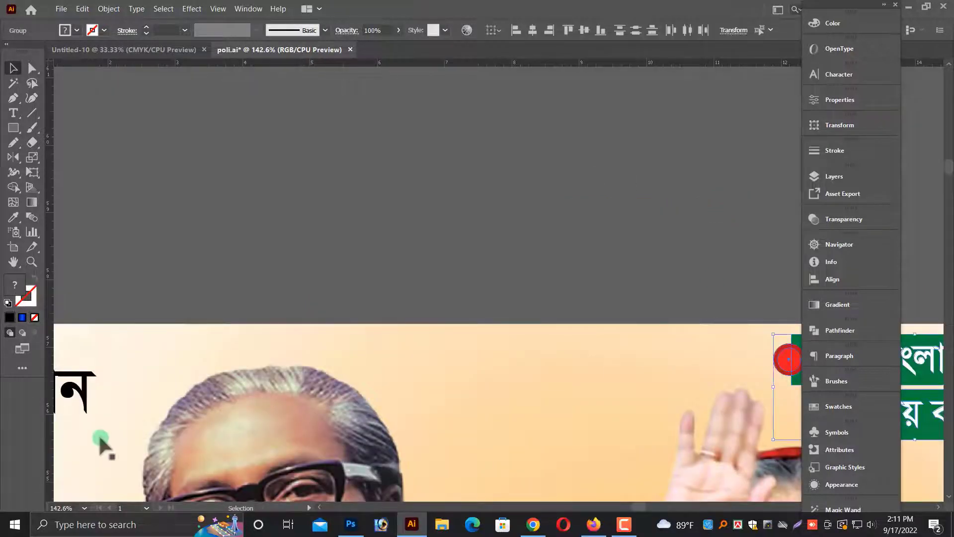
key(ctrl+minus)
key(ctrl+minus)
key(ctrl+minus)
key(ctrl+minus)
key(ctrl+minus)
click(323, 287)
key(ctrl+minus)
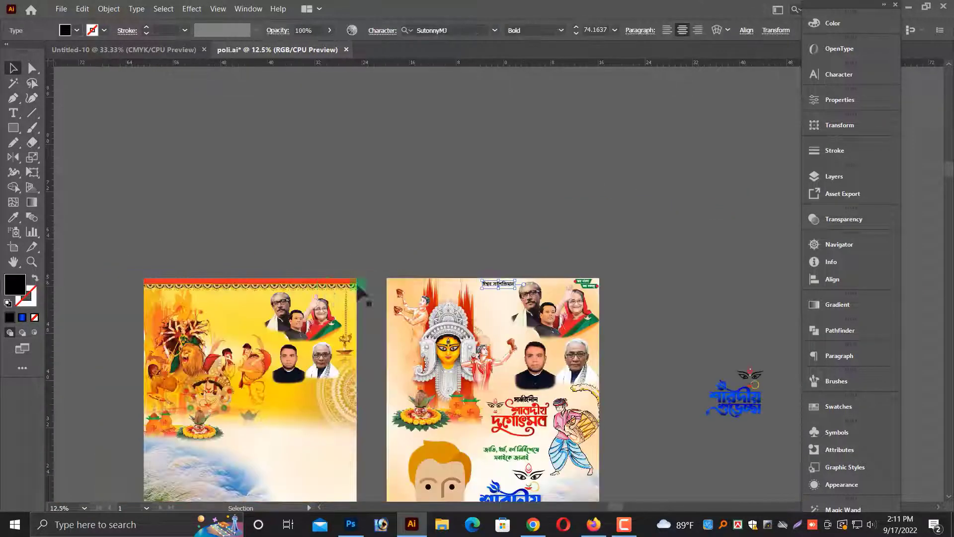
click(330, 256)
click(589, 287)
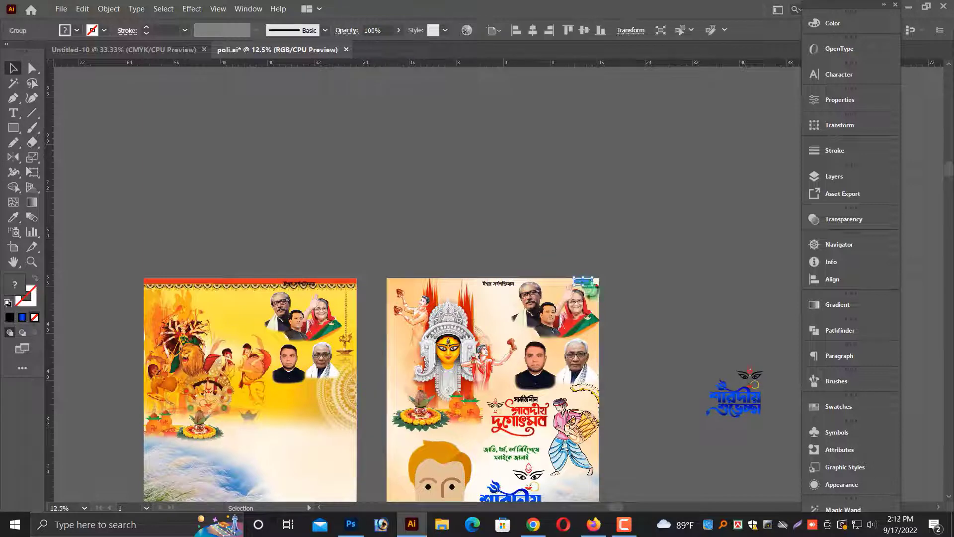
drag(609, 300, 562, 329)
click(558, 240)
click(594, 290)
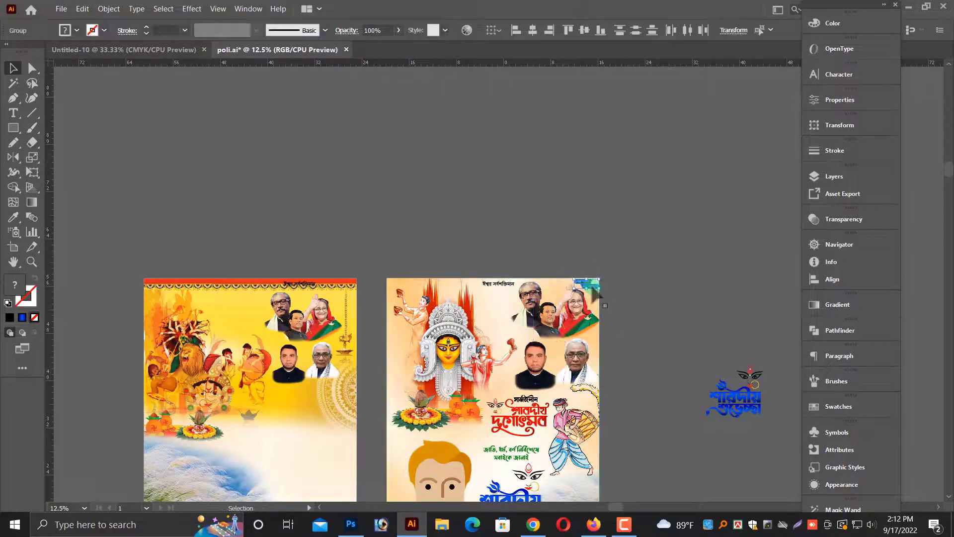
drag(234, 285, 400, 290)
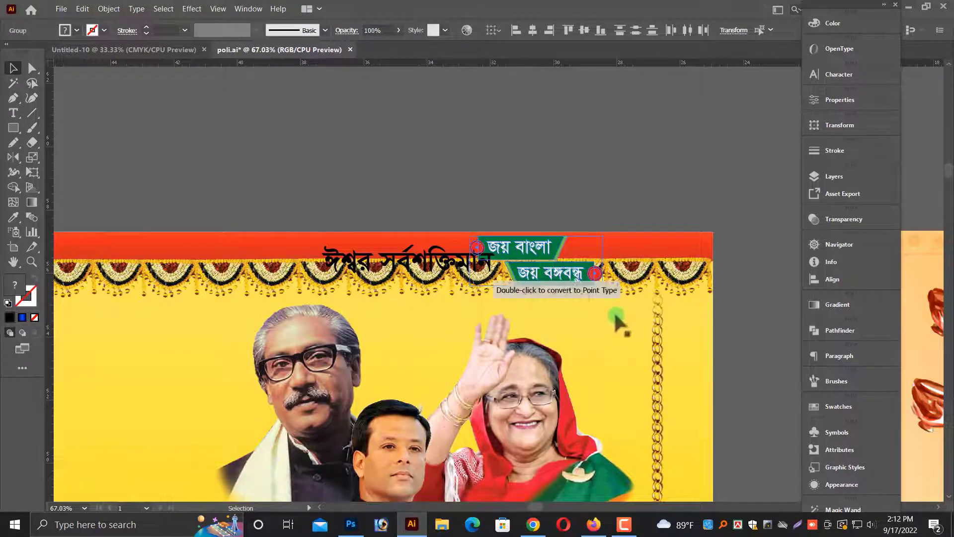
Move the জয় বাংলা / জয় বঙ্গবন্ধু tag pair down into the left poster's upper right corner.
drag(545, 261, 645, 322)
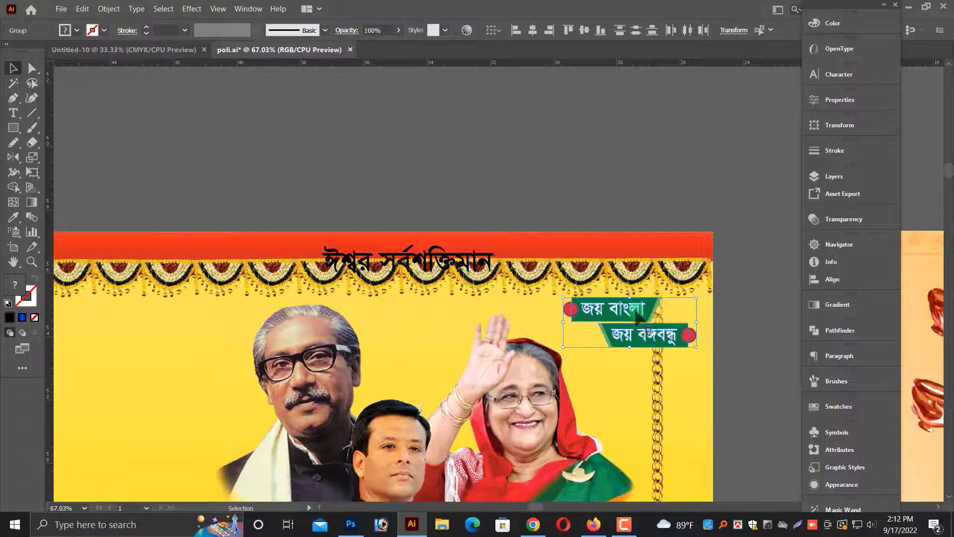
click(603, 213)
drag(174, 334, 173, 332)
drag(173, 332, 401, 285)
key(alt+space)
click(357, 170)
scroll(358, 169, down, 4)
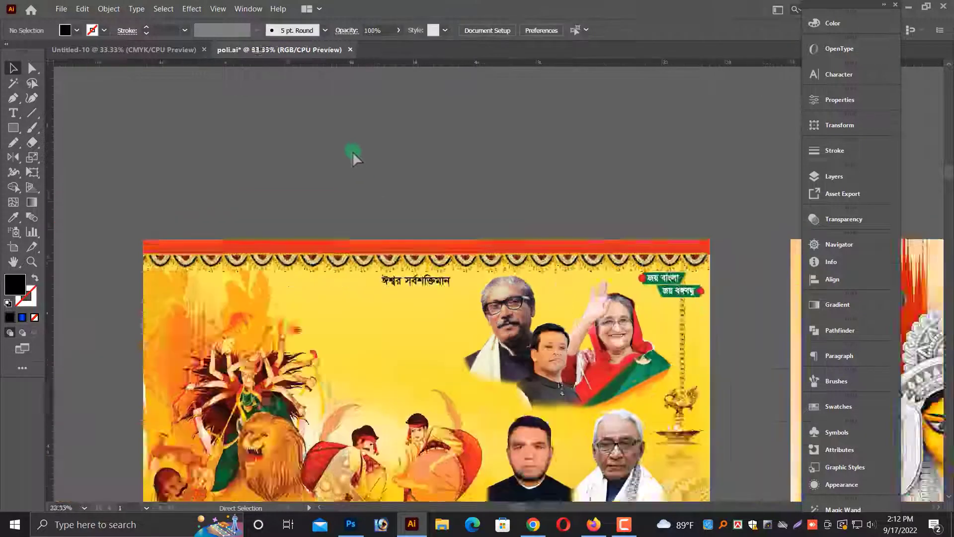
scroll(361, 150, down, 1)
scroll(334, 171, down, 1)
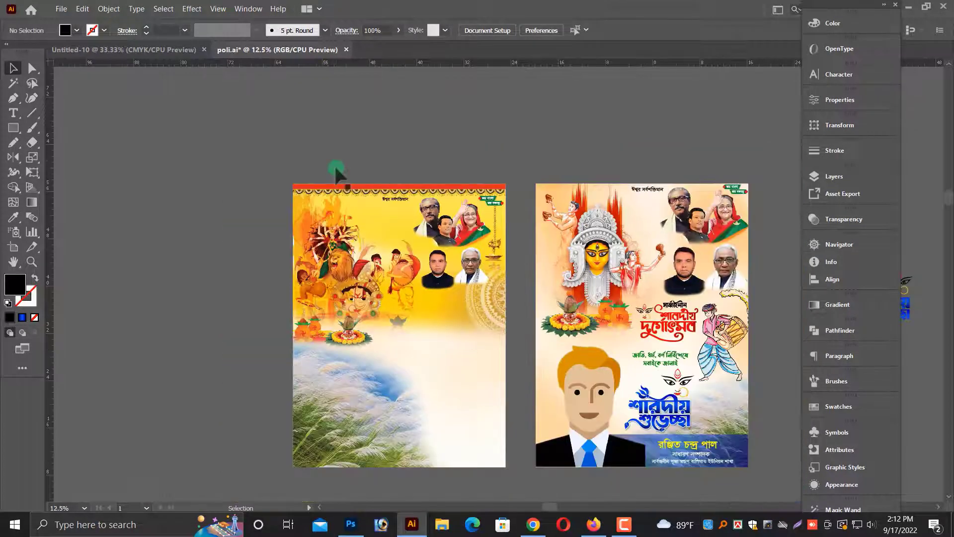
scroll(356, 184, down, 1)
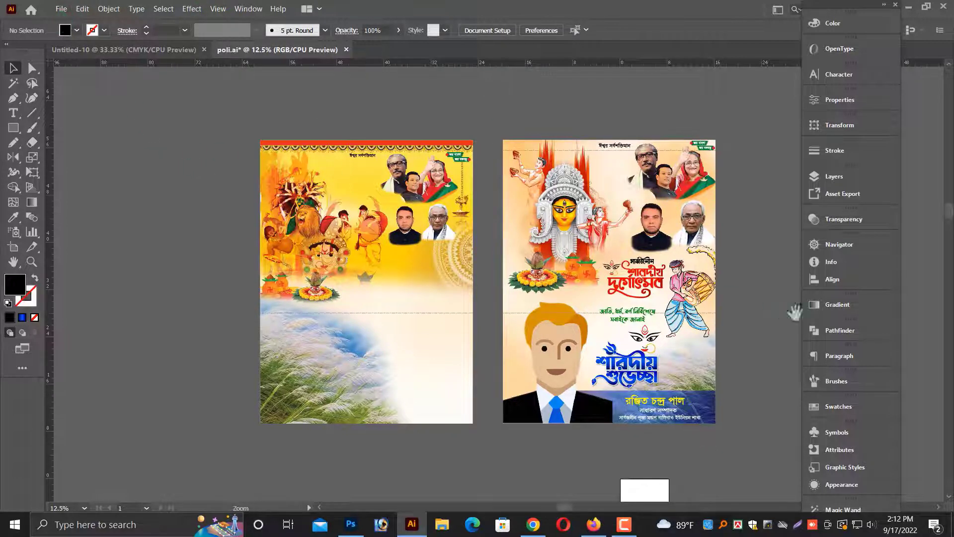
scroll(513, 137, up, 1)
click(275, 168)
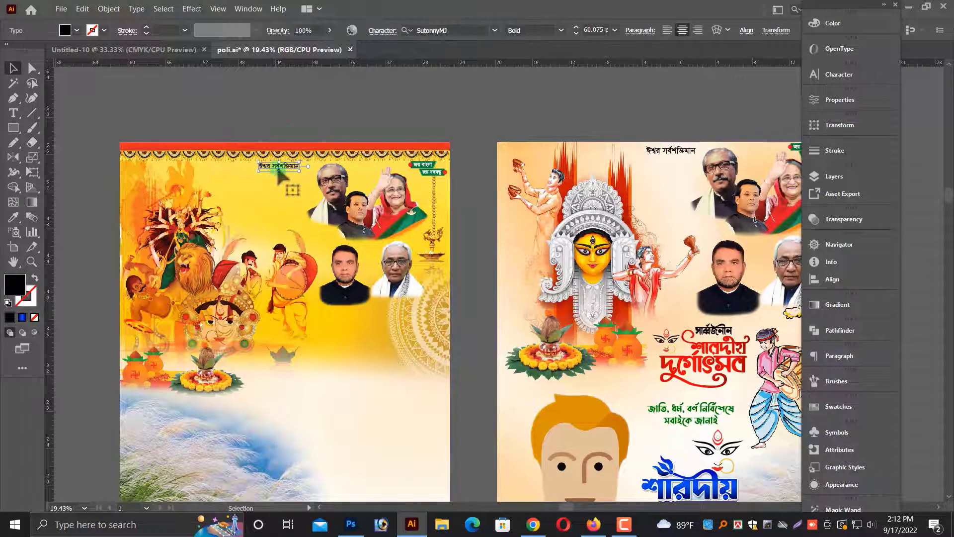
click(287, 122)
scroll(288, 122, down, 1)
scroll(307, 164, down, 1)
scroll(311, 189, down, 3)
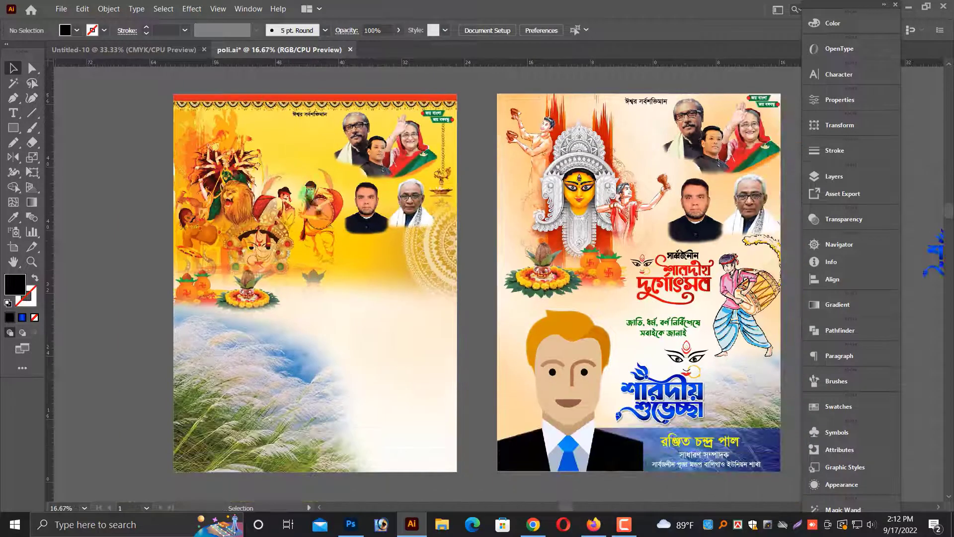
Copy the সার্বজনীন শারদীয় দুর্গোৎসব heading, green greeting lines, dhol player and শারদীয় শুভেচ্ছা greeting onto the left poster.
click(575, 351)
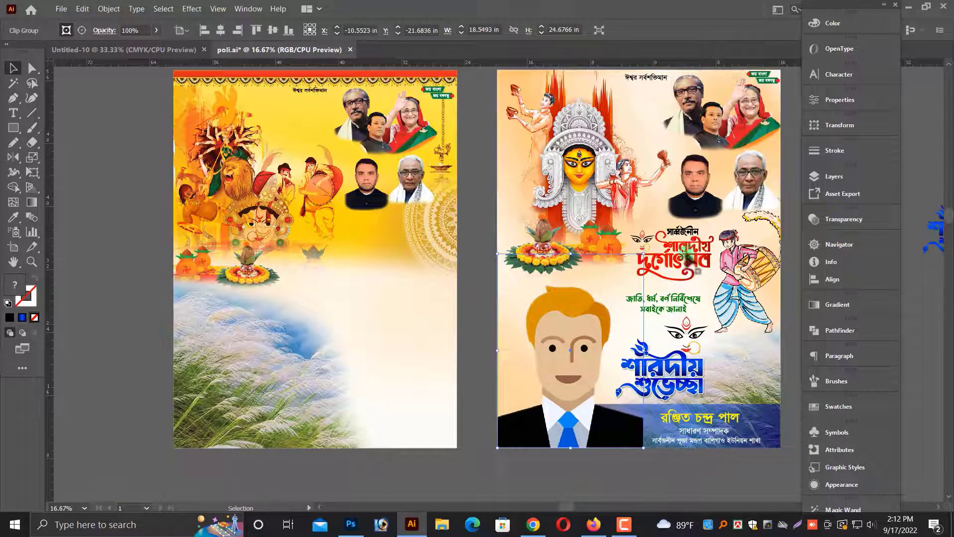
click(689, 253)
shift+click(752, 287)
shift+click(694, 351)
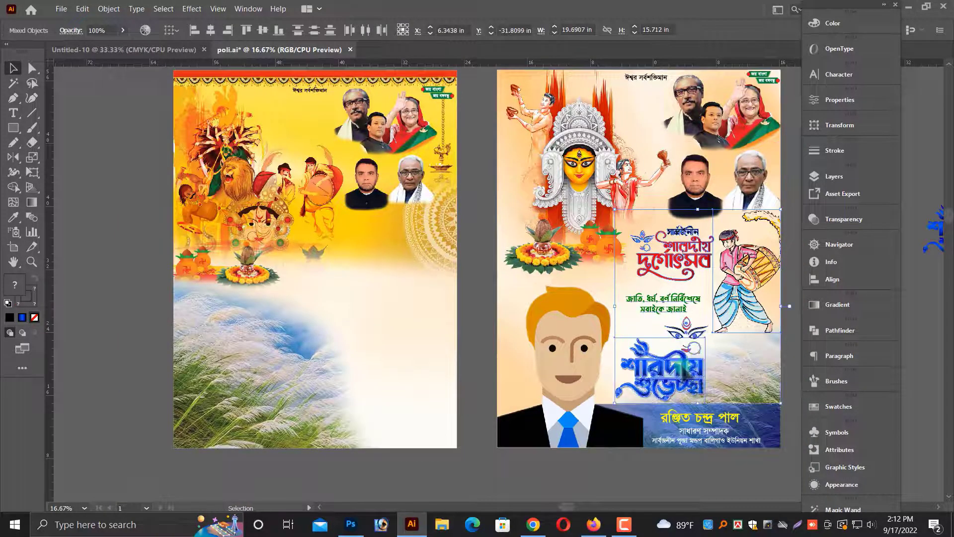
drag(694, 350, 385, 350)
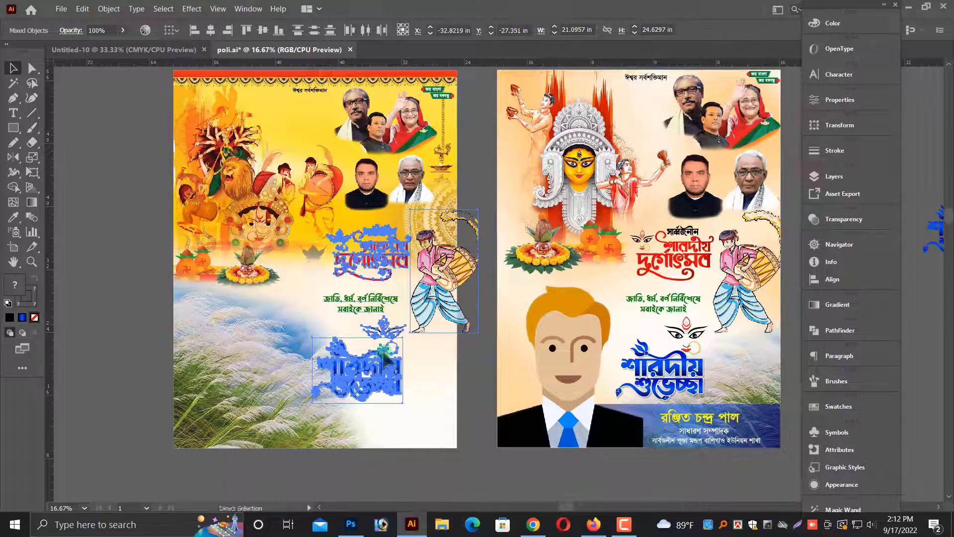
Nudge the copied group left so the dhol player sits inside the left poster's right edge.
scroll(465, 290, up, 3)
drag(562, 319, 627, 314)
drag(524, 310, 474, 310)
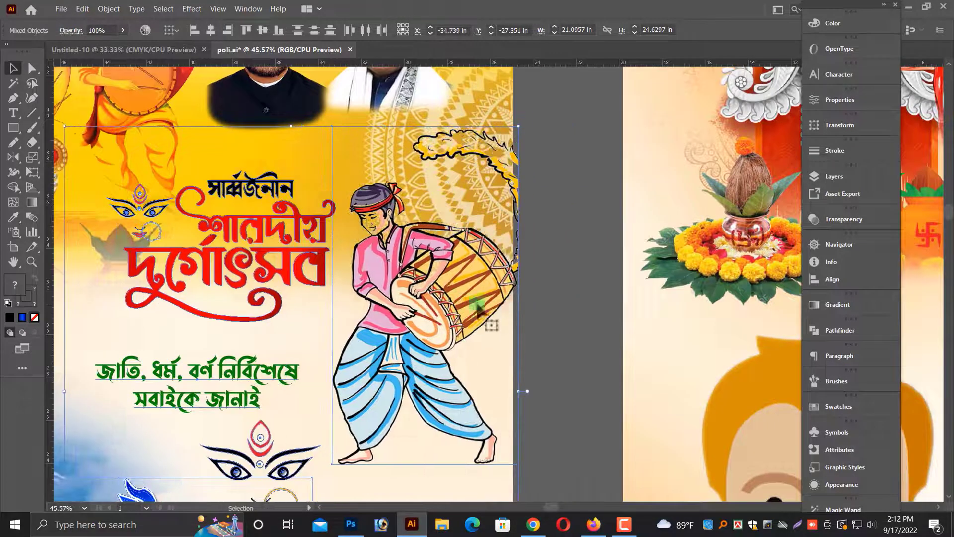
key(shift+Left)
key(shift+Left)
click(559, 317)
scroll(559, 313, down, 3)
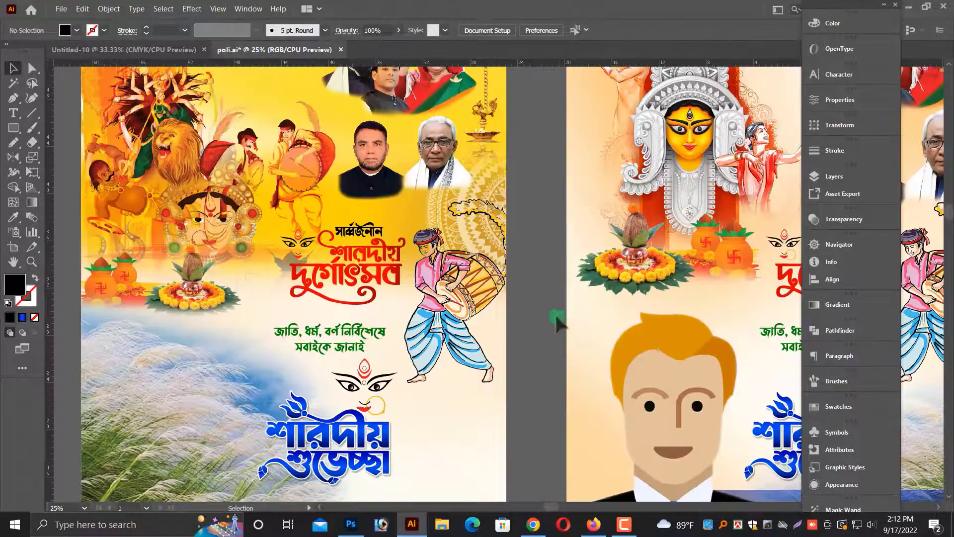
click(440, 318)
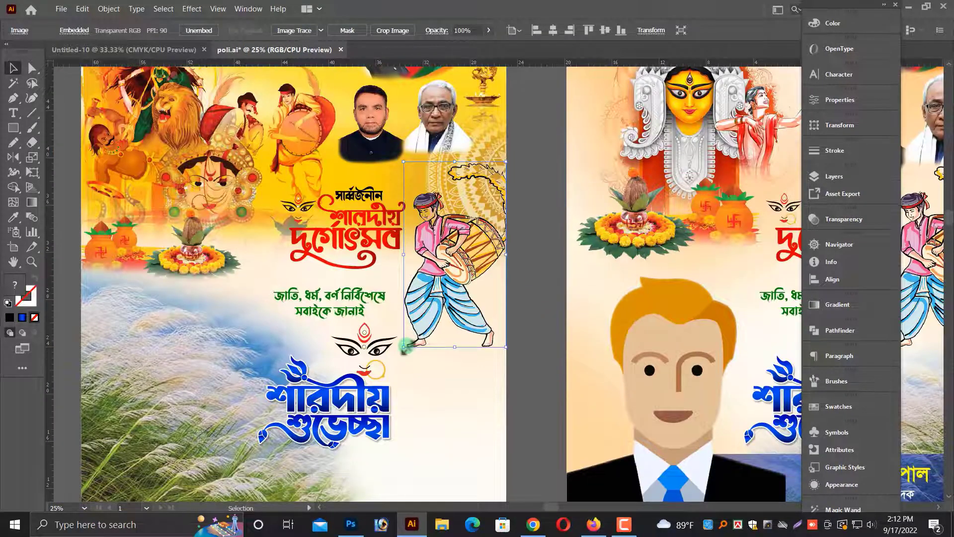
scroll(477, 293, down, 3)
click(498, 287)
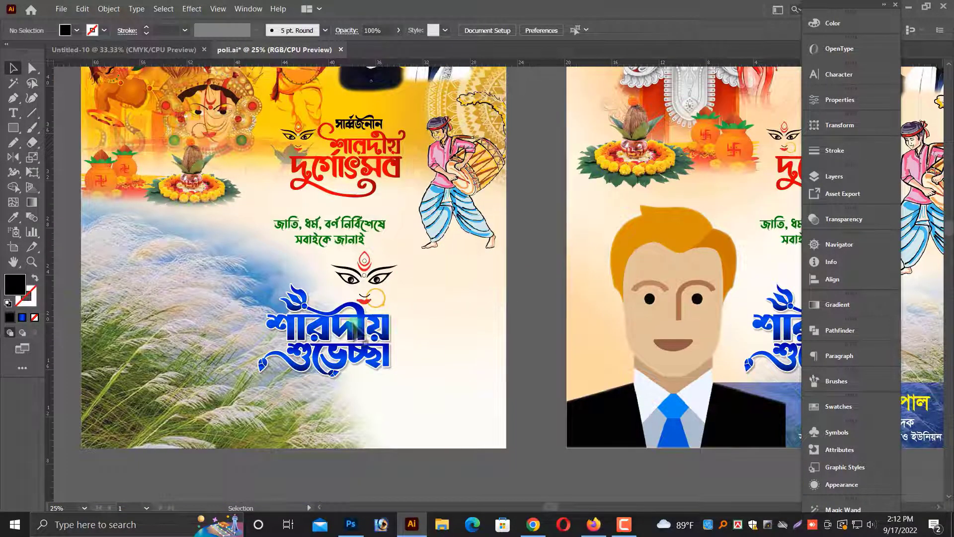
Move the শারদীয় শুভেচ্ছা greeting and the green greeting lines lower and to the right on the left poster.
drag(364, 343, 462, 356)
drag(341, 239, 370, 272)
scroll(370, 272, up, 2)
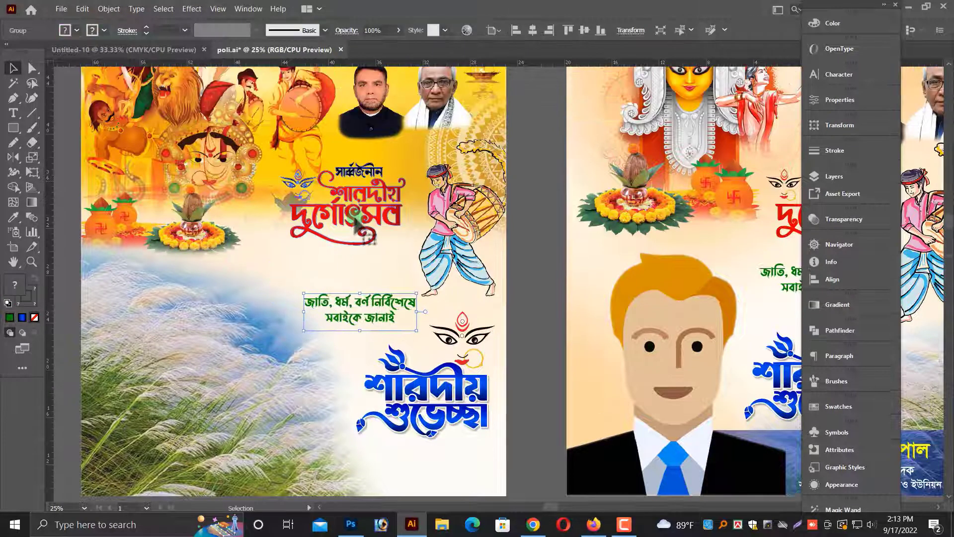
click(362, 243)
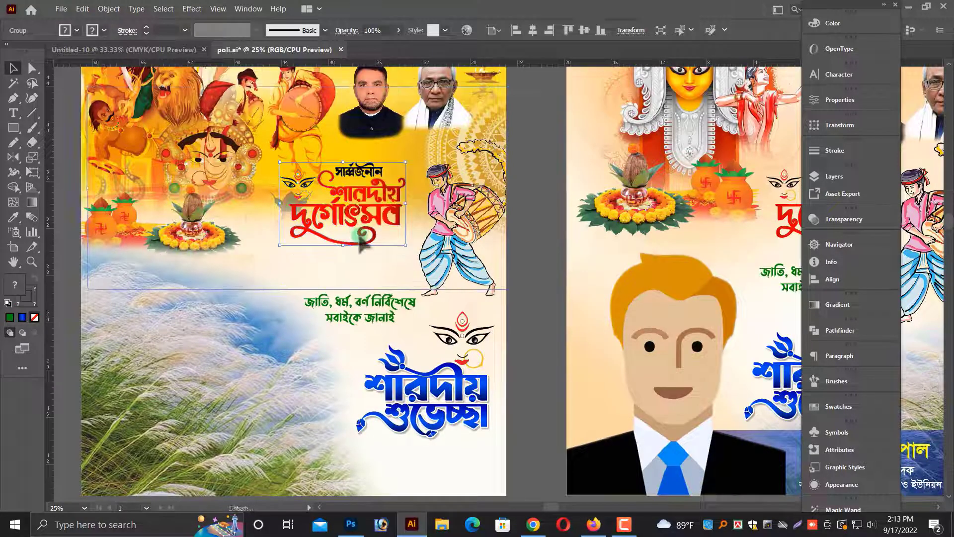
drag(361, 237, 362, 240)
key(ctrl+z)
Move the সার্বজনীন শারদীয় দুর্গোৎসব heading group down beside the dhol player and scale it slightly smaller.
drag(519, 254, 578, 325)
click(579, 325)
drag(226, 207, 646, 332)
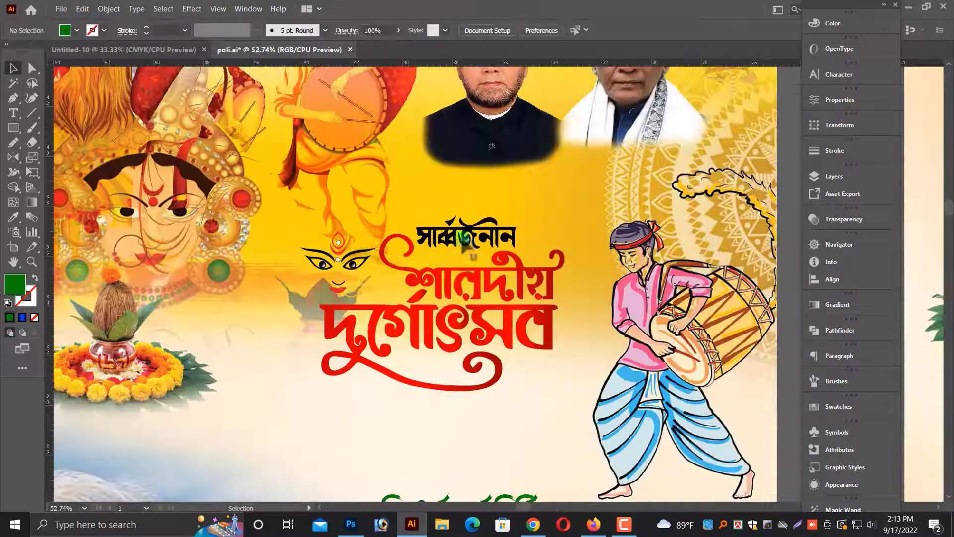
click(462, 233)
scroll(461, 234, down, 1)
drag(457, 249, 457, 325)
scroll(456, 278, down, 2)
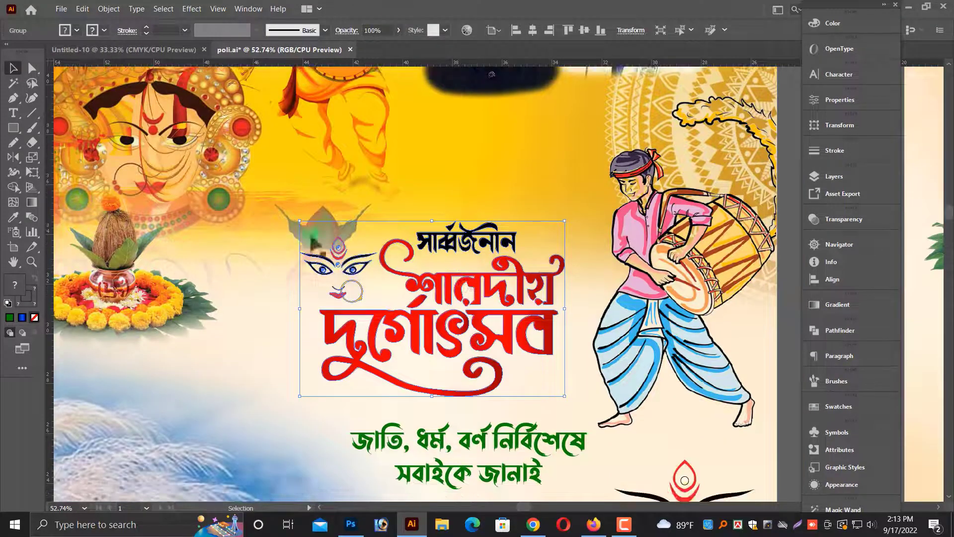
drag(300, 221, 331, 243)
click(484, 199)
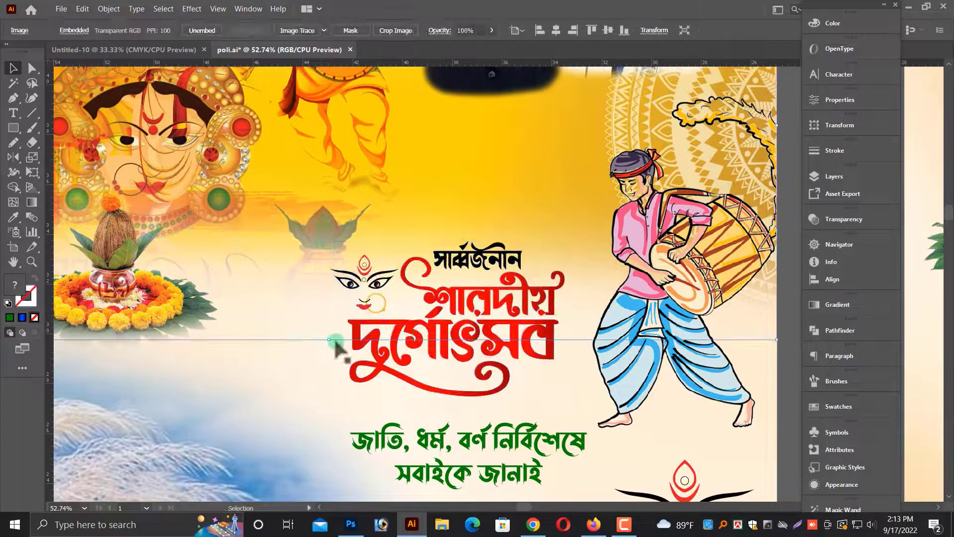
drag(329, 340, 333, 313)
key(ctrl+minus)
key(ctrl+minus)
key(ctrl+z)
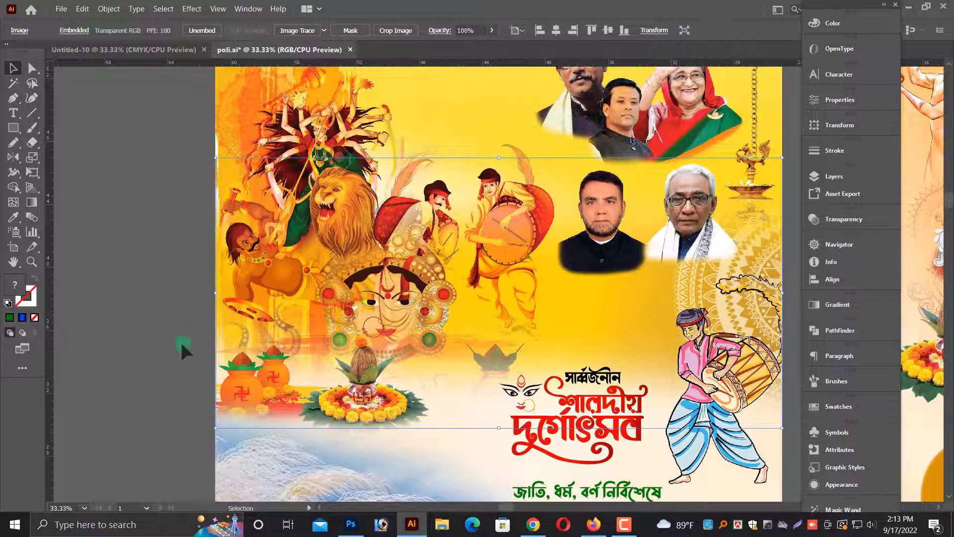
Nudge the green greeting lines and the heading slightly lower on the left poster.
click(182, 344)
key(alt+space)
drag(601, 455, 549, 234)
click(547, 217)
click(548, 285)
drag(556, 298, 556, 313)
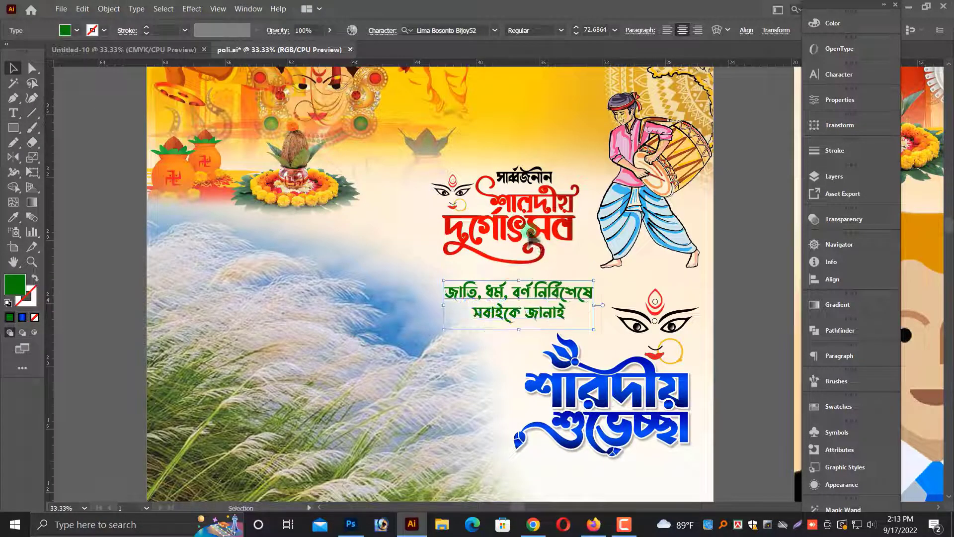
drag(531, 234, 534, 244)
click(179, 323)
scroll(496, 298, down, 1)
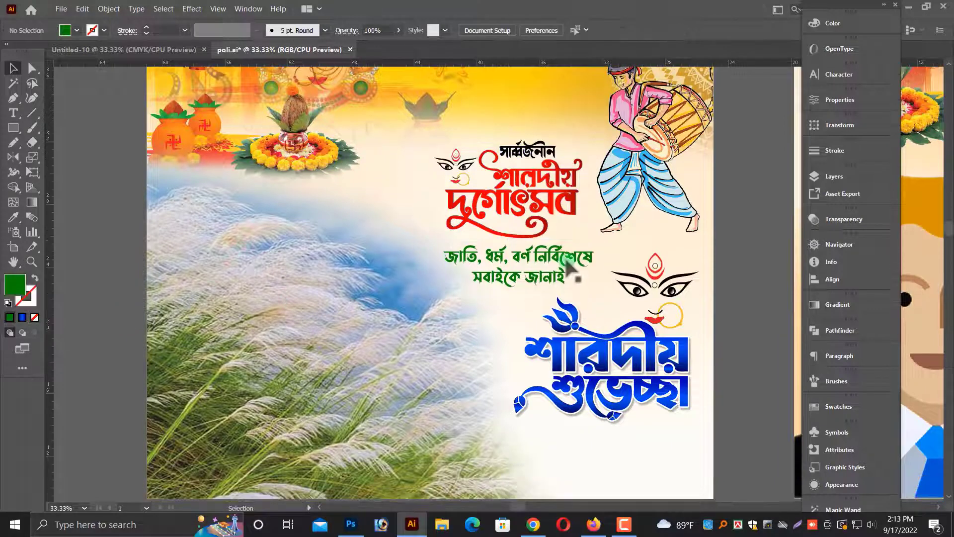
click(591, 270)
drag(598, 272, 592, 271)
Copy the man's portrait into the left poster's lower left corner and scale it slightly smaller.
key(ctrl+minus)
key(ctrl+minus)
key(alt+space)
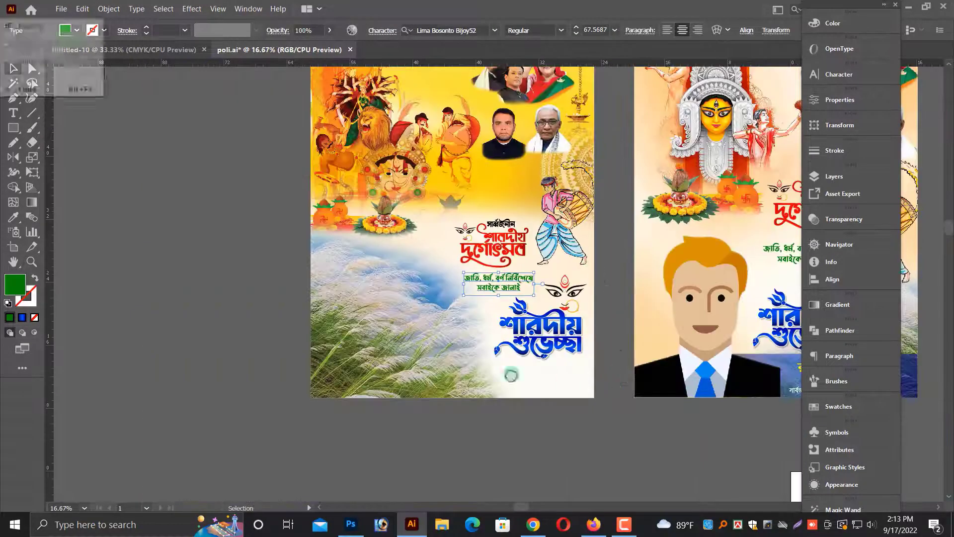
drag(511, 375, 393, 358)
click(393, 357)
click(614, 354)
drag(287, 348, 287, 349)
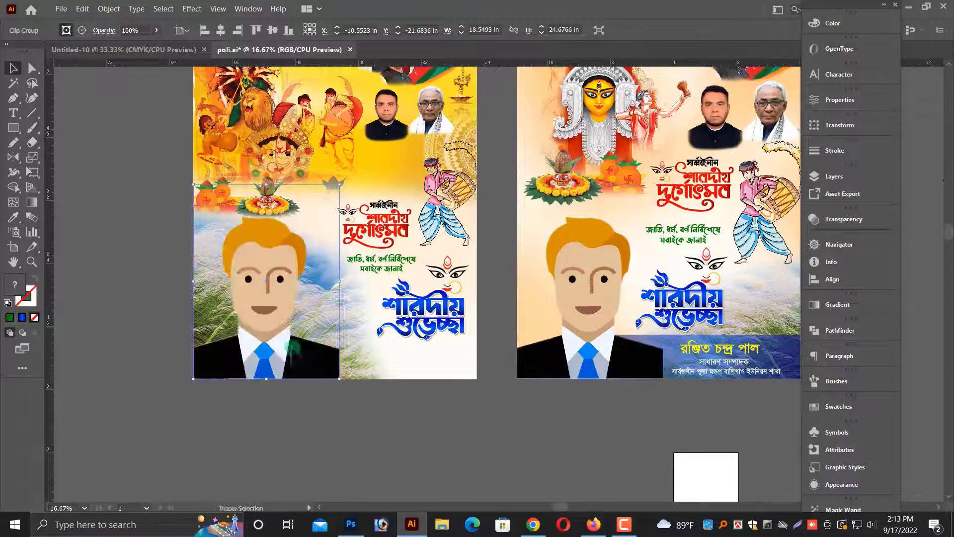
drag(339, 184, 324, 211)
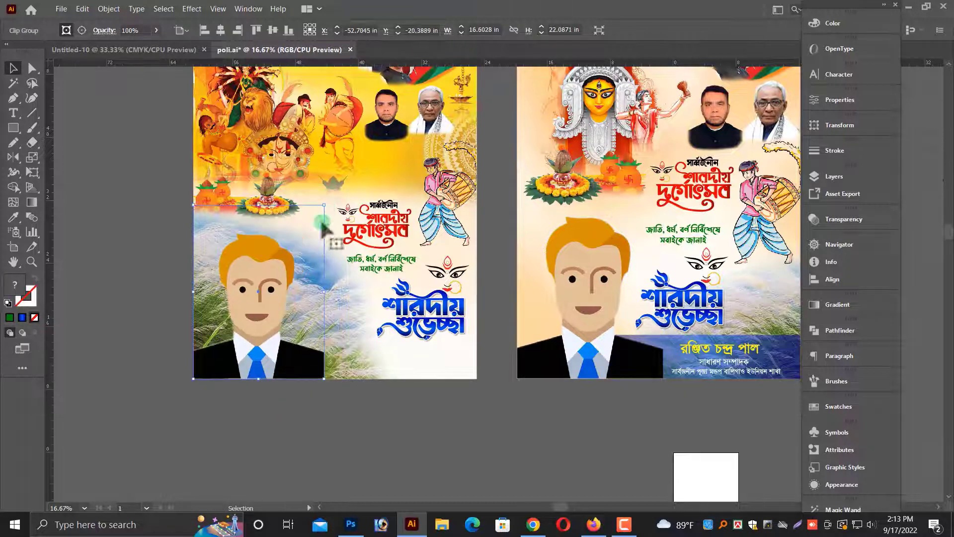
Copy the name, title and branch text lines from the right poster's footer onto the left poster.
click(408, 427)
key(alt+space)
drag(525, 430, 435, 421)
click(648, 364)
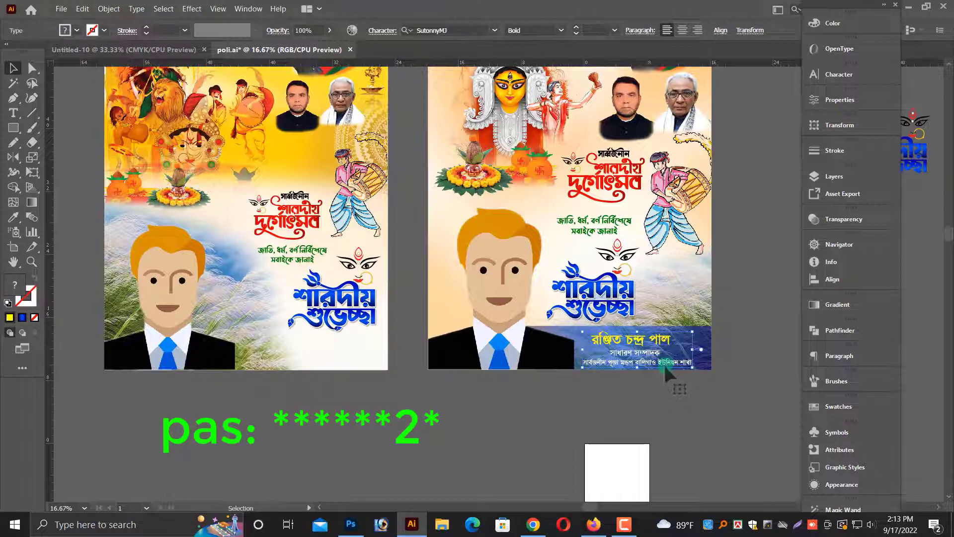
click(663, 362)
drag(638, 341, 355, 341)
Rearrange the copied name and title lines centred beneath the শারদীয় শুভেচ্ছা greeting.
key(ctrl+plus)
key(ctrl+plus)
key(ctrl+plus)
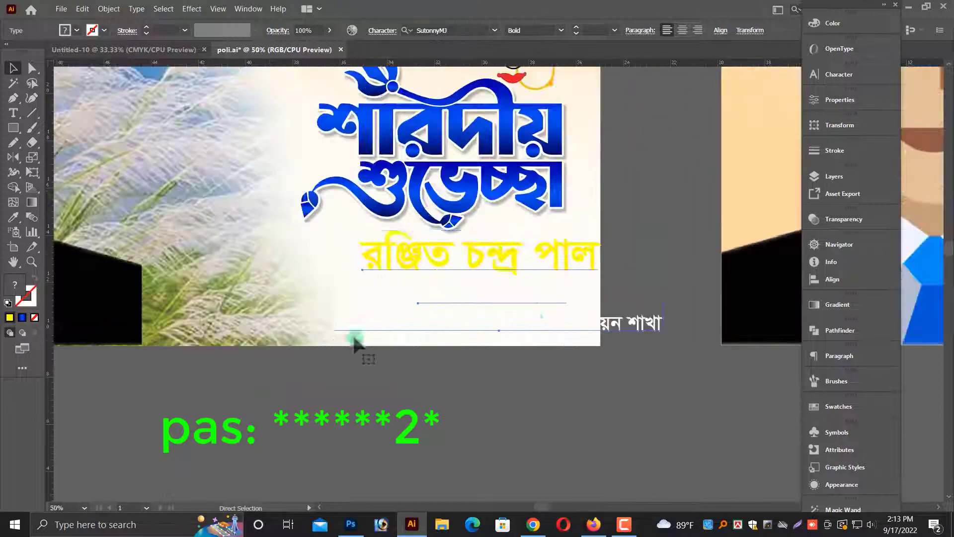
drag(664, 286, 643, 284)
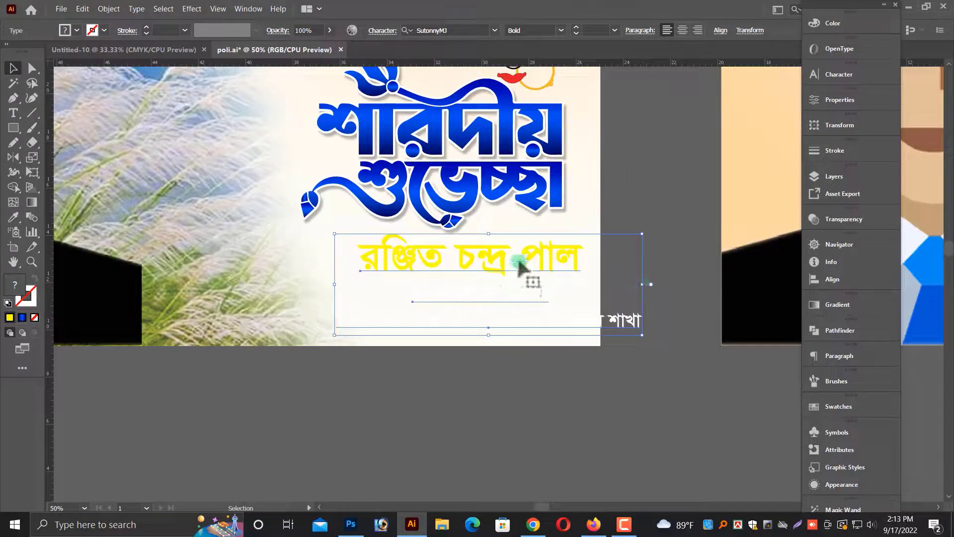
drag(517, 264, 497, 263)
drag(623, 285, 592, 284)
drag(501, 263, 502, 272)
Nudge the শারদীয় শুভেচ্ছা greeting slightly up on the left poster.
scroll(501, 273, up, 3)
click(424, 210)
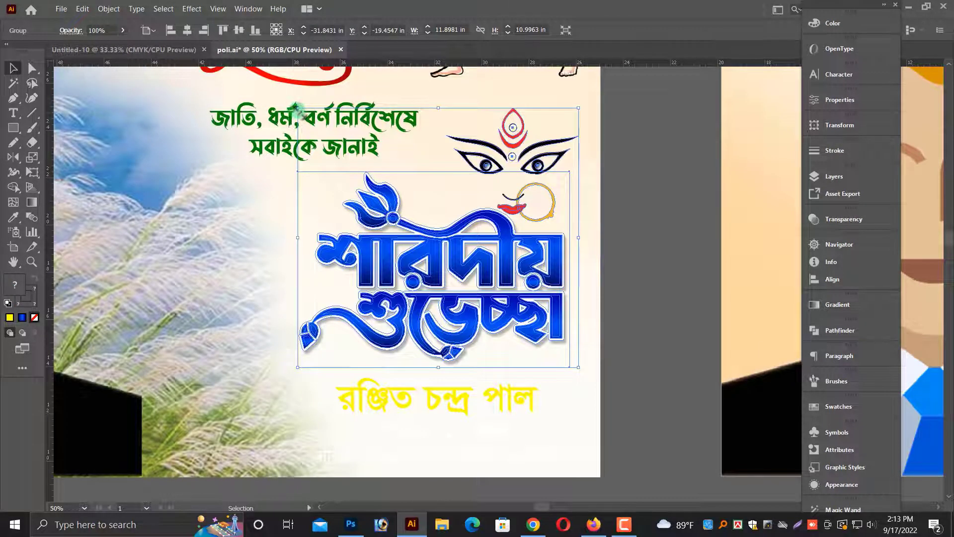
drag(298, 108, 315, 125)
drag(446, 271, 443, 261)
click(639, 323)
scroll(639, 323, down, 1)
Recolour the name line to dark red #660006.
click(487, 384)
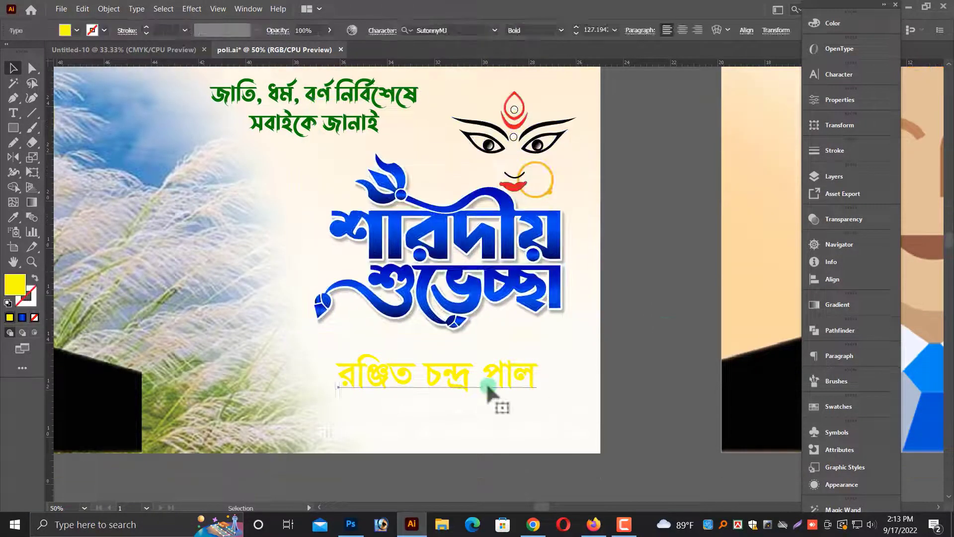
click(828, 24)
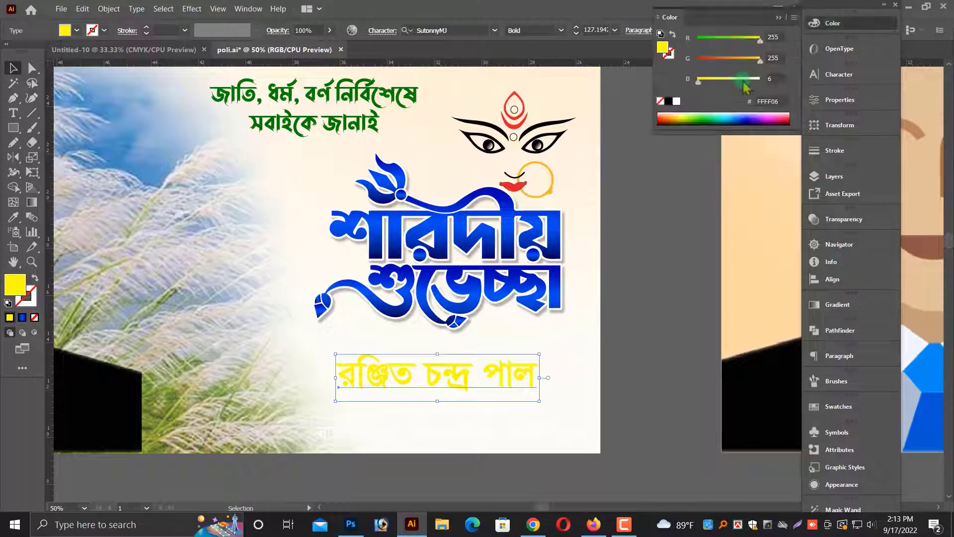
click(722, 40)
mouse_move(719, 40)
mouse_down()
mouse_move(696, 41)
mouse_move(693, 61)
mouse_move(731, 42)
mouse_up()
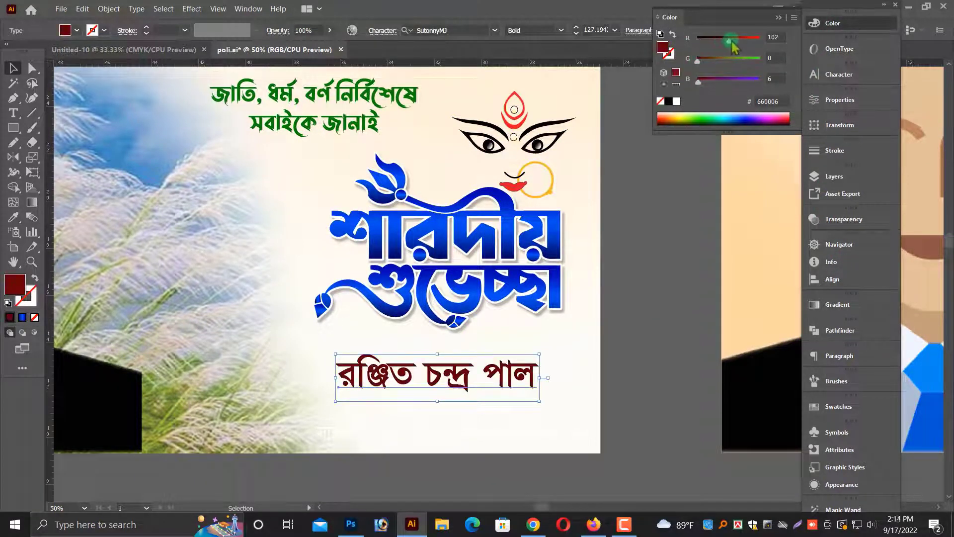
Set the title and branch lines' fill colour to black.
click(540, 406)
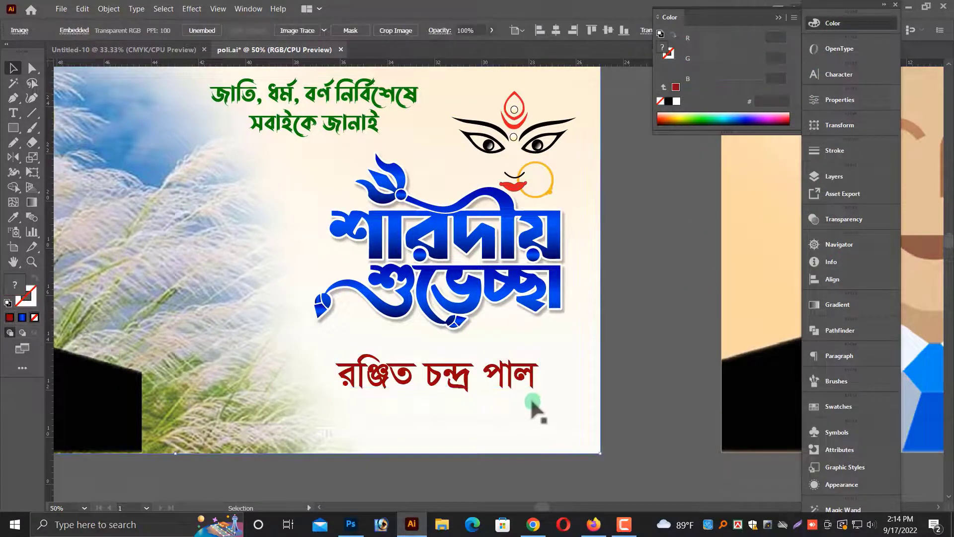
click(669, 102)
click(511, 433)
click(668, 102)
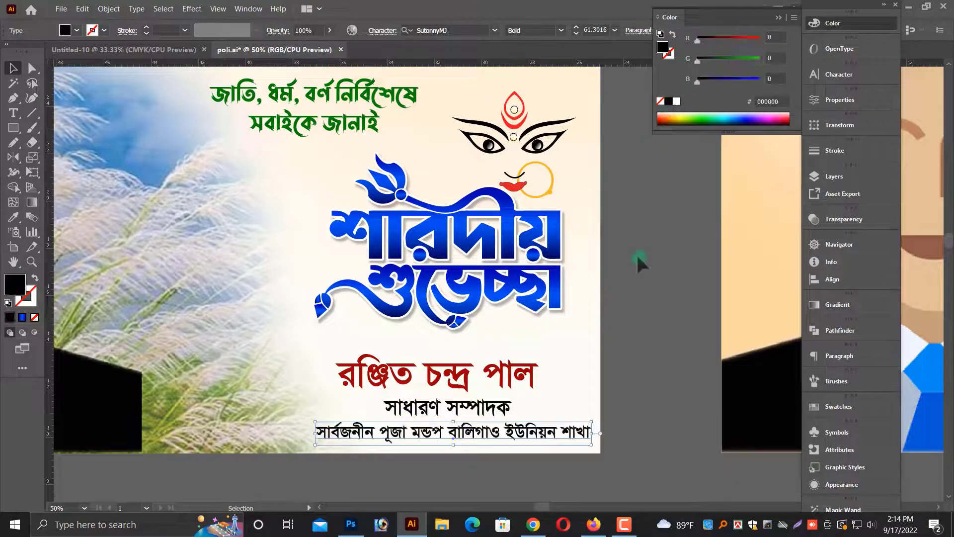
Draw a thin black bar between the শারদীয় শুভেচ্ছা greeting and the name, positioning it just above the name.
click(635, 296)
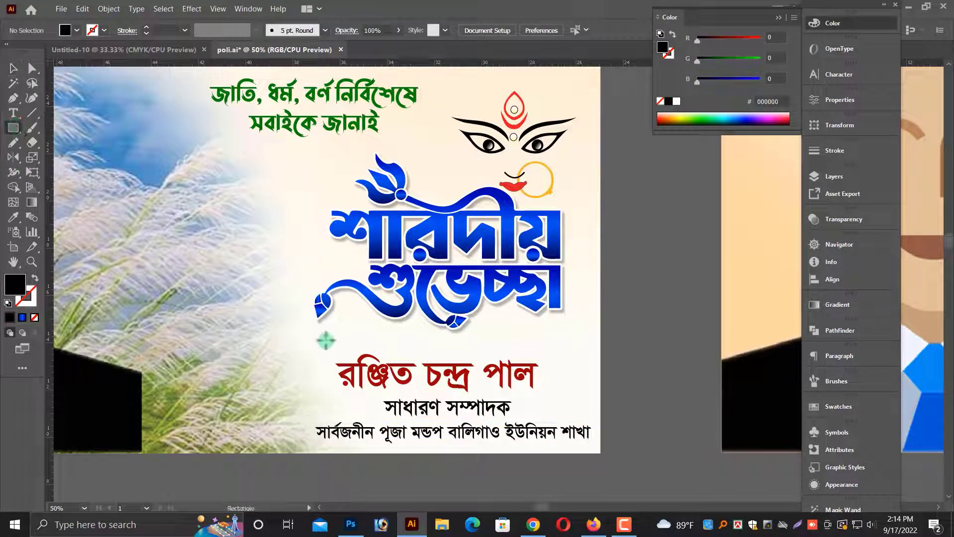
drag(586, 343, 587, 339)
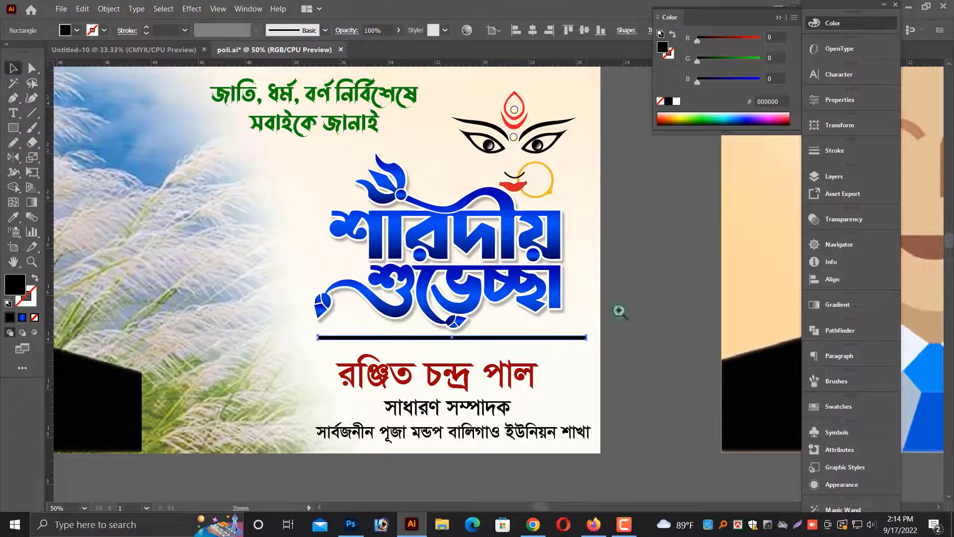
drag(620, 312, 636, 376)
scroll(496, 372, down, 1)
drag(469, 368, 471, 371)
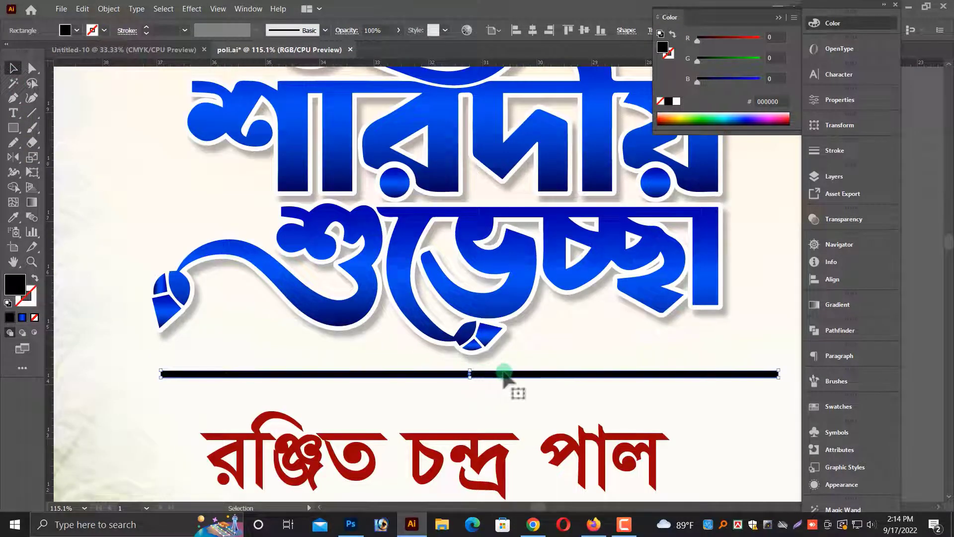
key(ctrl+minus)
key(ctrl+minus)
drag(604, 284, 604, 290)
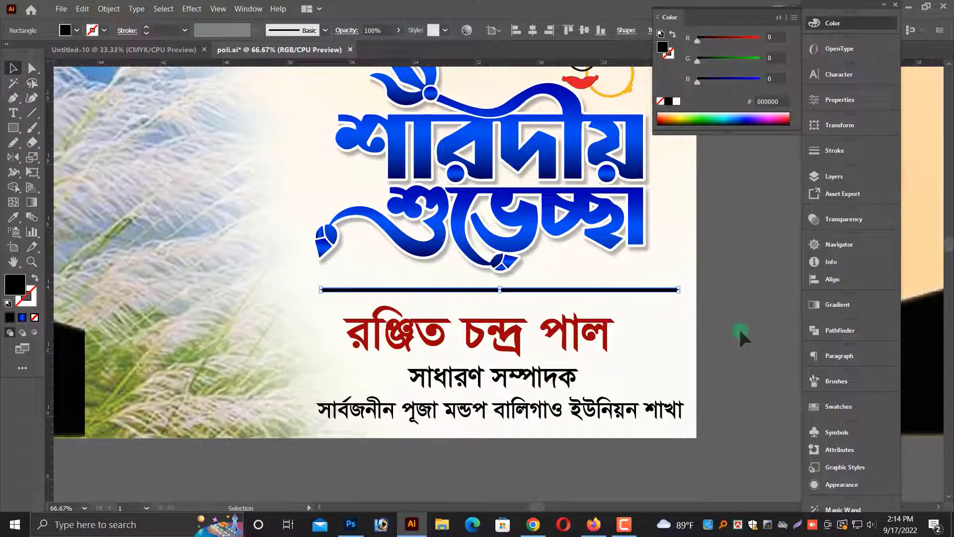
Delete the thin black bar between the শারদীয় শুভেচ্ছা greeting and the name.
click(740, 331)
drag(239, 231, 843, 321)
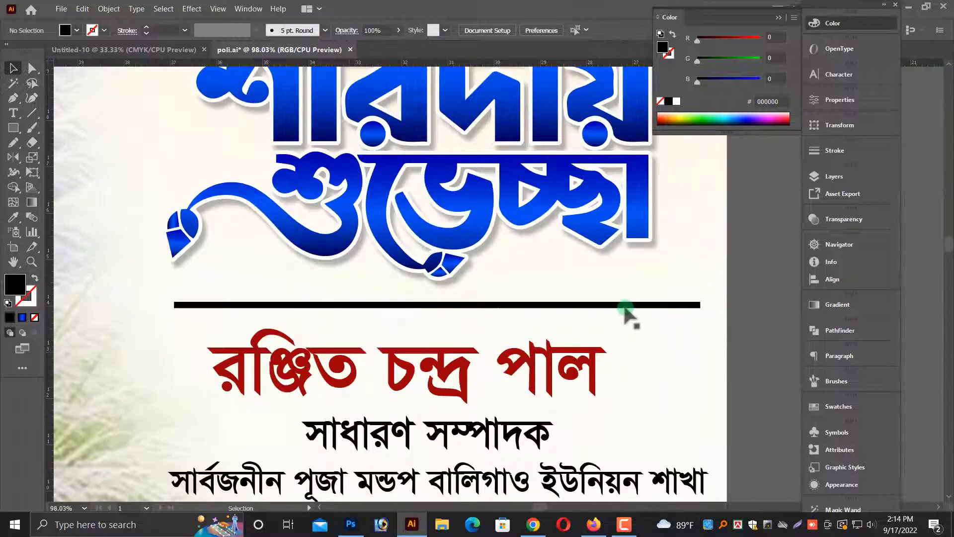
click(677, 307)
key(Delete)
key(ctrl+minus)
key(ctrl+minus)
key(ctrl+minus)
key(ctrl+minus)
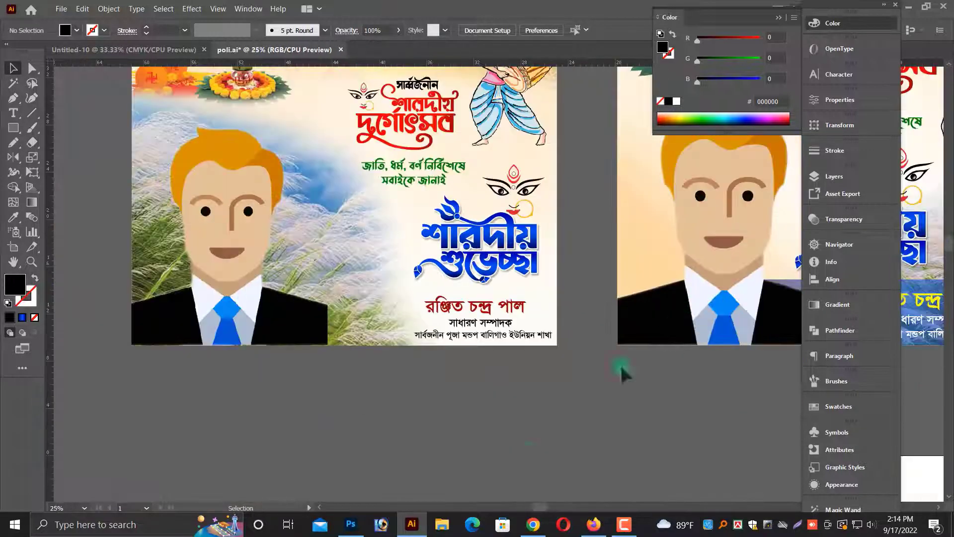
drag(545, 402, 517, 483)
key(ctrl+minus)
drag(545, 414, 469, 486)
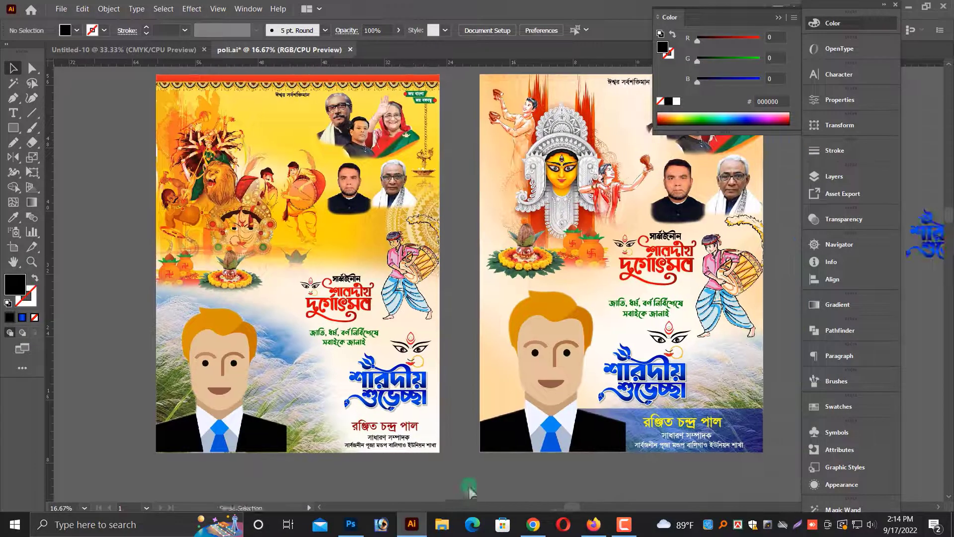
click(778, 18)
scroll(661, 90, up, 1)
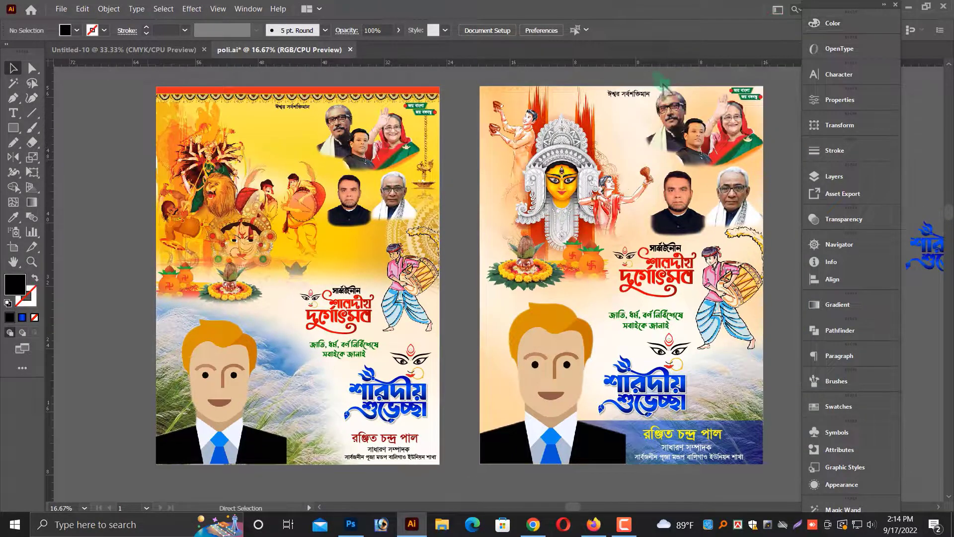
Open the paa.ai file from the puja folder.
click(61, 9)
click(74, 31)
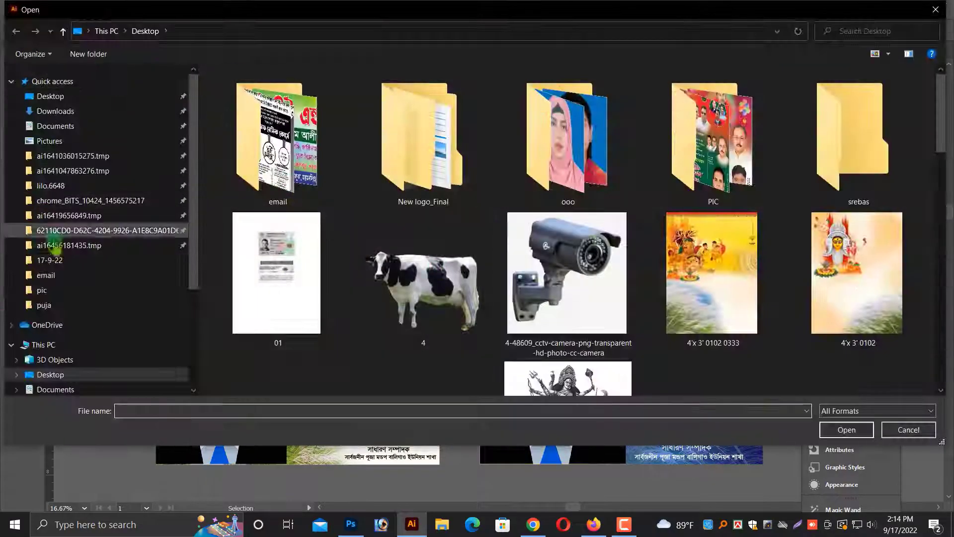
click(45, 305)
scroll(542, 246, down, 3)
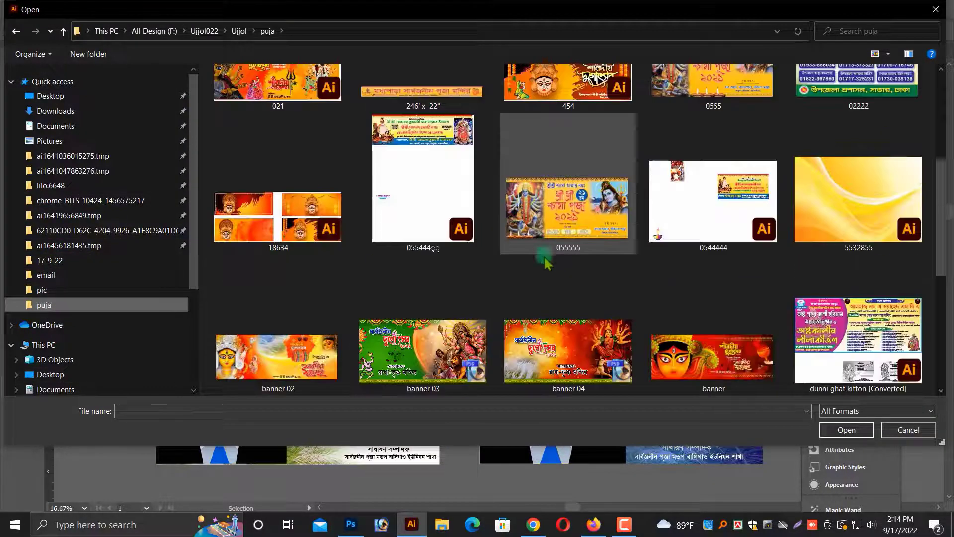
scroll(505, 262, down, 3)
click(743, 188)
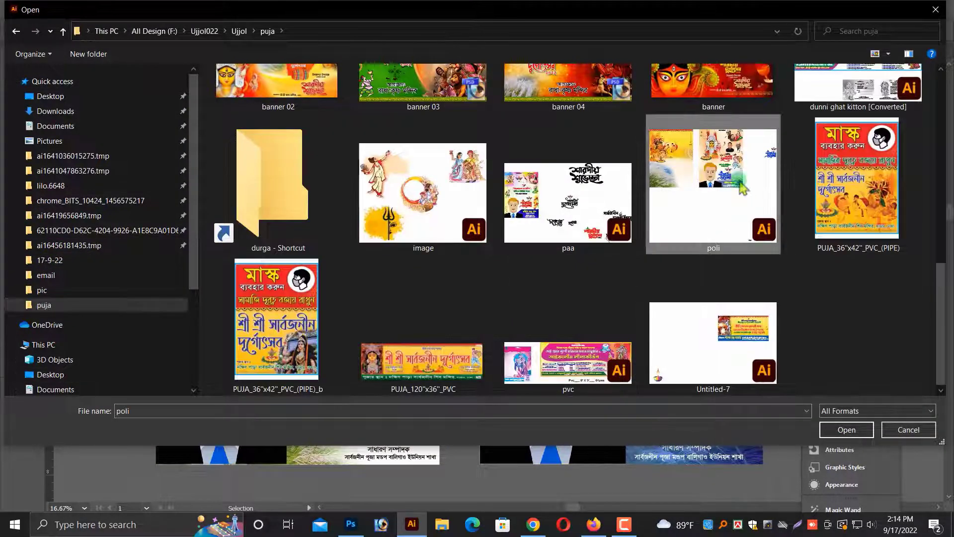
double_click(742, 188)
click(601, 283)
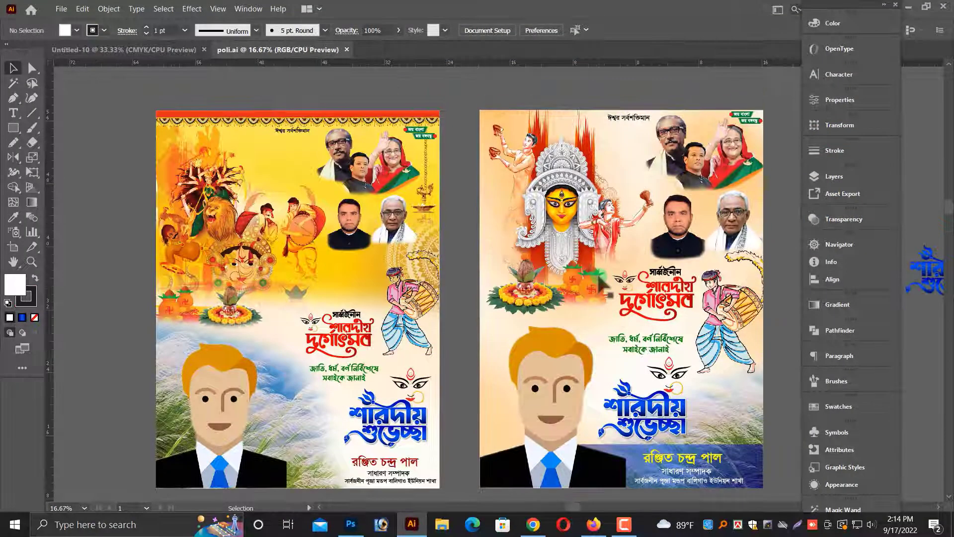
key(ctrl+o)
click(460, 342)
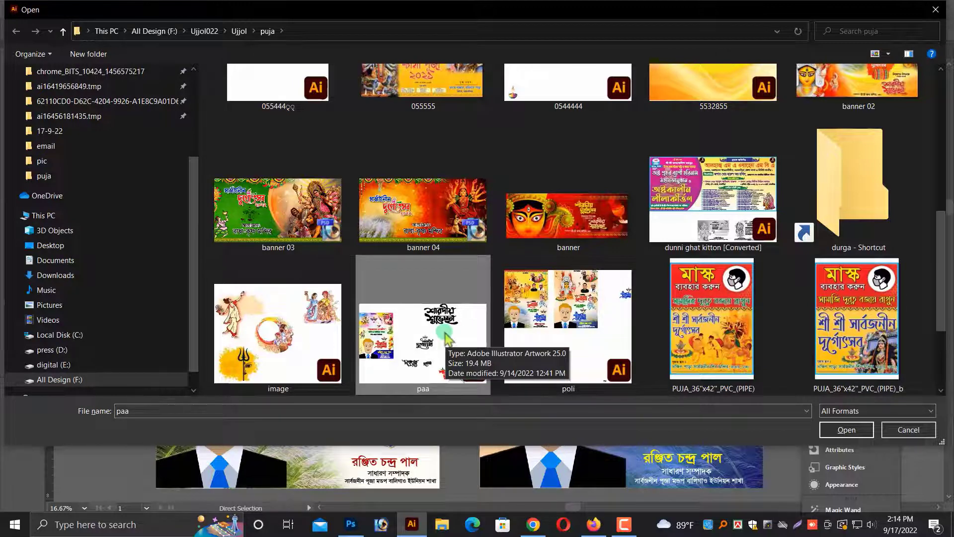
double_click(445, 356)
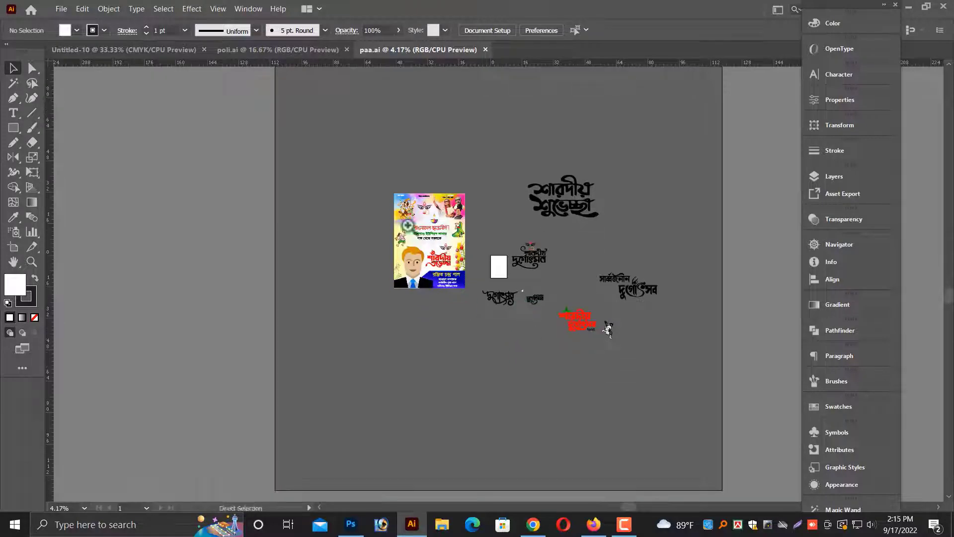
Copy the conch-blowing woman illustration from paa.ai and paste it onto the left poster in poli.ai.
drag(408, 225, 507, 231)
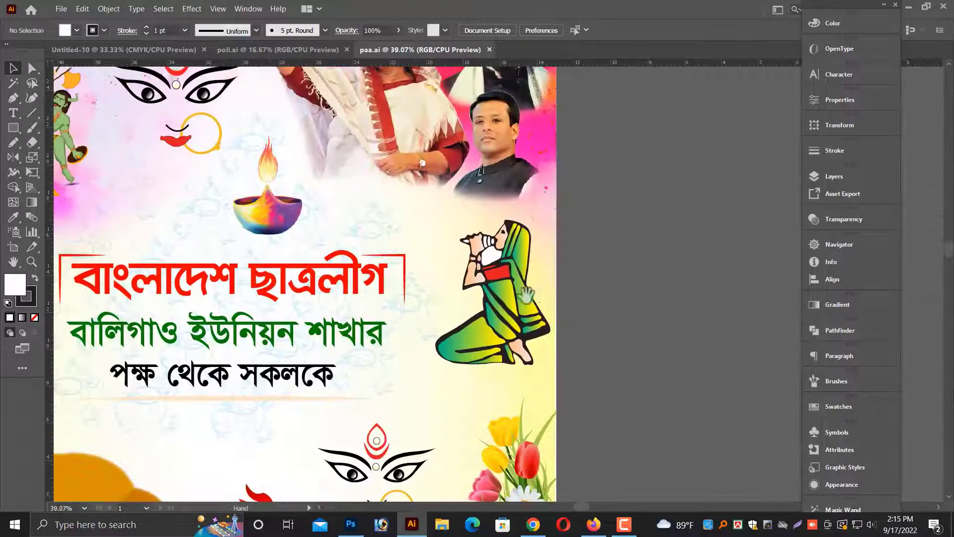
click(524, 294)
click(256, 51)
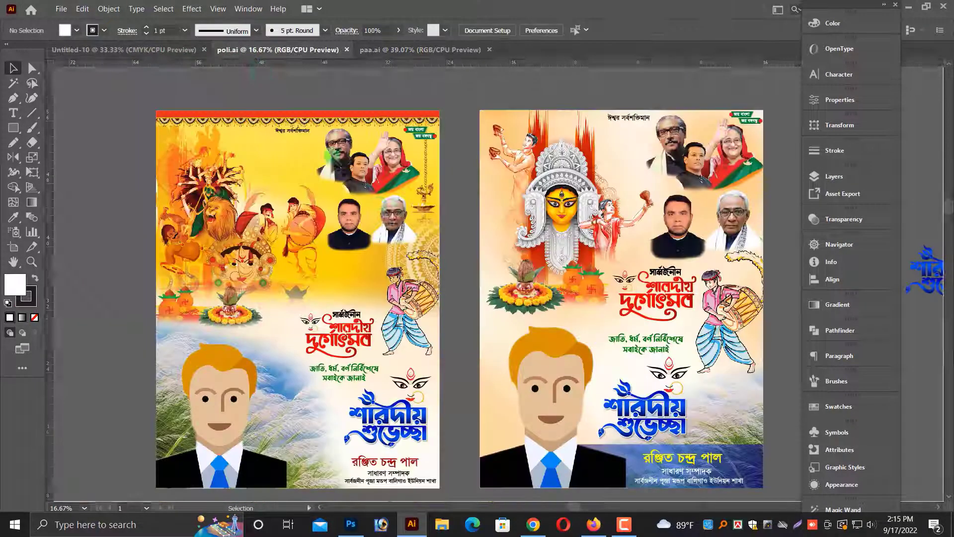
scroll(376, 204, up, 2)
key(ctrl+v)
drag(502, 276, 286, 182)
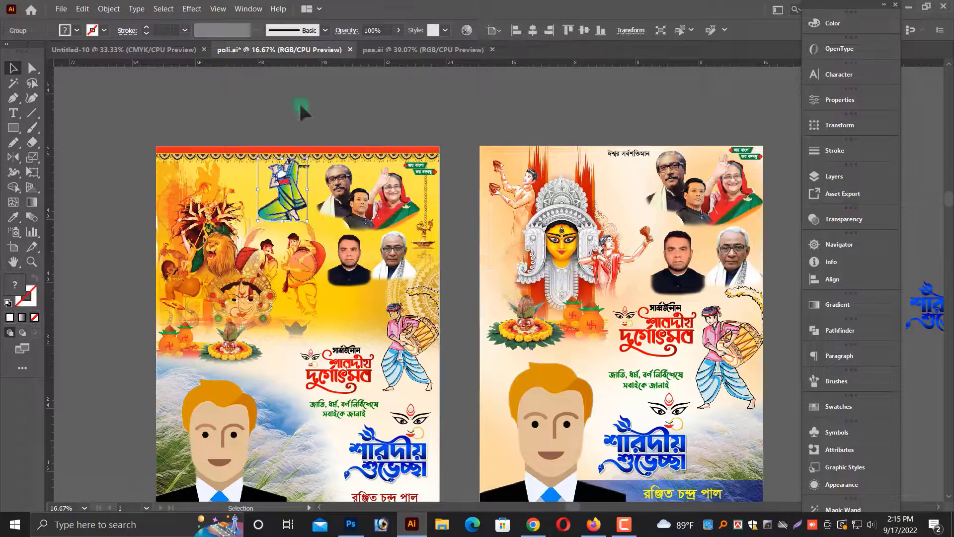
Position and resize the conch-blowing woman illustration near the top of the left poster.
click(301, 106)
drag(189, 144, 426, 242)
click(407, 279)
drag(370, 329, 380, 348)
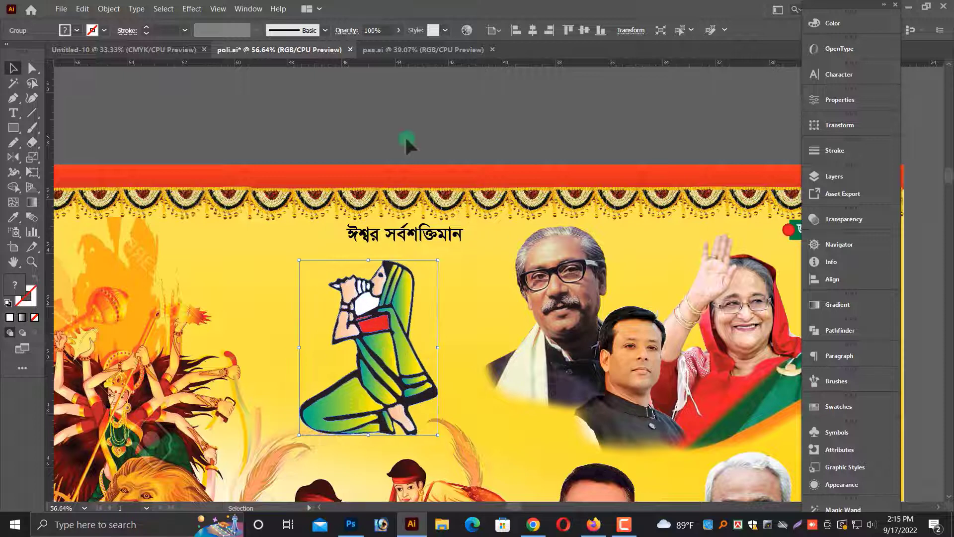
click(404, 136)
key(ctrl+minus)
key(ctrl+minus)
key(ctrl+minus)
drag(304, 319, 656, 359)
click(428, 253)
scroll(431, 270, up, 1)
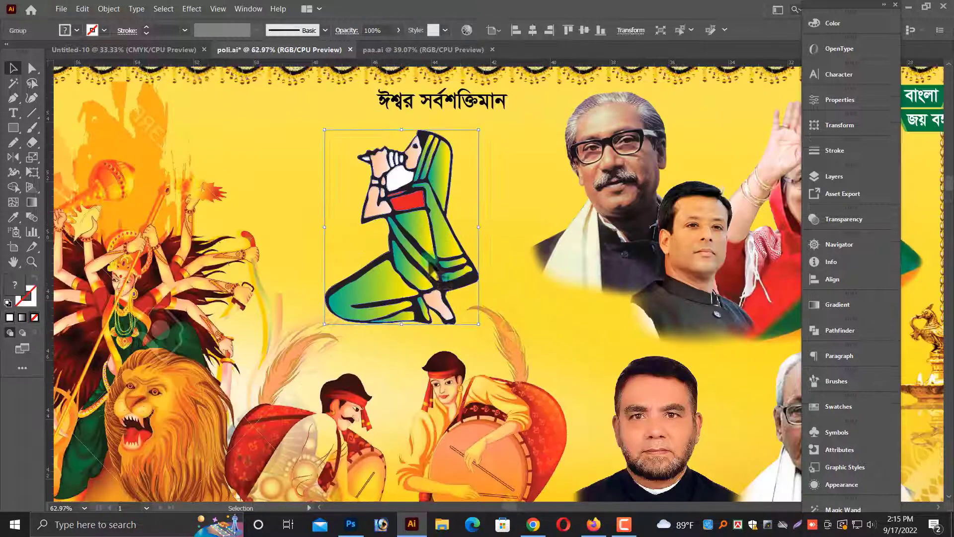
drag(434, 279, 431, 273)
drag(322, 123, 328, 124)
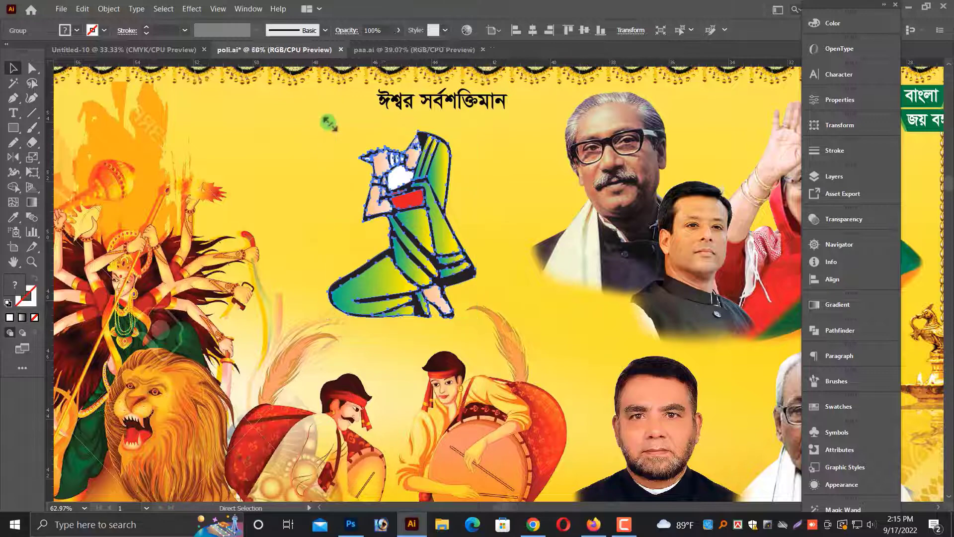
Move the conch illustration up under the ঈশ্বর সর্বশক্তিমান heading beside the leaders' photos.
key(ctrl+minus)
key(ctrl+minus)
key(ctrl+minus)
click(492, 177)
drag(492, 177, 355, 99)
scroll(356, 104, down, 3)
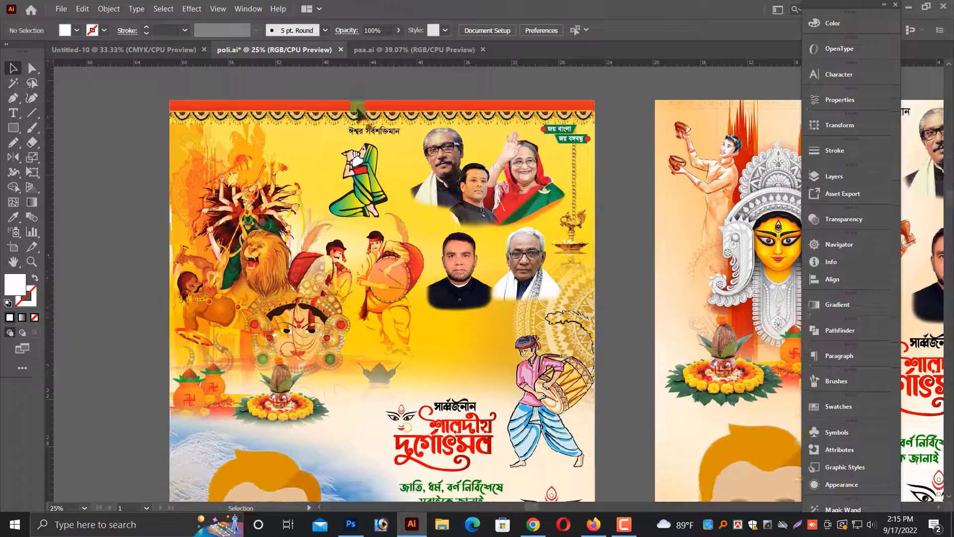
click(368, 147)
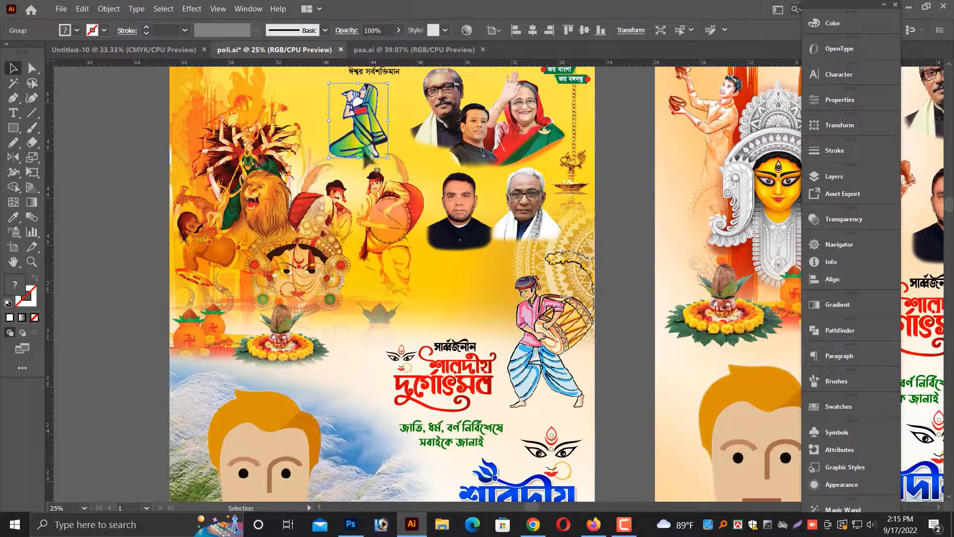
click(133, 200)
key(ctrl+minus)
key(ctrl+minus)
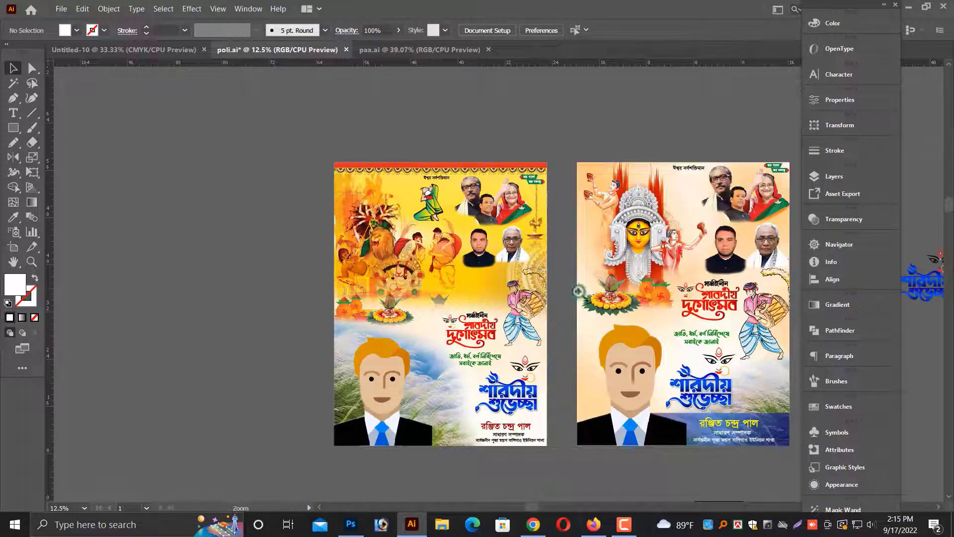
drag(578, 292, 742, 359)
scroll(553, 329, down, 7)
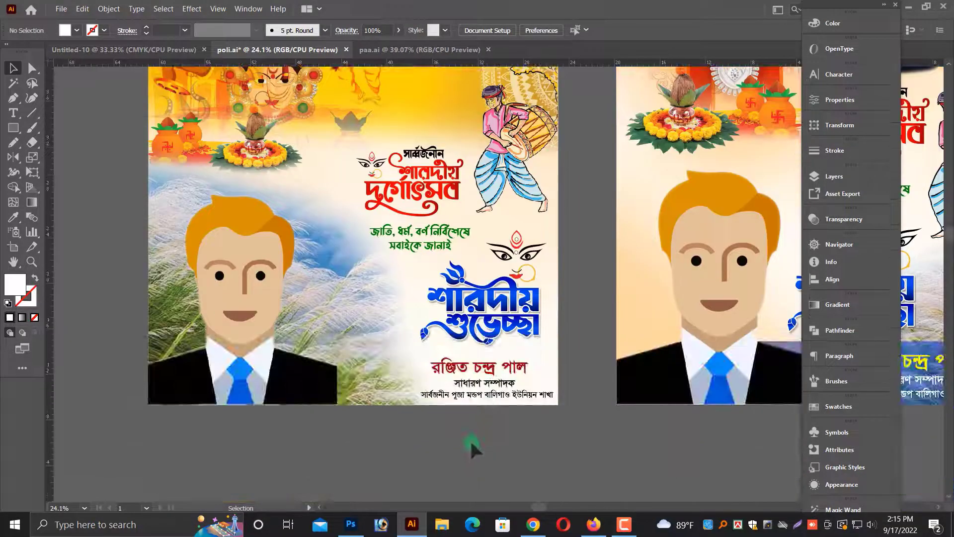
scroll(469, 439, up, 1)
key(ctrl+minus)
key(ctrl+minus)
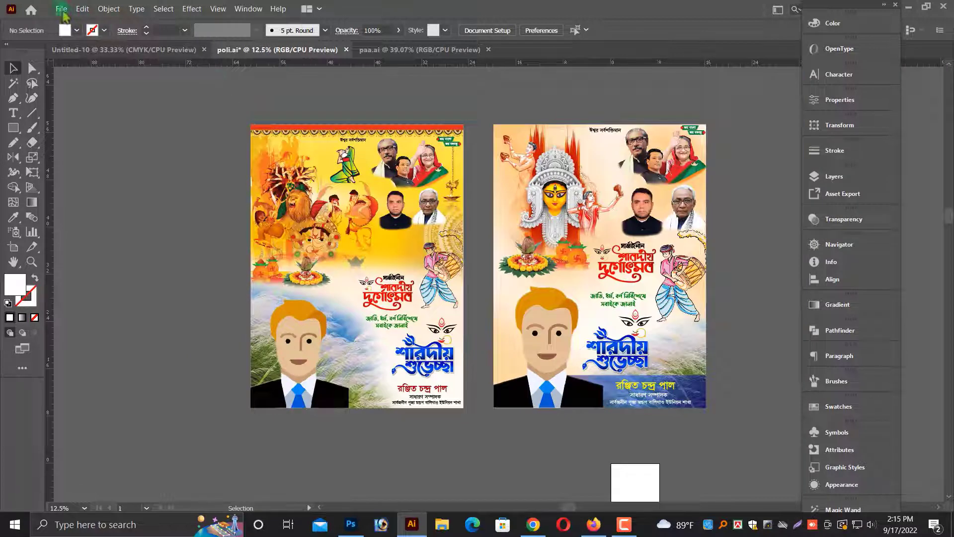
Open the Aolatoli durga mondir.ai file from the print file folder on drive D.
click(62, 10)
click(79, 44)
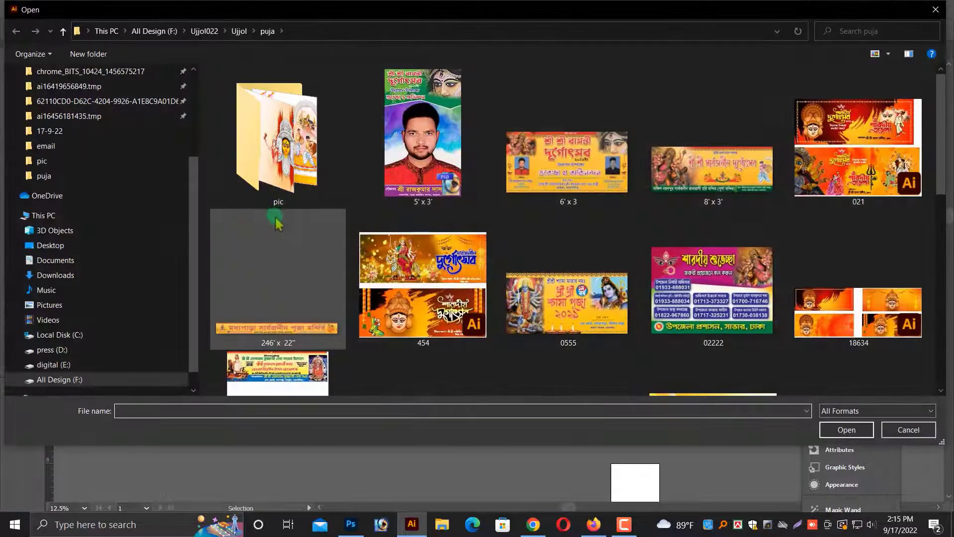
click(78, 324)
scroll(258, 167, down, 5)
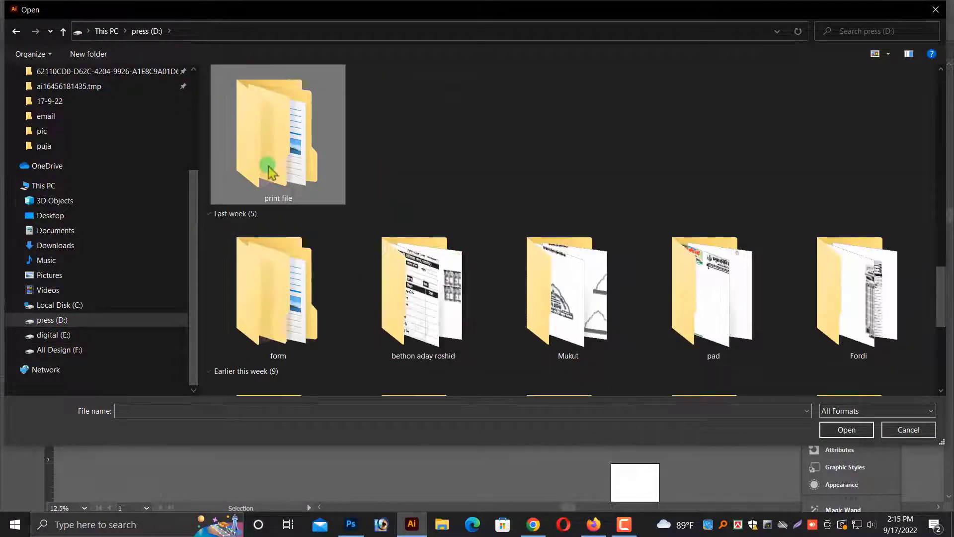
double_click(271, 171)
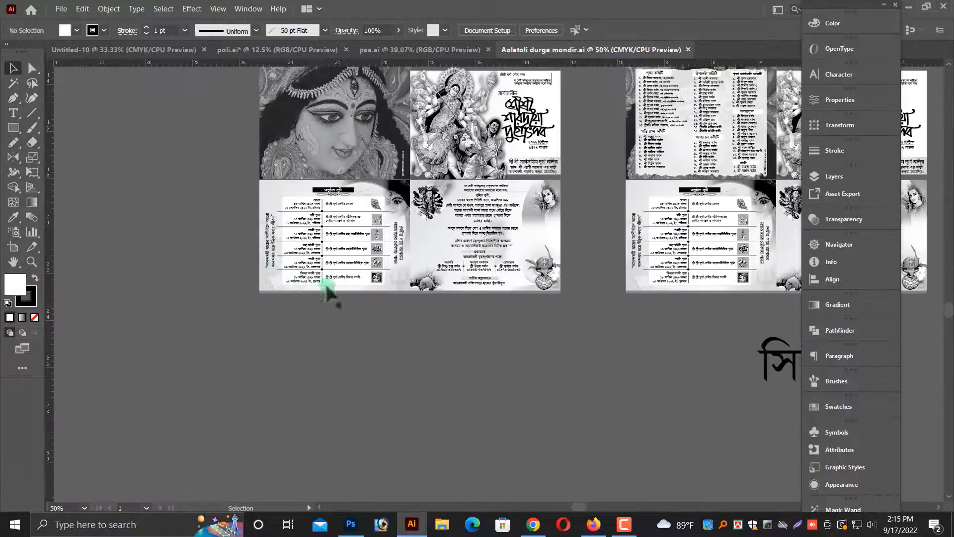
Copy a decorative divider ornament from Aolatoli durga mondir.ai and paste it into the poli.ai poster.
click(346, 192)
right_click(348, 184)
click(385, 275)
key(ctrl+shift+a)
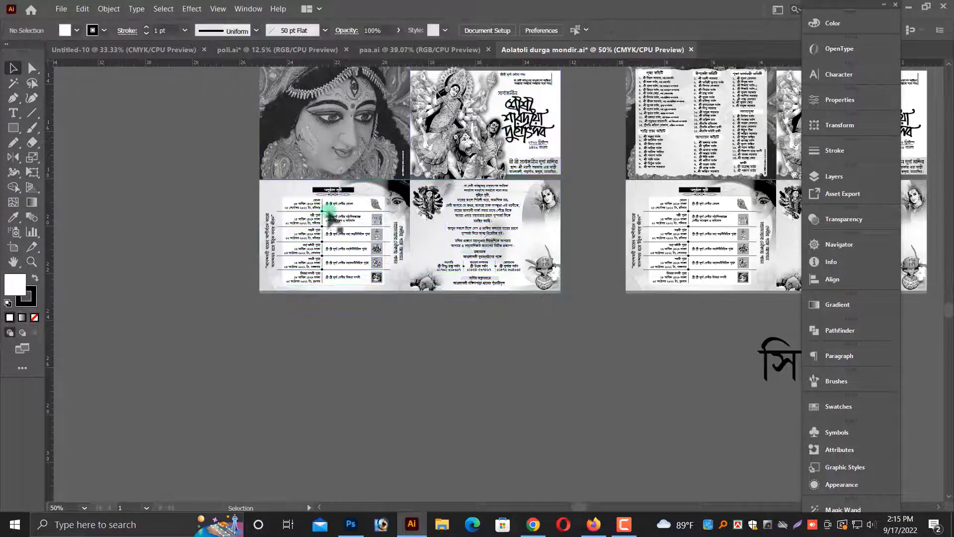
click(336, 194)
key(ctrl+shift+a)
key(ctrl+w)
click(540, 279)
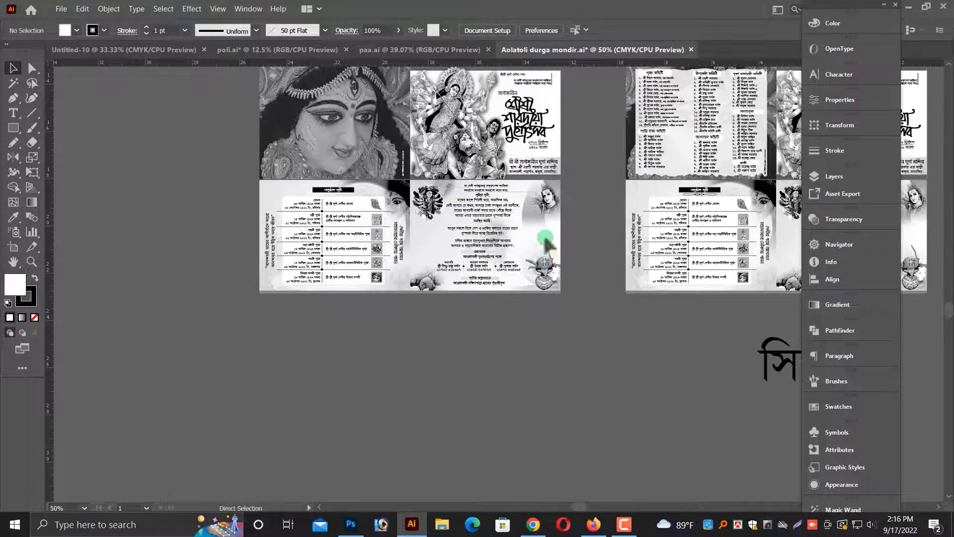
drag(486, 267, 519, 274)
key(ctrl+v)
Place the divider between the শারদীয় শুভেচ্ছা greeting and the name line, stretching it wider.
scroll(514, 263, down, 2)
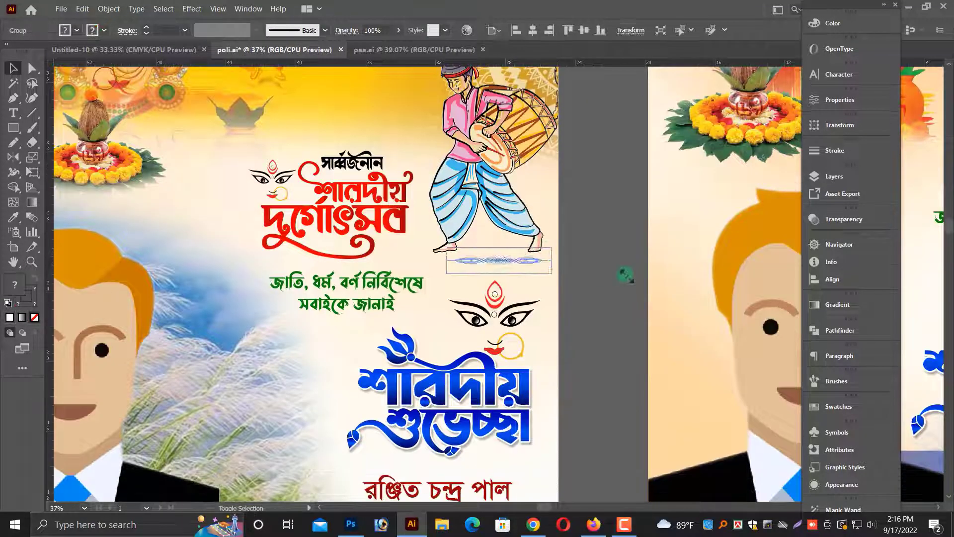
scroll(624, 273, down, 2)
drag(484, 433, 474, 442)
key(ctrl+plus)
key(ctrl+plus)
key(ctrl+plus)
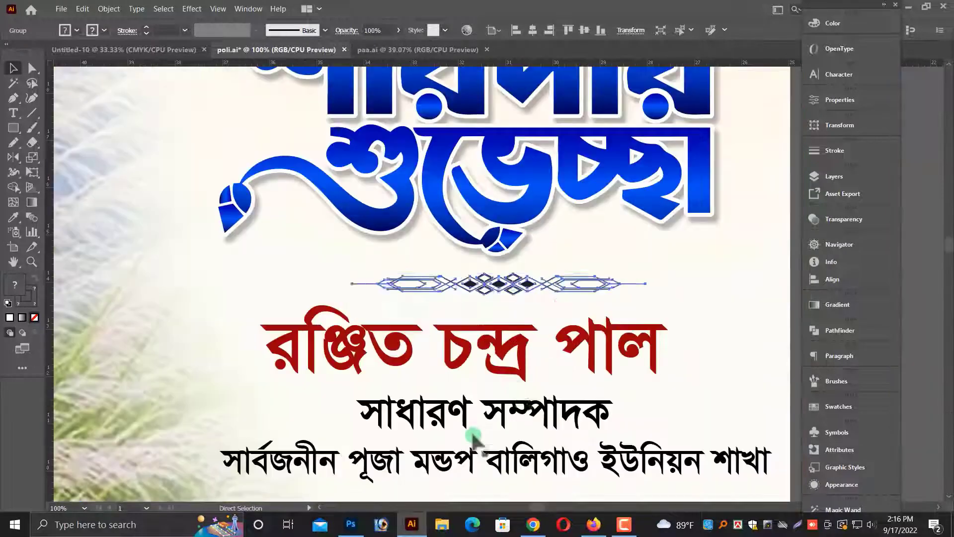
drag(645, 284, 722, 288)
Sample the greeting's blue onto the divider with the Eyedropper, then undo the recolouring.
scroll(656, 281, down, 1)
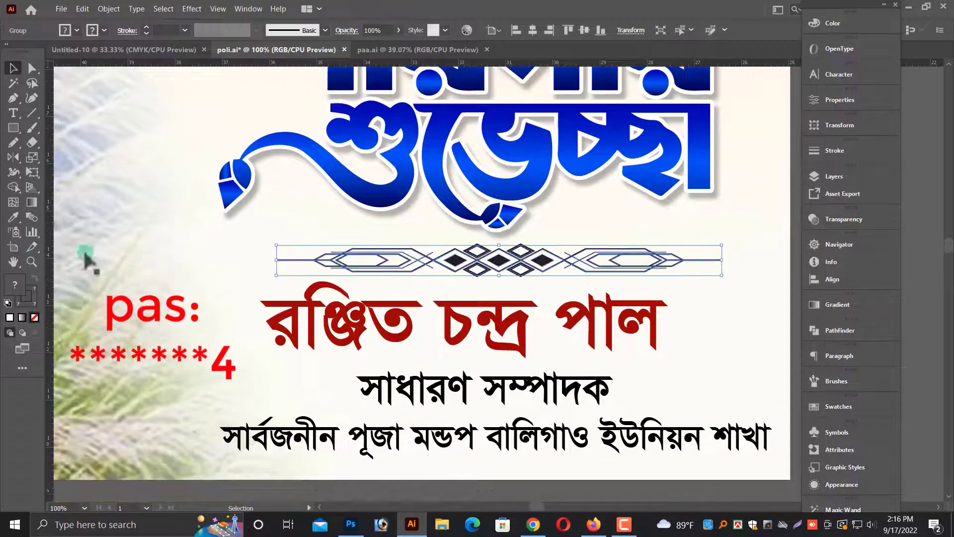
click(13, 216)
click(381, 200)
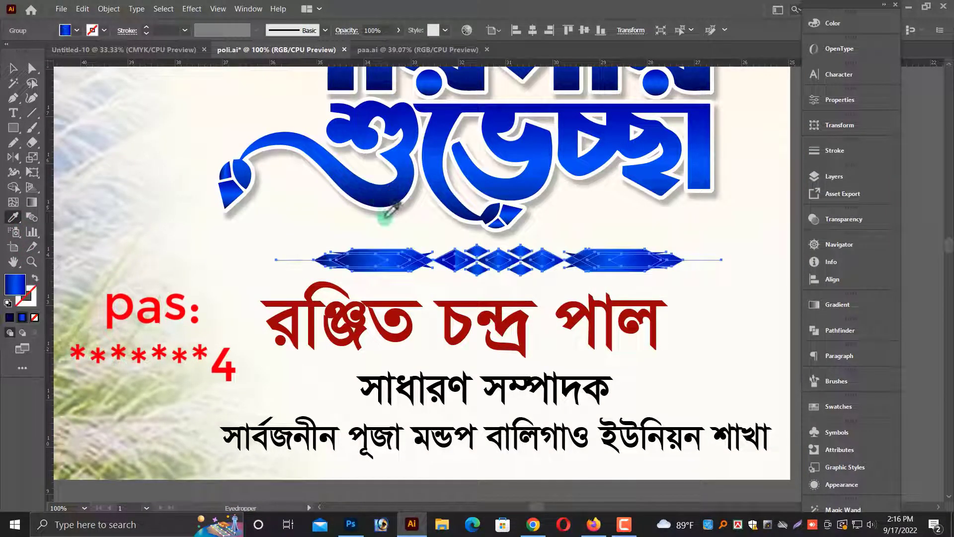
click(33, 277)
click(13, 68)
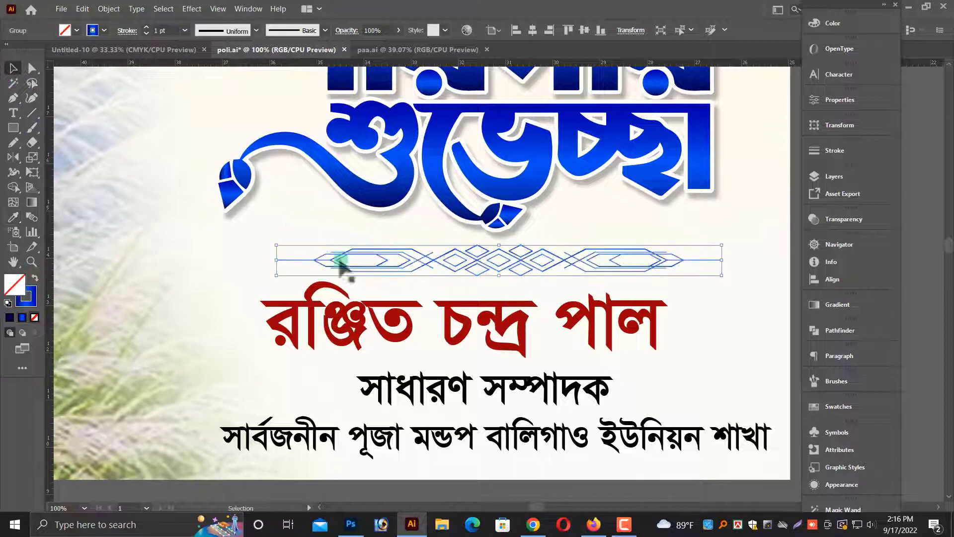
scroll(340, 262, down, 2)
click(294, 209)
key(ctrl+z)
key(ctrl+z)
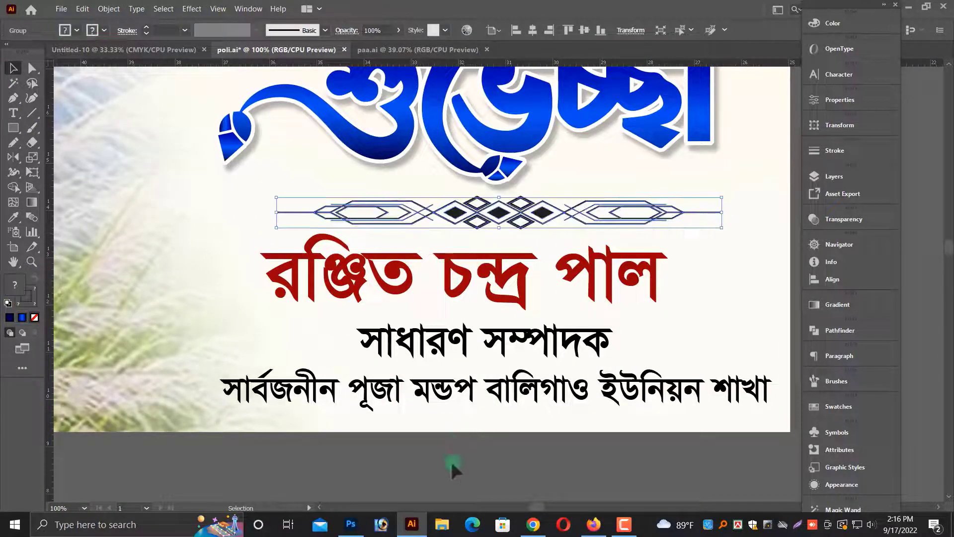
Nudge the divider slightly and set its opacity to 80%.
click(451, 461)
key(ctrl+space)
drag(291, 198, 718, 235)
drag(491, 273, 472, 277)
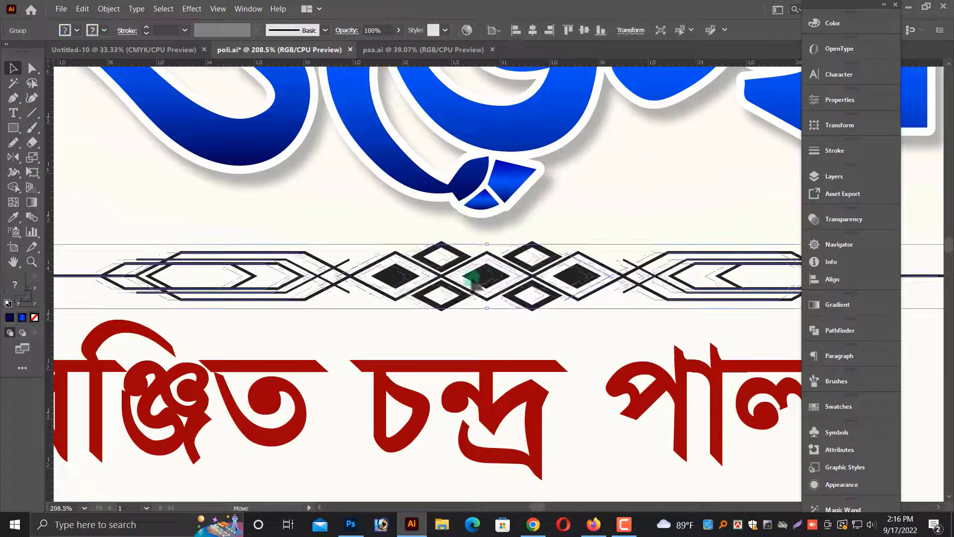
click(851, 219)
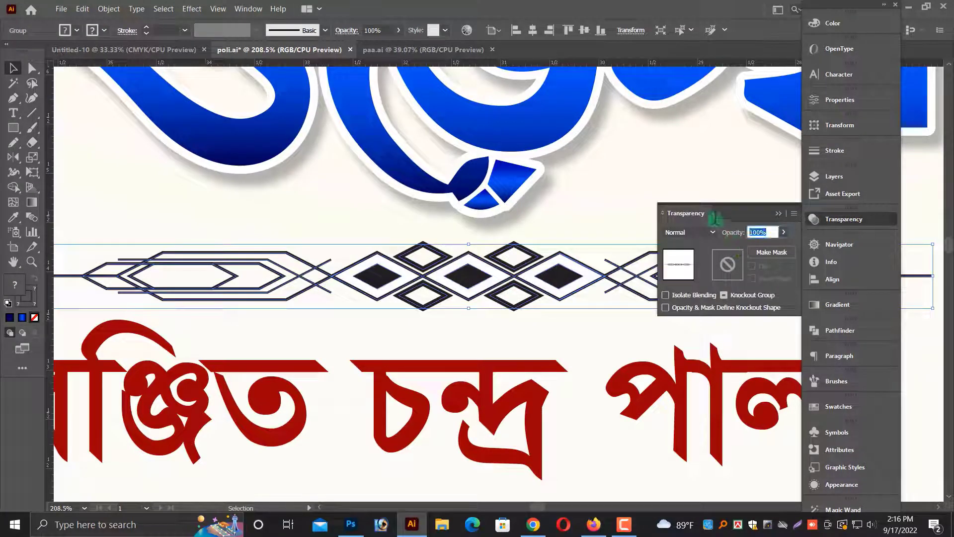
text(80)
key(Return)
key(ctrl+1)
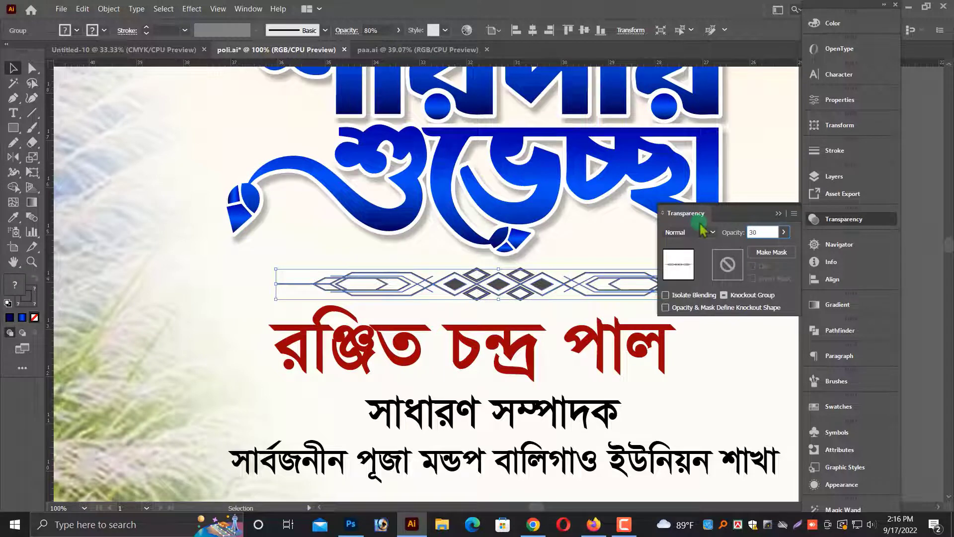
Set the divider's opacity to 30% and deselect it.
key(Return)
key(ctrl+minus)
key(ctrl+minus)
click(493, 426)
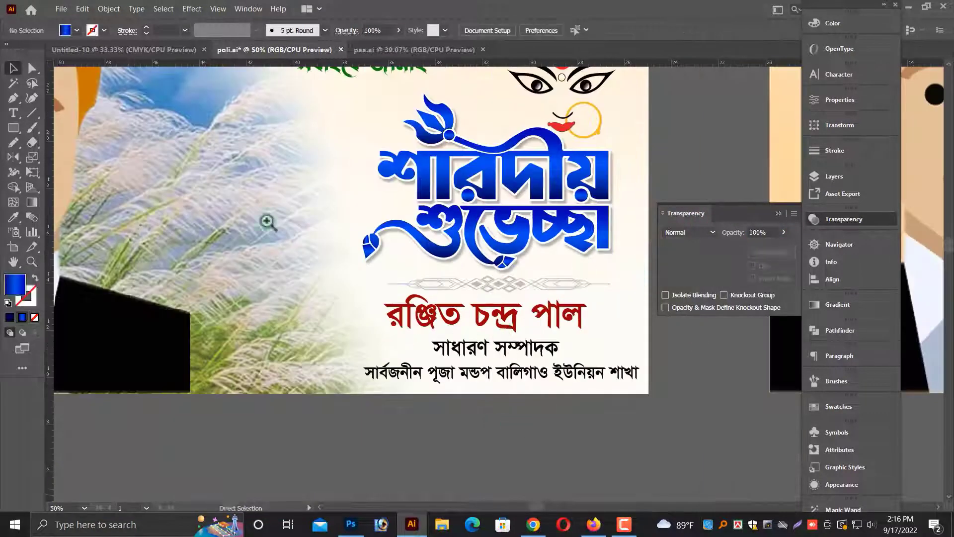
Stretch the divider further to the right so it spans wider beneath the greeting.
drag(304, 217, 773, 358)
click(620, 312)
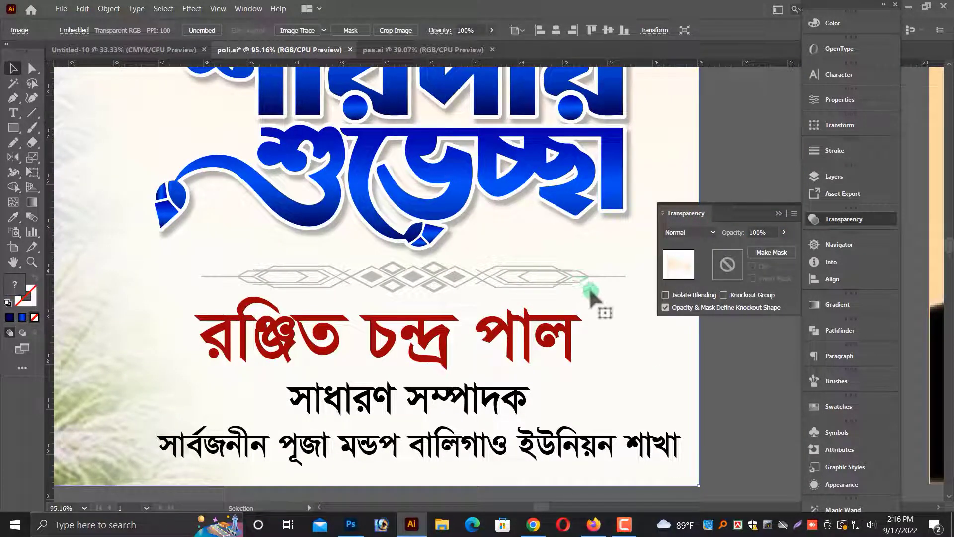
click(610, 287)
drag(624, 280, 646, 281)
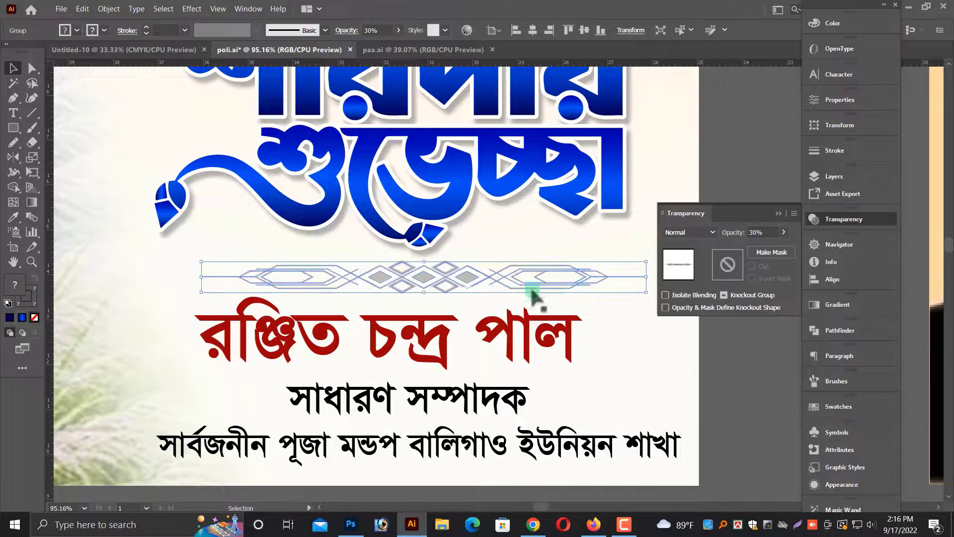
click(425, 323)
drag(389, 296, 391, 301)
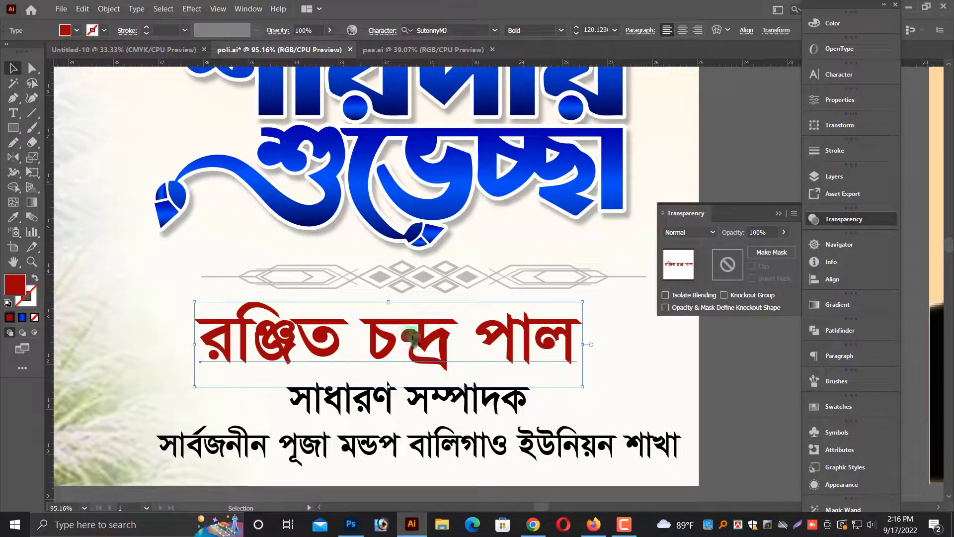
drag(406, 334, 414, 336)
Select the name, title and organisation lines together, move them down and scale the block narrower.
shift+click(433, 402)
shift+click(453, 443)
drag(439, 399, 441, 406)
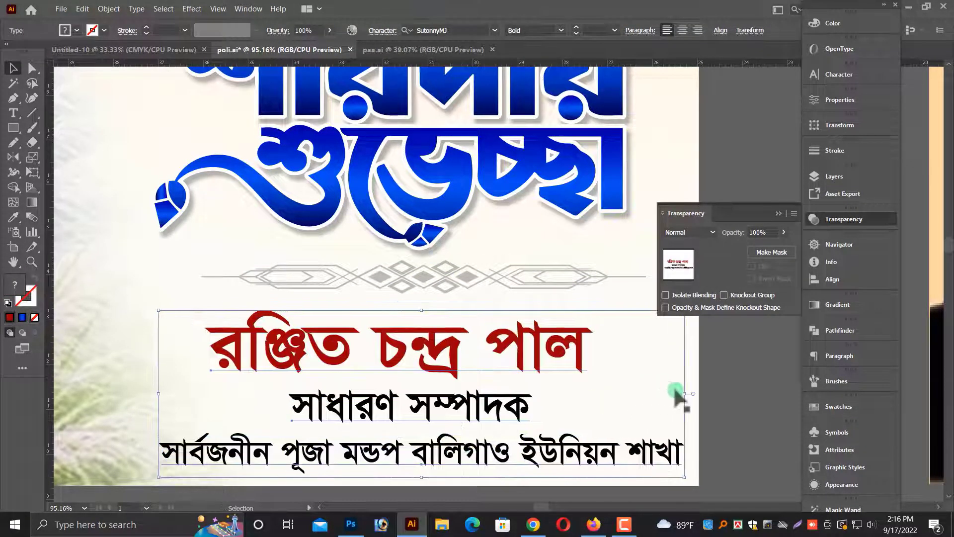
drag(681, 395, 660, 394)
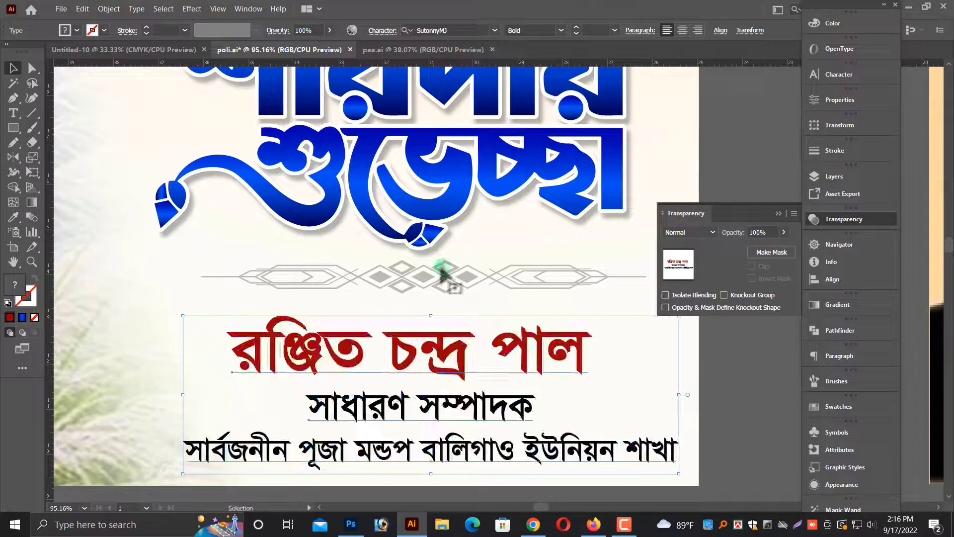
Zoom out to review both poster layouts side by side and close the Transparency panel.
click(428, 275)
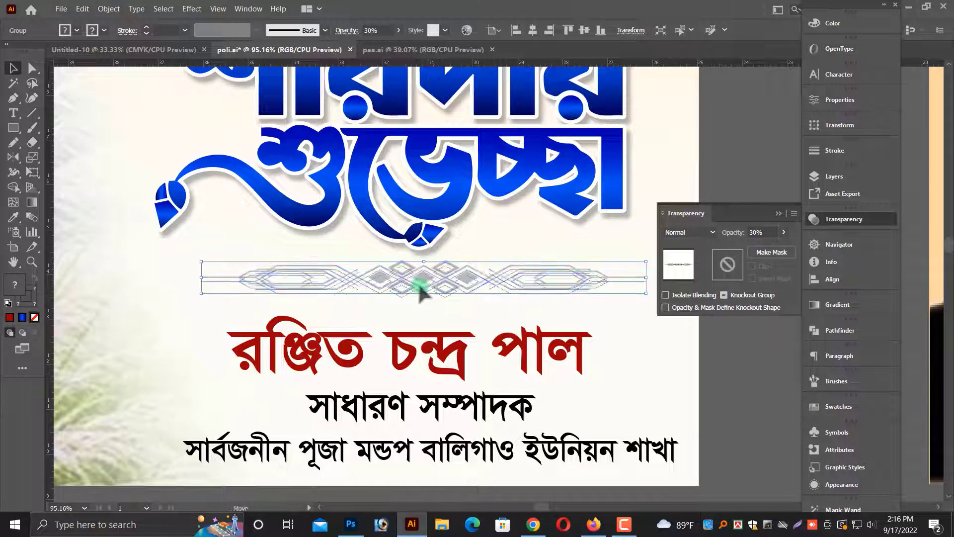
key(ctrl+minus)
key(ctrl+minus)
key(ctrl+minus)
key(ctrl+minus)
click(485, 384)
key(ctrl+minus)
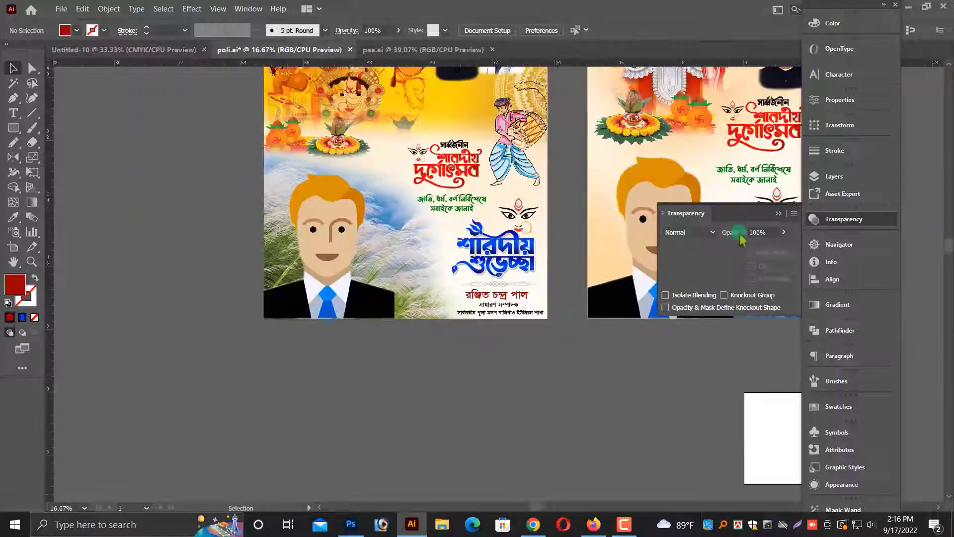
click(779, 213)
drag(637, 378, 490, 508)
key(alt+space)
click(767, 354)
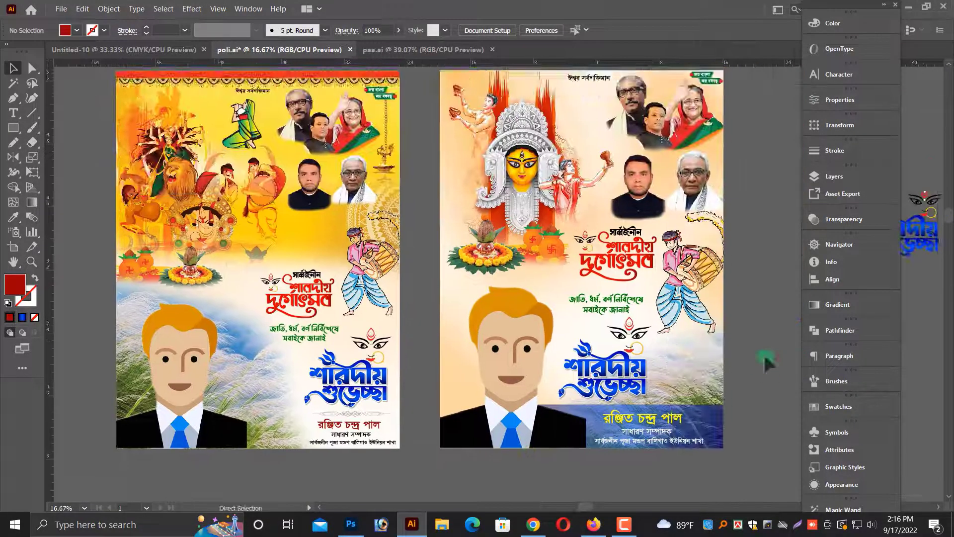
Delete the stray Durga-face and heading copy lying off the artboards.
key(ctrl+minus)
click(792, 250)
key(Delete)
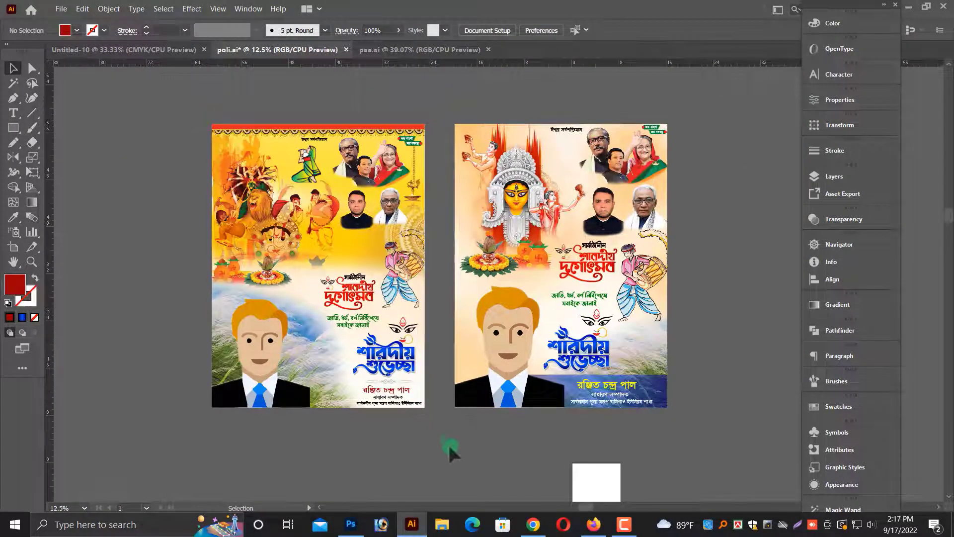
Select the left poster's artwork and shift it slightly to the right on its artboard.
drag(449, 446, 300, 93)
drag(328, 174, 338, 171)
click(319, 91)
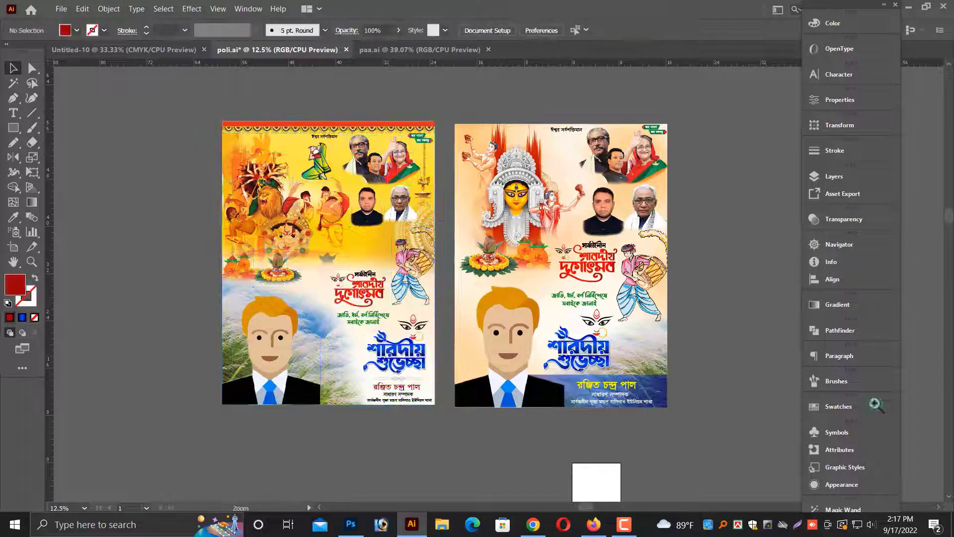
key(ctrl+plus)
drag(792, 351, 762, 377)
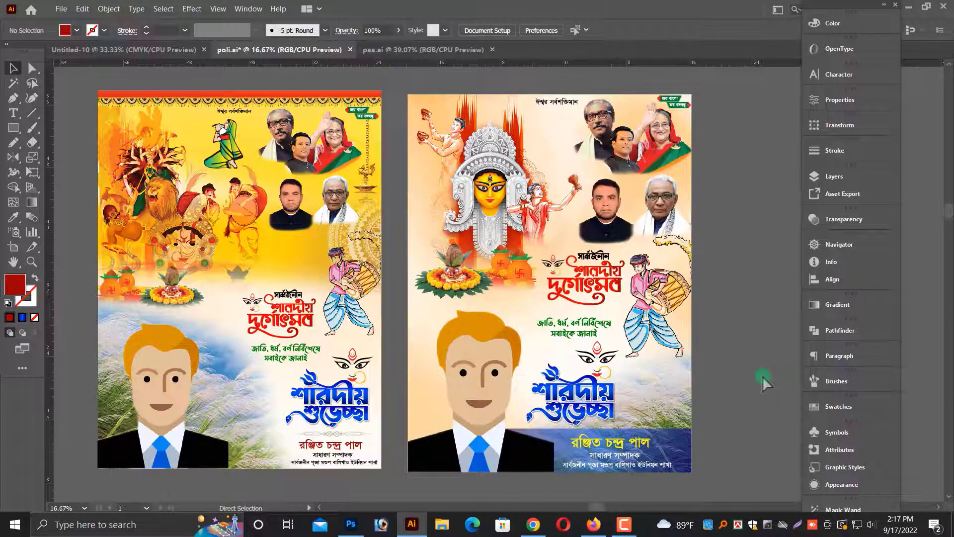